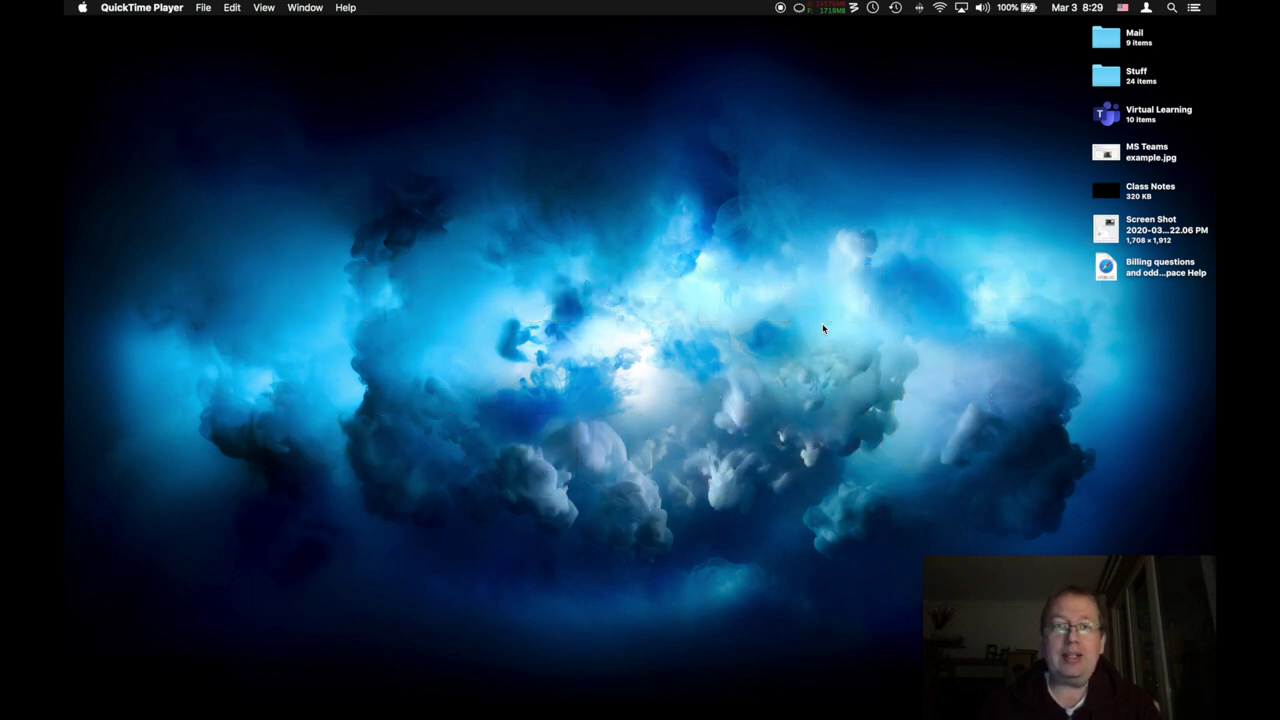
# Bring Adobe Illustrator CS5.1 to the front from the Dock and open the File menu.
pyautogui.moveTo(556, 714)
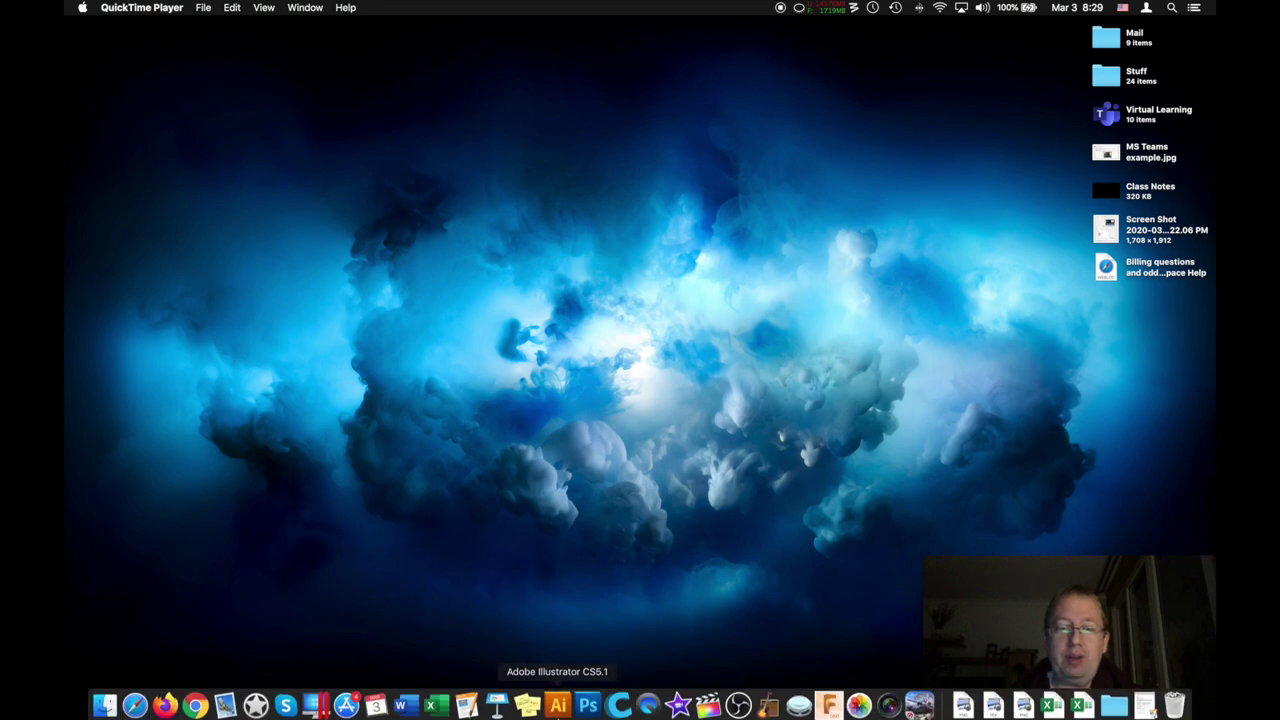
pyautogui.click(557, 705)
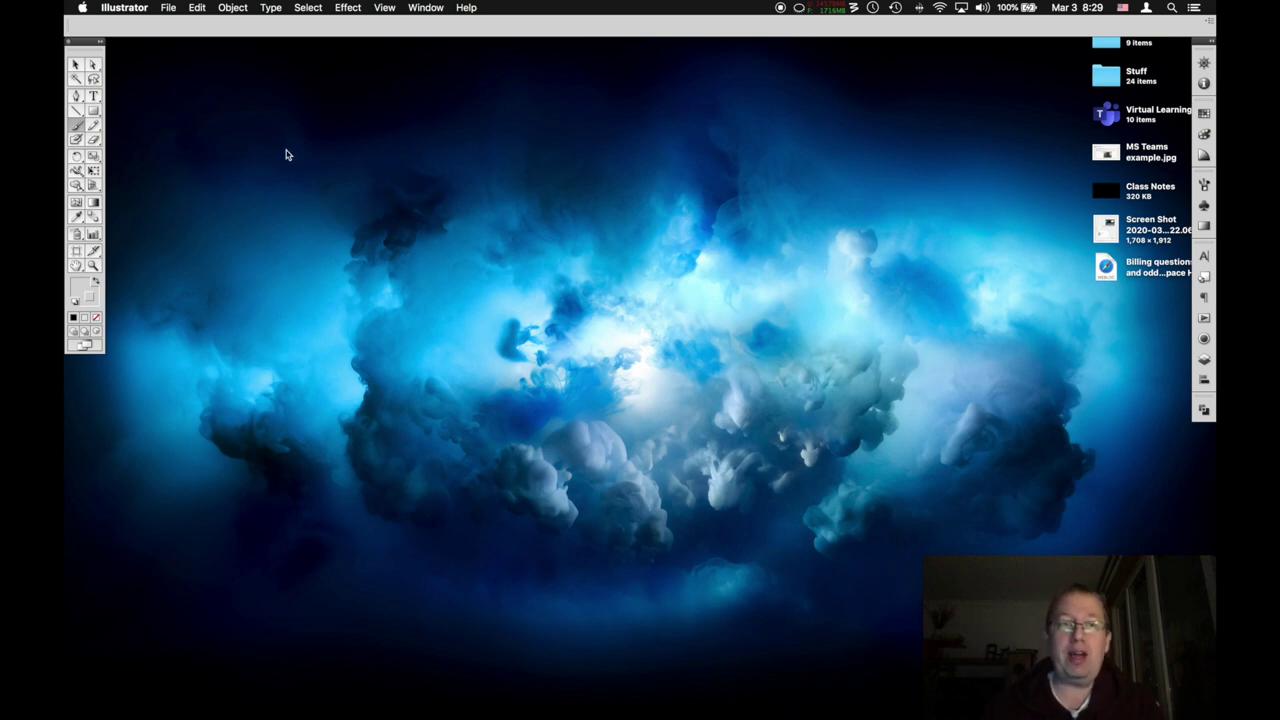
pyautogui.click(168, 8)
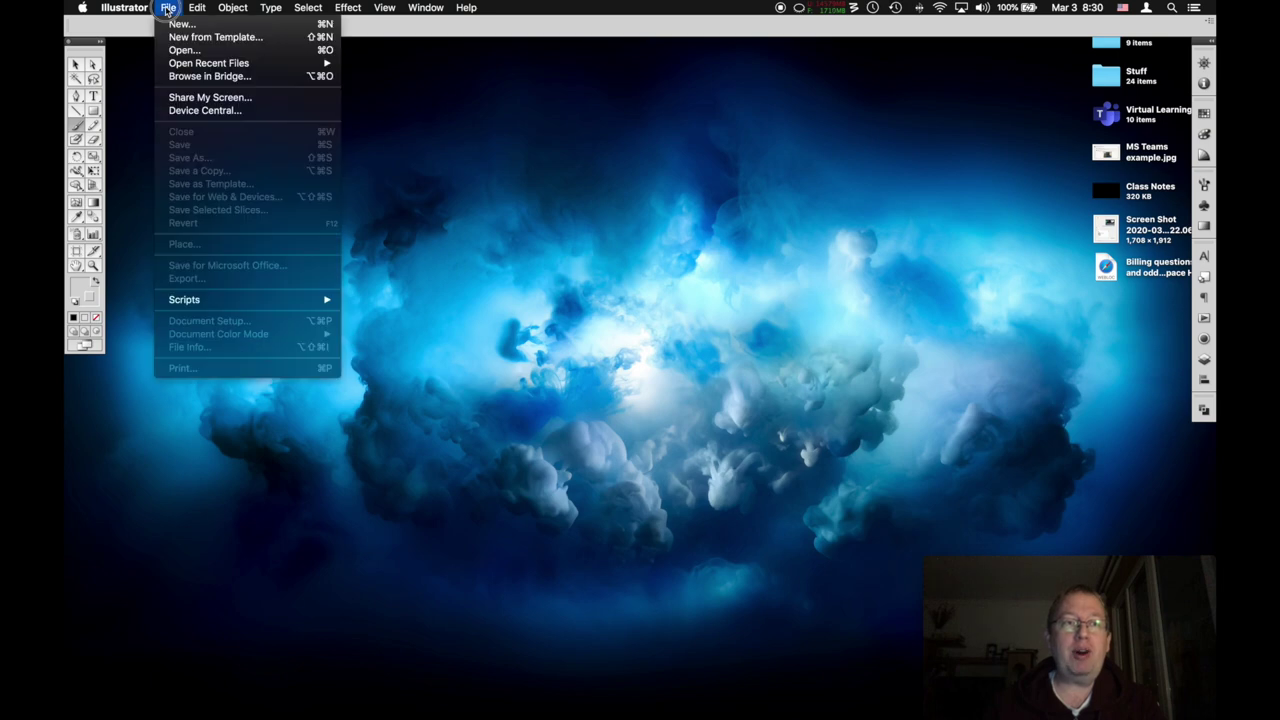
# Start a new document at A4 size (297 × 210 mm) in millimetres.
pyautogui.click(224, 25)
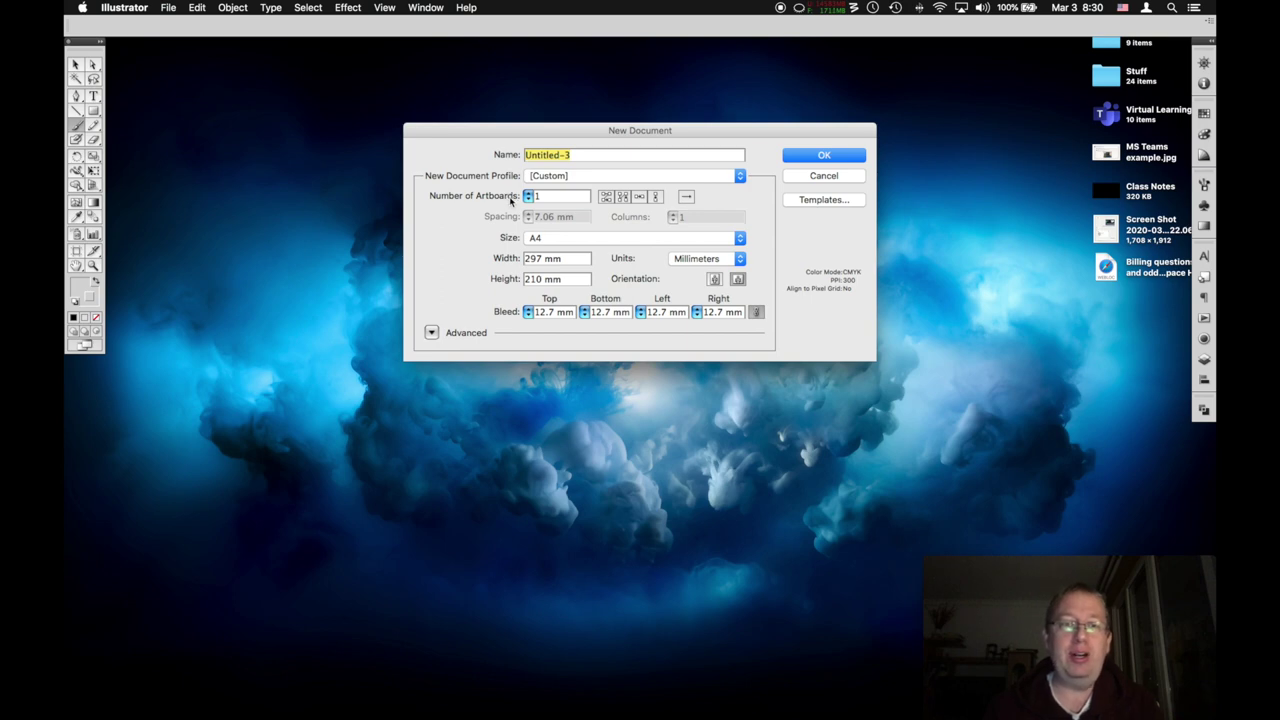
pyautogui.click(544, 240)
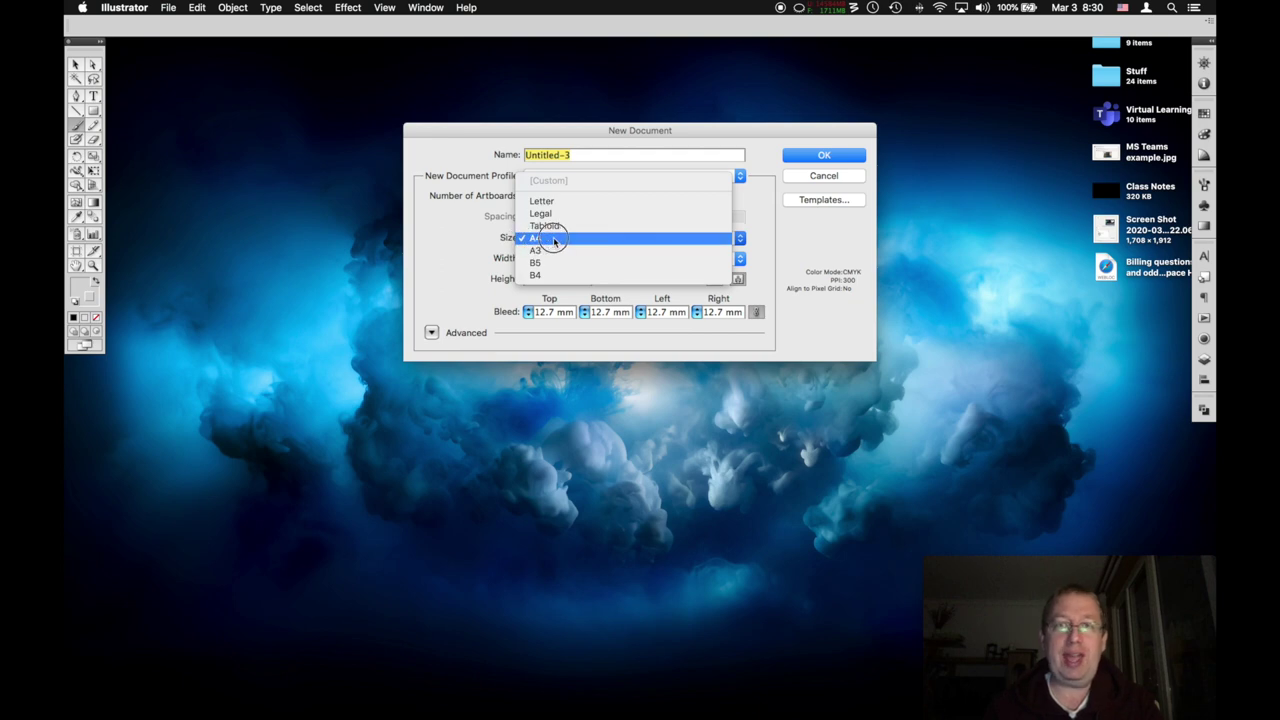
pyautogui.click(554, 240)
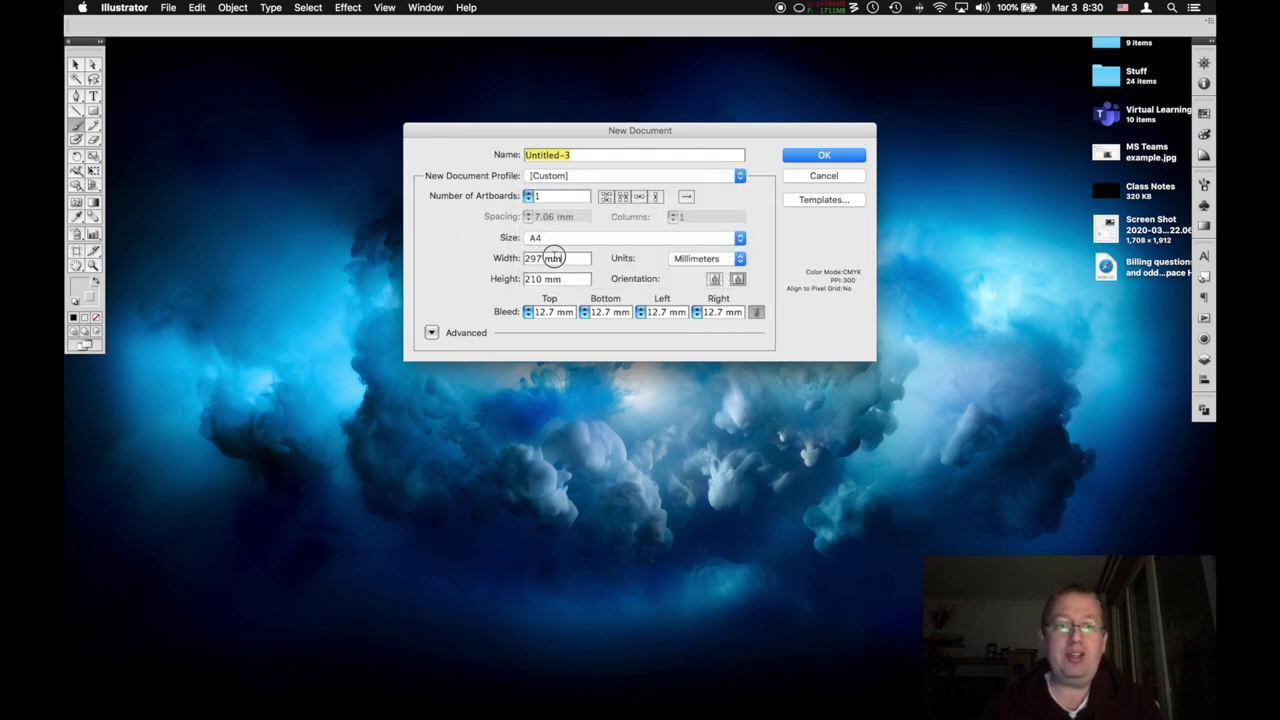
pyautogui.tripleClick(529, 258)
pyautogui.press('Tab')
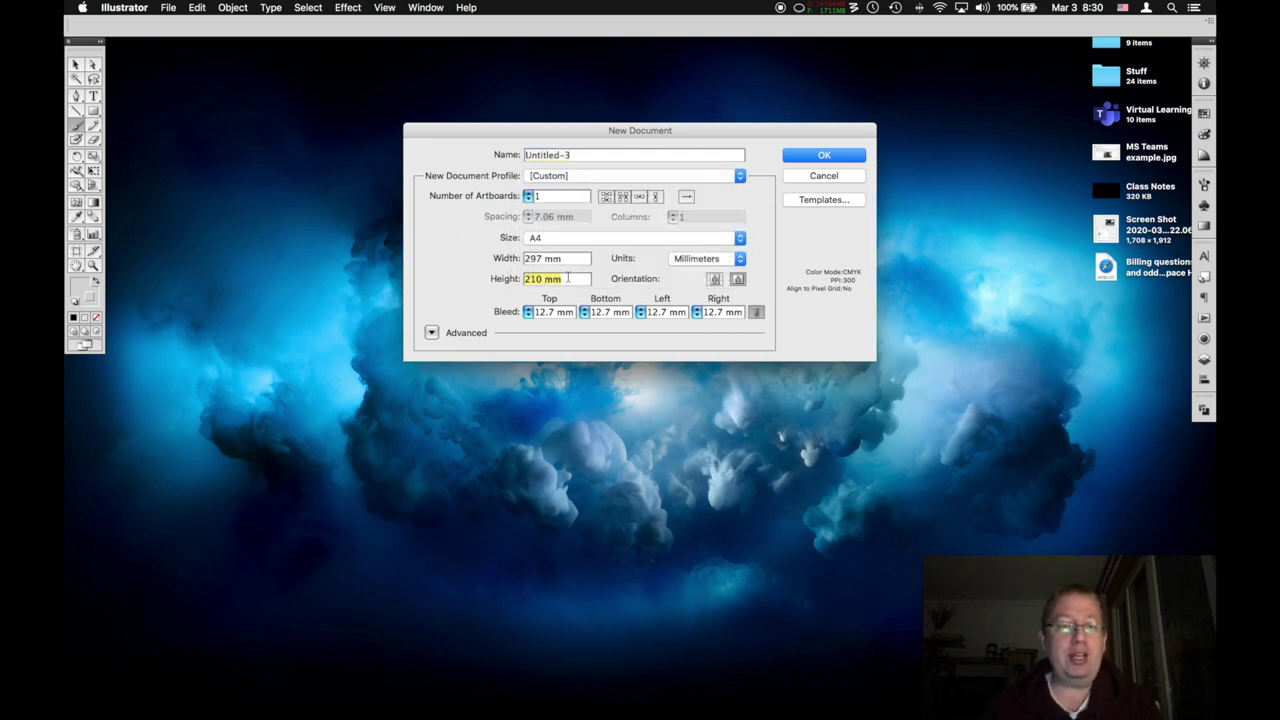
pyautogui.click(678, 260)
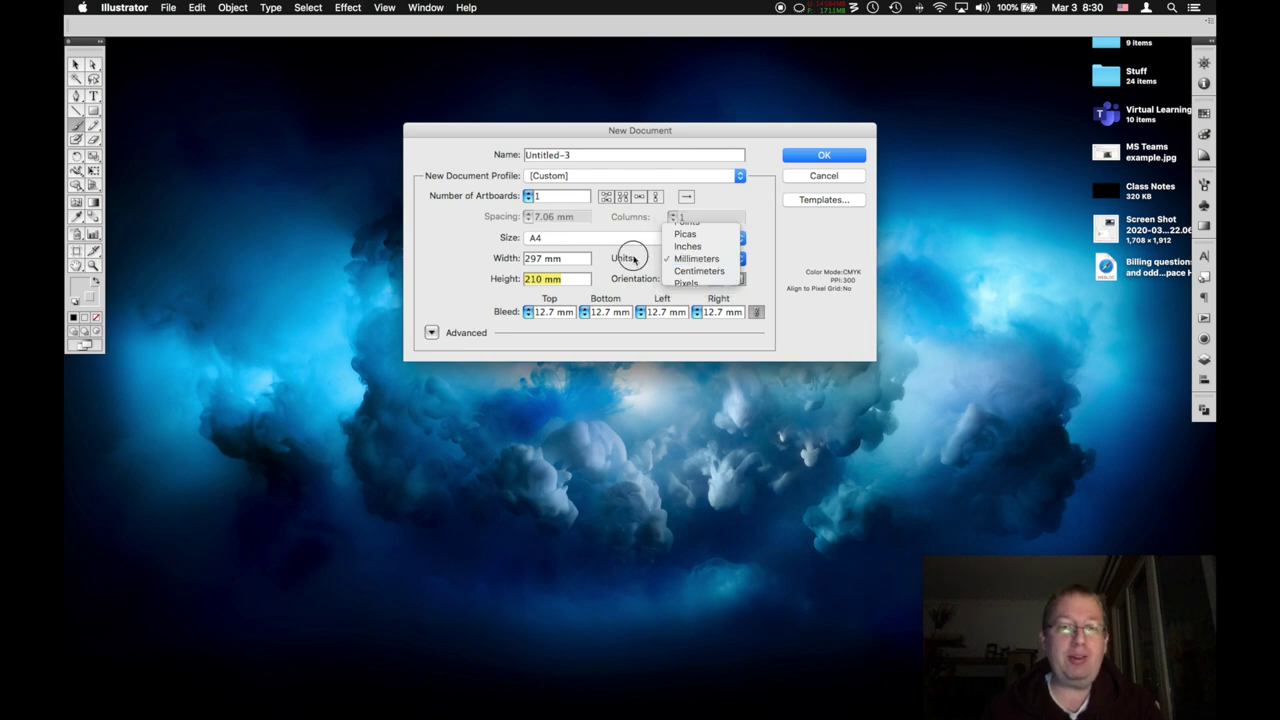
pyautogui.click(680, 258)
pyautogui.click(676, 258)
pyautogui.click(764, 261)
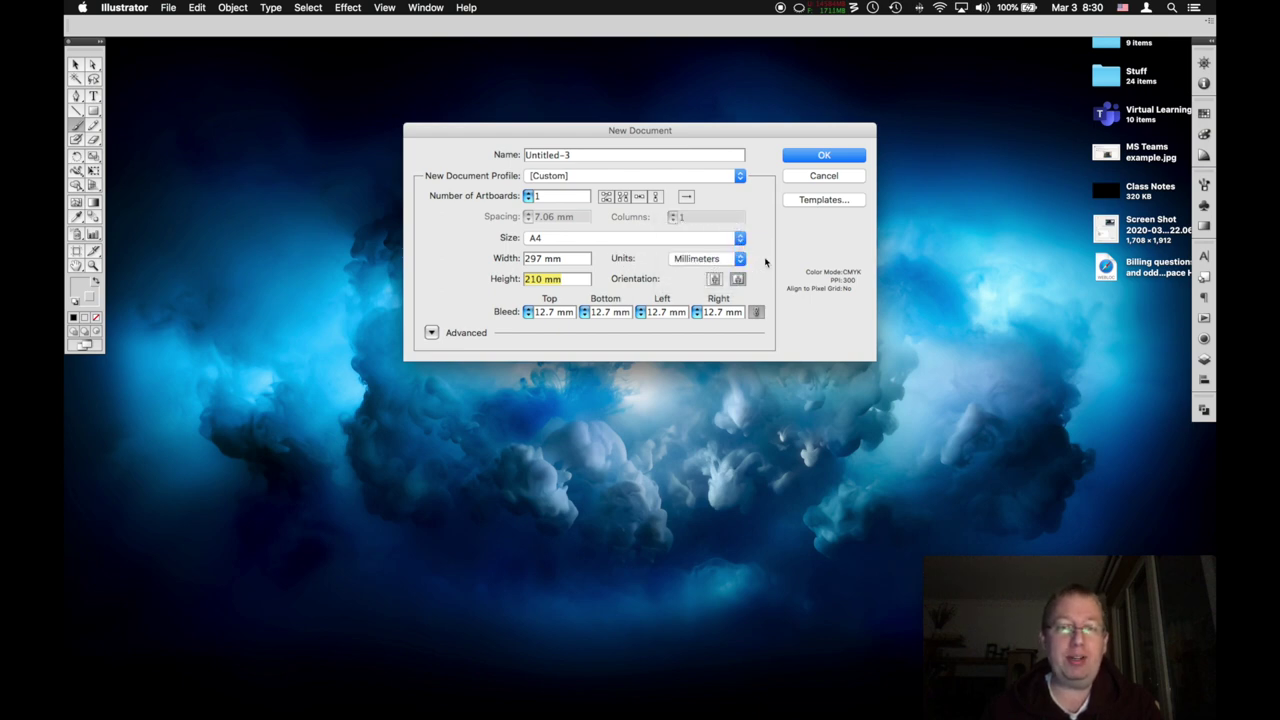
# Name the document 'Joel' with advanced settings shown, create it, and switch to Photoshop.
pyautogui.click(432, 333)
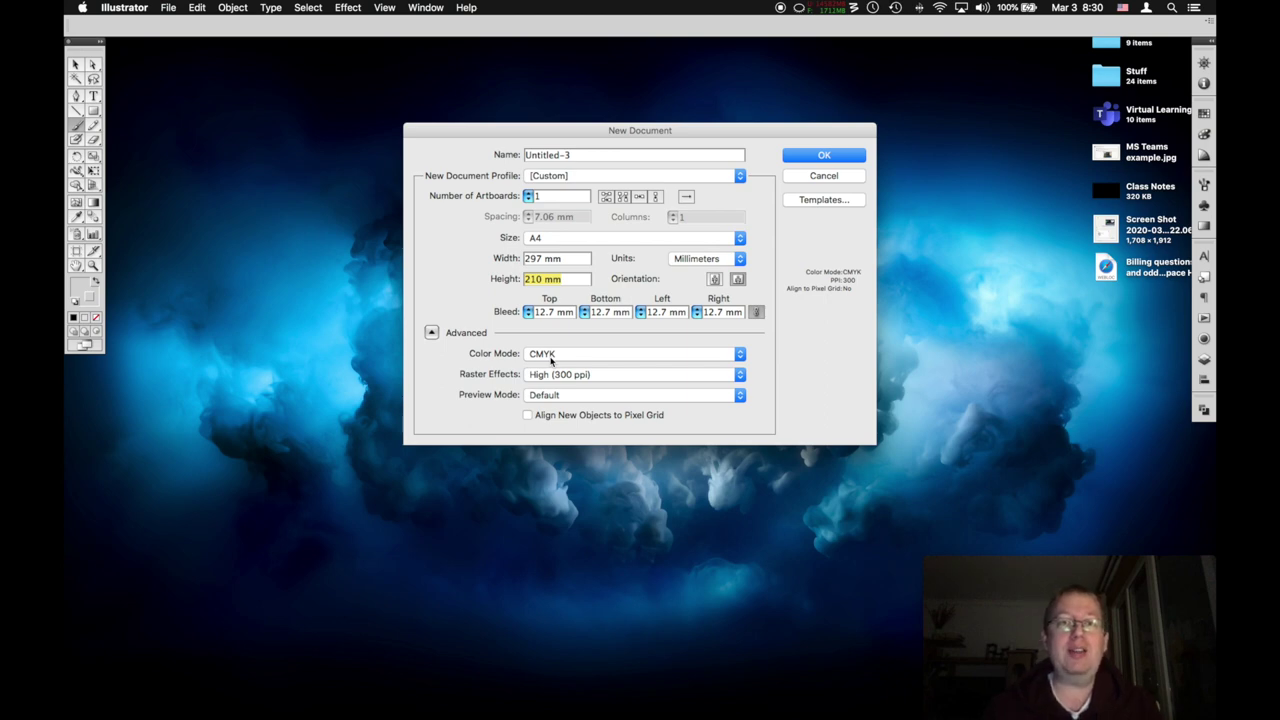
pyautogui.click(622, 155)
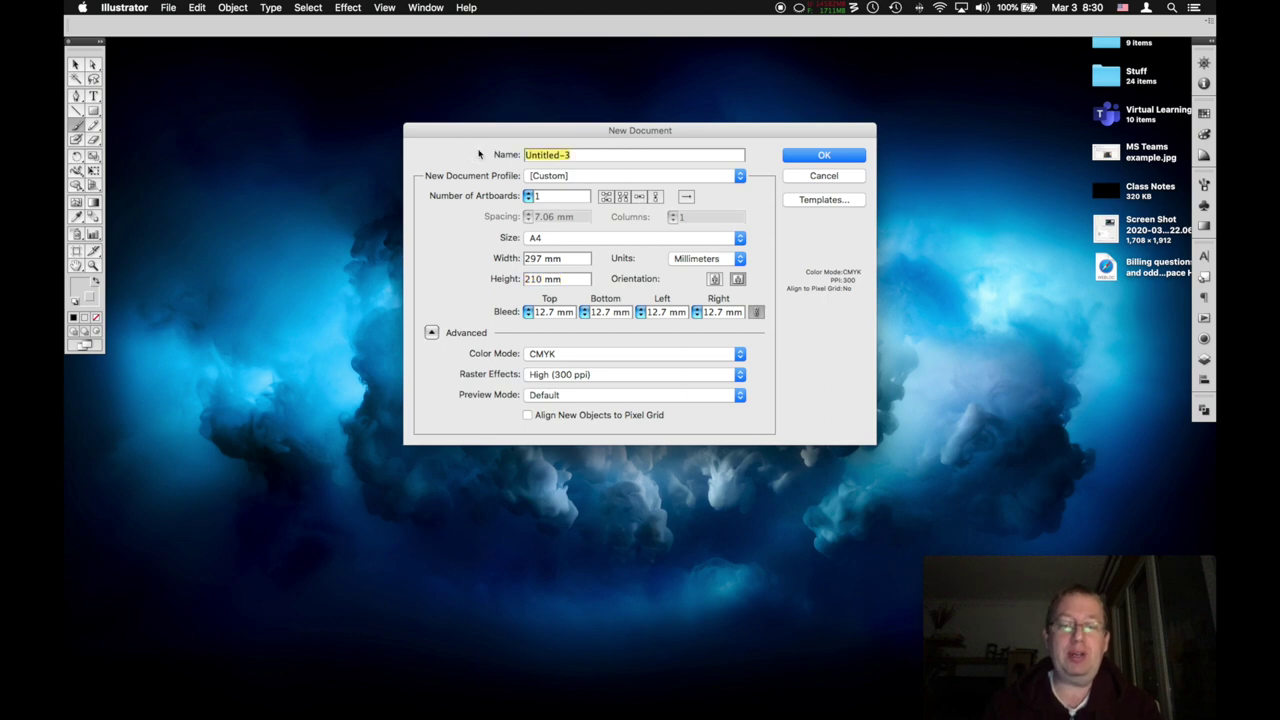
pyautogui.write('Joel')
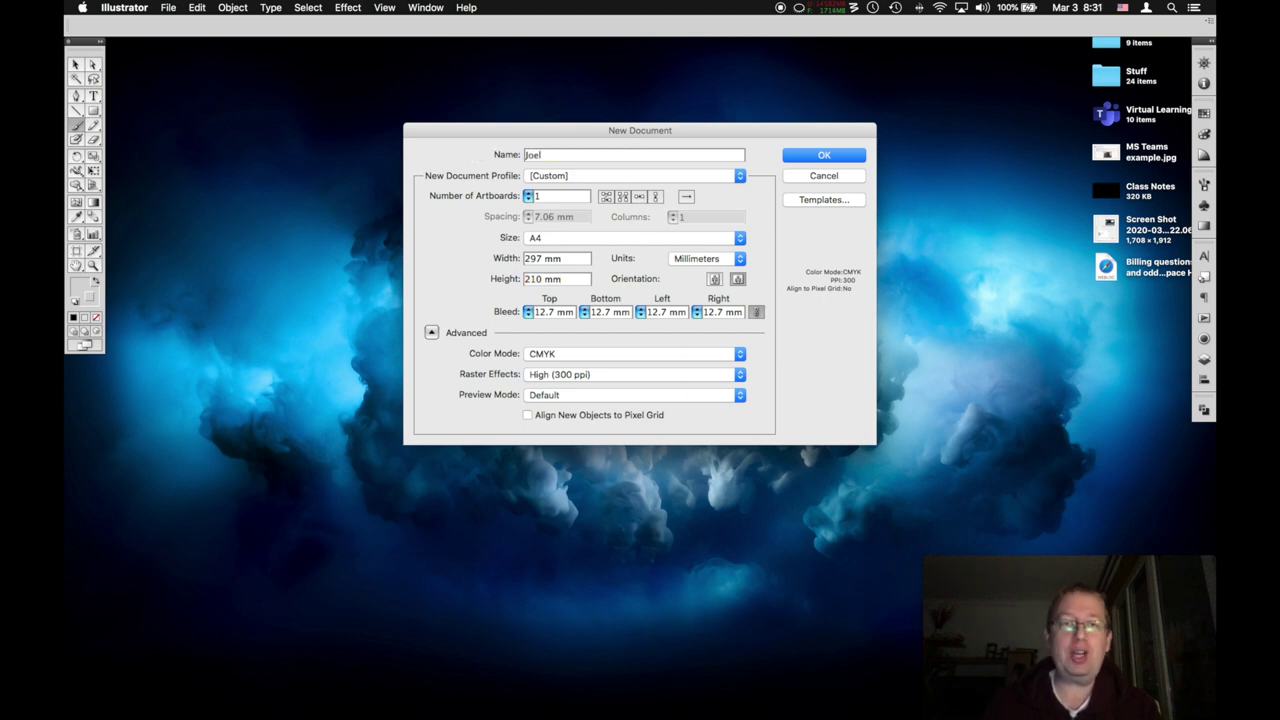
pyautogui.press('Return')
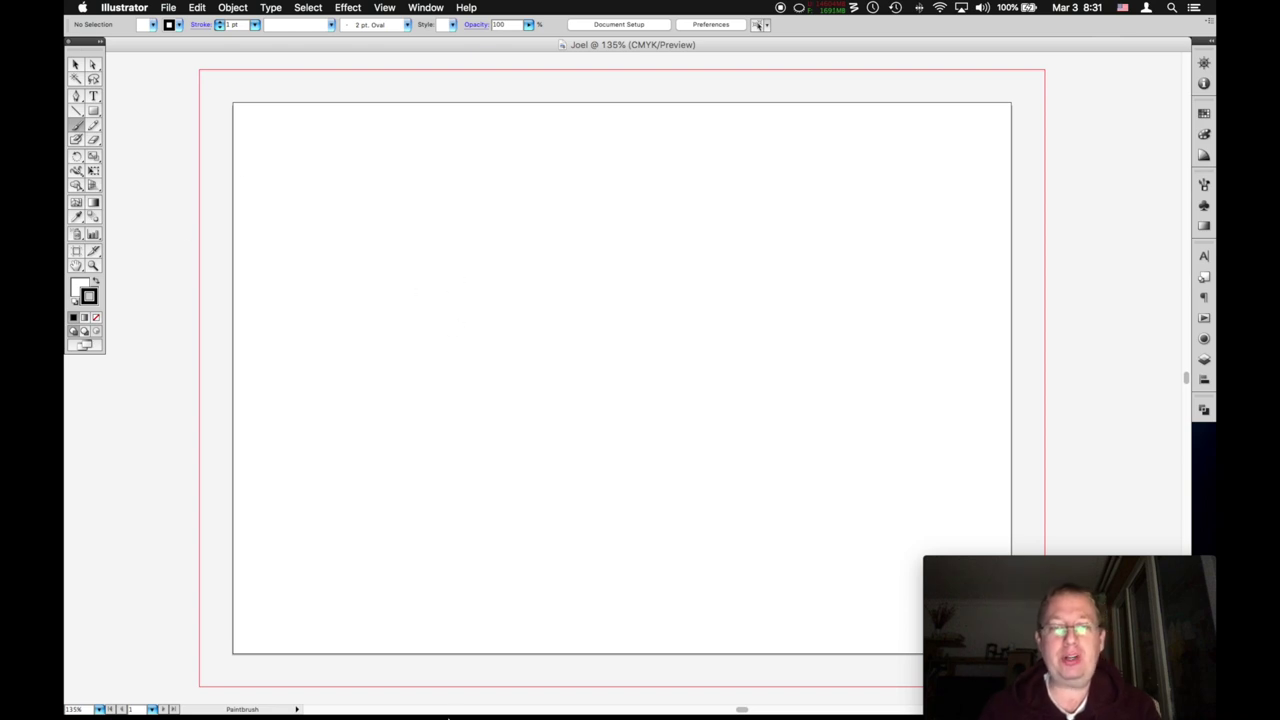
pyautogui.click(586, 699)
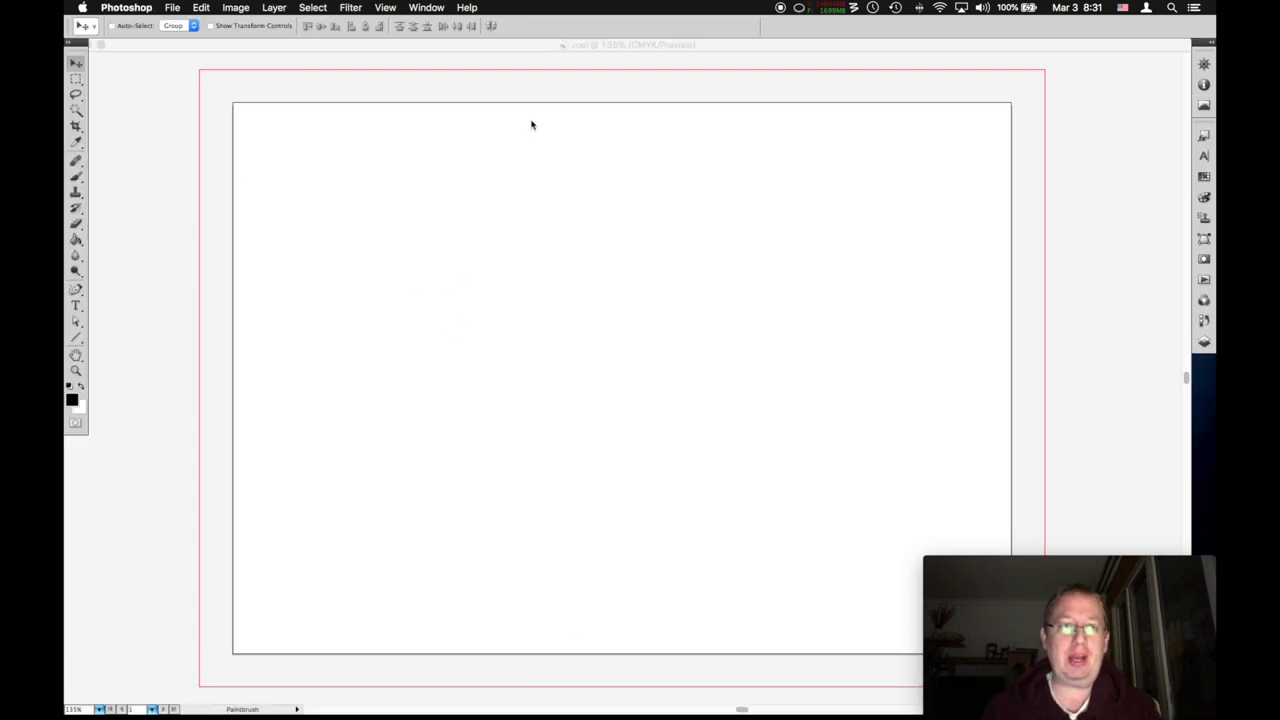
# Create a new blank Photoshop document fitted to the screen.
pyautogui.click(201, 7)
pyautogui.click(187, 24)
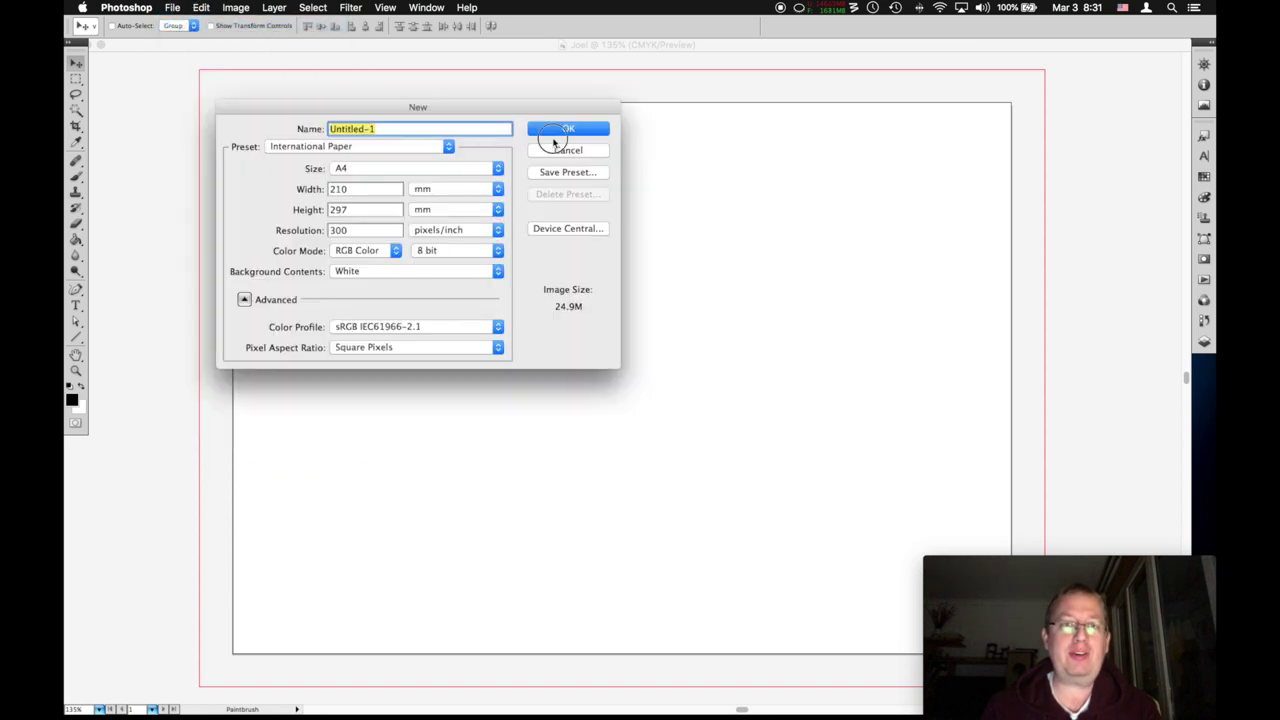
pyautogui.click(568, 129)
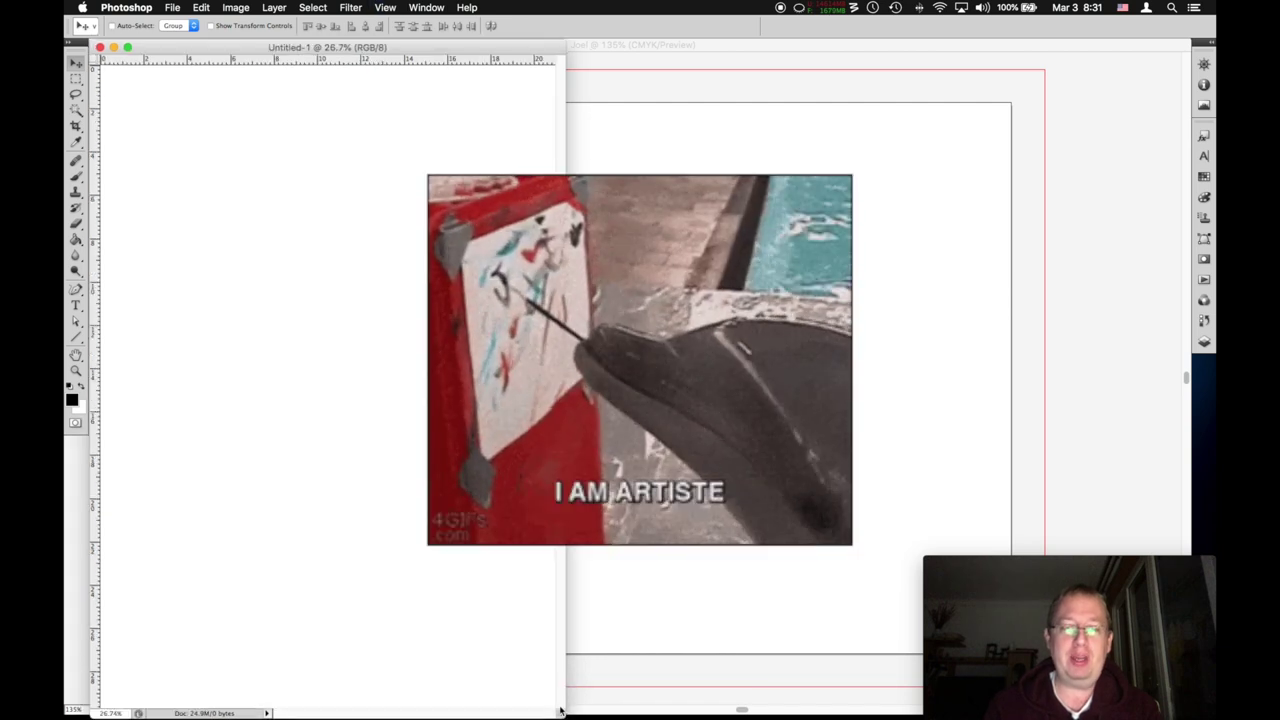
pyautogui.press('super+0')
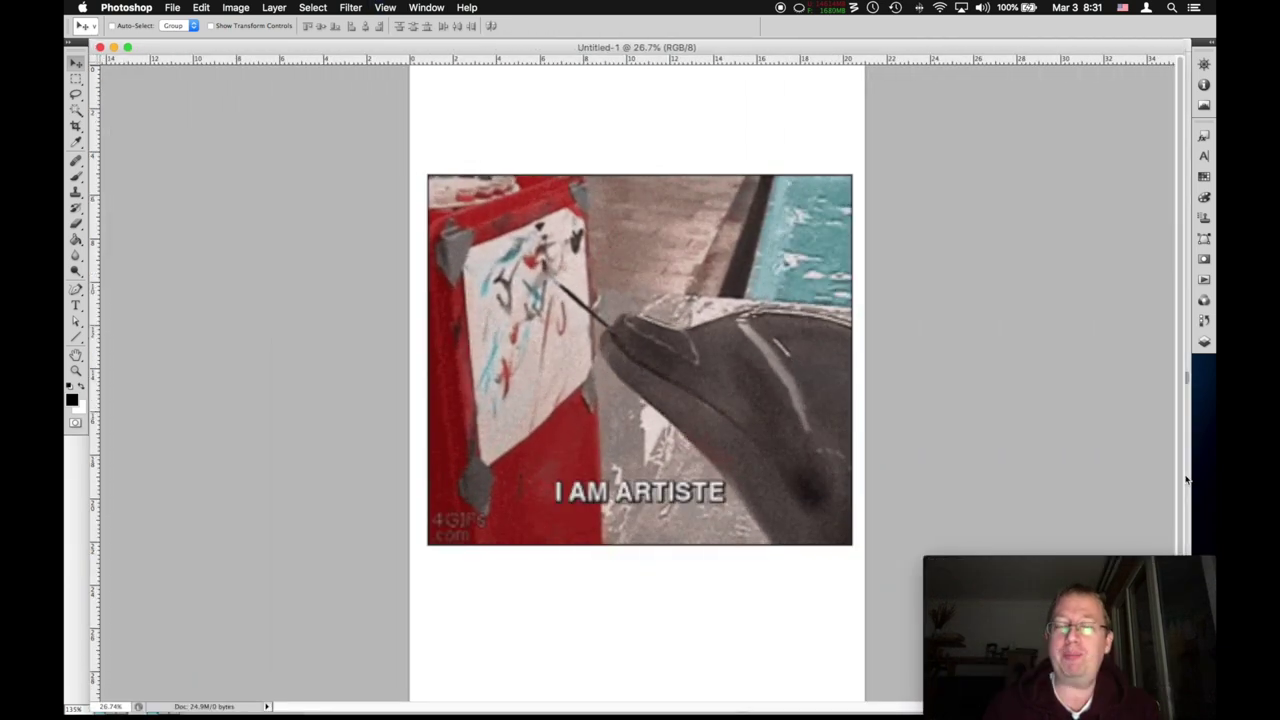
pyautogui.scroll(5, 531, 214)
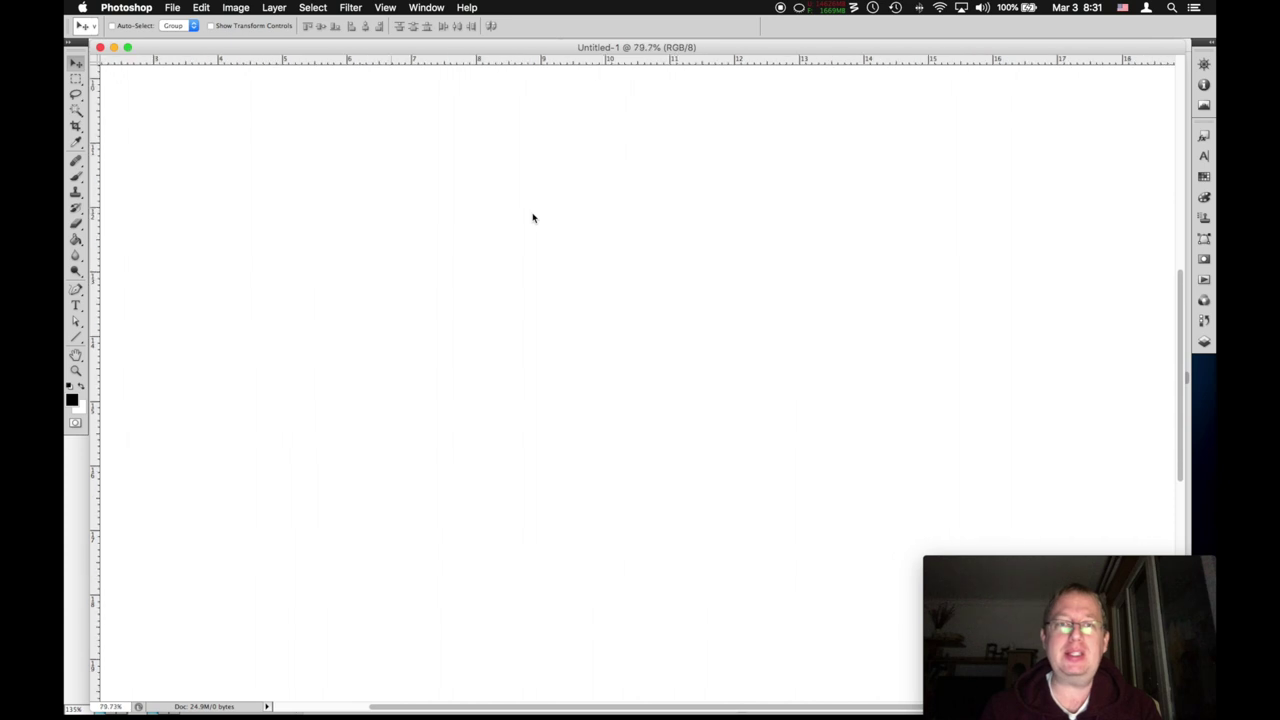
pyautogui.scroll(2, 532, 218)
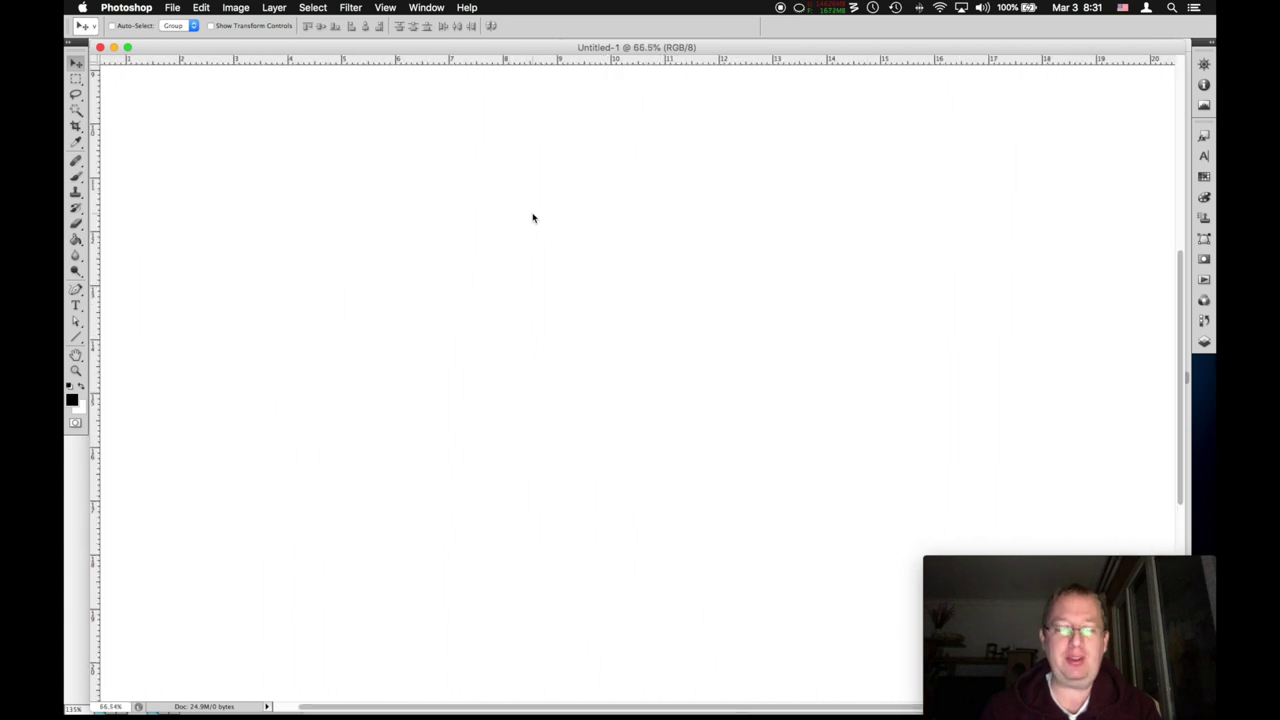
# Paint a red freehand stroke on the canvas with the Brush.
pyautogui.click(75, 175)
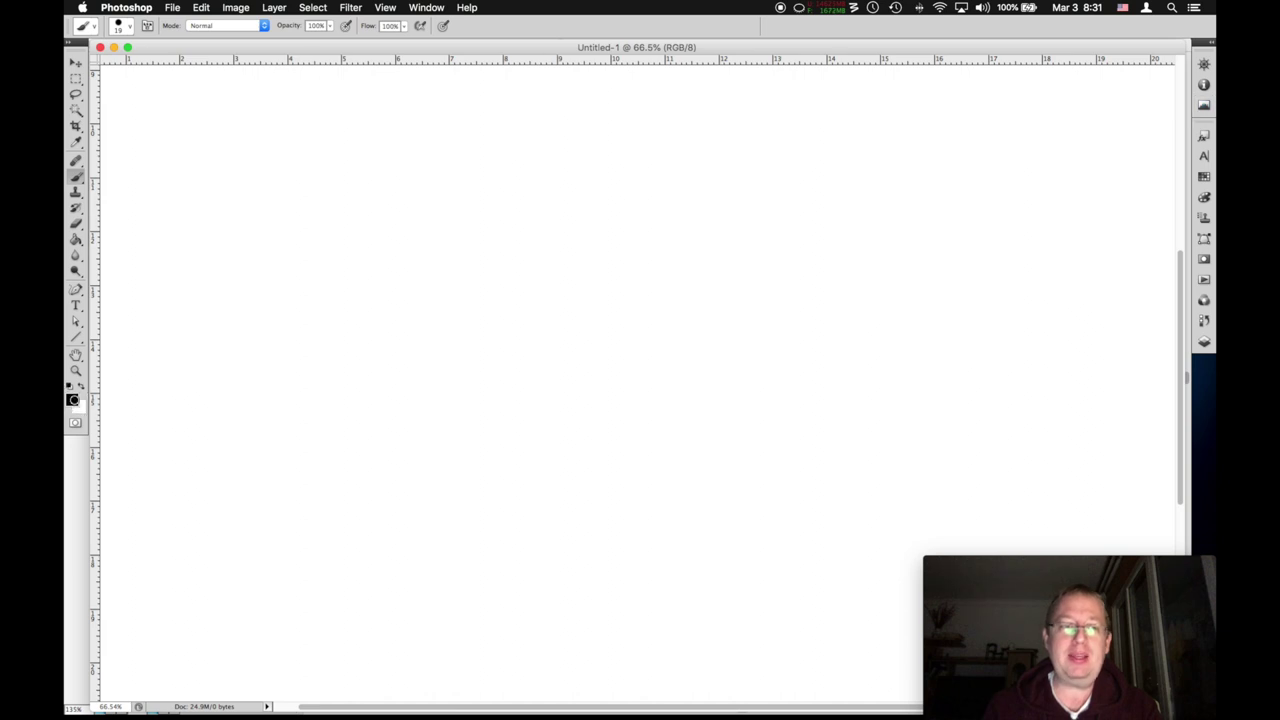
pyautogui.click(71, 400)
pyautogui.click(632, 308)
pyautogui.press('Return')
pyautogui.moveTo(452, 360)
pyautogui.mouseDown()
pyautogui.moveTo(614, 171)
pyautogui.moveTo(640, 305)
pyautogui.mouseUp()
# Zoom into the red stroke and paint textured red strokes on the left.
pyautogui.press('z')
pyautogui.moveTo(417, 303)
pyautogui.mouseDown()
pyautogui.moveTo(478, 348)
pyautogui.moveTo(706, 423)
pyautogui.mouseUp()
pyautogui.moveTo(470, 331); pyautogui.dragTo(681, 478)
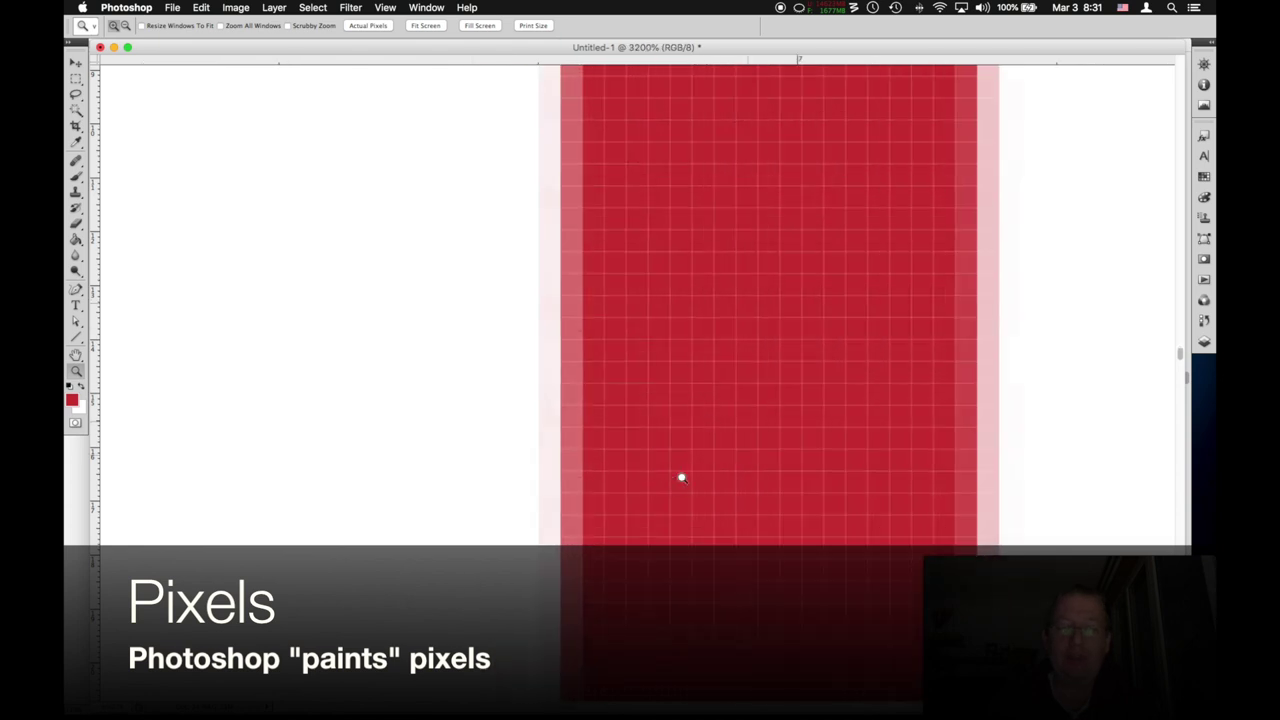
pyautogui.press('b')
pyautogui.rightClick(556, 371)
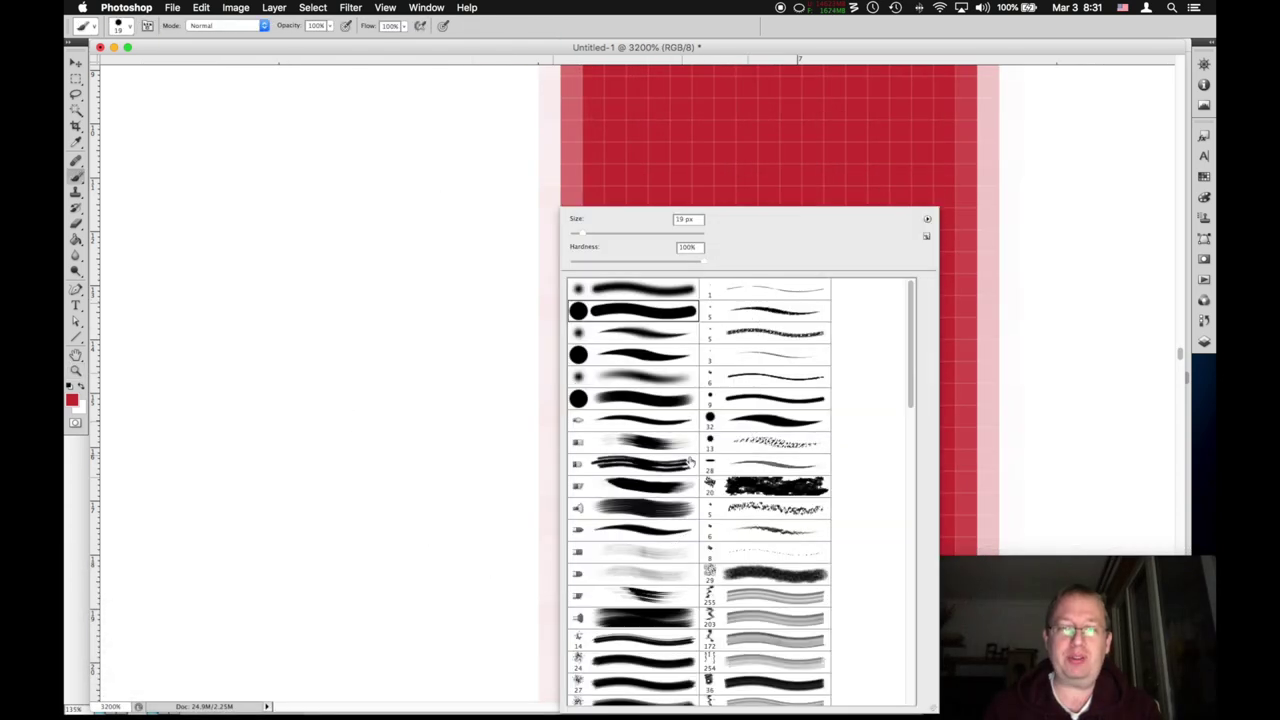
pyautogui.moveTo(230, 500)
pyautogui.mouseDown()
pyautogui.moveTo(391, 334)
pyautogui.moveTo(520, 334)
pyautogui.mouseUp()
pyautogui.rightClick(527, 336)
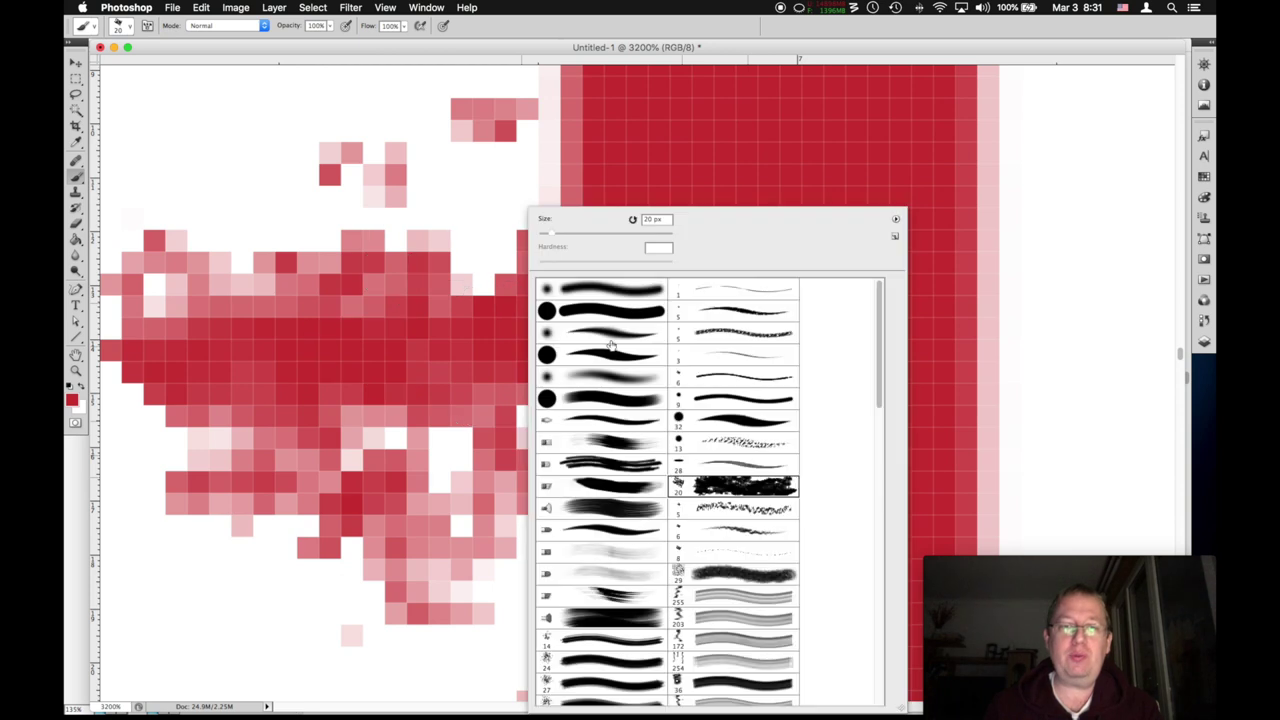
# Brush a pale lavender colour over the red strokes.
pyautogui.click(71, 399)
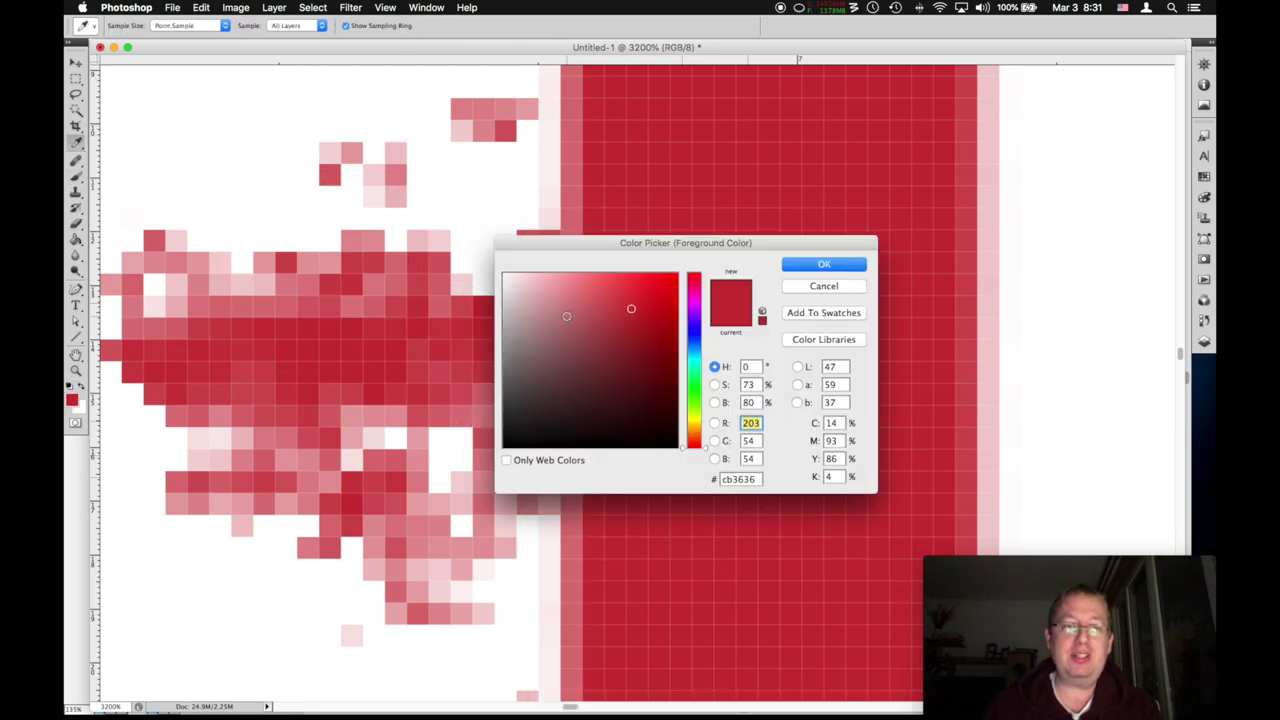
pyautogui.click(697, 341)
pyautogui.click(551, 204)
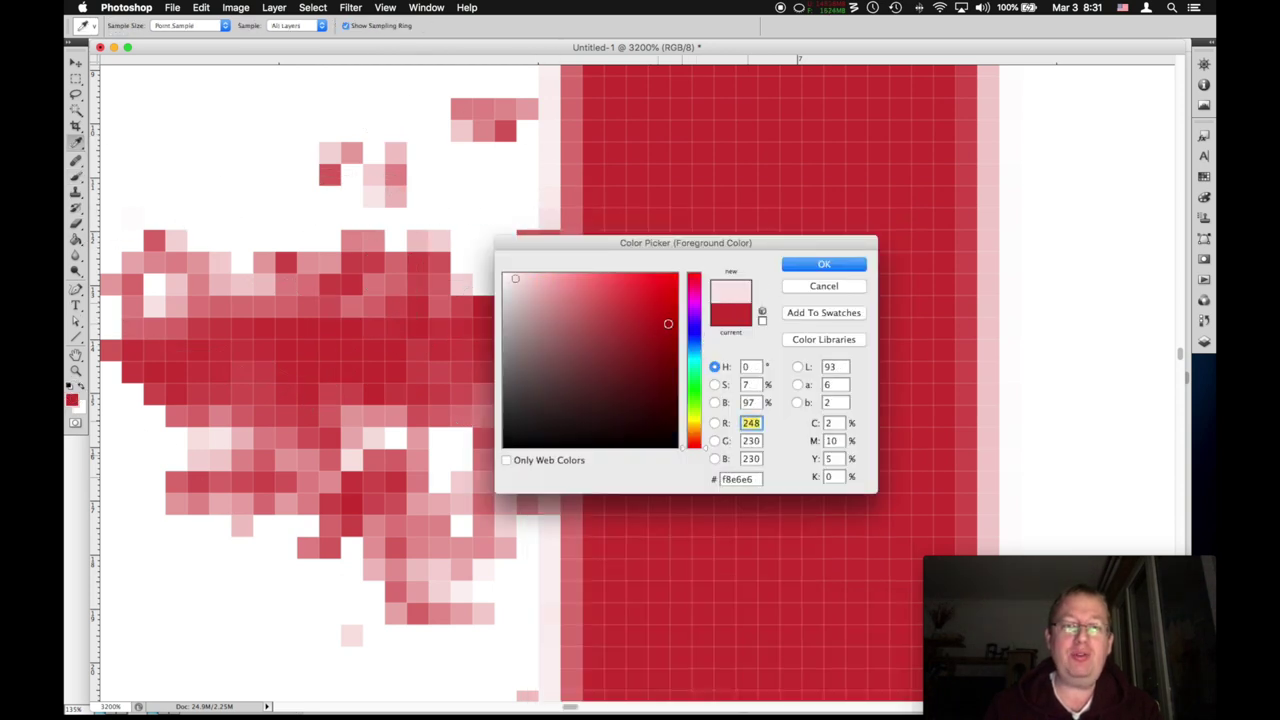
pyautogui.click(694, 324)
pyautogui.click(824, 264)
pyautogui.moveTo(560, 200)
pyautogui.mouseDown()
pyautogui.moveTo(643, 300)
pyautogui.moveTo(623, 400)
pyautogui.mouseUp()
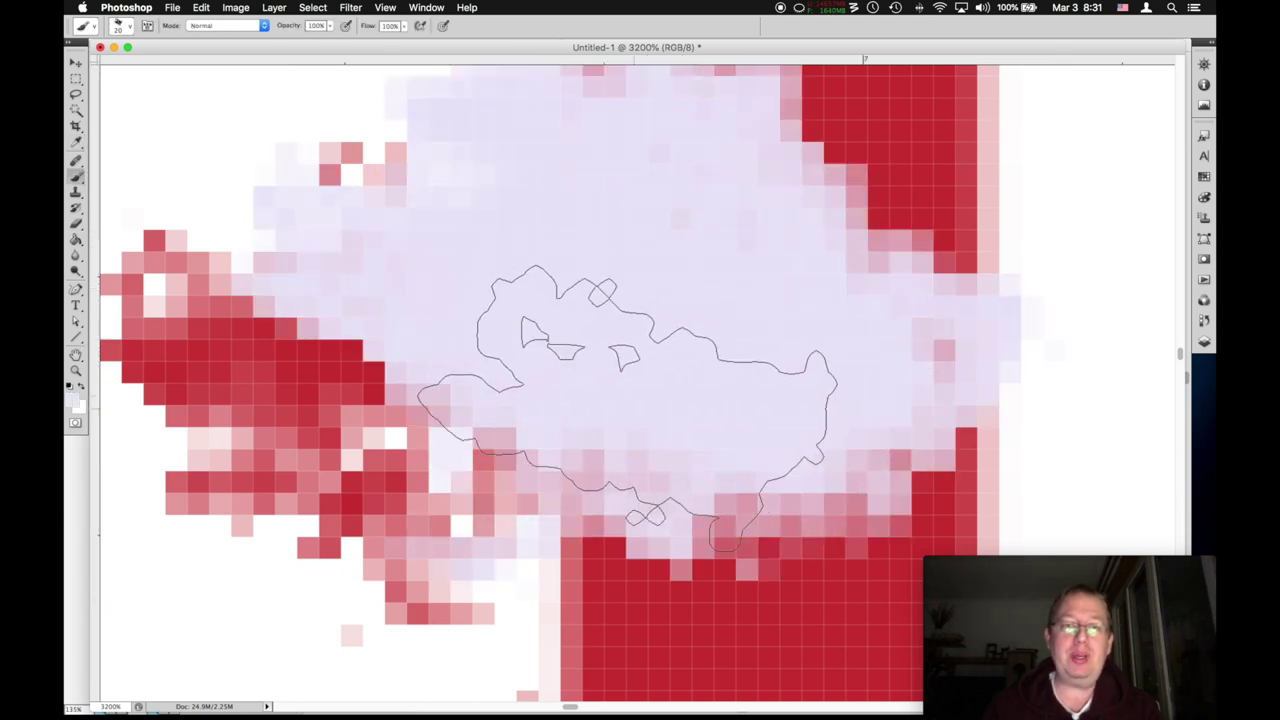
# Paint two small blue strokes beside the lavender, then zoom out to the full canvas.
pyautogui.rightClick(641, 210)
pyautogui.rightClick(507, 210)
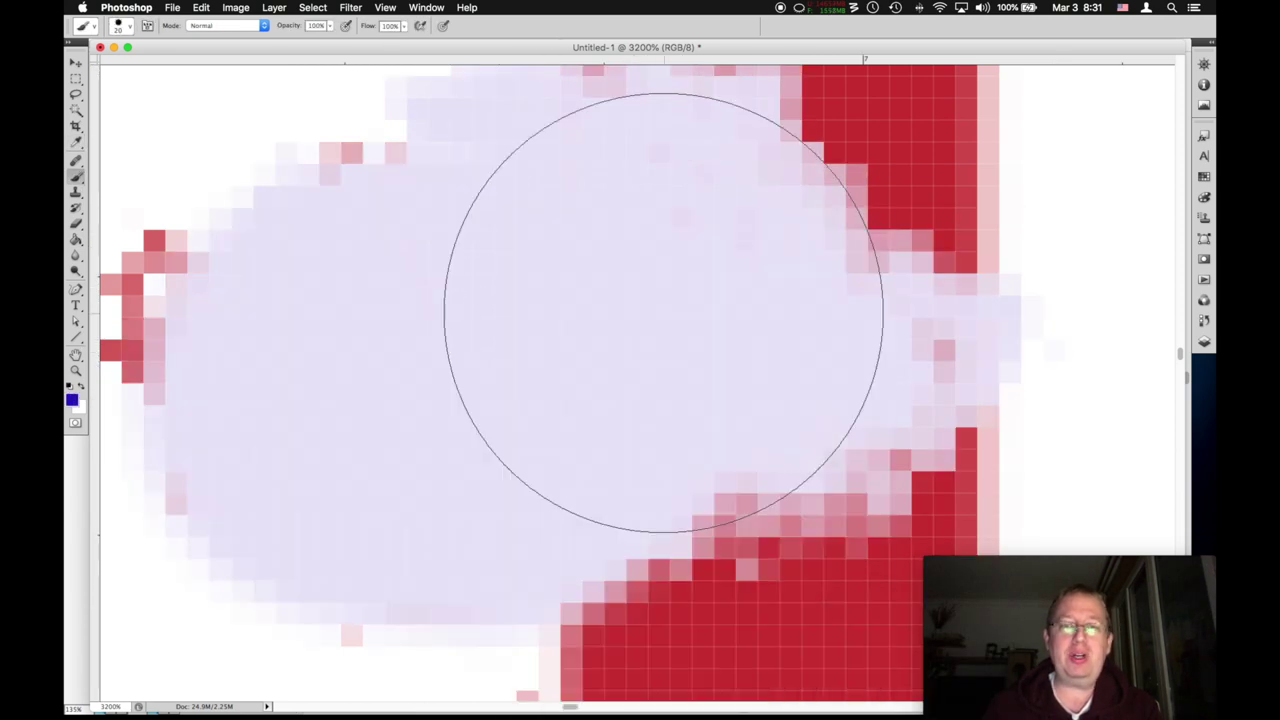
pyautogui.moveTo(790, 300); pyautogui.dragTo(880, 292)
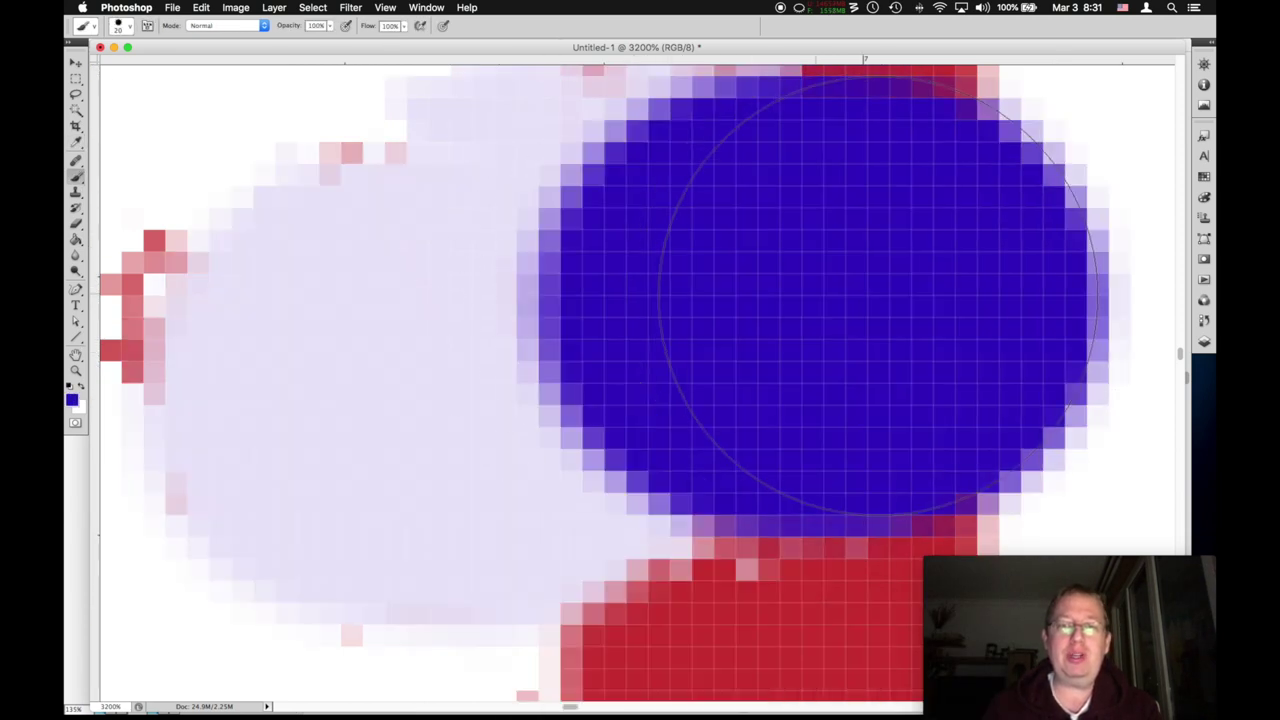
pyautogui.moveTo(640, 470); pyautogui.dragTo(565, 400)
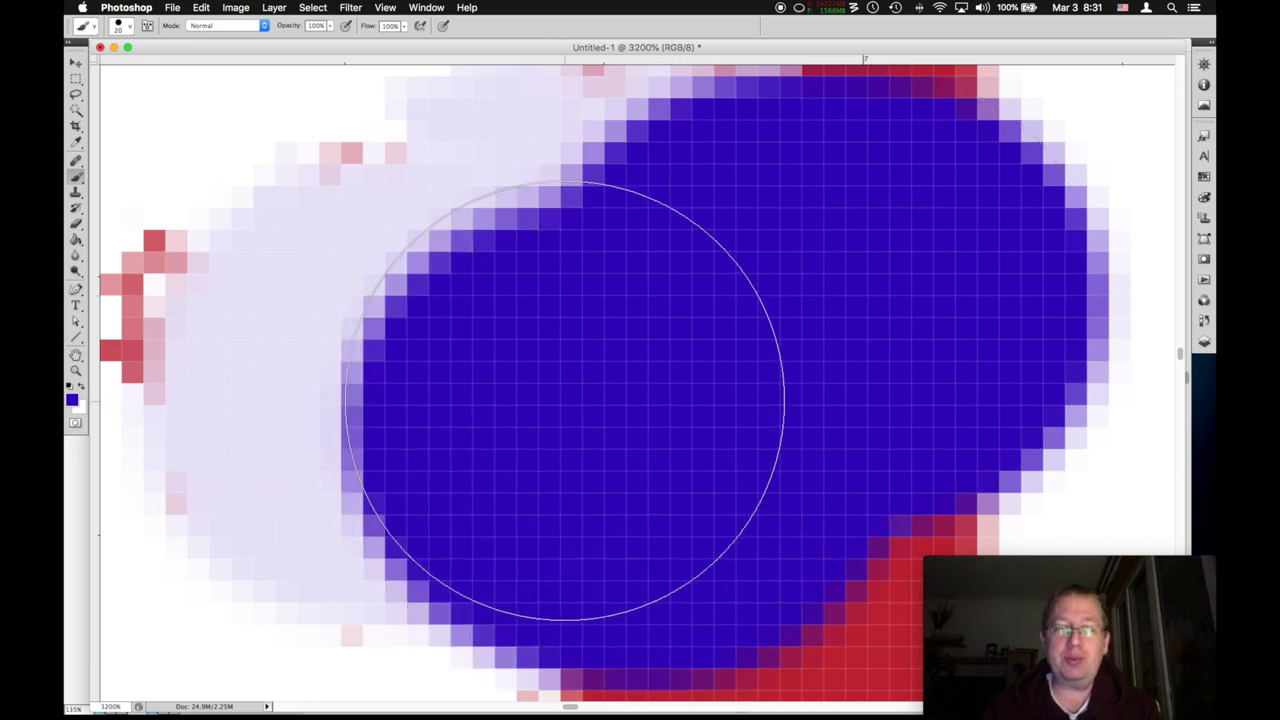
pyautogui.press('super+minus')
pyautogui.press('super+minus')
pyautogui.press('super+minus')
pyautogui.press('super+minus')
pyautogui.press('super+minus')
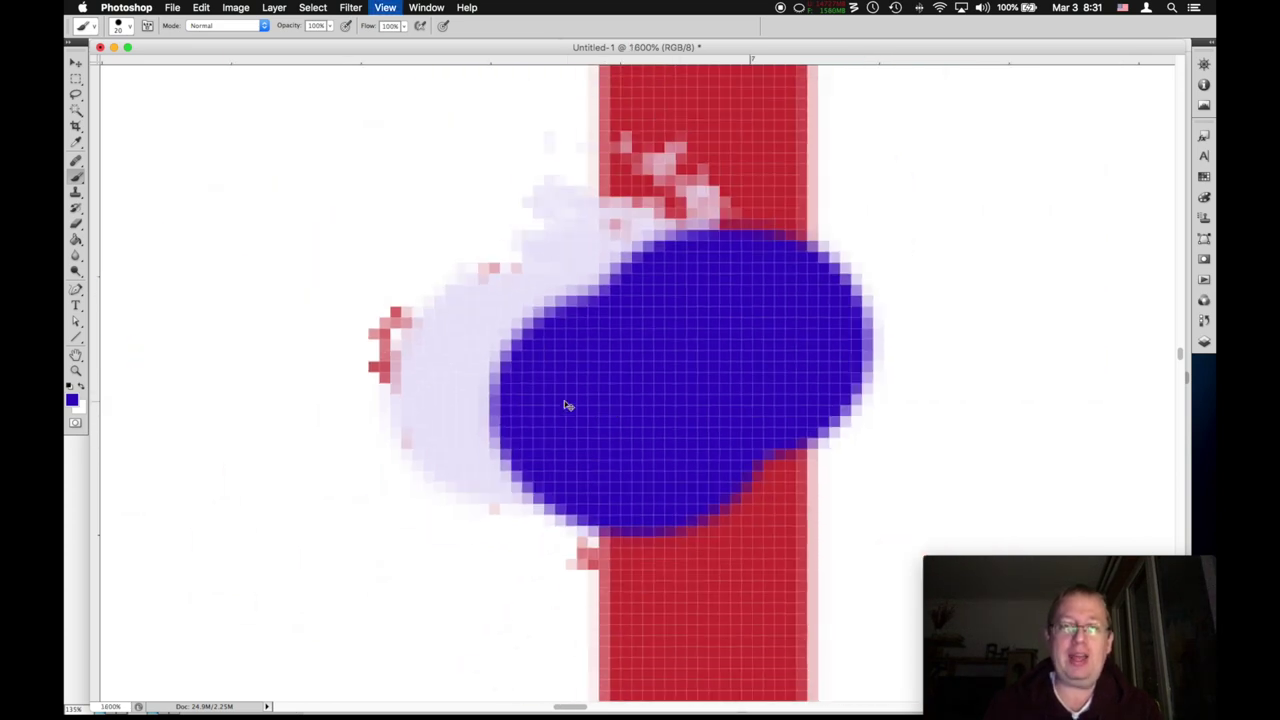
pyautogui.press('super+minus')
pyautogui.press('super+minus')
pyautogui.press('super+minus')
pyautogui.press('super+minus')
pyautogui.press('super+minus')
pyautogui.press('super+minus')
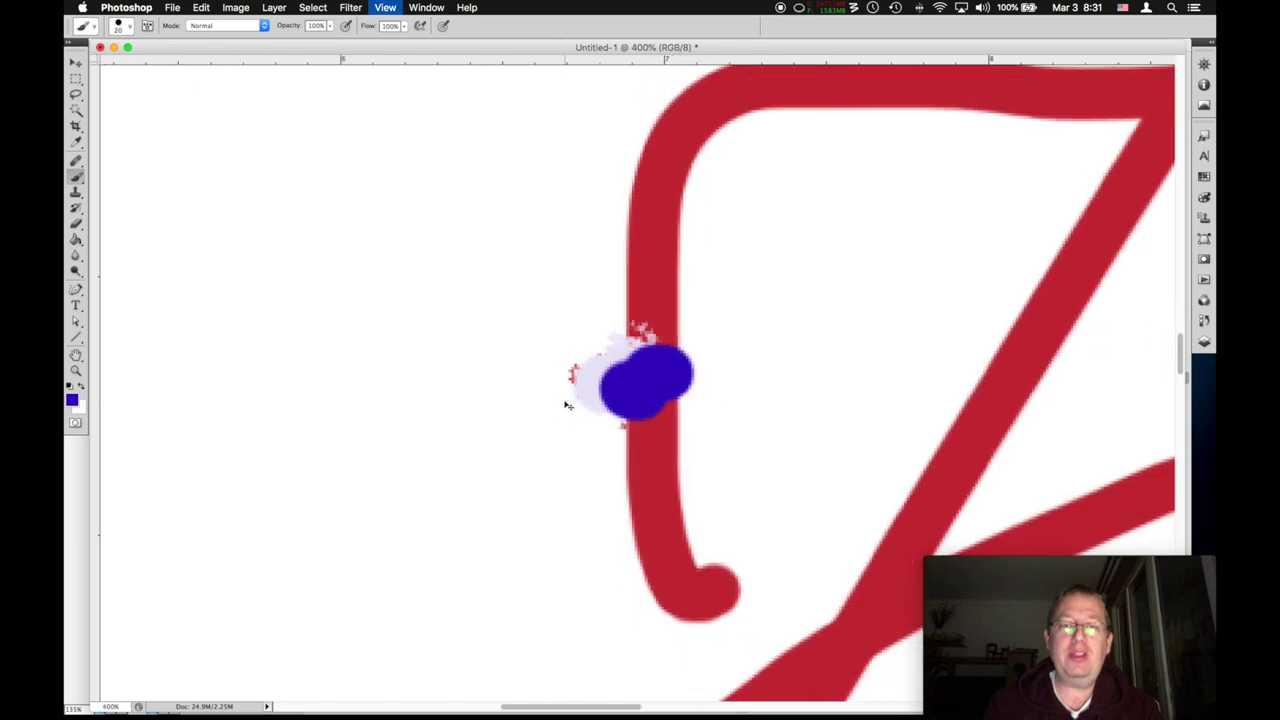
pyautogui.press('super+minus')
pyautogui.press('super+minus')
pyautogui.press('super+minus')
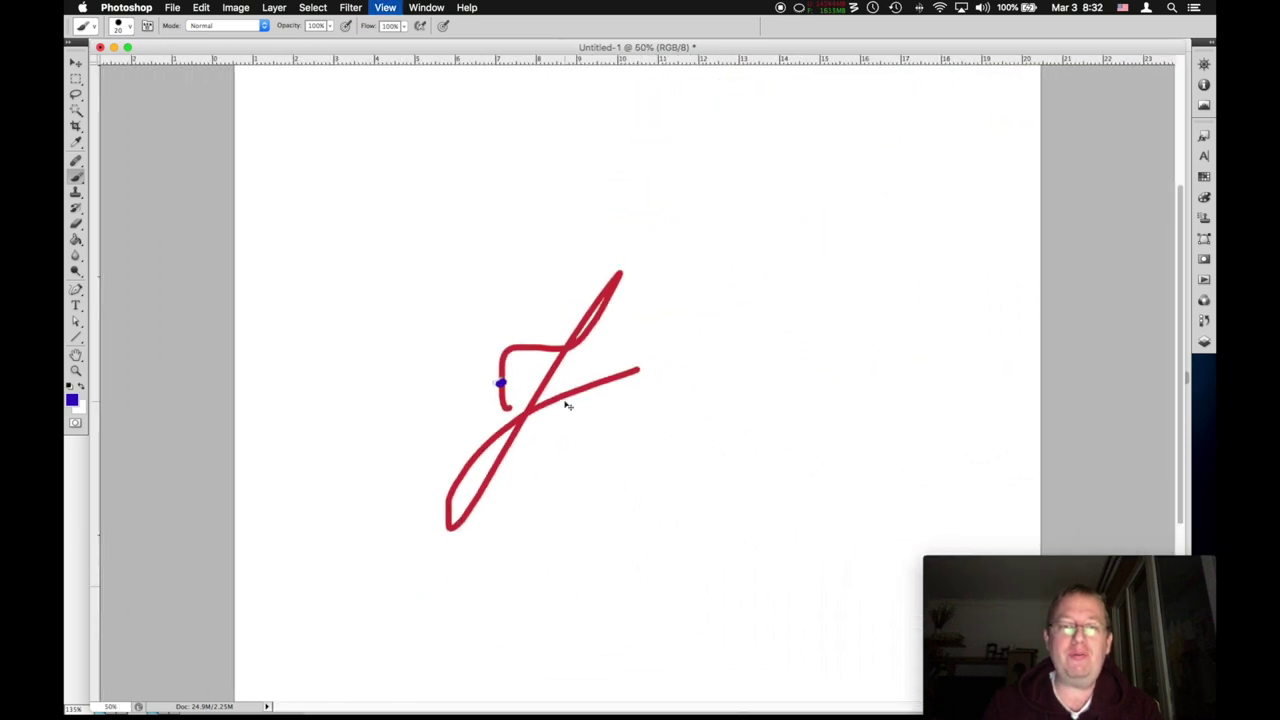
# Capture a screenshot of the desktop wallpaper and open it in Photoshop.
pyautogui.press('F11')
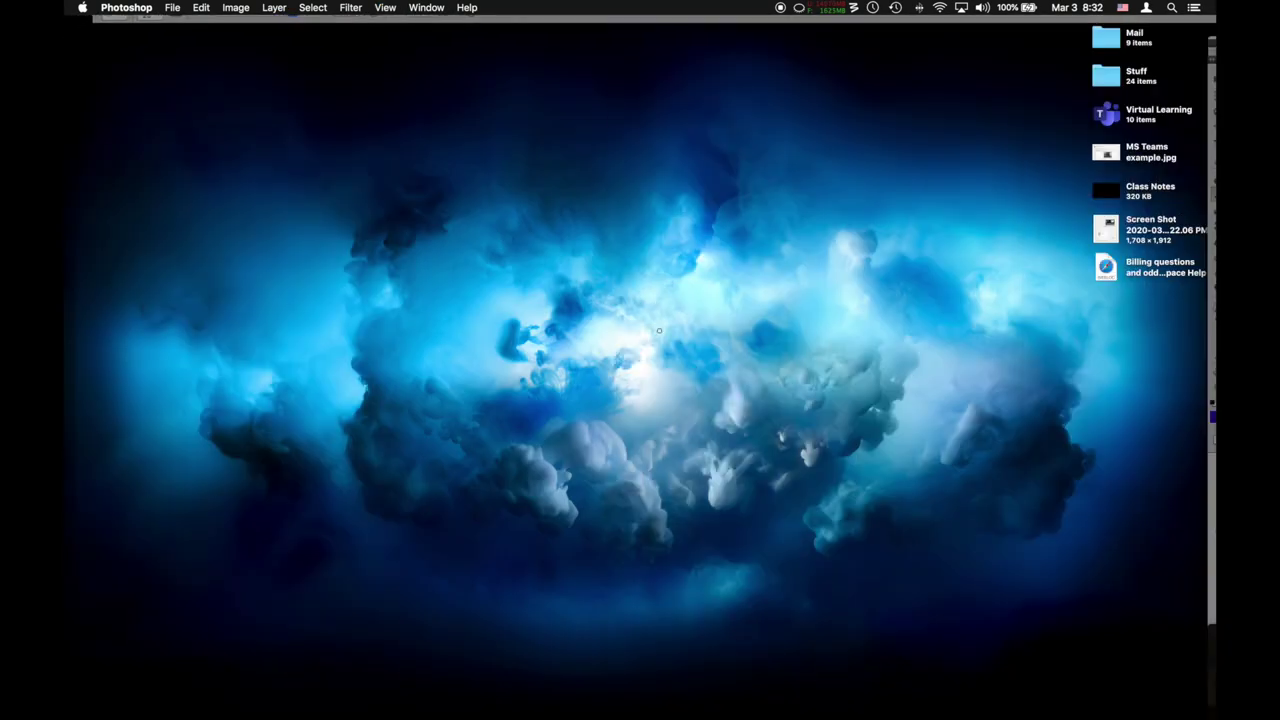
pyautogui.moveTo(373, 177); pyautogui.dragTo(1024, 565)
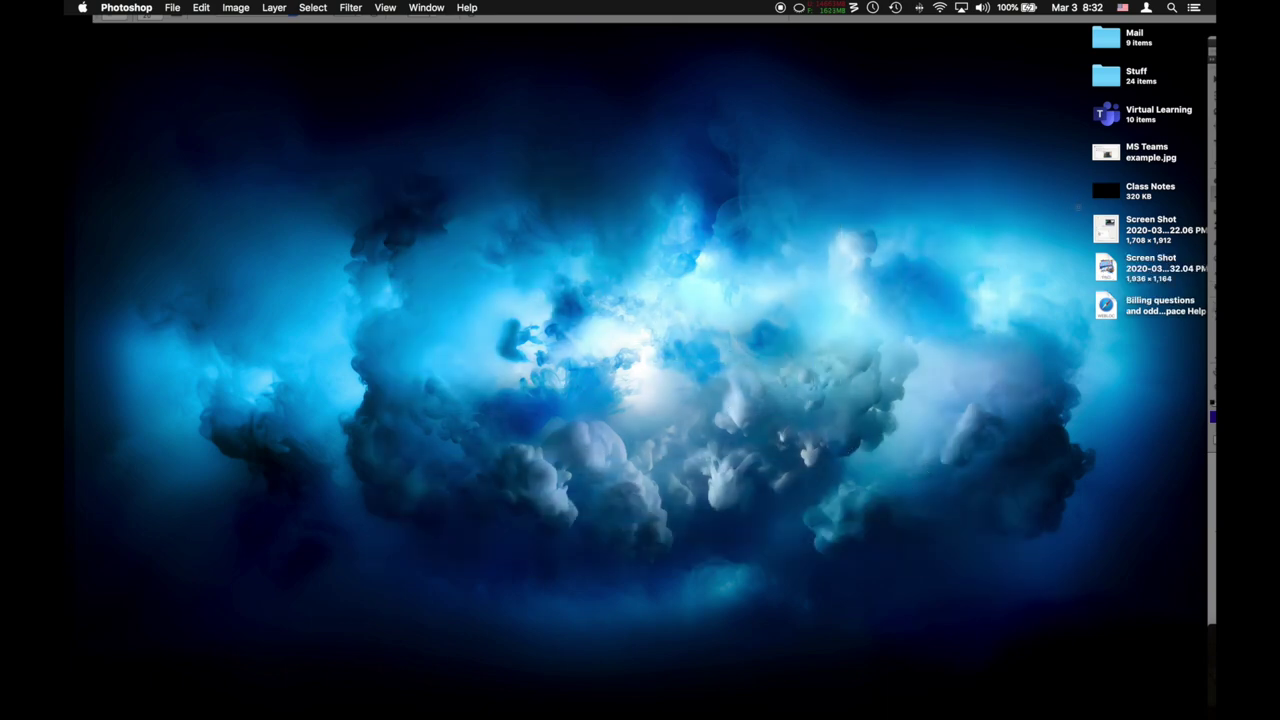
pyautogui.moveTo(1105, 266); pyautogui.dragTo(589, 705)
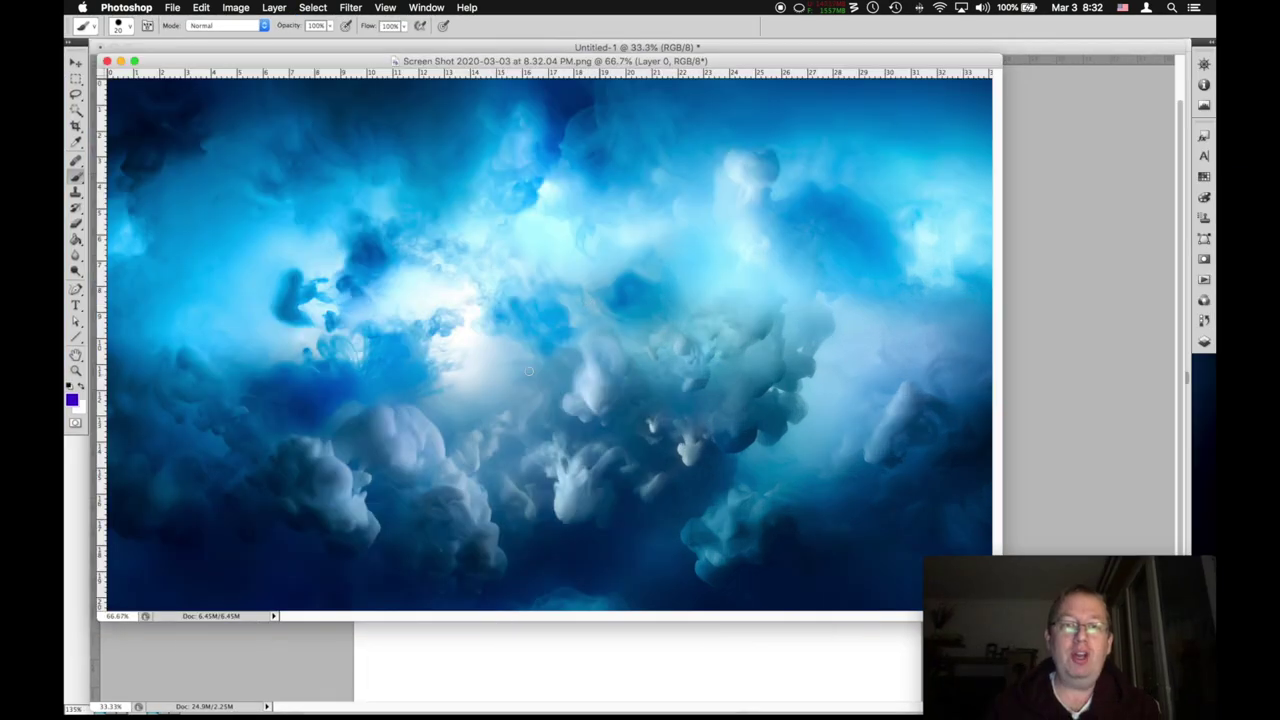
# Zoom the screenshot to maximum magnification to inspect pixels, then zoom back out.
pyautogui.press('z')
pyautogui.click(444, 325)
pyautogui.click(460, 335)
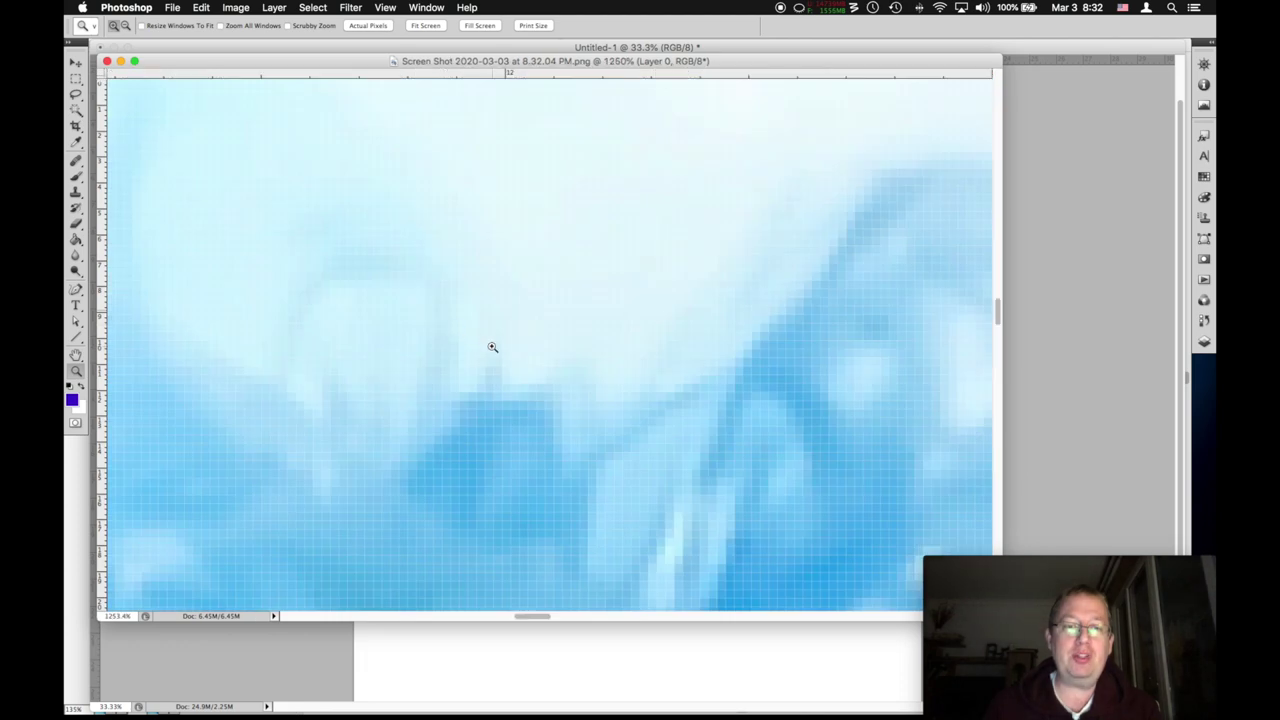
pyautogui.click(635, 510)
pyautogui.click(646, 523)
pyautogui.click(616, 463)
pyautogui.scroll(-5, 616, 463)
pyautogui.hscroll(3, 616, 463)
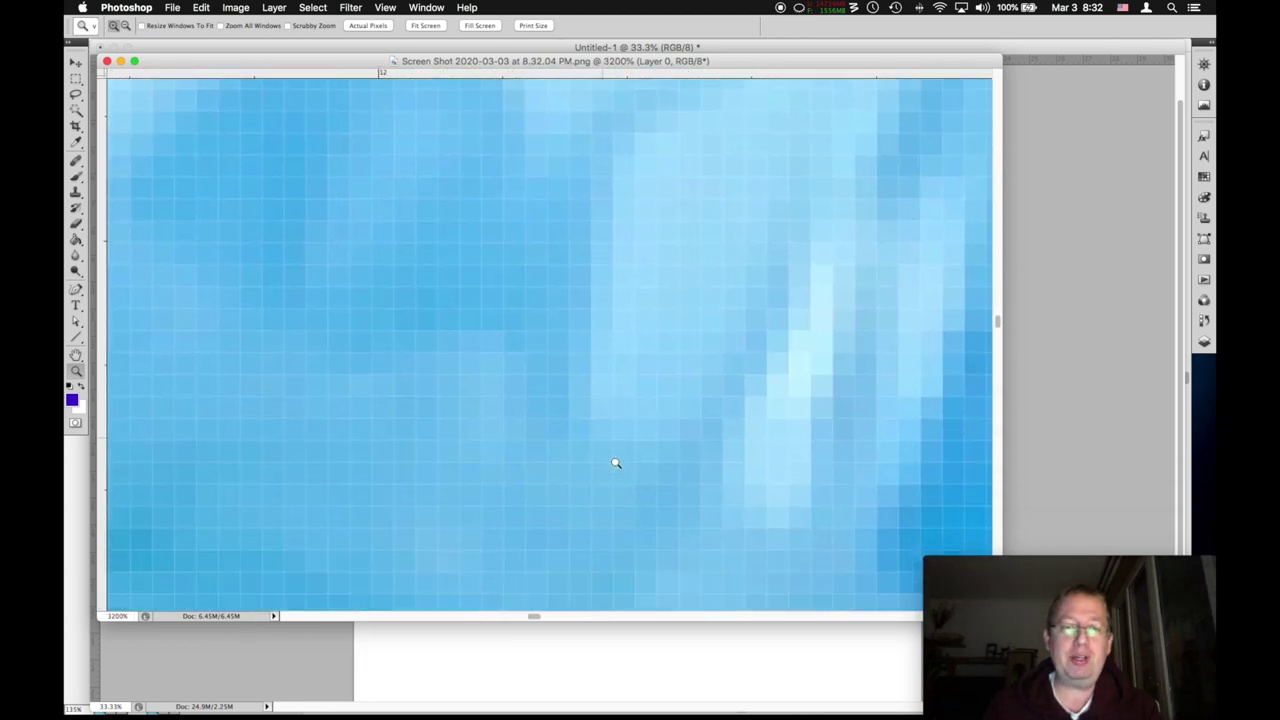
pyautogui.scroll(10, 616, 463)
pyautogui.hscroll(2, 616, 463)
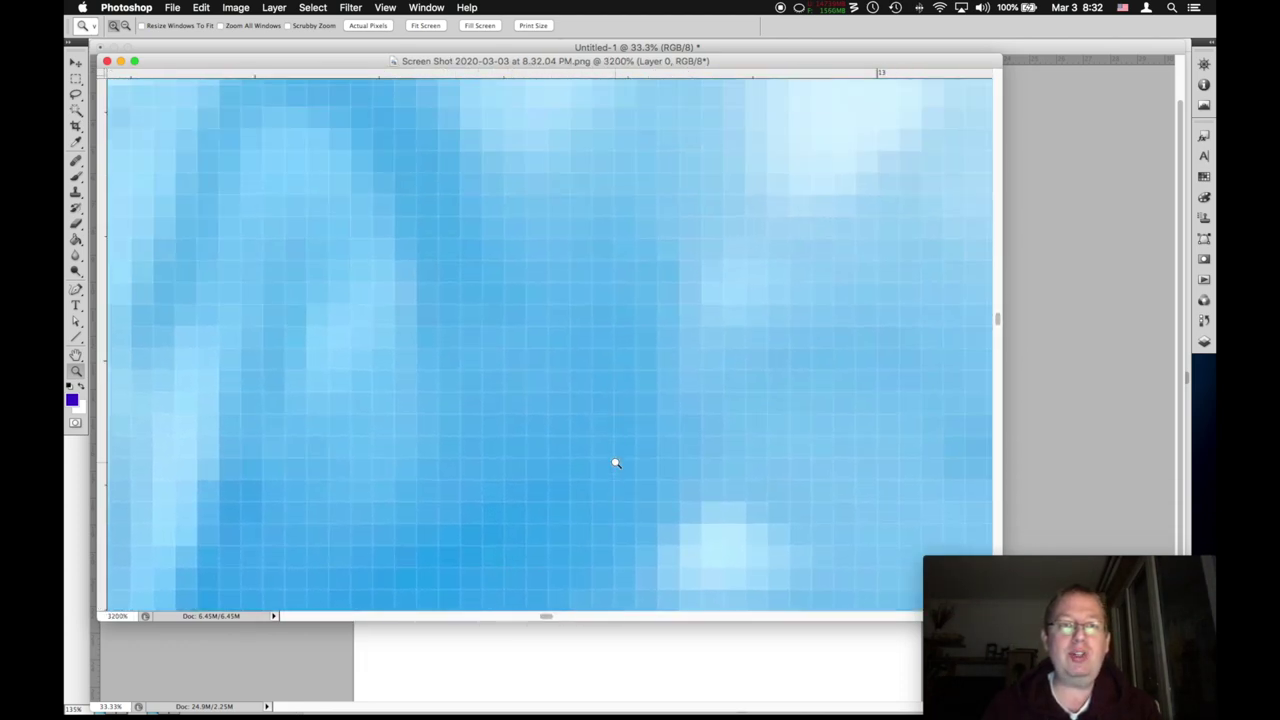
pyautogui.press('super+minus')
pyautogui.press('super+minus')
pyautogui.press('super+minus')
pyautogui.press('super+minus')
pyautogui.press('super+minus')
pyautogui.press('super+minus')
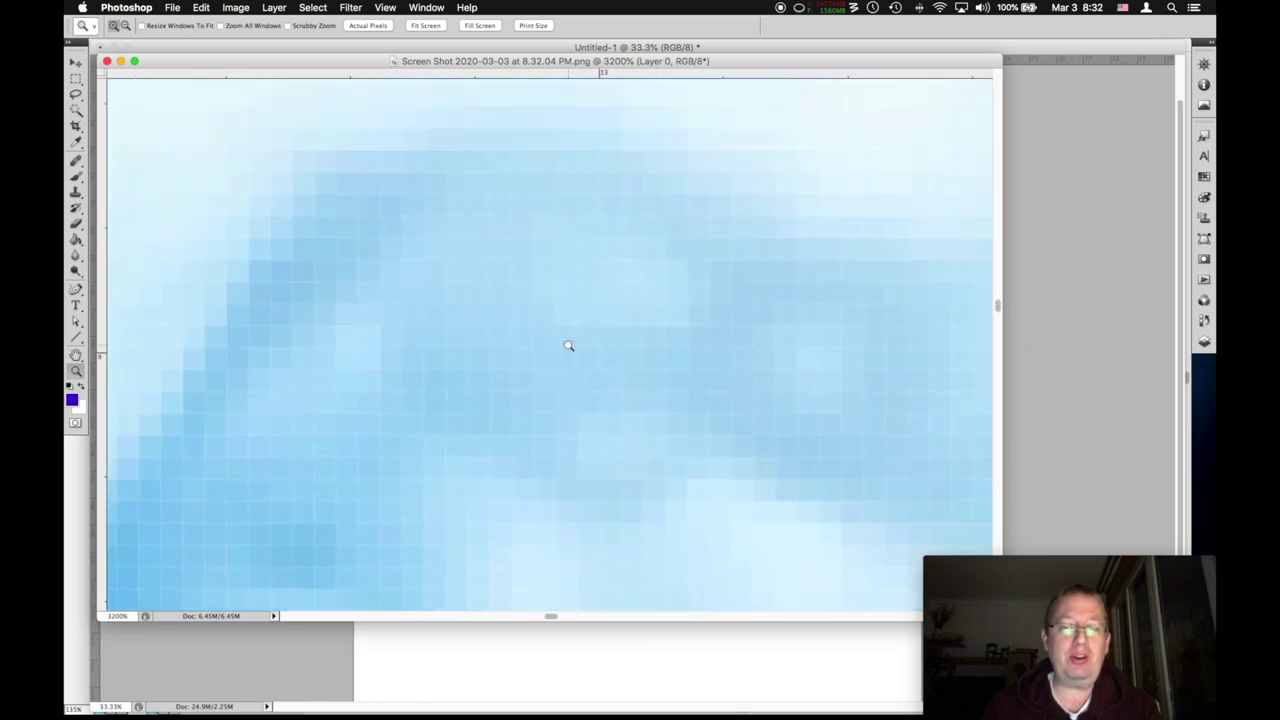
pyautogui.press('super+minus')
pyautogui.press('super+minus')
pyautogui.press('super+minus')
pyautogui.press('super+minus')
pyautogui.press('super+minus')
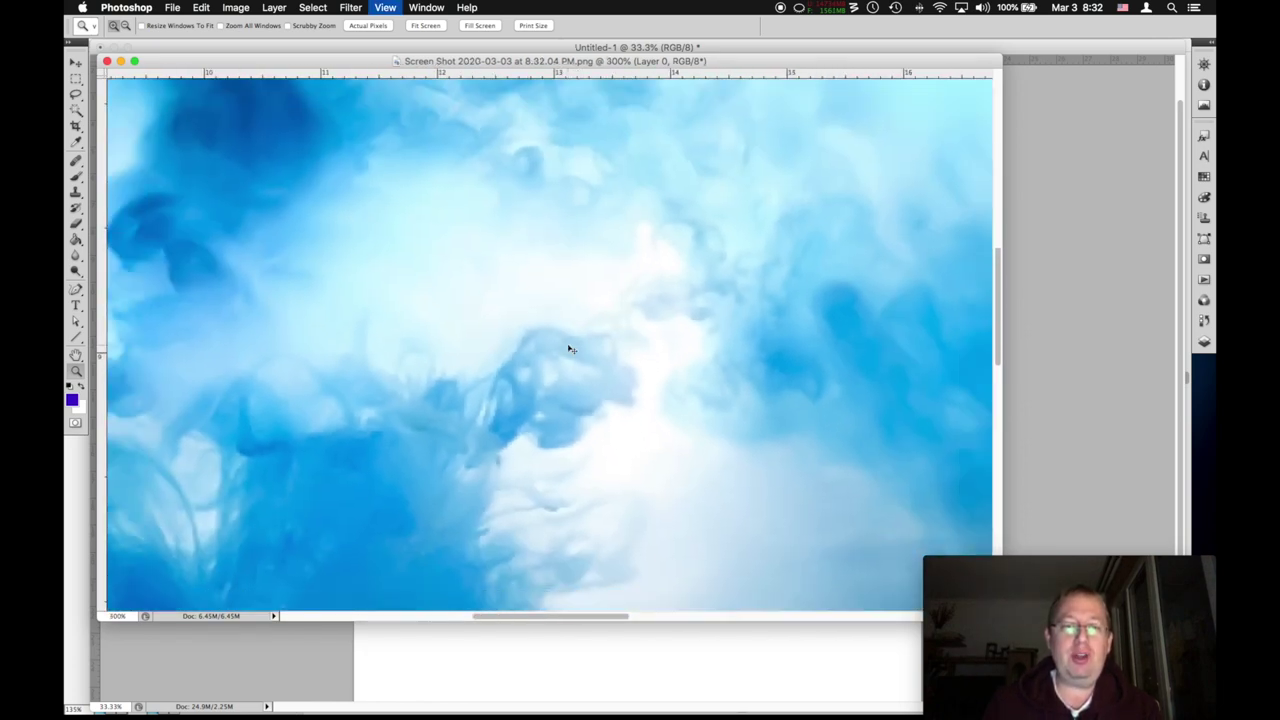
# Shift the screenshot's hue to +73 so the clouds turn purple.
pyautogui.press('super+u')
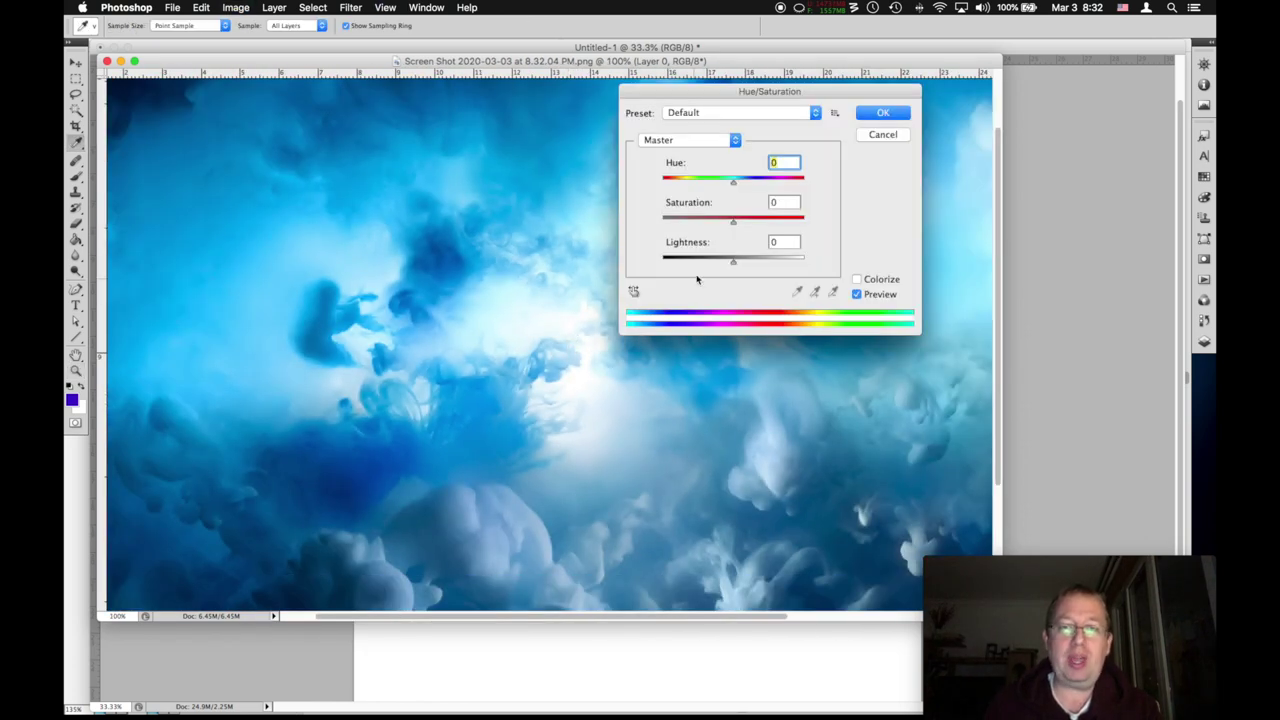
pyautogui.moveTo(733, 182); pyautogui.dragTo(662, 185)
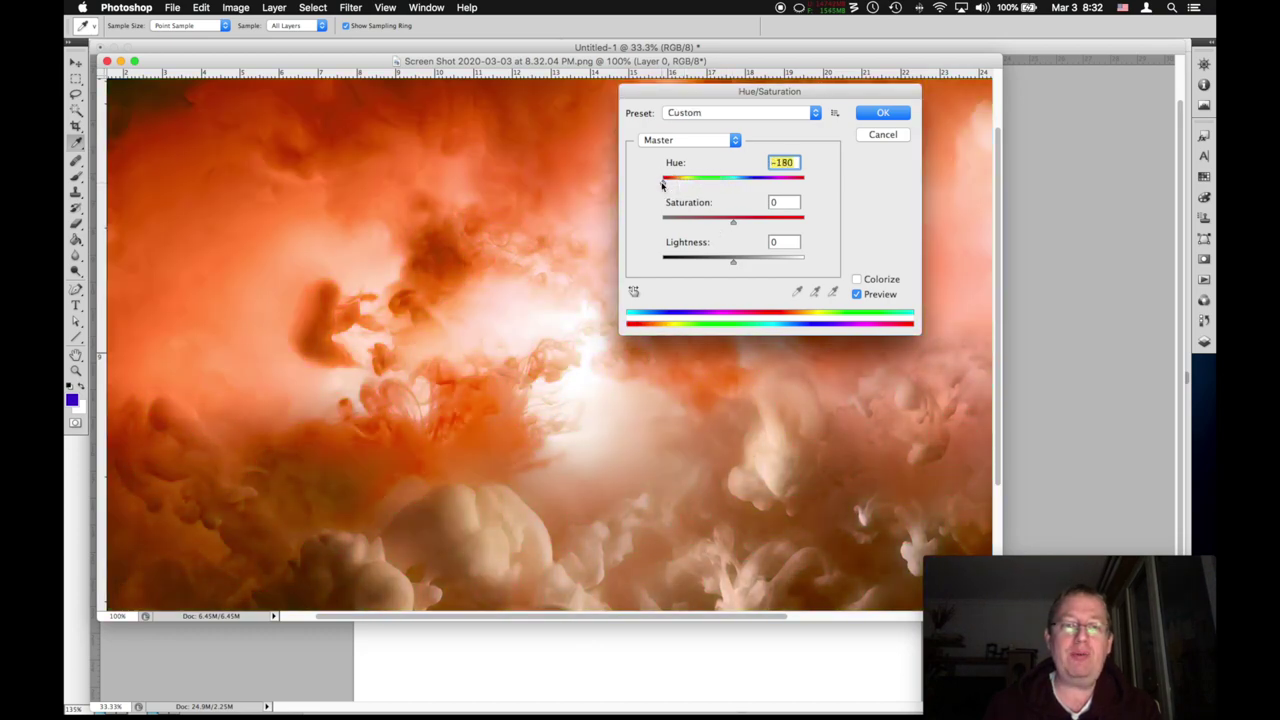
pyautogui.moveTo(769, 187); pyautogui.dragTo(773, 193)
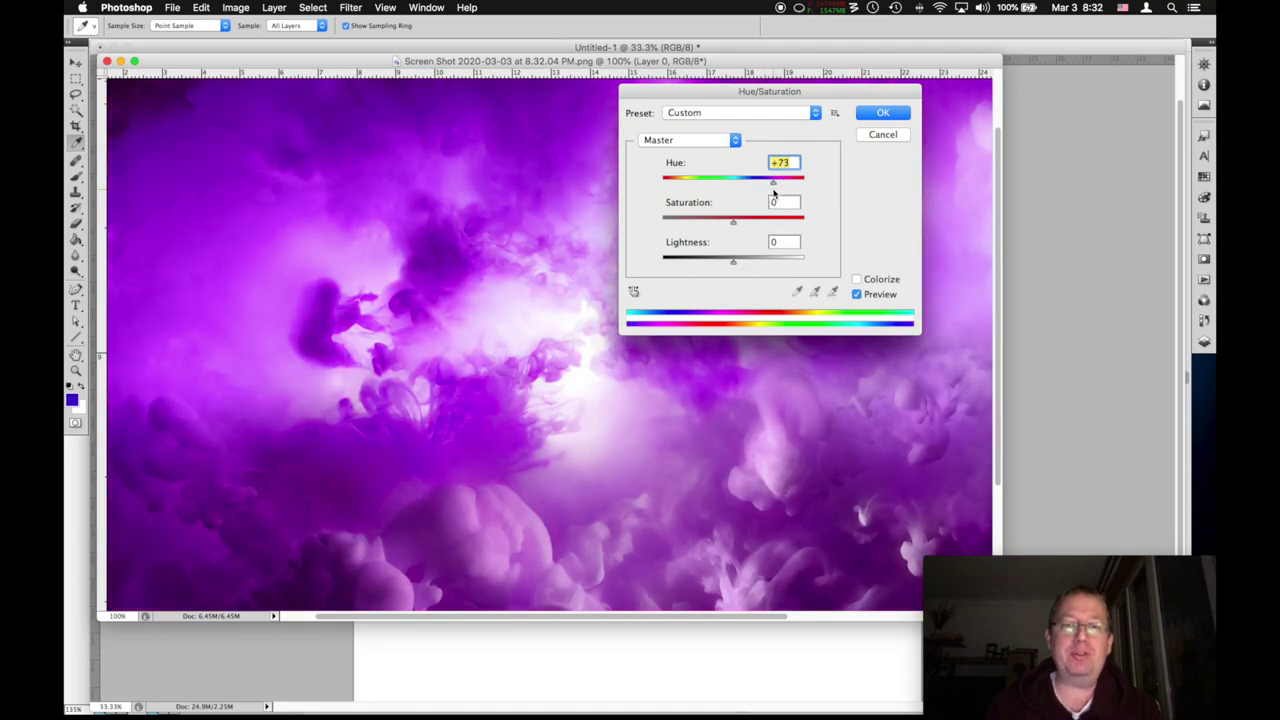
pyautogui.press('Return')
# Glance at the desktop, return to Photoshop, and close the wallpaper screenshot.
pyautogui.press('F11')
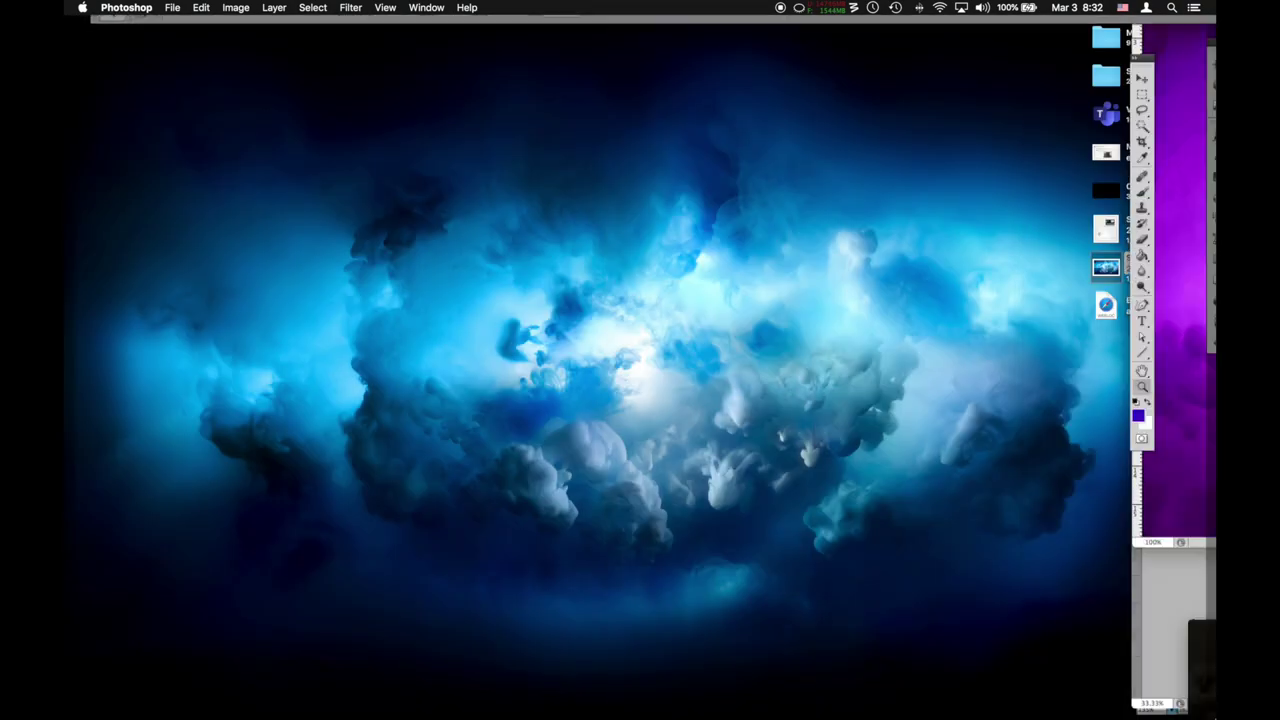
pyautogui.press('F11')
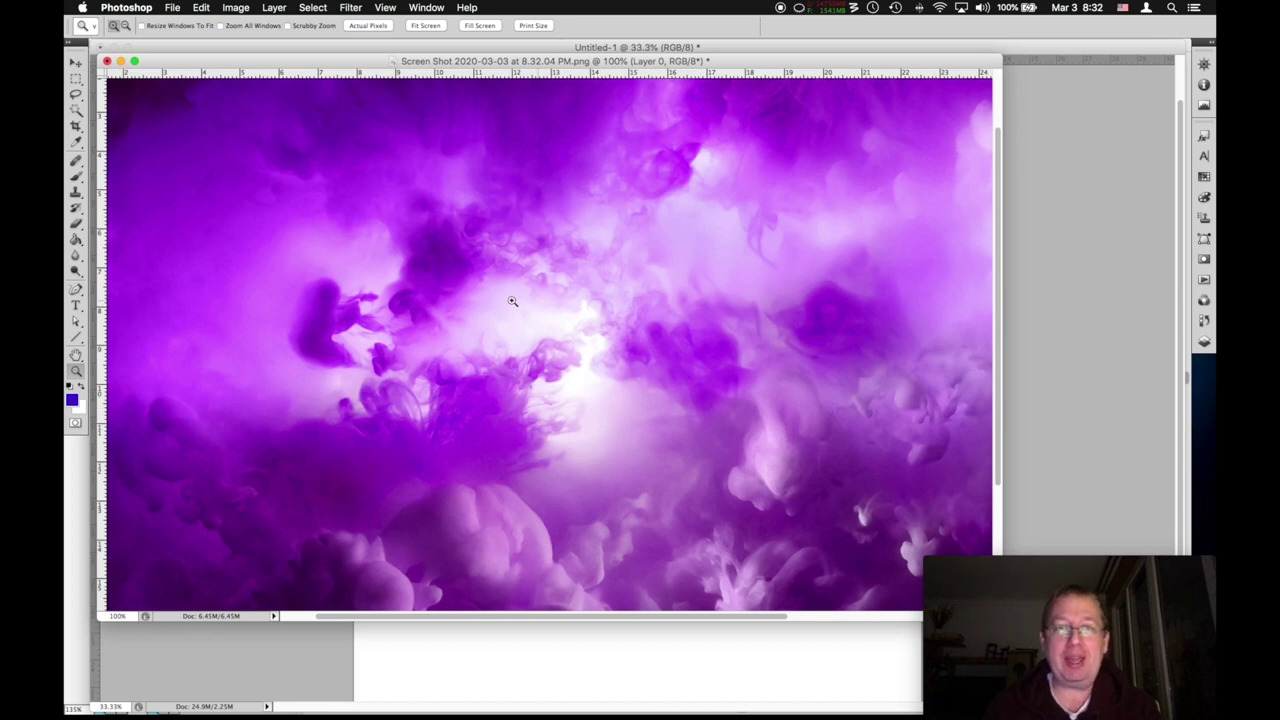
pyautogui.press('super+w')
# Discard the screenshot changes and fill the canvas with white to clear the red J.
pyautogui.click(587, 253)
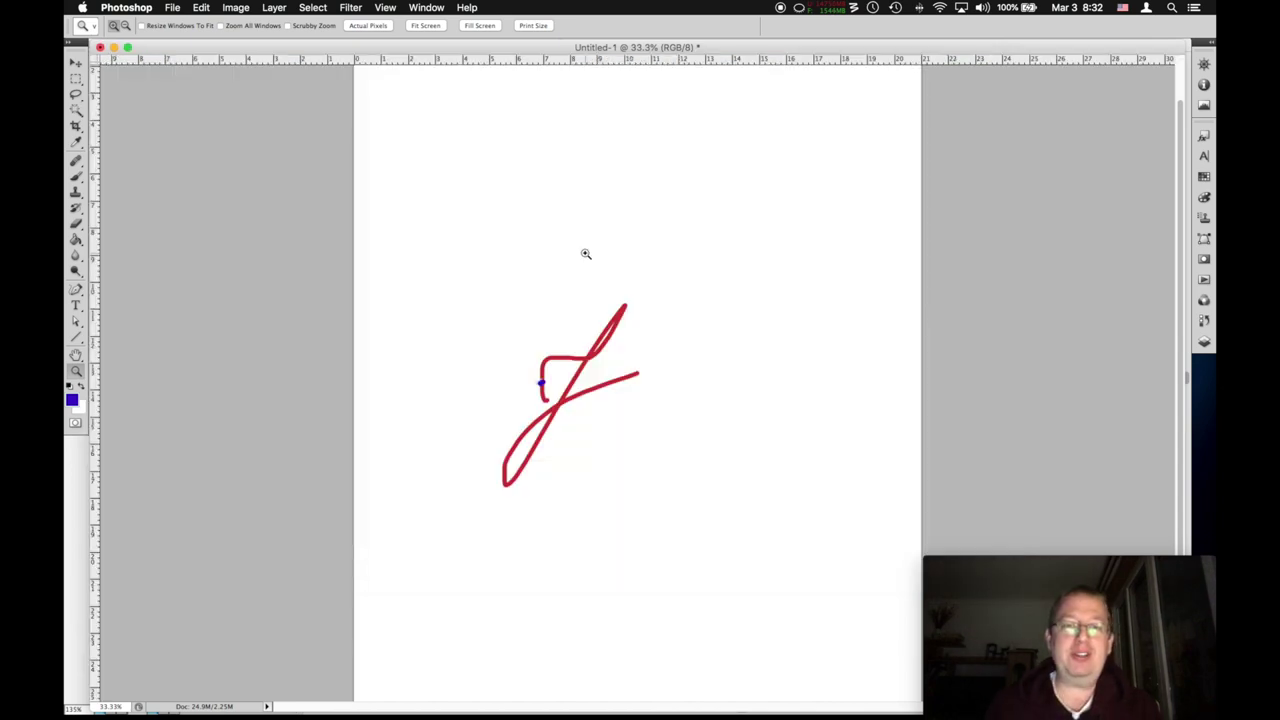
pyautogui.moveTo(474, 289); pyautogui.dragTo(746, 497)
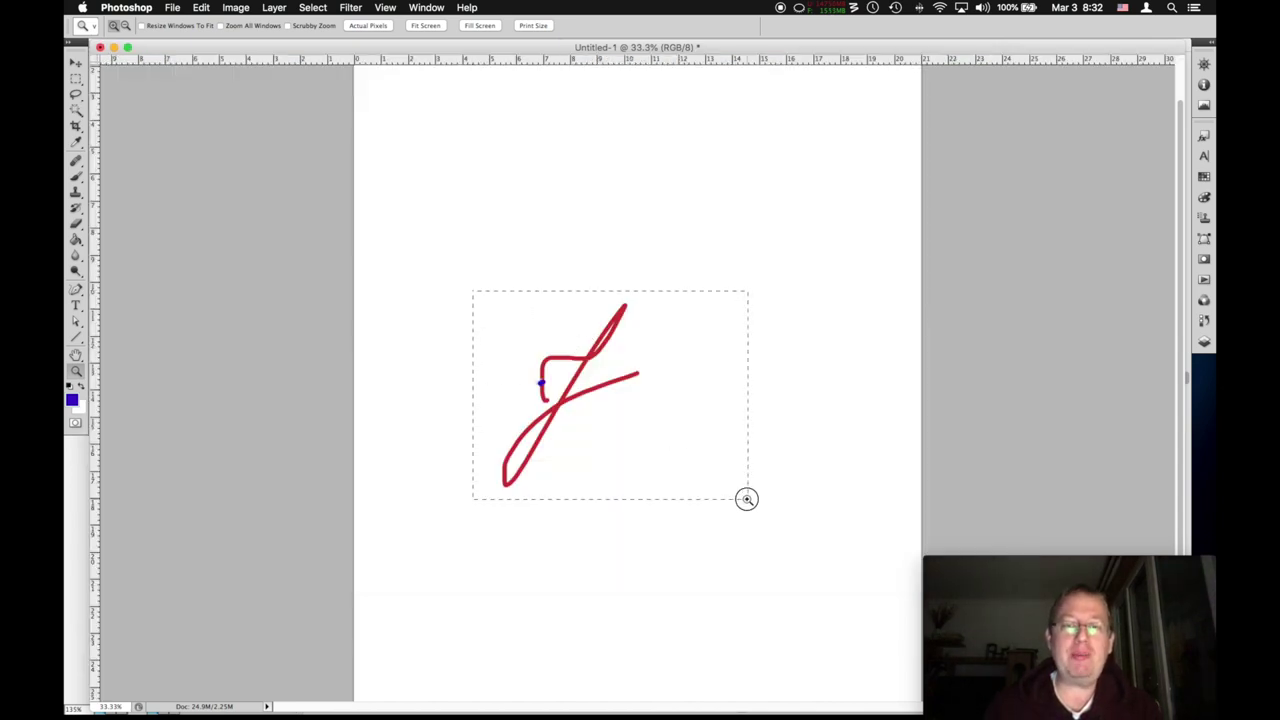
pyautogui.press('v')
pyautogui.press('b')
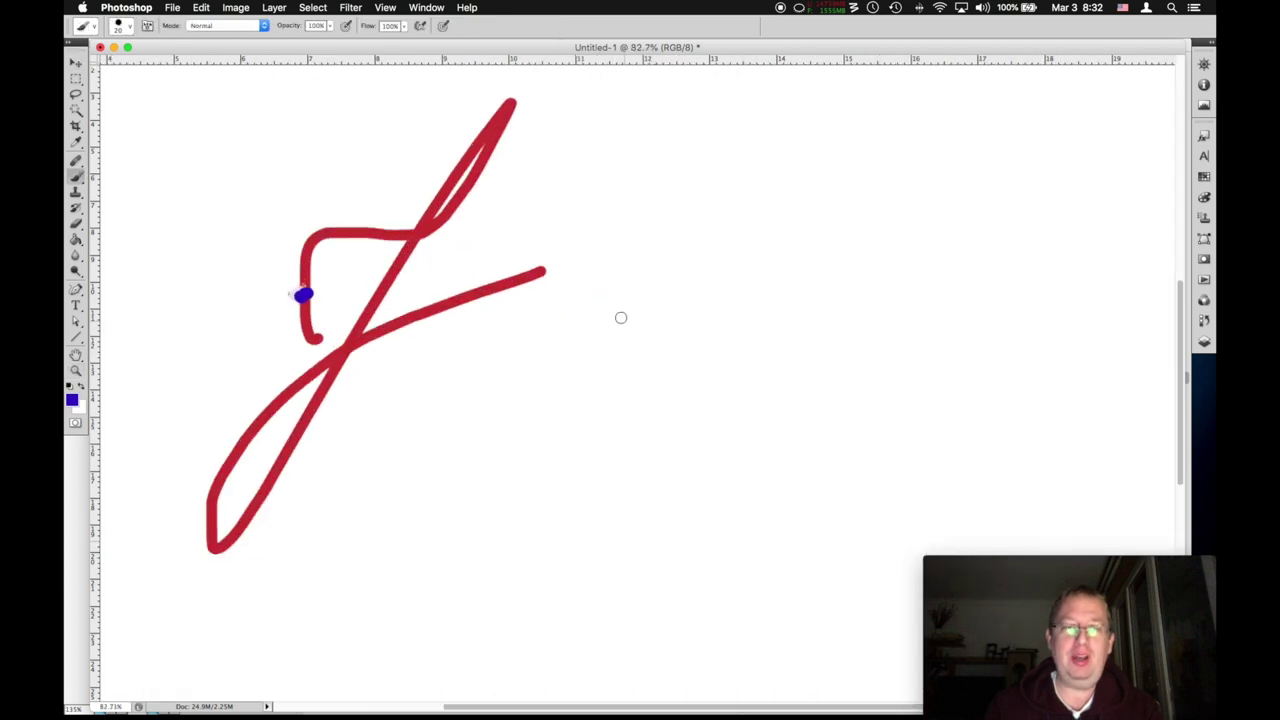
pyautogui.hotkey('shift', 'BackSpace')
pyautogui.press('Return')
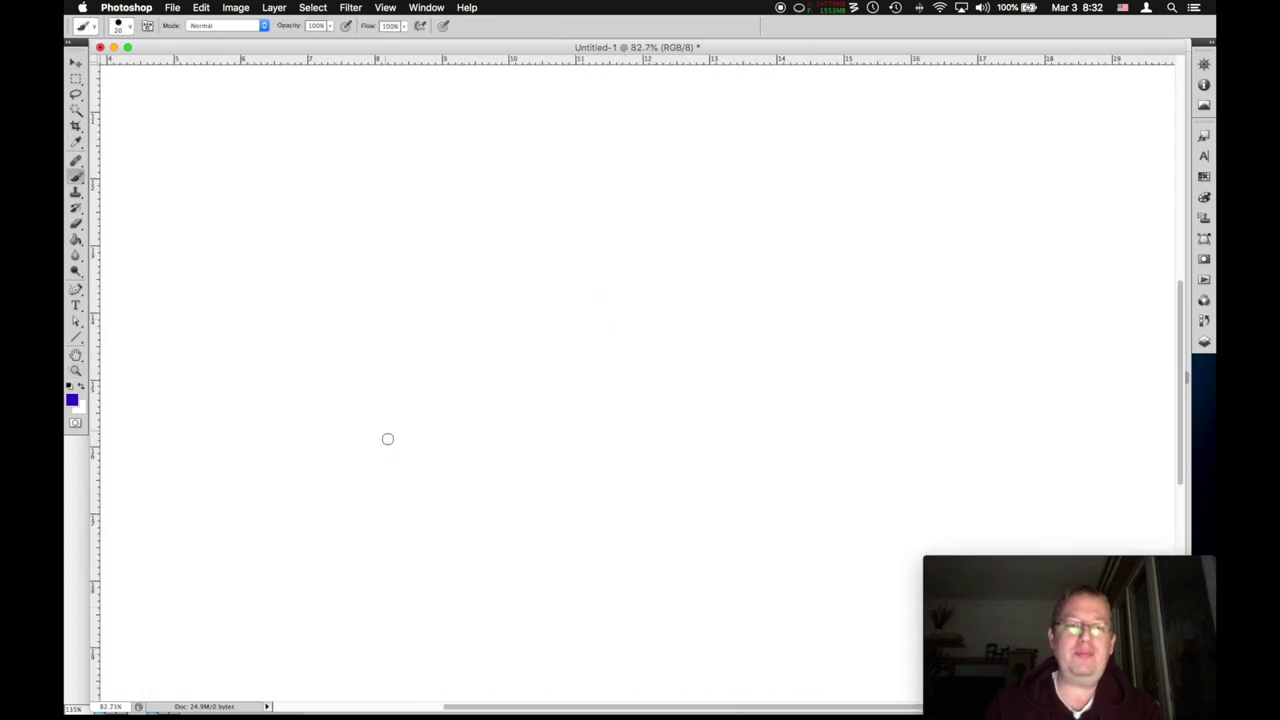
# Paint a blue cursive signature and an arrow, then magnify the stroke pixels.
pyautogui.moveTo(388, 439)
pyautogui.mouseDown()
pyautogui.moveTo(445, 276)
pyautogui.moveTo(376, 374)
pyautogui.moveTo(263, 610)
pyautogui.moveTo(517, 366)
pyautogui.moveTo(415, 489)
pyautogui.moveTo(560, 341)
pyautogui.moveTo(646, 417)
pyautogui.moveTo(783, 225)
pyautogui.moveTo(776, 572)
pyautogui.mouseUp()
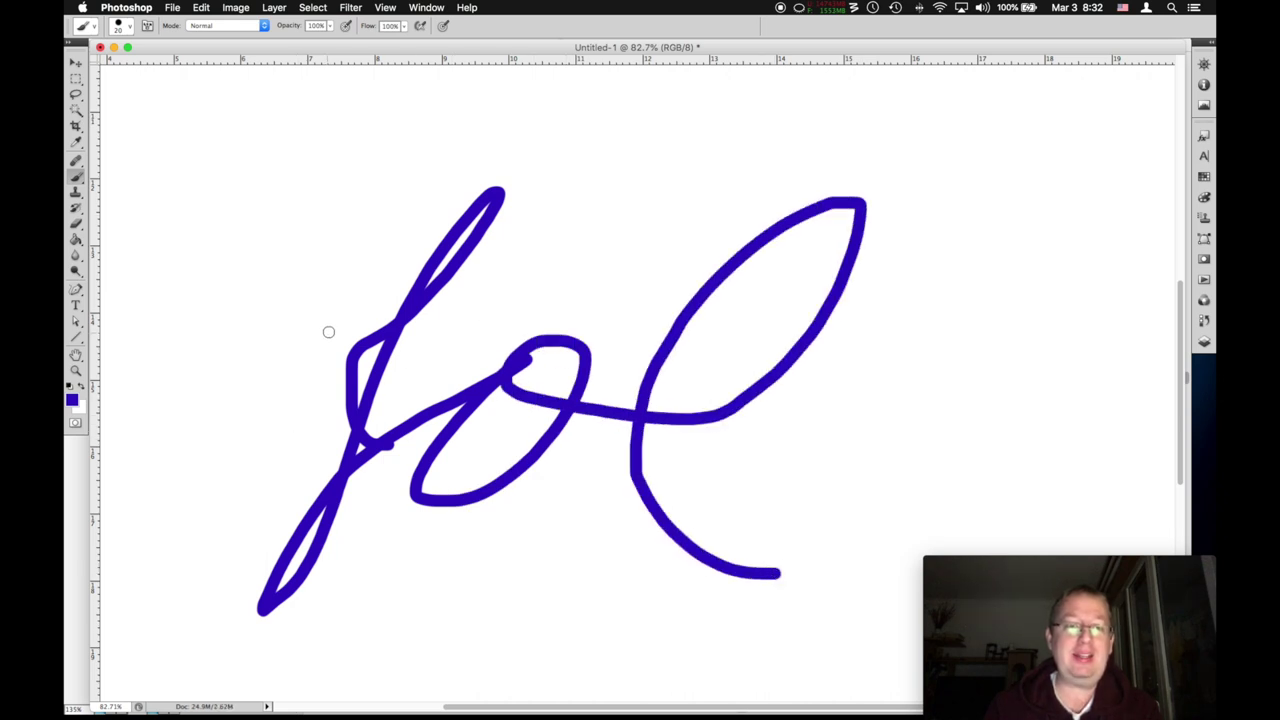
pyautogui.moveTo(225, 327)
pyautogui.mouseDown()
pyautogui.moveTo(329, 391)
pyautogui.moveTo(284, 426)
pyautogui.moveTo(631, 348)
pyautogui.mouseUp()
pyautogui.press('z')
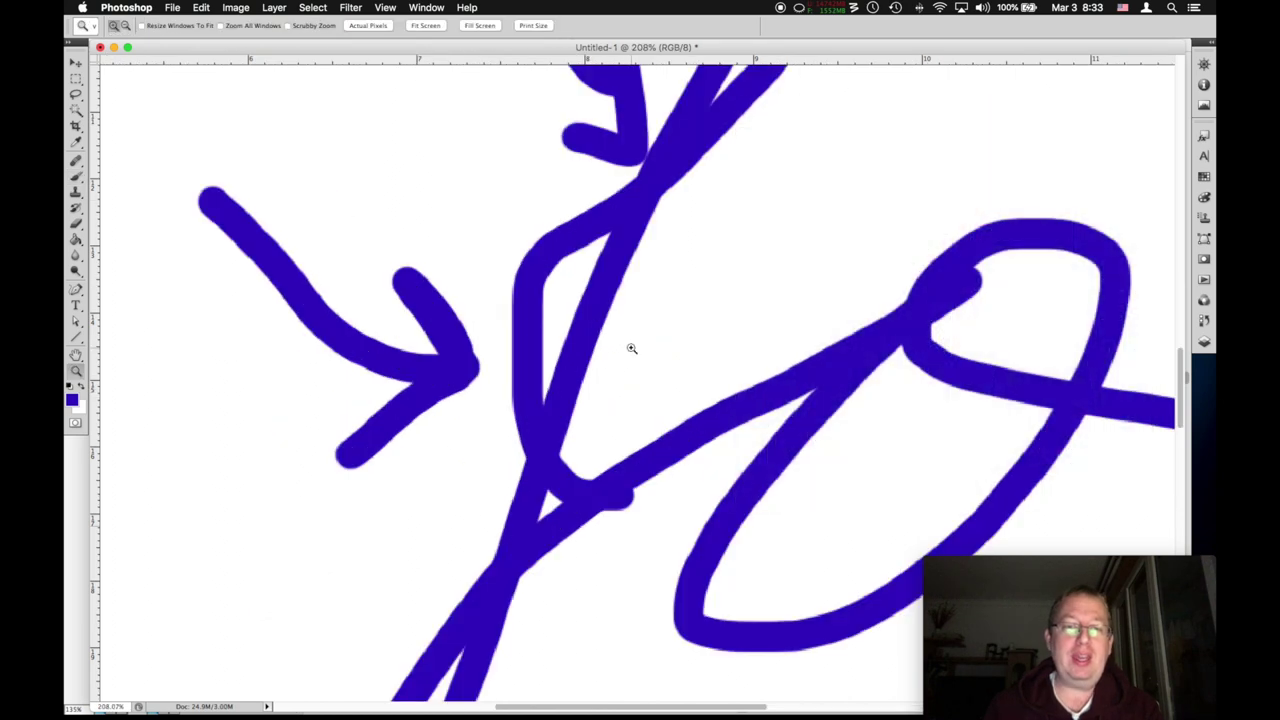
pyautogui.click(565, 388)
pyautogui.click(575, 371)
pyautogui.click(522, 396)
pyautogui.click(522, 396)
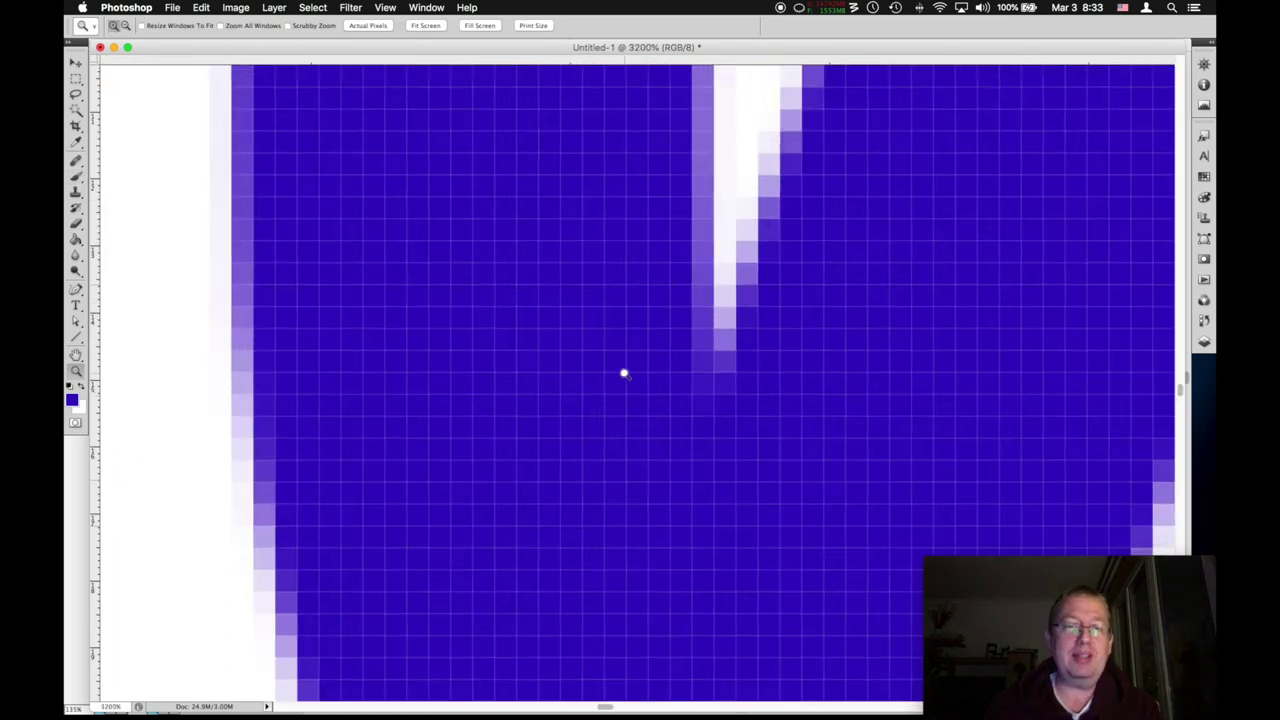
pyautogui.press('super+Tab')
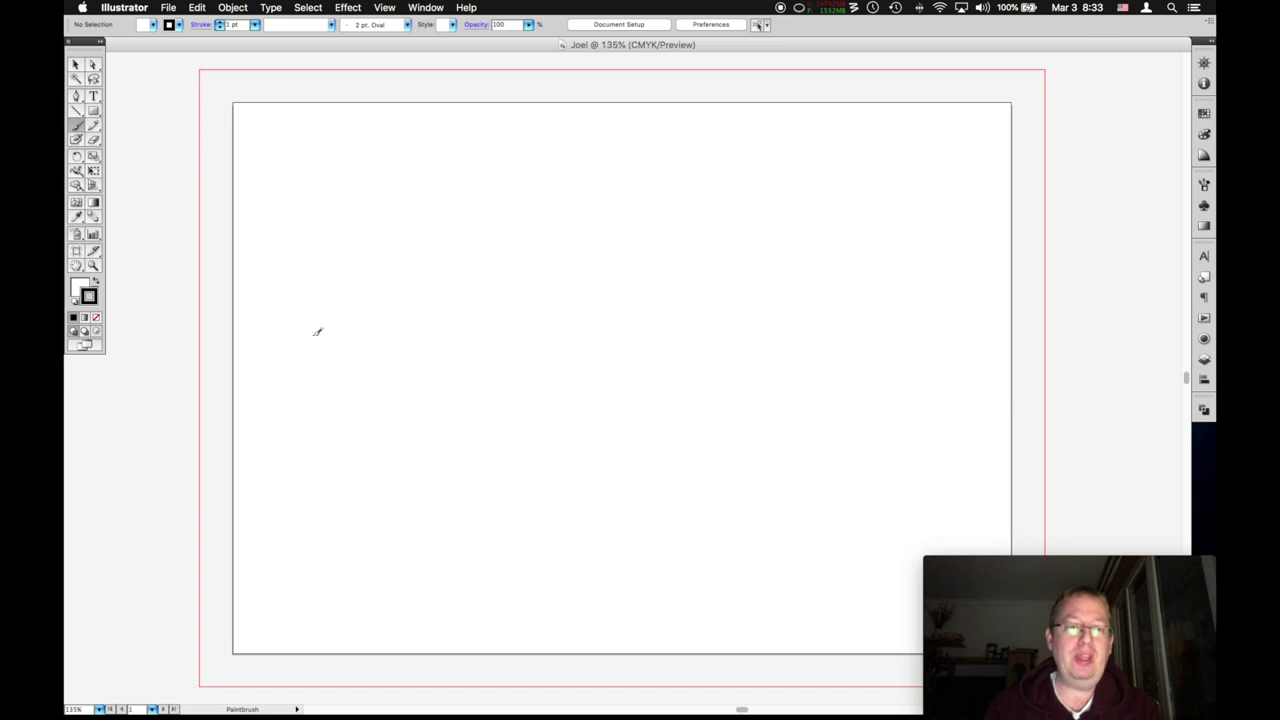
# Draw a cursive Joel signature with the Paintbrush, undoing three earlier attempts.
pyautogui.moveTo(438, 404)
pyautogui.mouseDown()
pyautogui.moveTo(465, 338)
pyautogui.moveTo(540, 260)
pyautogui.mouseUp()
pyautogui.press('super+z')
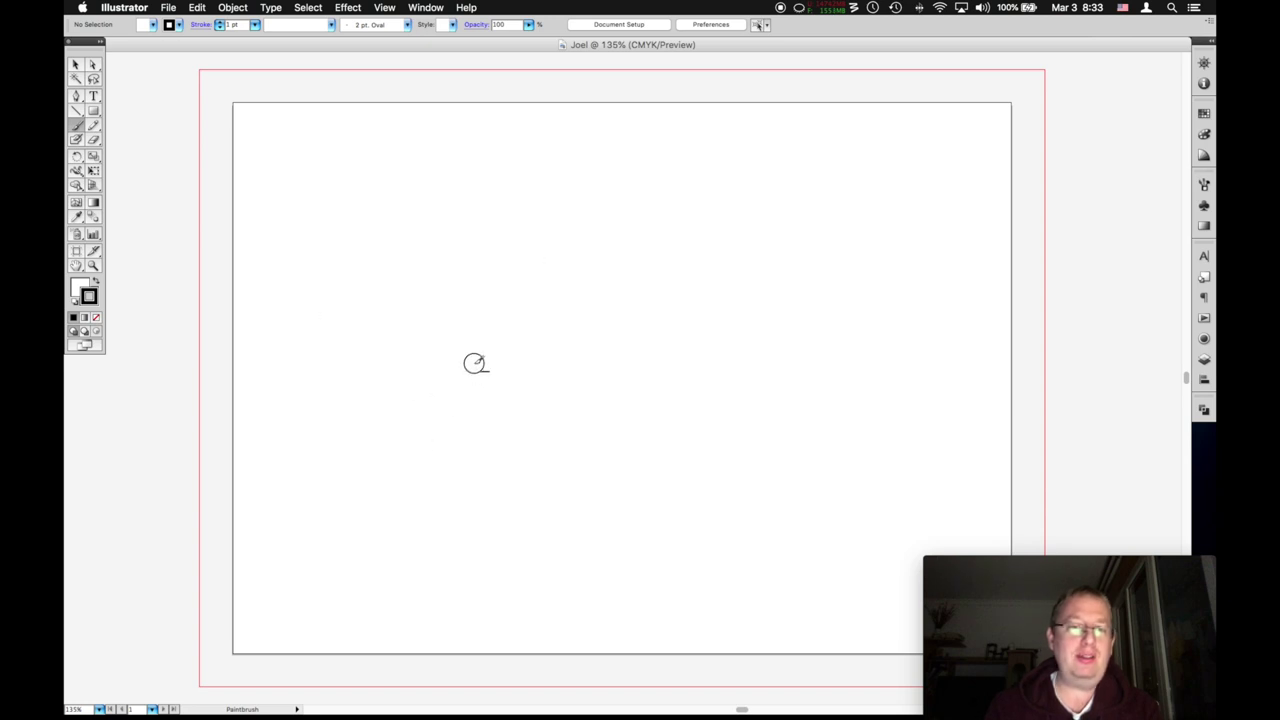
pyautogui.moveTo(474, 363)
pyautogui.mouseDown()
pyautogui.moveTo(550, 291)
pyautogui.moveTo(521, 295)
pyautogui.moveTo(428, 501)
pyautogui.moveTo(524, 361)
pyautogui.moveTo(523, 380)
pyautogui.moveTo(565, 398)
pyautogui.moveTo(546, 389)
pyautogui.moveTo(736, 272)
pyautogui.moveTo(637, 410)
pyautogui.moveTo(734, 431)
pyautogui.mouseUp()
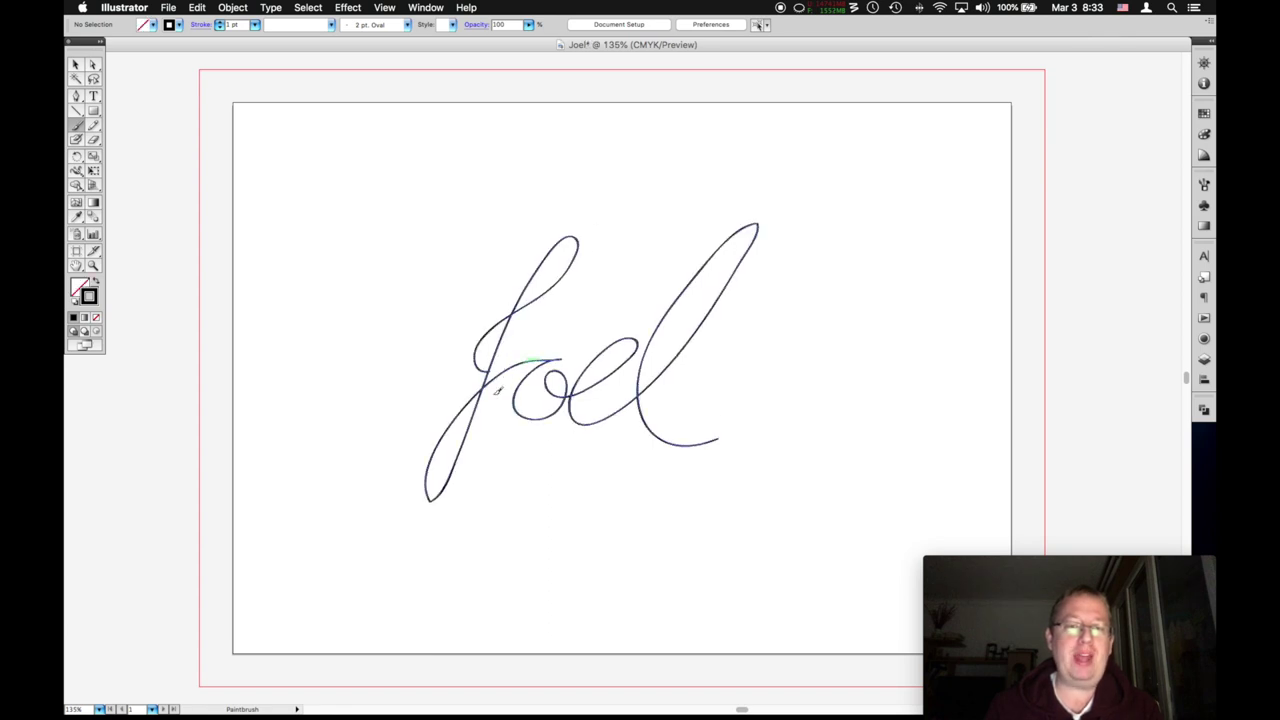
pyautogui.press('super+z')
pyautogui.moveTo(500, 226)
pyautogui.mouseDown()
pyautogui.moveTo(409, 246)
pyautogui.moveTo(518, 334)
pyautogui.moveTo(515, 222)
pyautogui.moveTo(511, 240)
pyautogui.moveTo(642, 190)
pyautogui.mouseUp()
pyautogui.press('super+z')
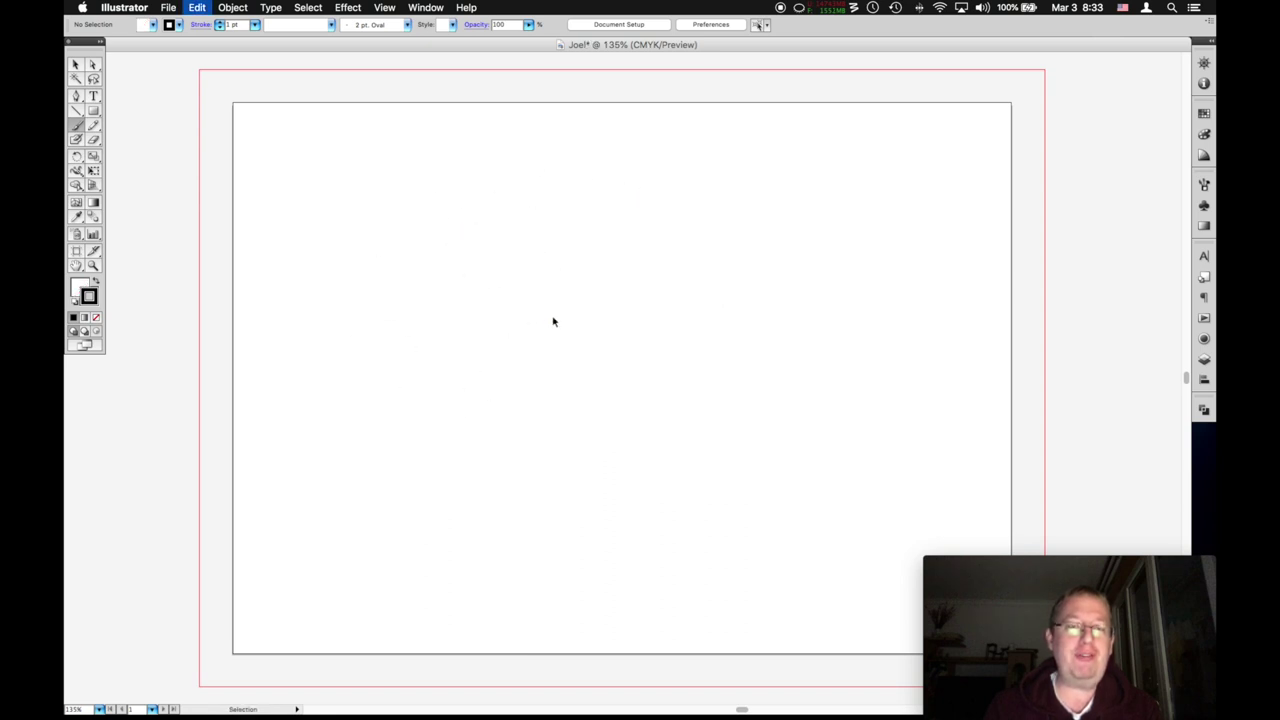
pyautogui.moveTo(495, 378)
pyautogui.mouseDown()
pyautogui.moveTo(486, 314)
pyautogui.moveTo(457, 369)
pyautogui.moveTo(595, 309)
pyautogui.moveTo(611, 370)
pyautogui.moveTo(700, 389)
pyautogui.mouseUp()
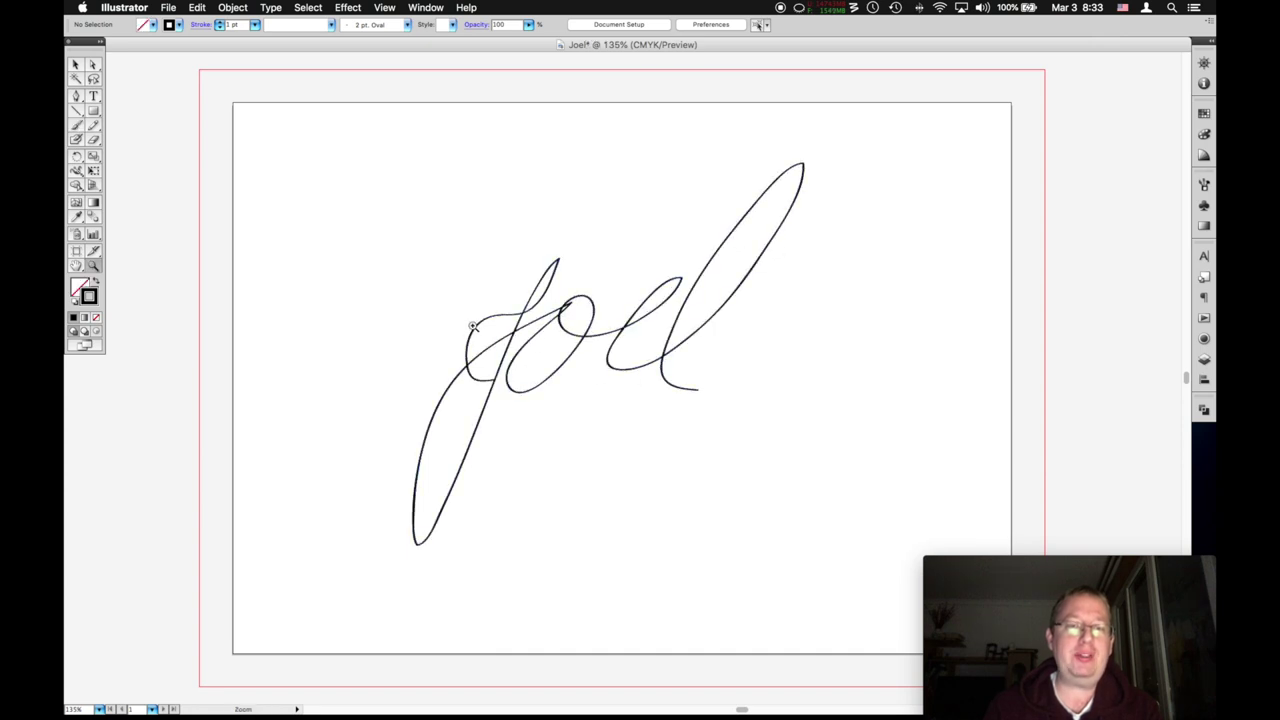
# Zoom into the J–o stroke crossing and compare it with Photoshop's pixelated edges.
pyautogui.press('z')
pyautogui.moveTo(486, 306); pyautogui.dragTo(555, 337)
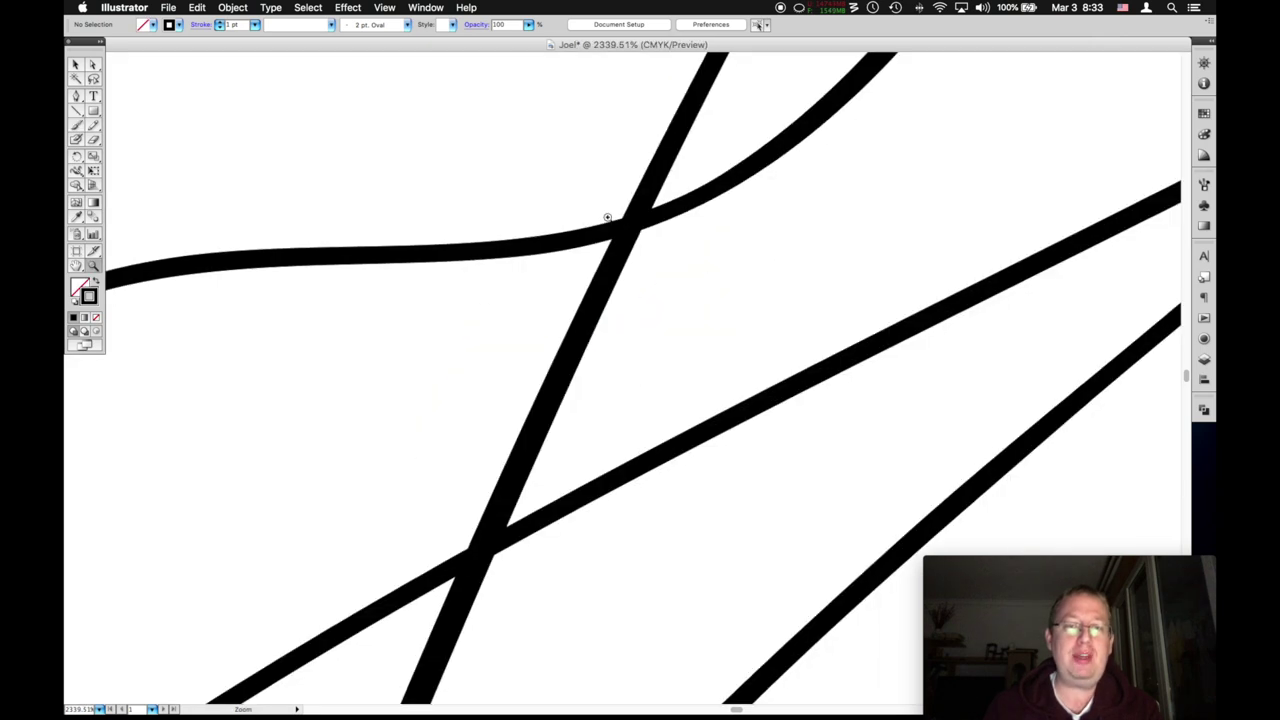
pyautogui.moveTo(677, 280); pyautogui.dragTo(590, 202)
pyautogui.moveTo(777, 432); pyautogui.dragTo(574, 267)
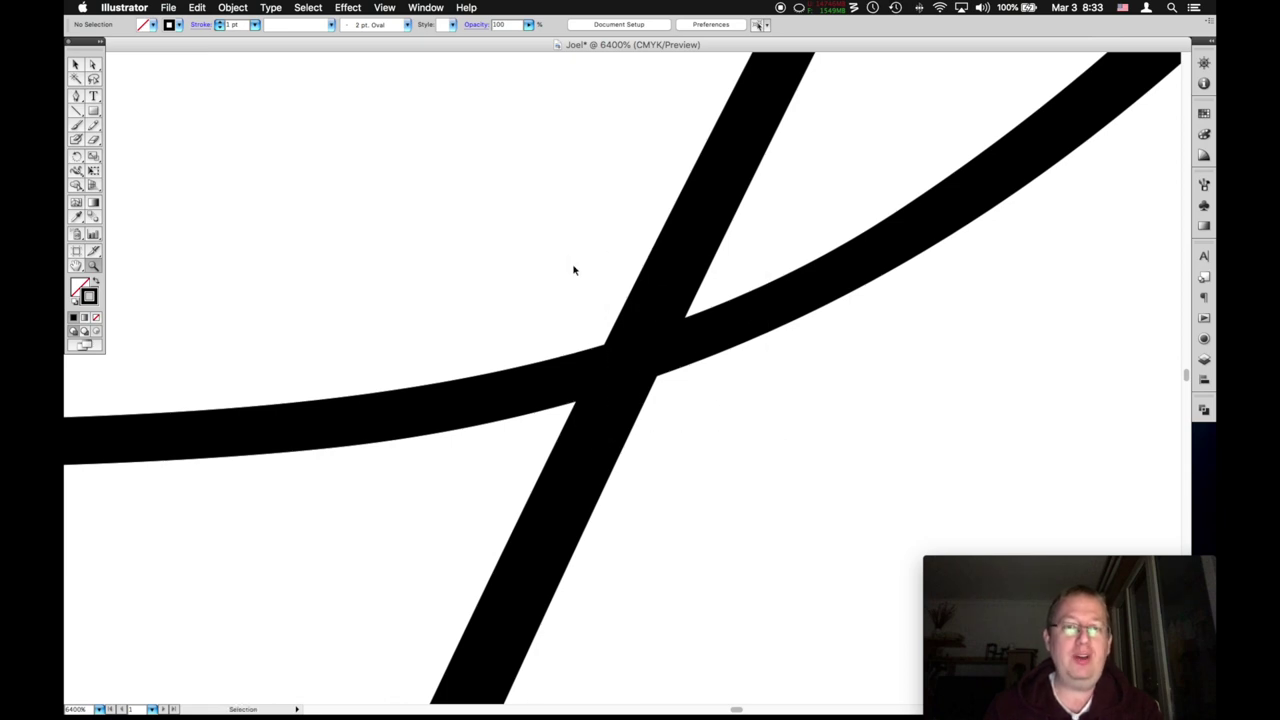
pyautogui.press('super+Tab')
pyautogui.hscroll(10, 706, 264)
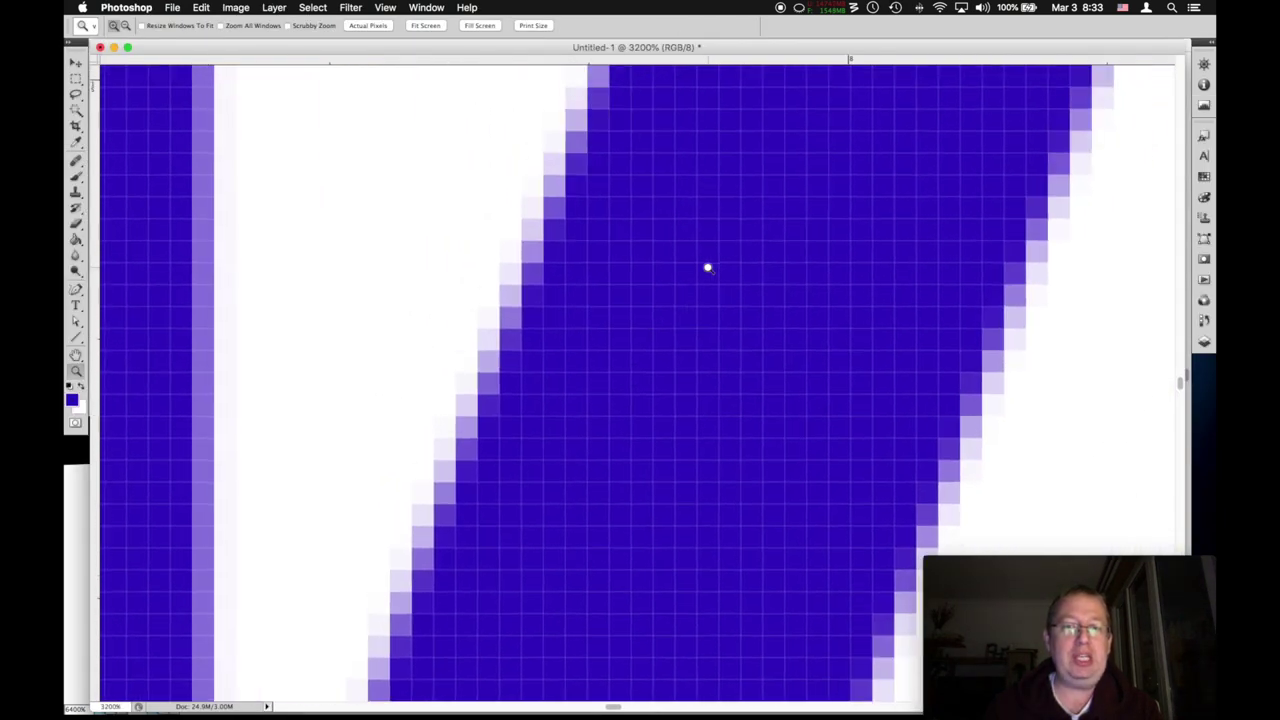
pyautogui.hscroll(5, 707, 267)
pyautogui.press('super+Tab')
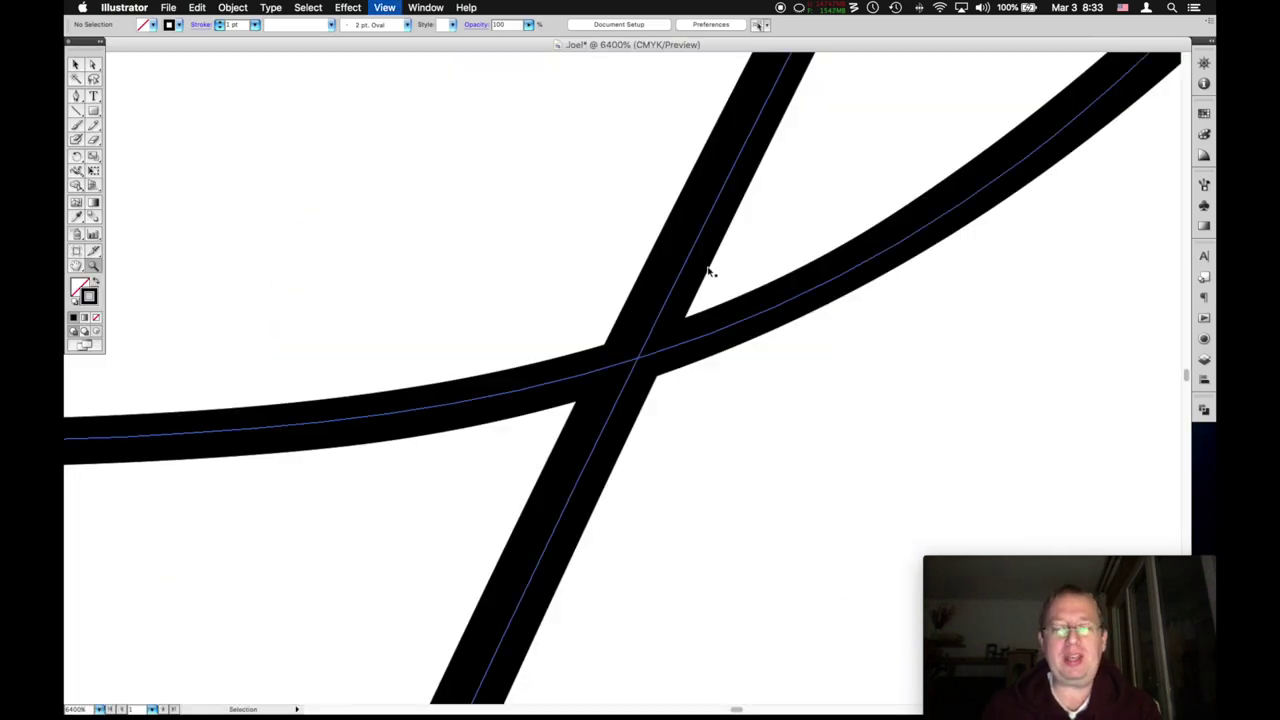
# Zoom out to the whole artboard and compare it with the zoomed-out Photoshop image.
pyautogui.press('super+minus')
pyautogui.press('super+minus')
pyautogui.press('super+minus')
pyautogui.press('super+minus')
pyautogui.press('super+minus')
pyautogui.press('super+minus')
pyautogui.press('super+minus')
pyautogui.press('super+minus')
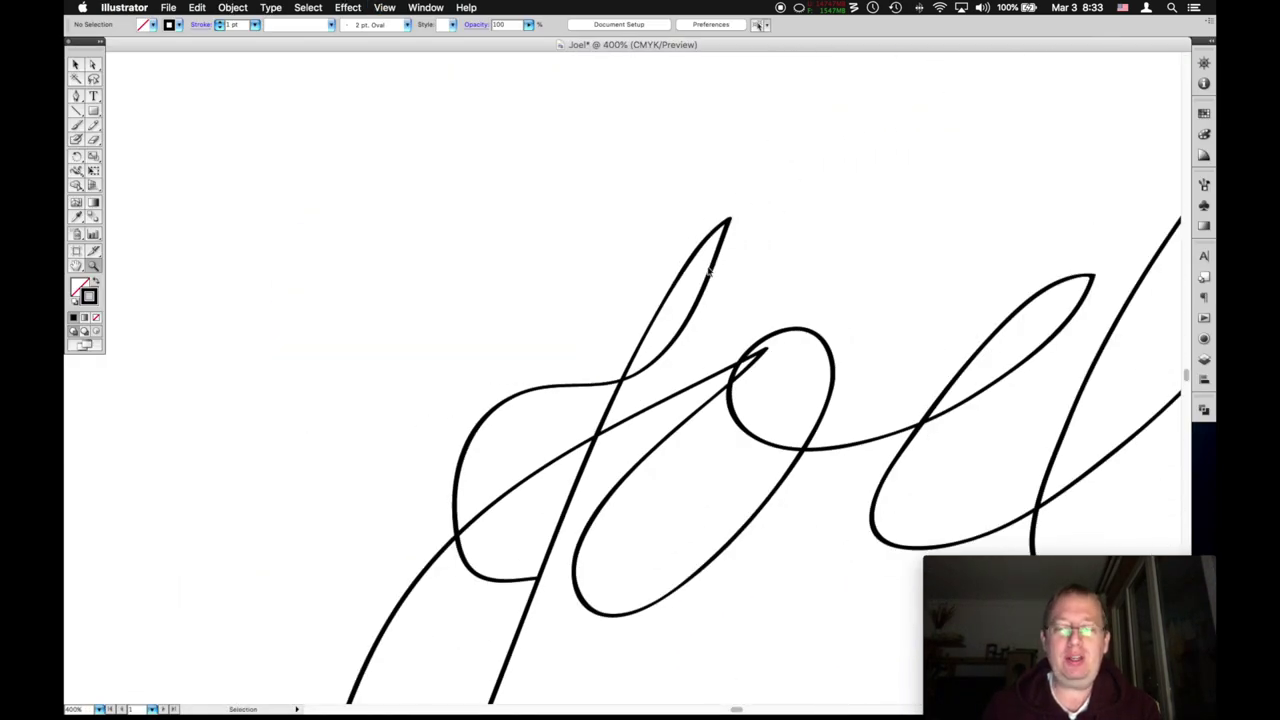
pyautogui.press('super+minus')
pyautogui.press('super+minus')
pyautogui.press('super+minus')
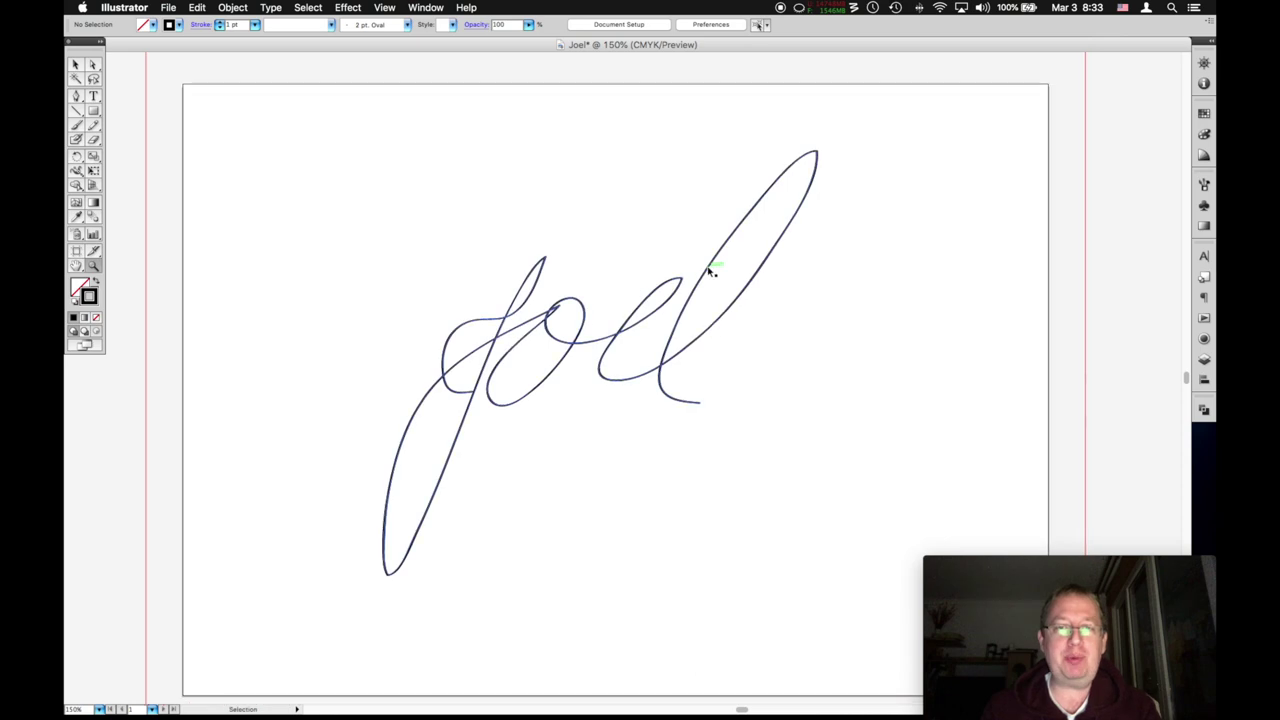
pyautogui.press('super+Tab')
pyautogui.press('super+minus')
pyautogui.press('super+minus')
pyautogui.press('super+minus')
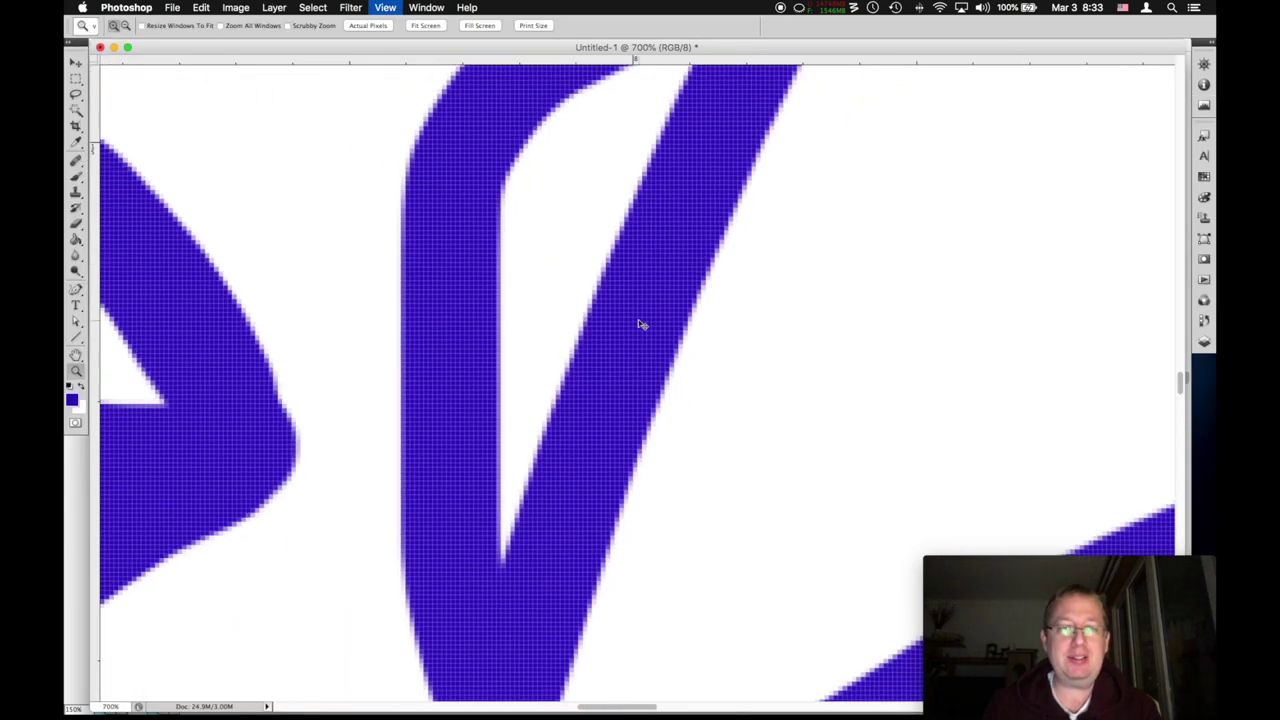
pyautogui.press('super+minus')
pyautogui.press('super+minus')
pyautogui.press('super+minus')
pyautogui.press('super+minus')
pyautogui.press('super+Tab')
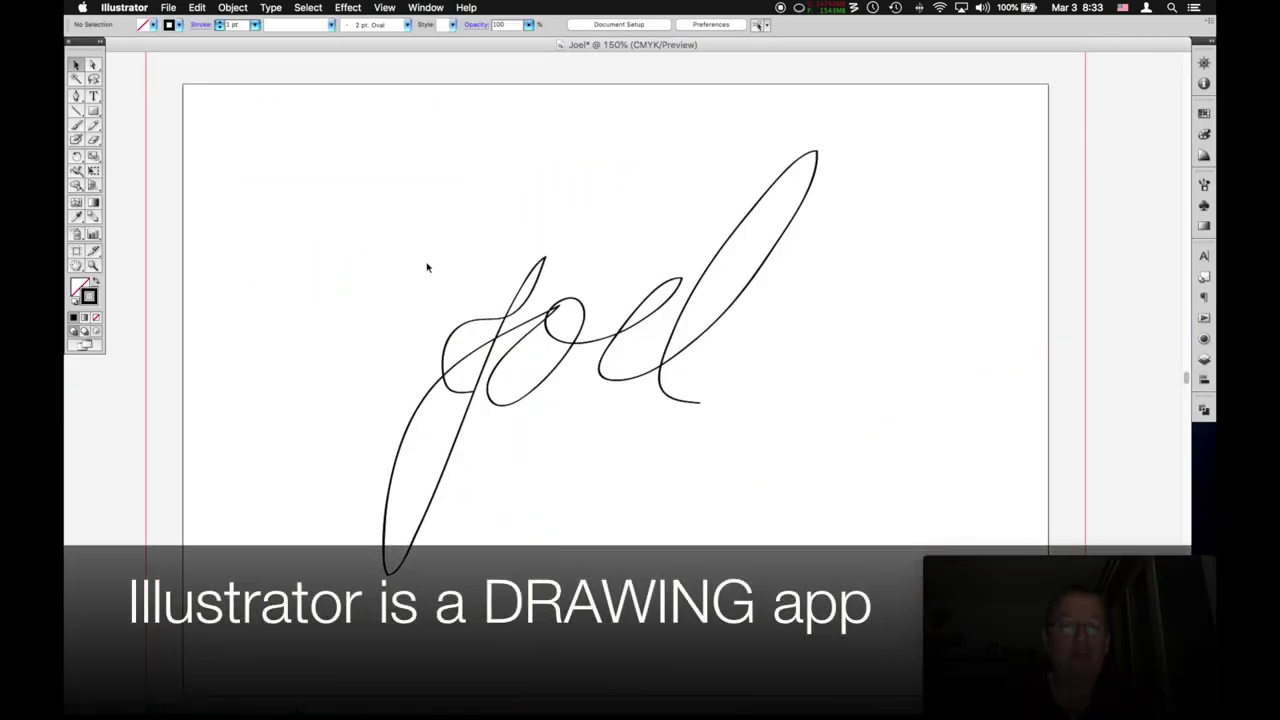
# Draw test brush strokes, then select and delete everything on the artboard.
pyautogui.press('b')
pyautogui.moveTo(388, 305)
pyautogui.mouseDown()
pyautogui.moveTo(413, 266)
pyautogui.moveTo(311, 434)
pyautogui.moveTo(470, 290)
pyautogui.mouseUp()
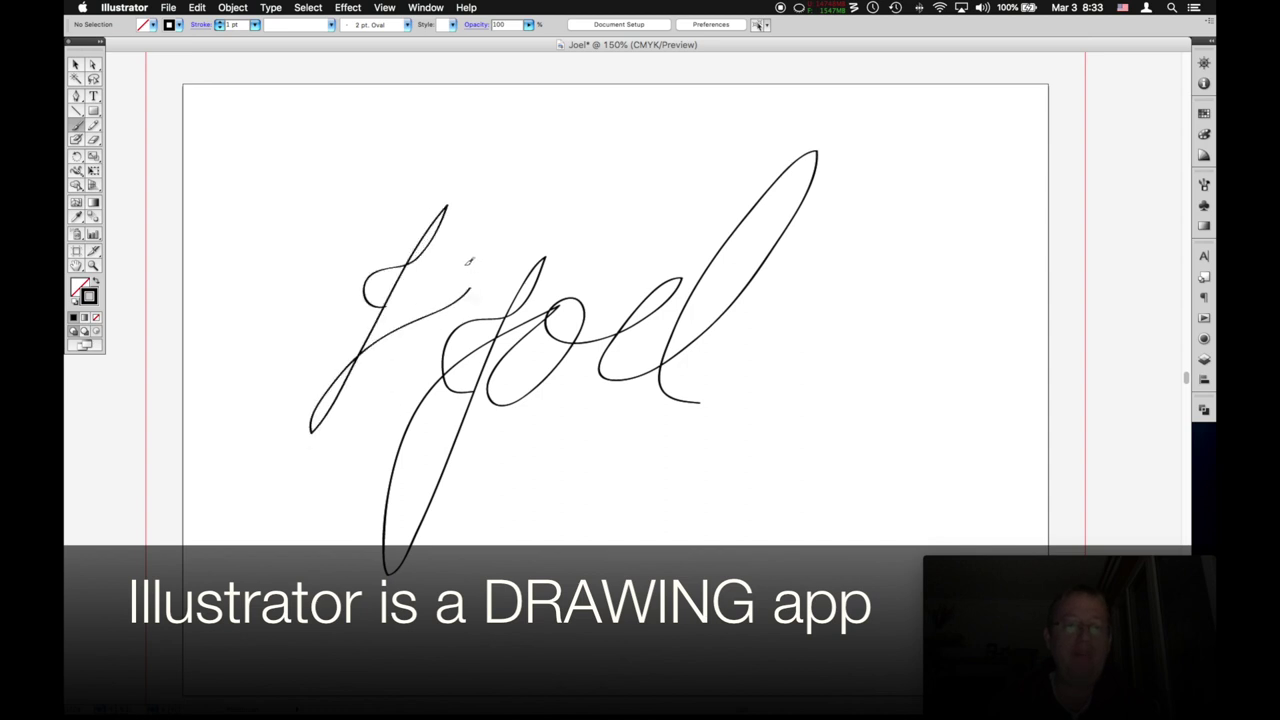
pyautogui.press('super+z')
pyautogui.moveTo(418, 241)
pyautogui.mouseDown()
pyautogui.moveTo(432, 299)
pyautogui.moveTo(489, 323)
pyautogui.moveTo(517, 433)
pyautogui.moveTo(580, 495)
pyautogui.mouseUp()
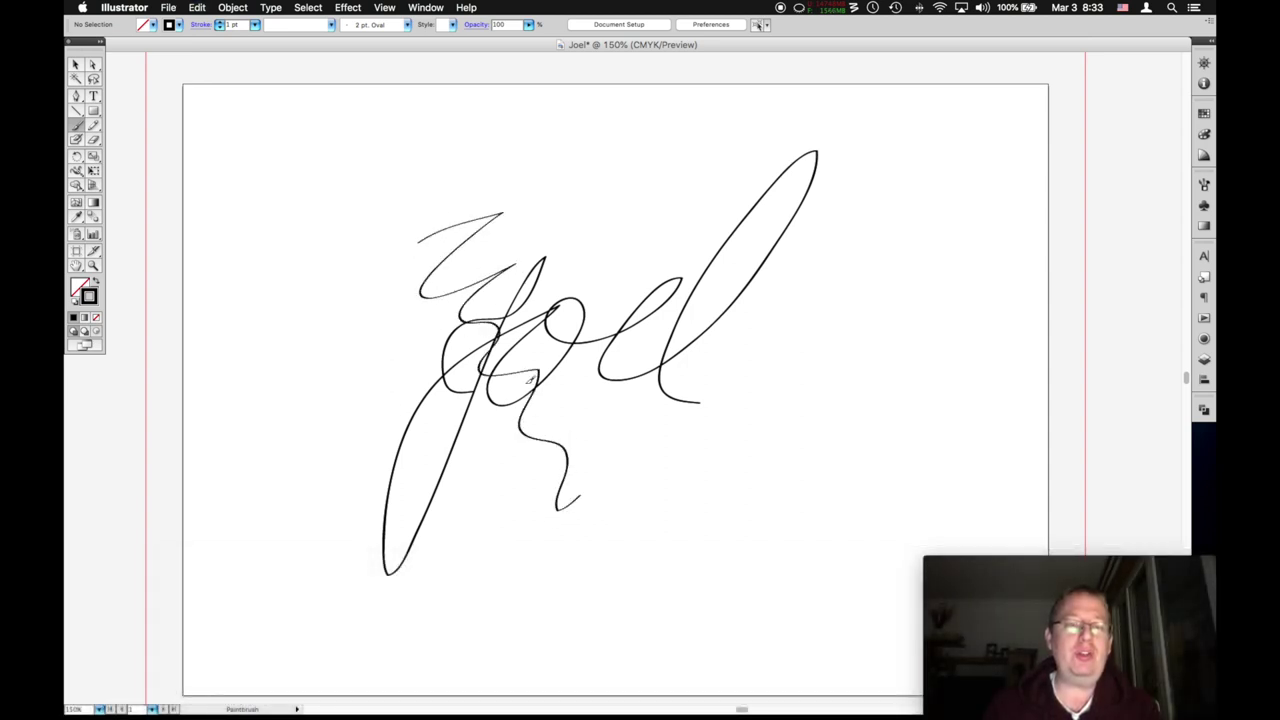
pyautogui.press('super+a')
pyautogui.press('Delete')
# Draw one long looping freehand stroke and zoom in around it.
pyautogui.moveTo(505, 372)
pyautogui.mouseDown()
pyautogui.moveTo(634, 197)
pyautogui.moveTo(846, 206)
pyautogui.moveTo(501, 514)
pyautogui.moveTo(545, 364)
pyautogui.mouseUp()
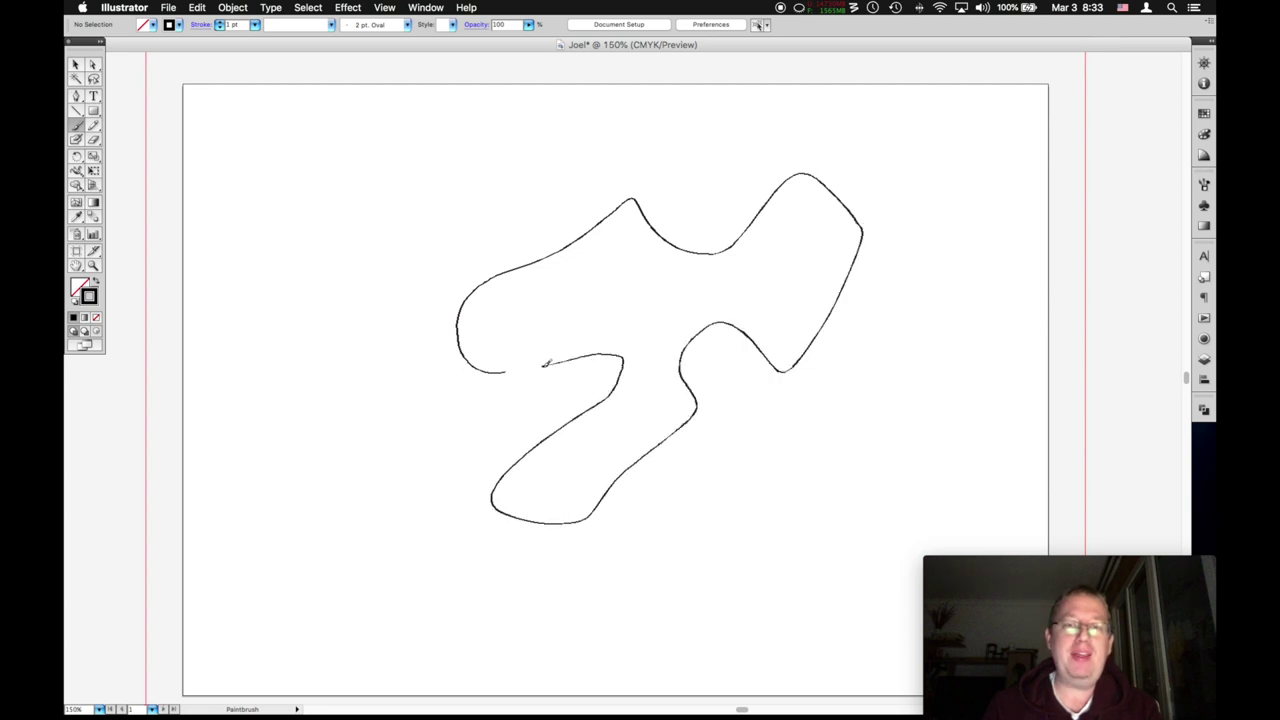
pyautogui.press('z')
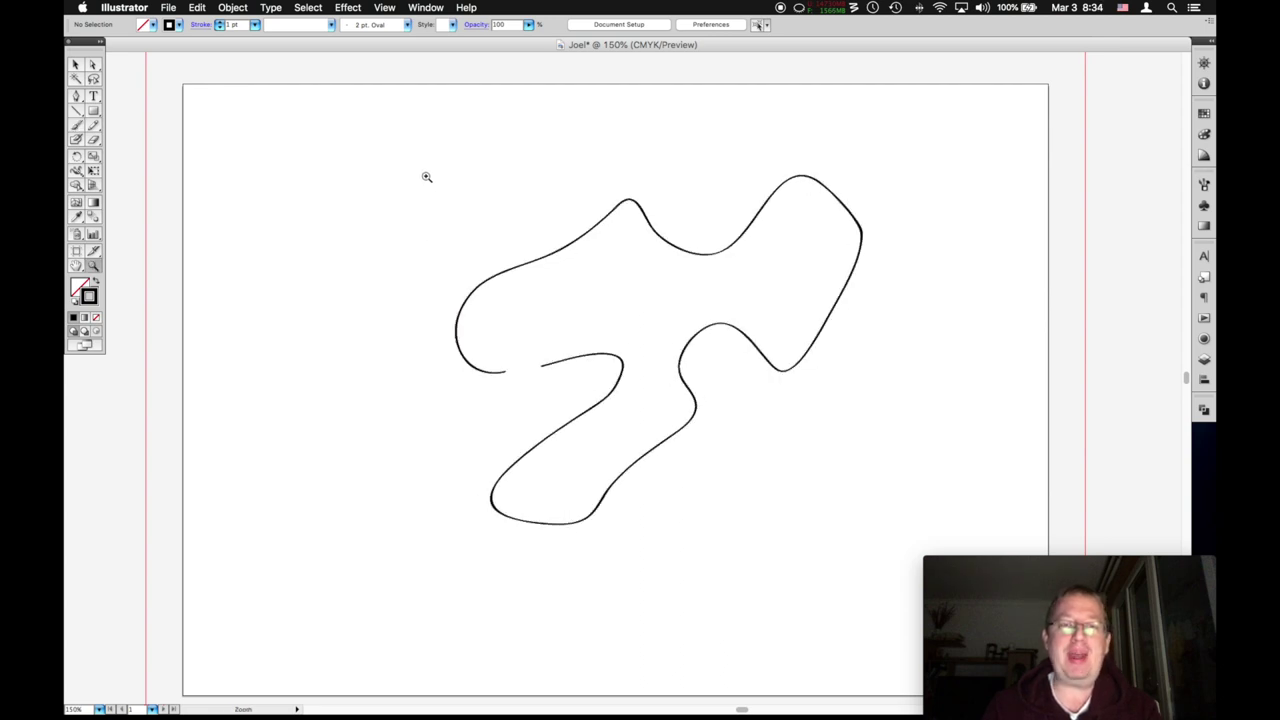
pyautogui.moveTo(414, 158)
pyautogui.mouseDown()
pyautogui.moveTo(779, 438)
pyautogui.moveTo(880, 536)
pyautogui.mouseUp()
pyautogui.moveTo(545, 367); pyautogui.dragTo(634, 426)
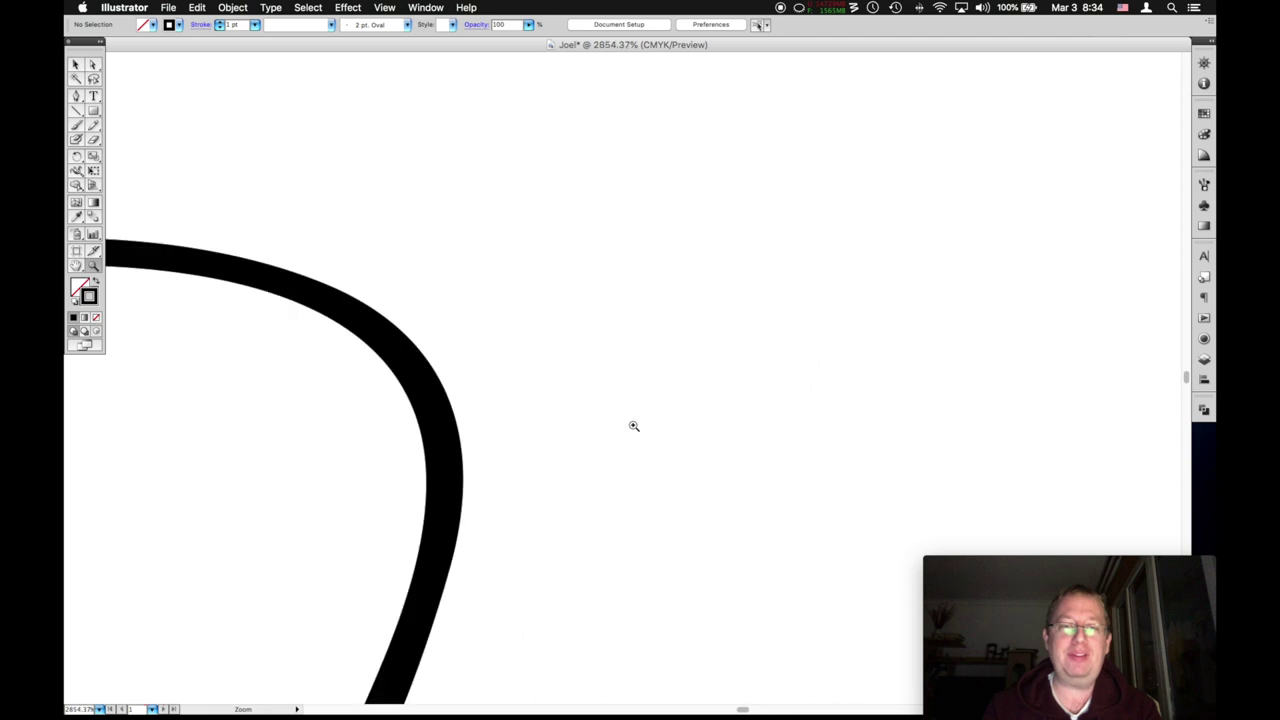
pyautogui.press('v')
pyautogui.click(405, 374)
pyautogui.hscroll(-5, 412, 376)
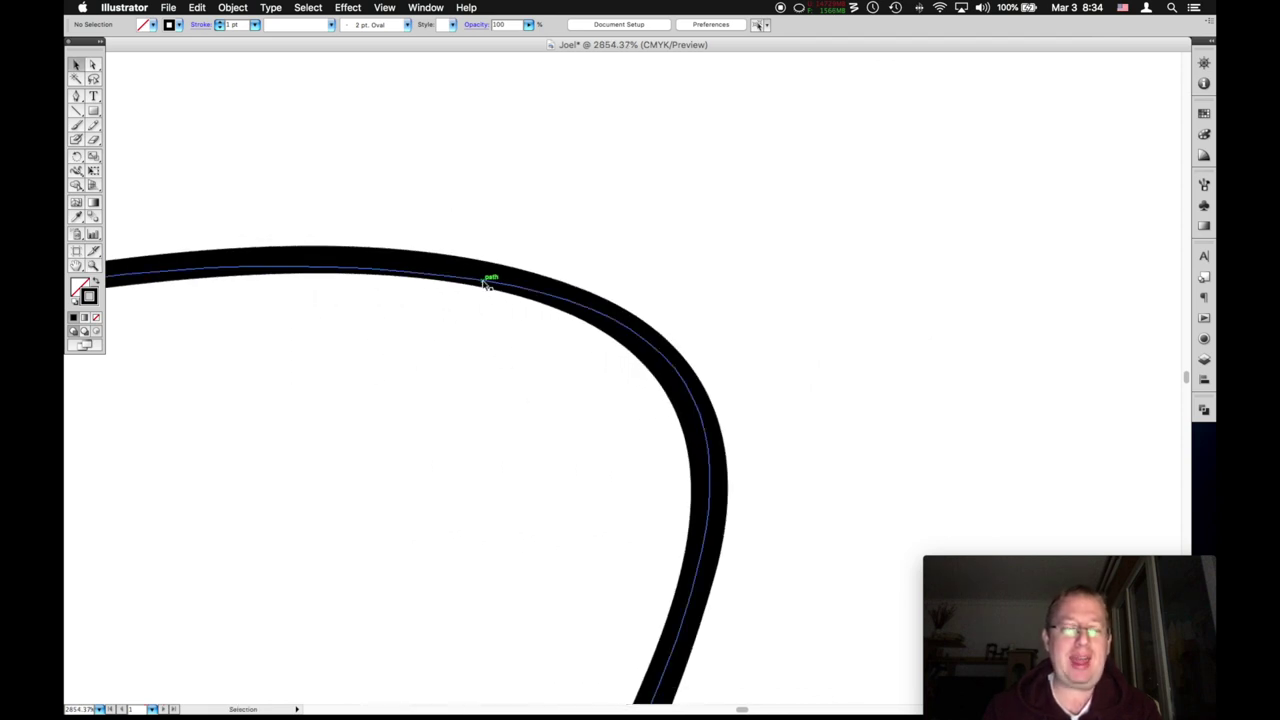
pyautogui.hscroll(-5, 487, 284)
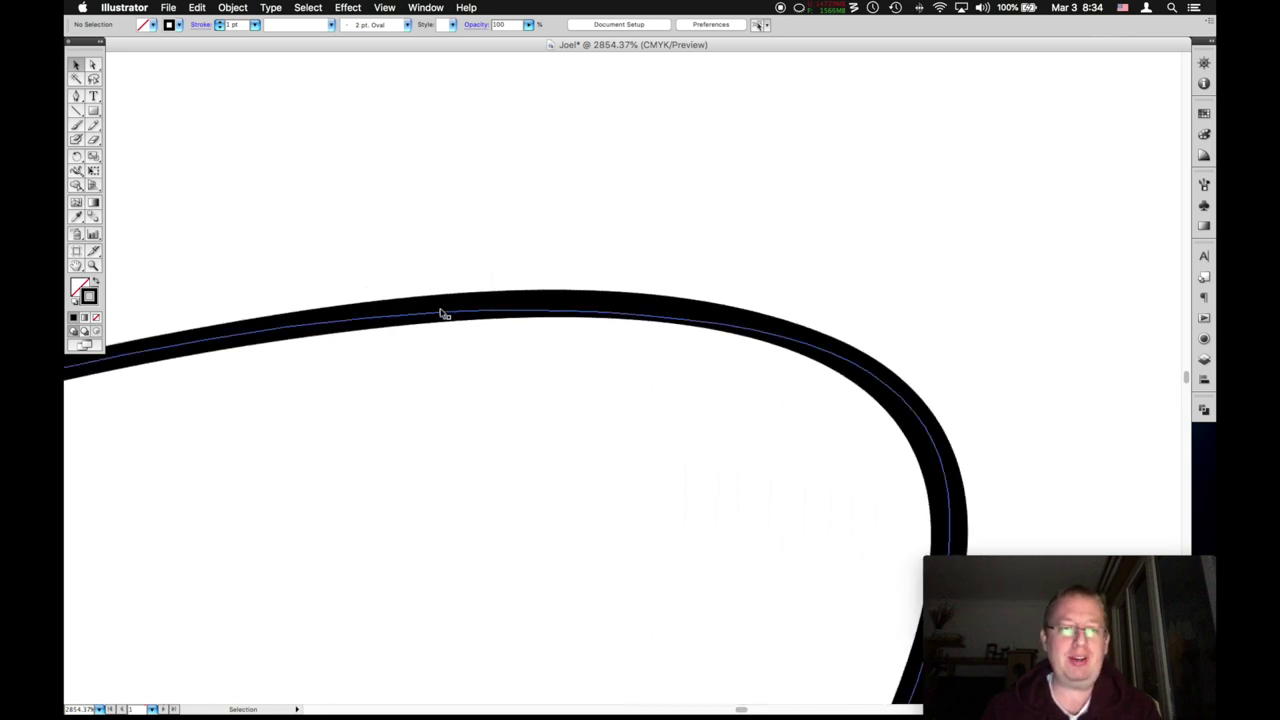
pyautogui.hscroll(-10, 444, 315)
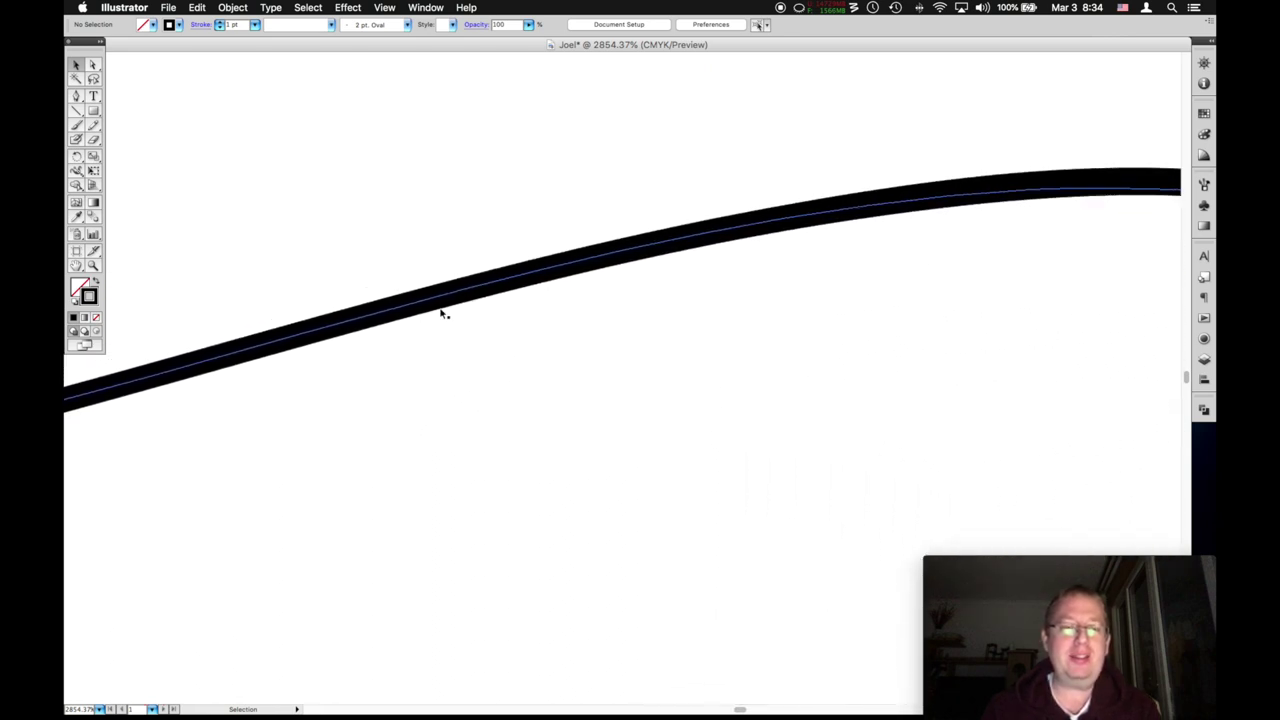
pyautogui.hscroll(-10, 443, 314)
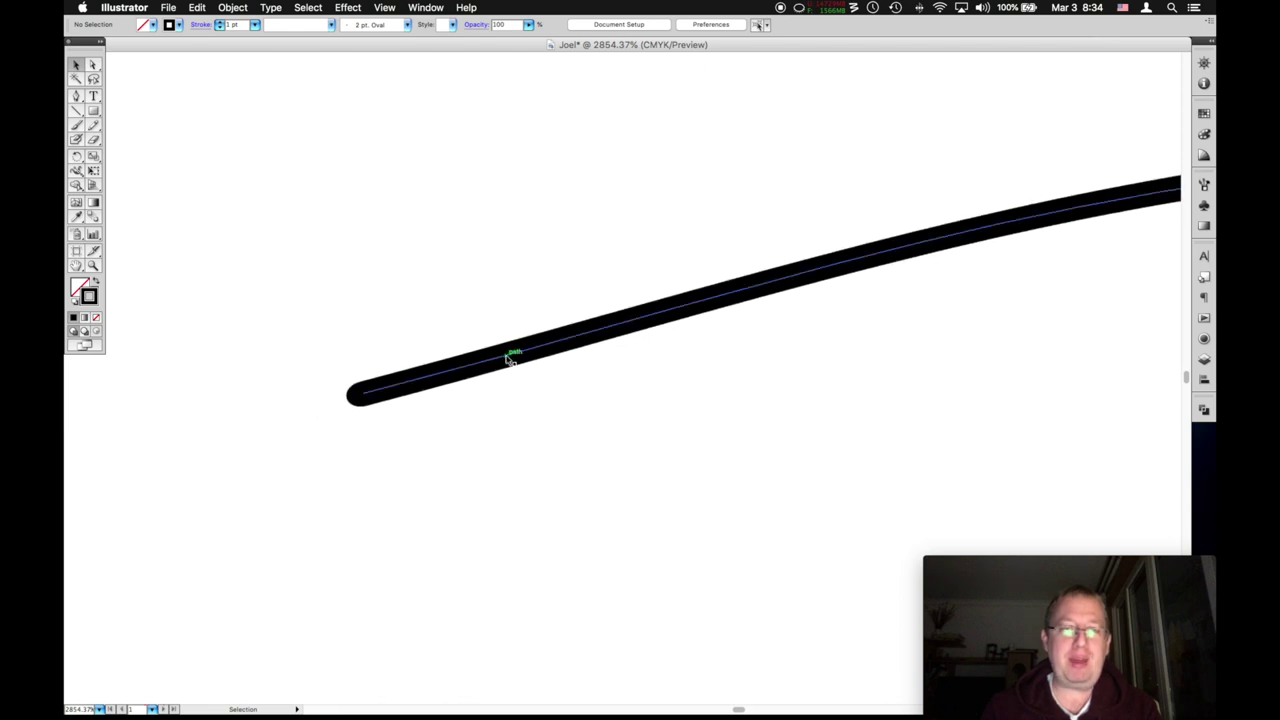
pyautogui.hscroll(-5, 508, 358)
pyautogui.hscroll(5, 737, 258)
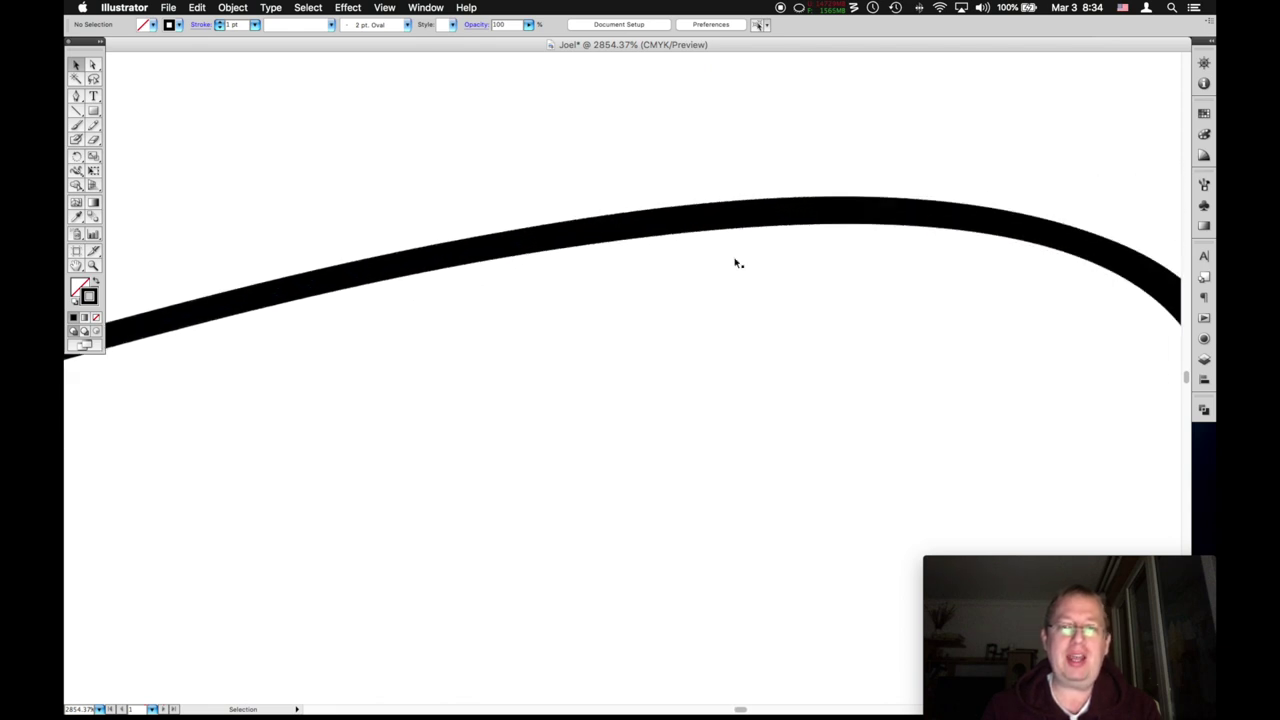
pyautogui.hscroll(5, 737, 263)
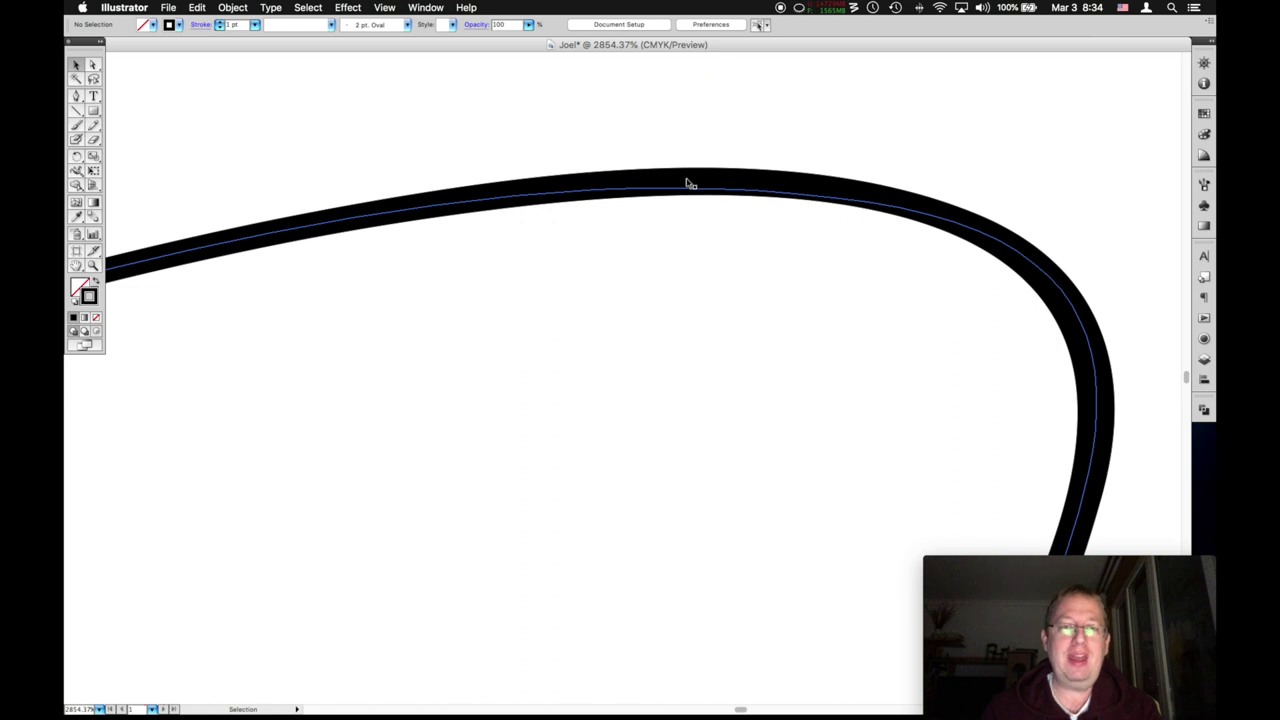
pyautogui.hscroll(-10, 314, 222)
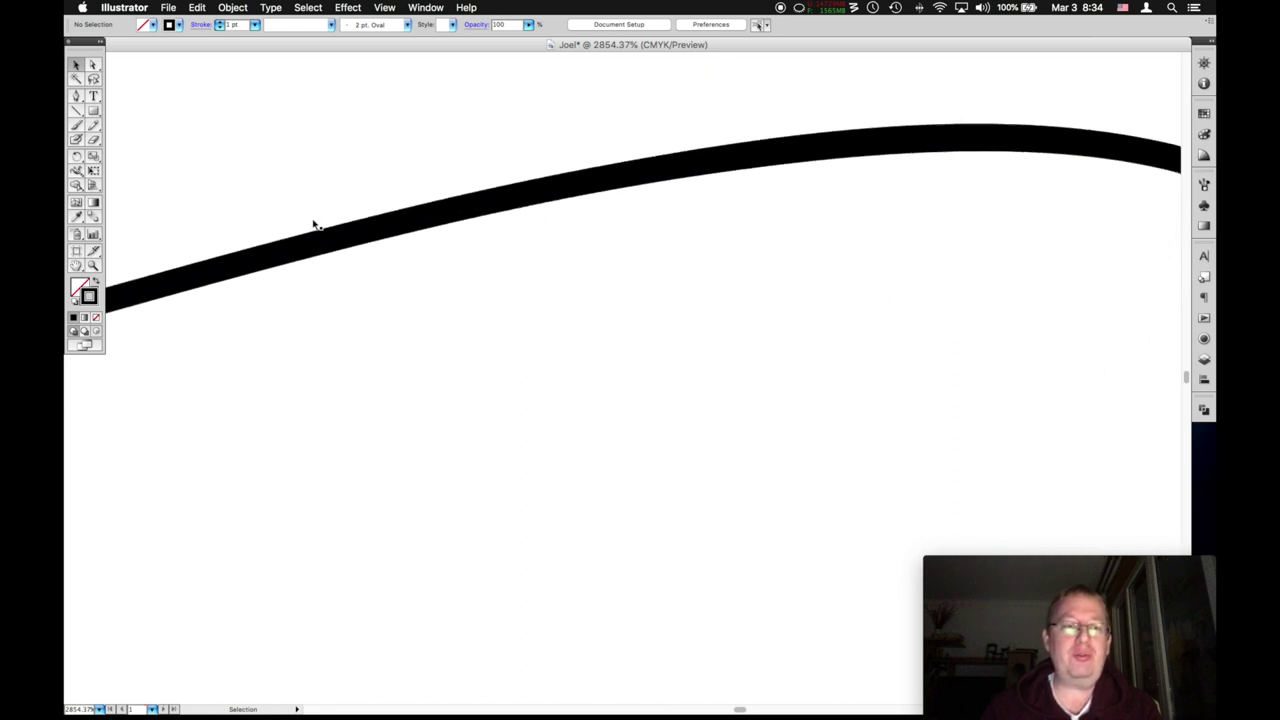
pyautogui.hscroll(-3, 314, 226)
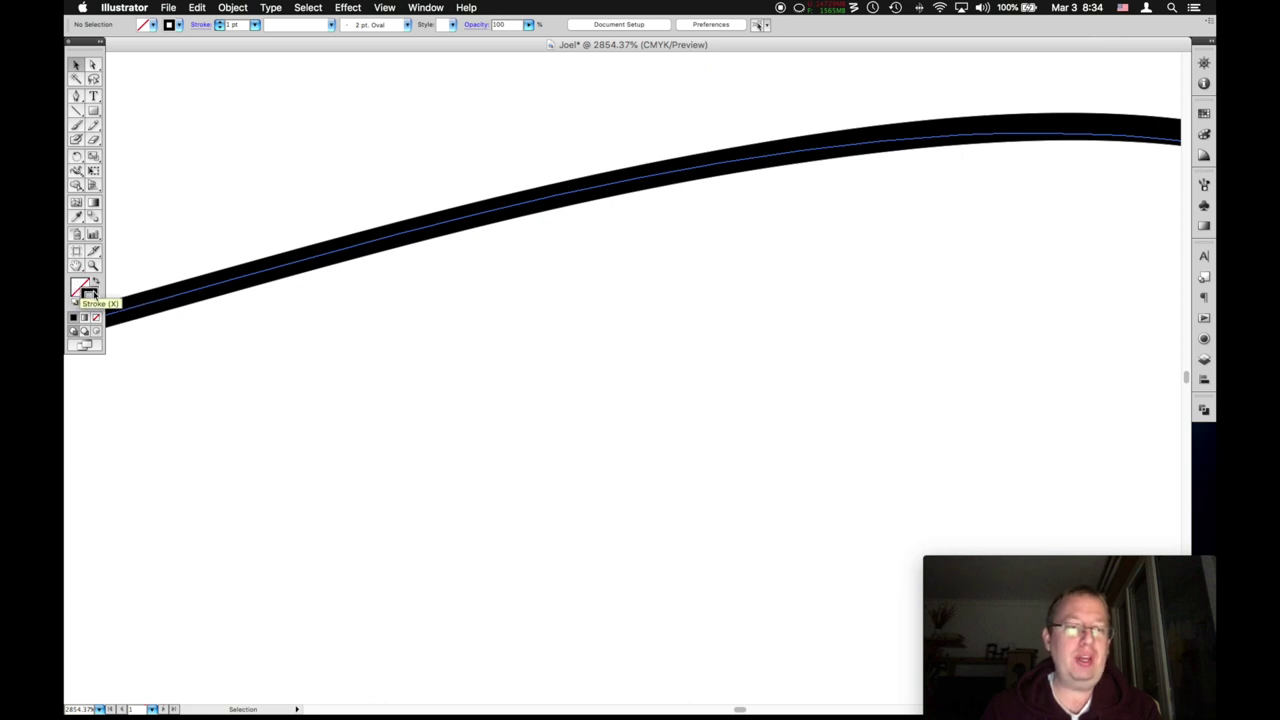
# Set the looping path's stroke to None and reselect it with a marquee.
pyautogui.click(88, 292)
pyautogui.click(186, 290)
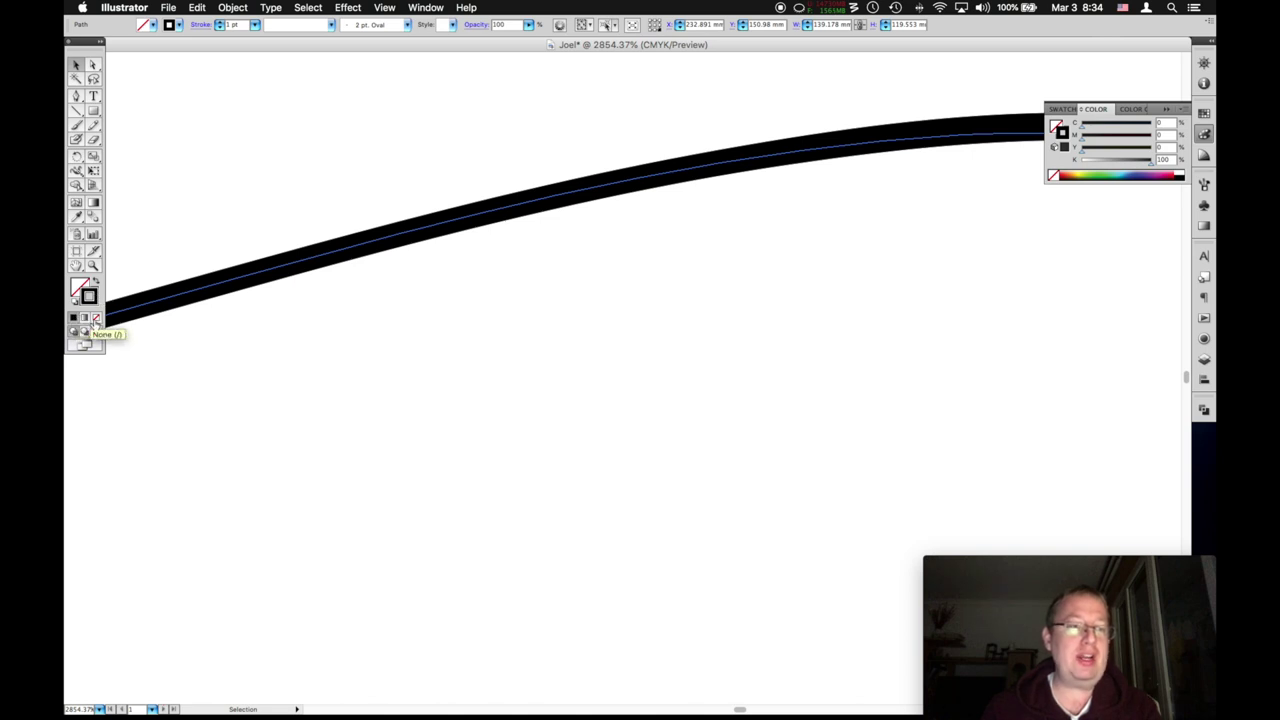
pyautogui.click(95, 319)
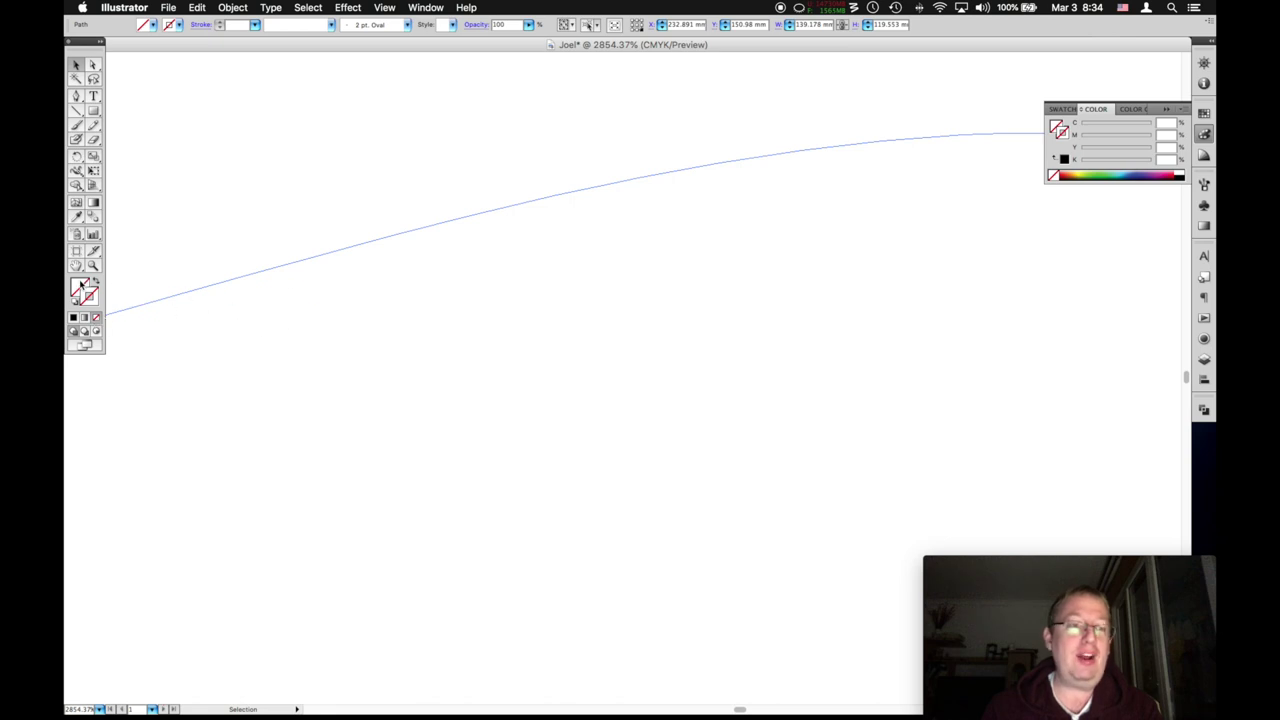
pyautogui.click(236, 356)
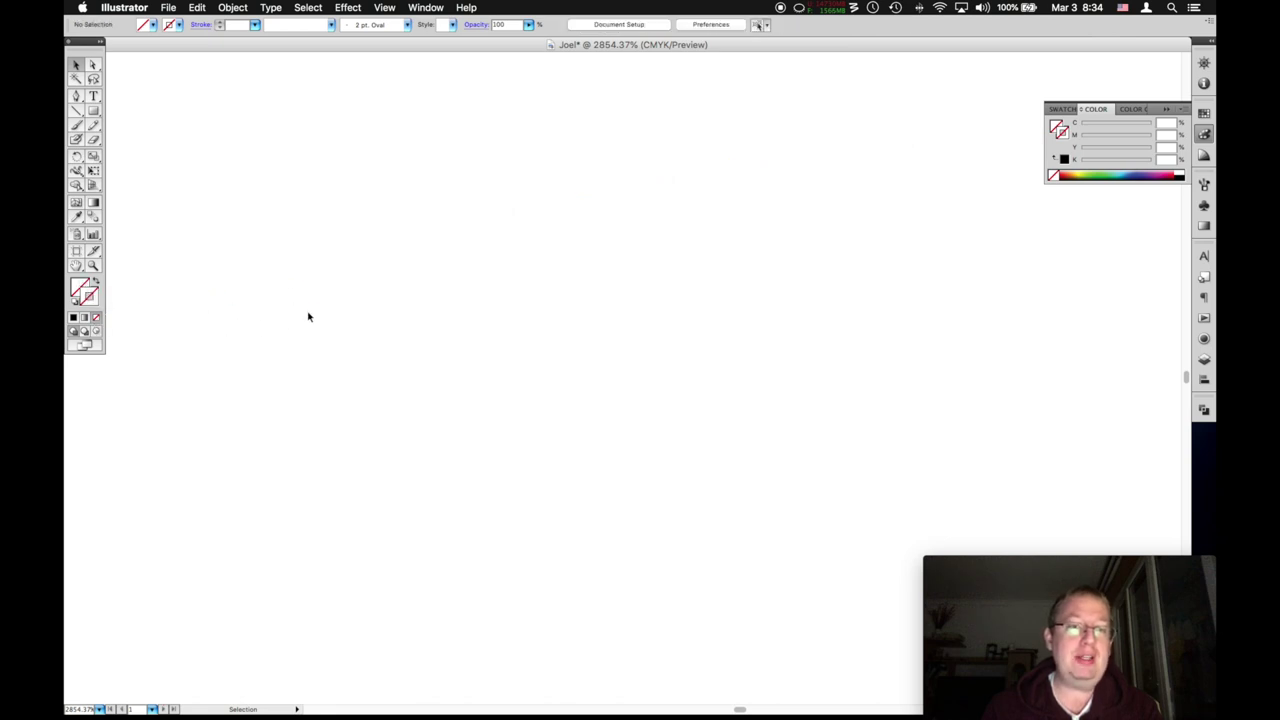
pyautogui.moveTo(427, 328); pyautogui.dragTo(305, 192)
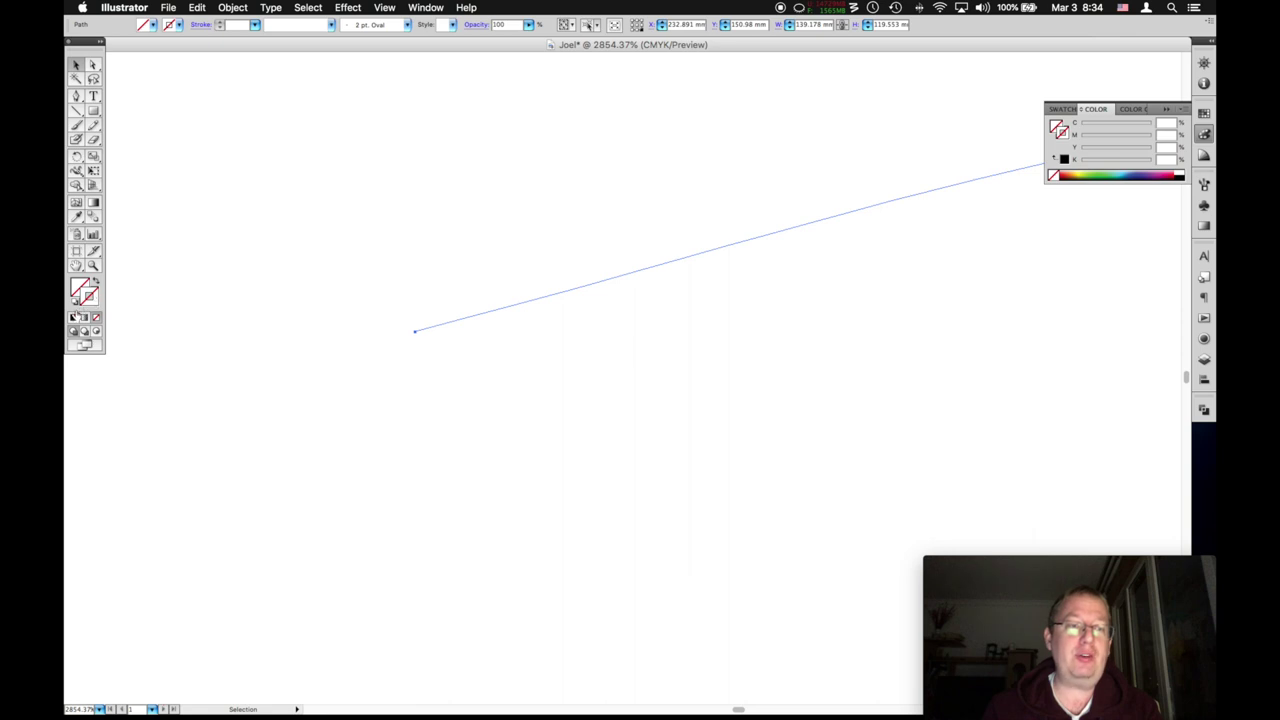
# Reset the path's stroke to black, then try spectrum colours before settling on orange.
pyautogui.click(73, 317)
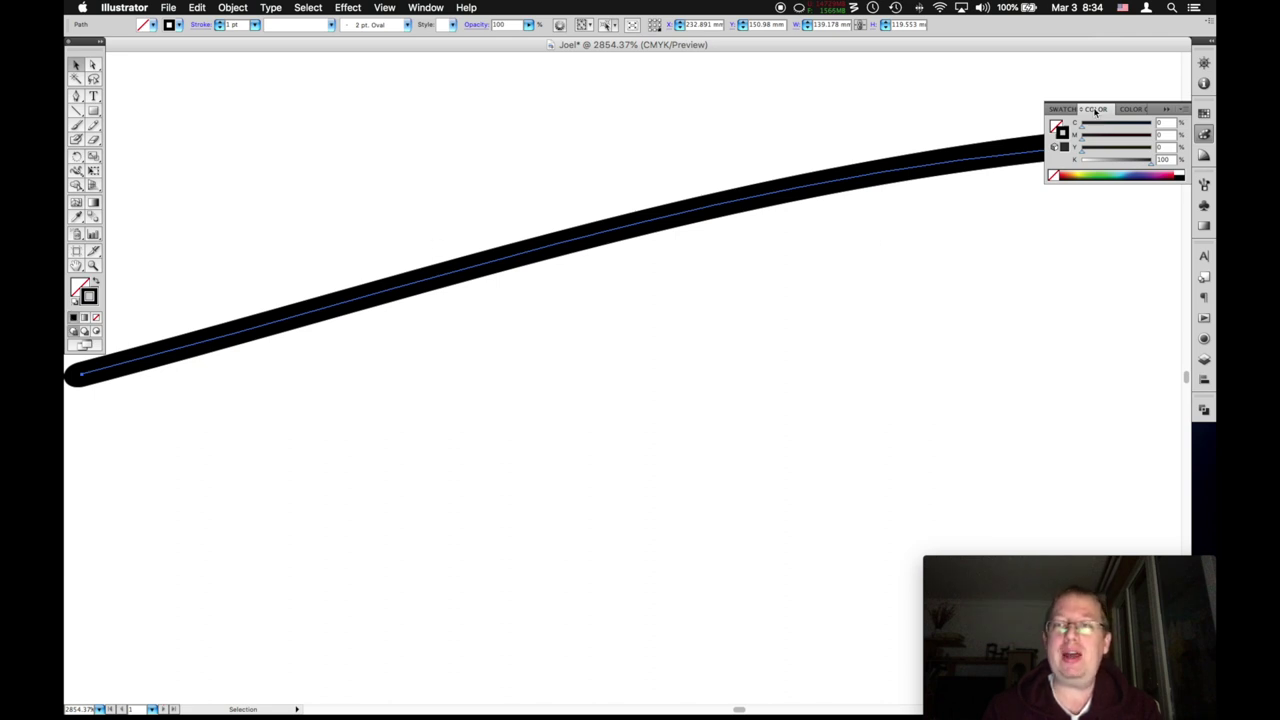
pyautogui.click(1100, 175)
pyautogui.click(1122, 175)
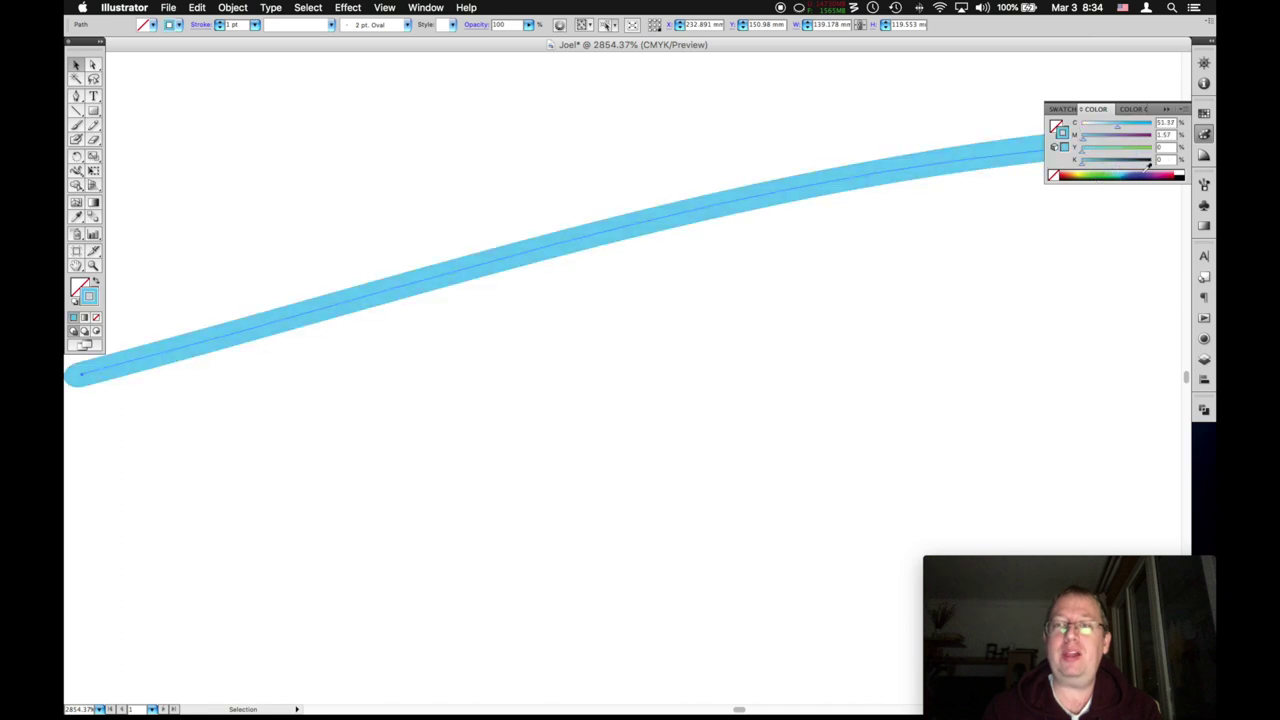
pyautogui.click(1148, 175)
pyautogui.click(1163, 175)
pyautogui.click(1126, 175)
pyautogui.click(1100, 175)
pyautogui.click(1074, 175)
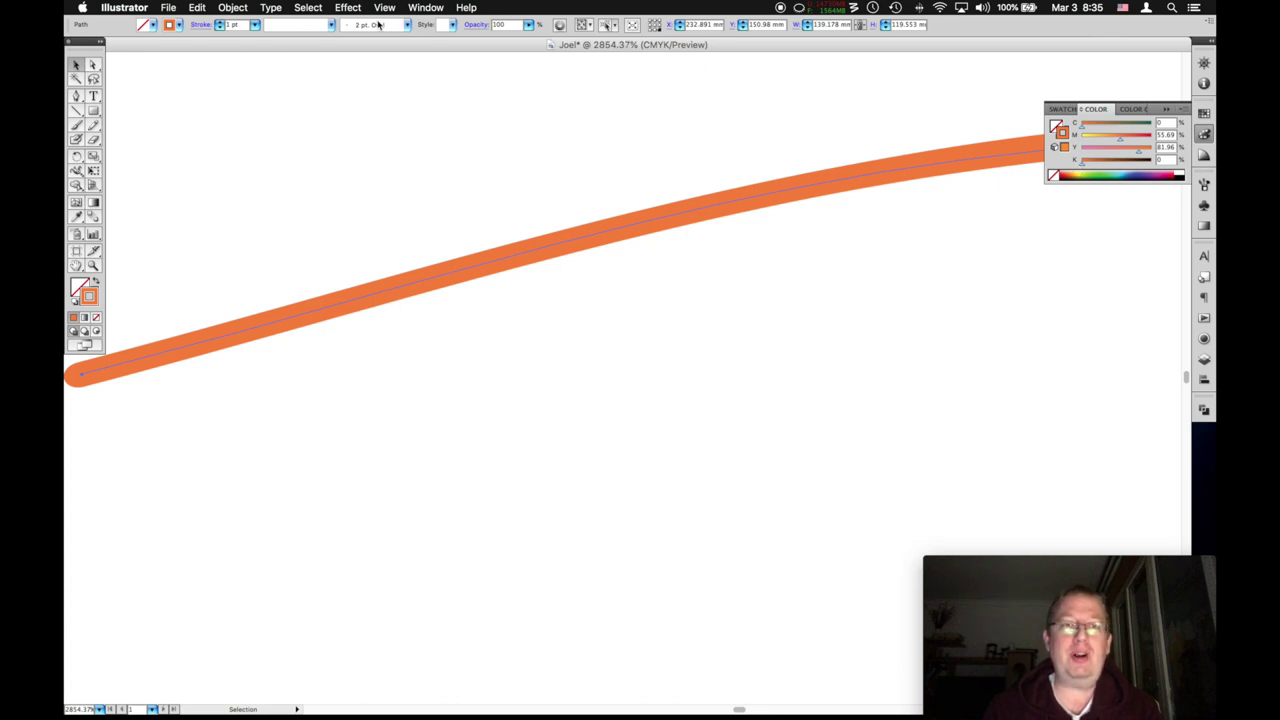
# Test the stroke weight, set the fill to None, and keep a thin 1 pt orange stroke.
pyautogui.click(219, 22)
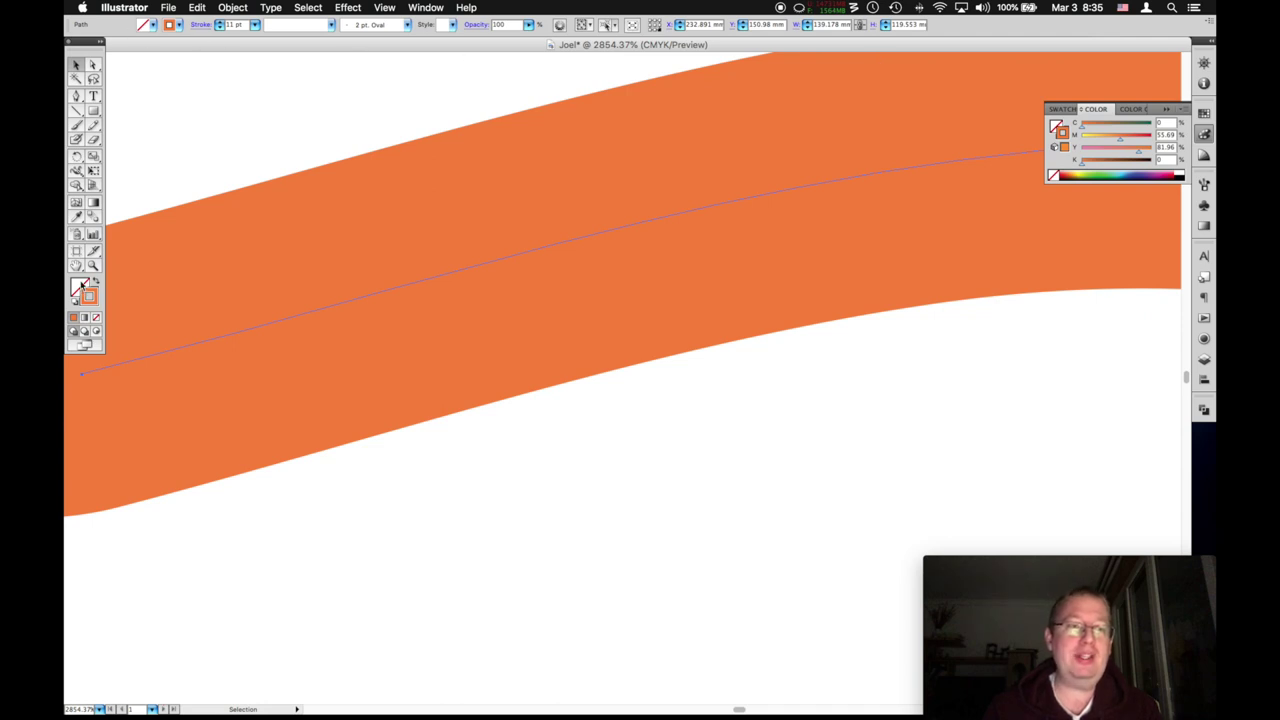
pyautogui.click(80, 286)
pyautogui.click(94, 296)
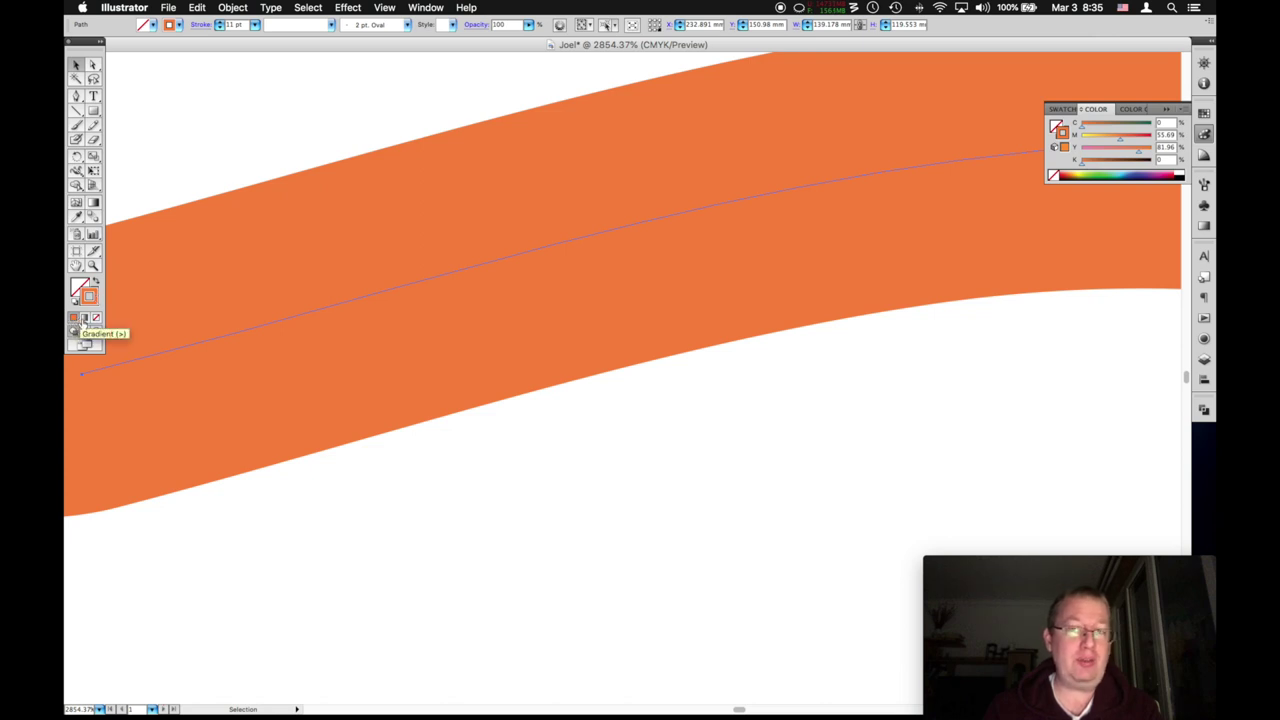
pyautogui.click(96, 318)
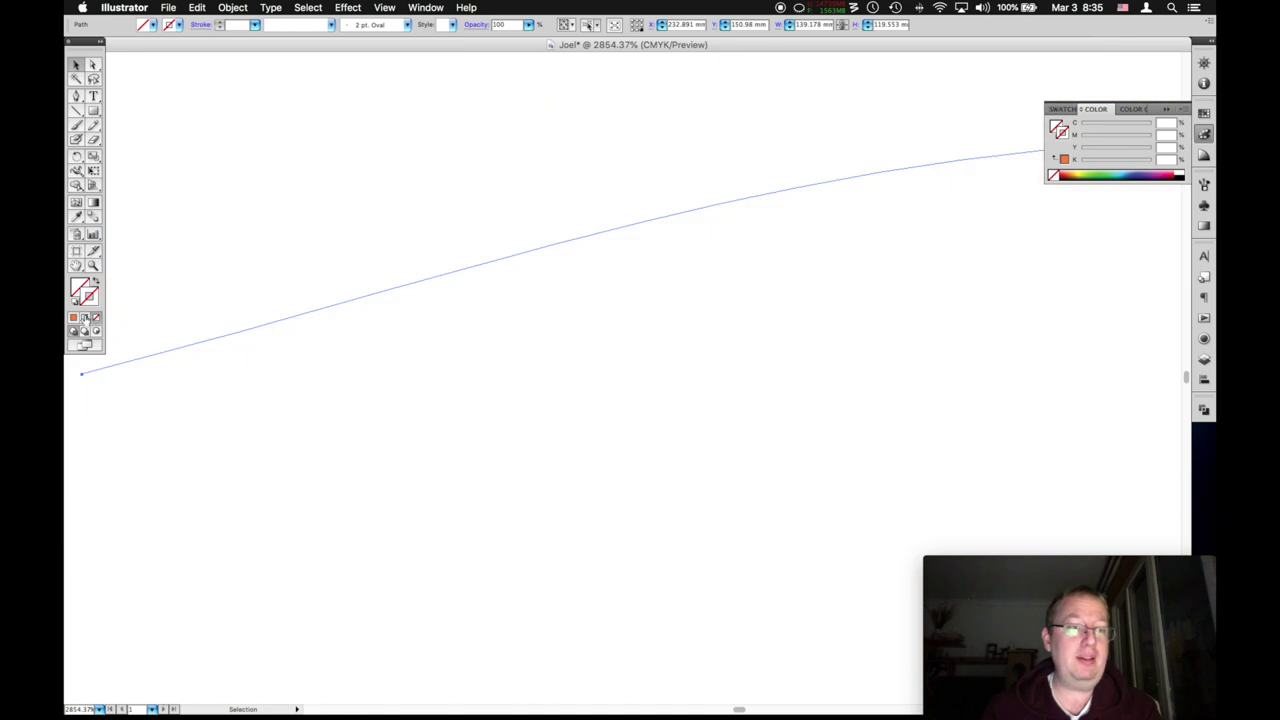
pyautogui.click(73, 318)
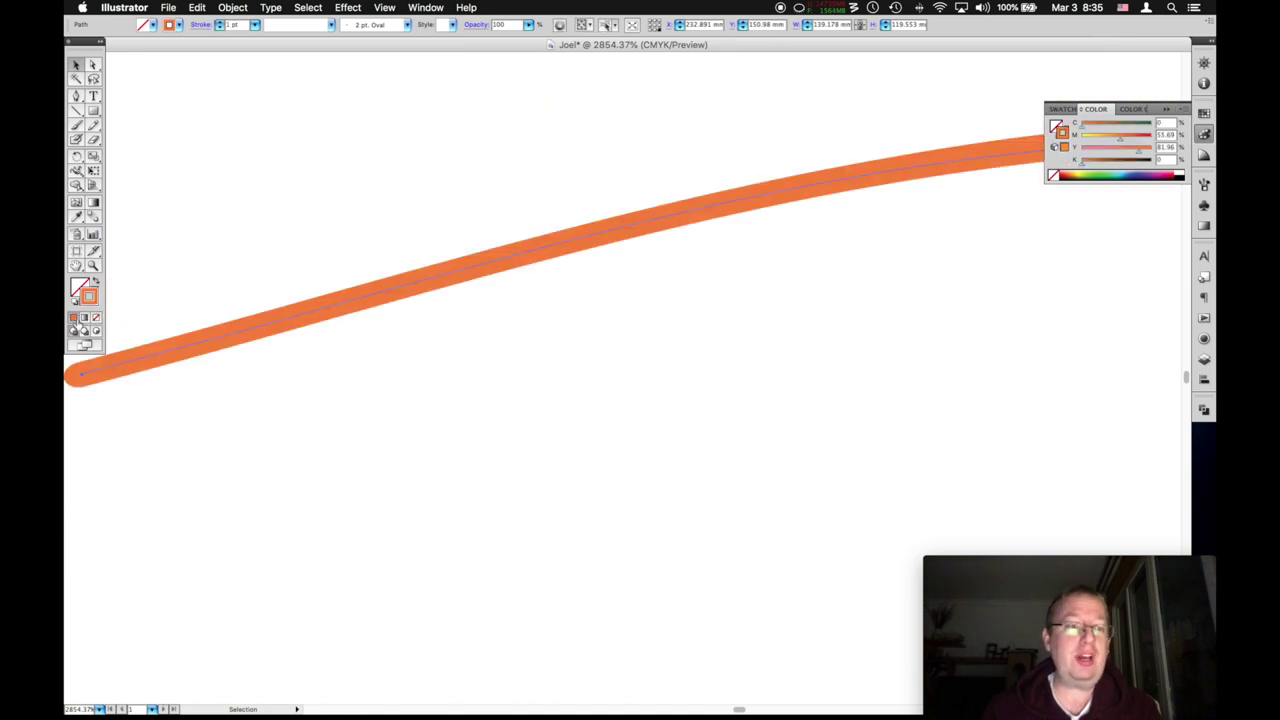
pyautogui.click(1204, 134)
pyautogui.press('super+minus')
pyautogui.press('super+minus')
pyautogui.press('super+minus')
pyautogui.press('super+minus')
pyautogui.press('super+minus')
pyautogui.press('super+minus')
pyautogui.press('super+minus')
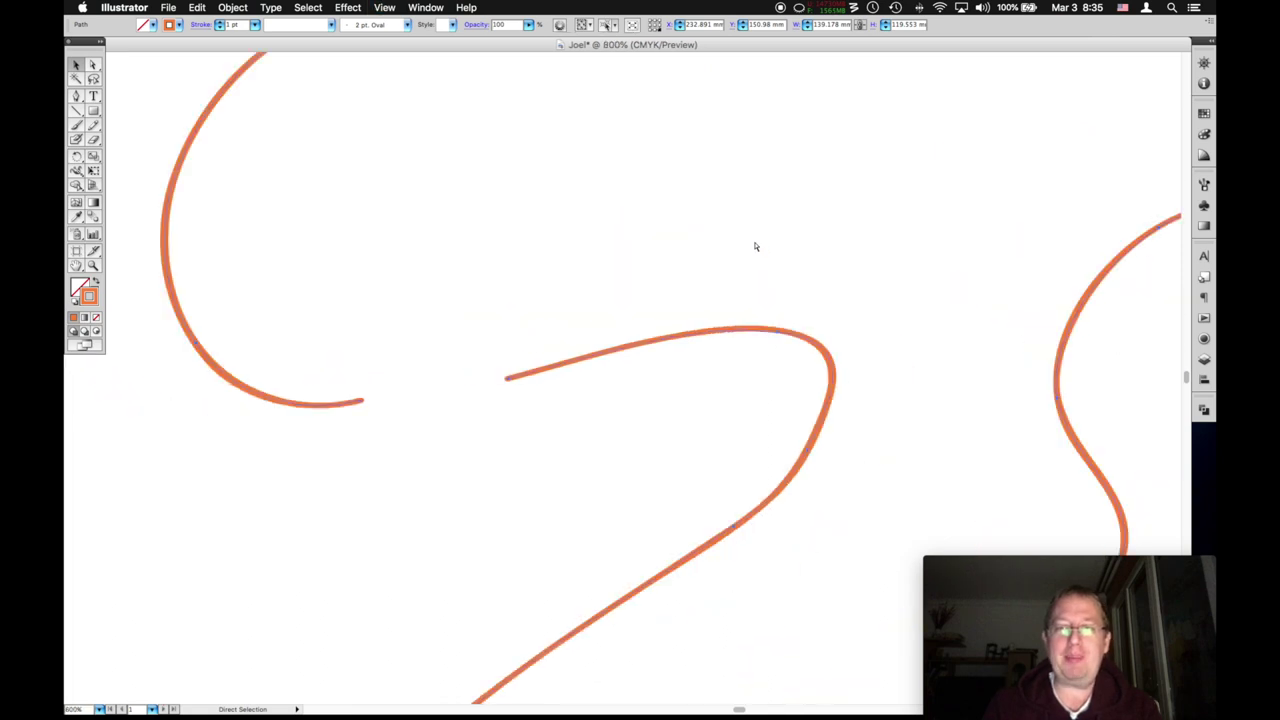
pyautogui.press('super+z')
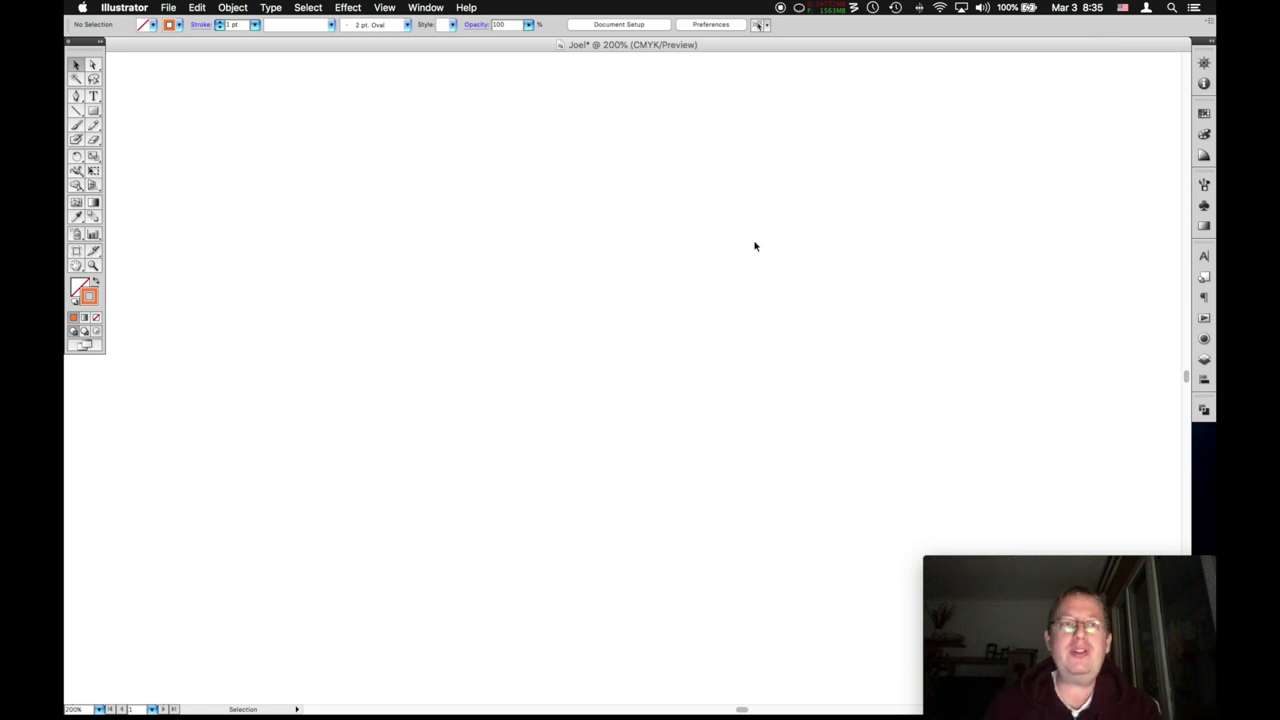
pyautogui.press('super+0')
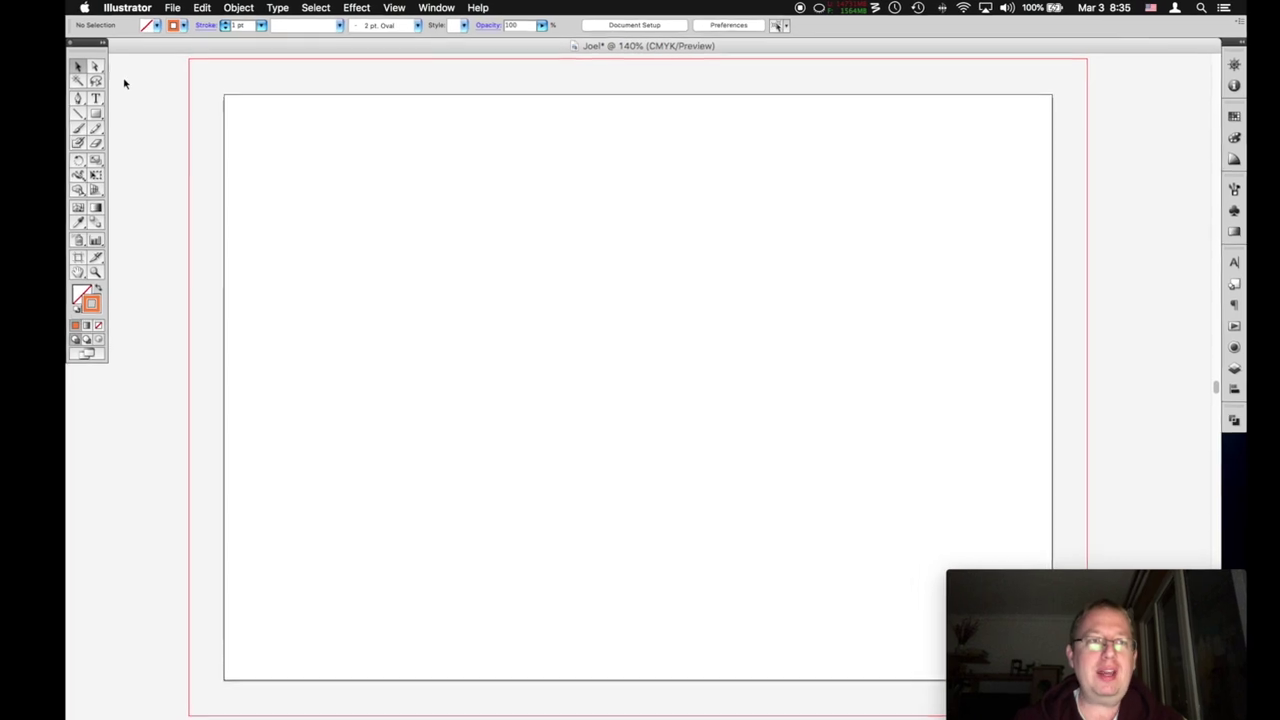
pyautogui.click(157, 129)
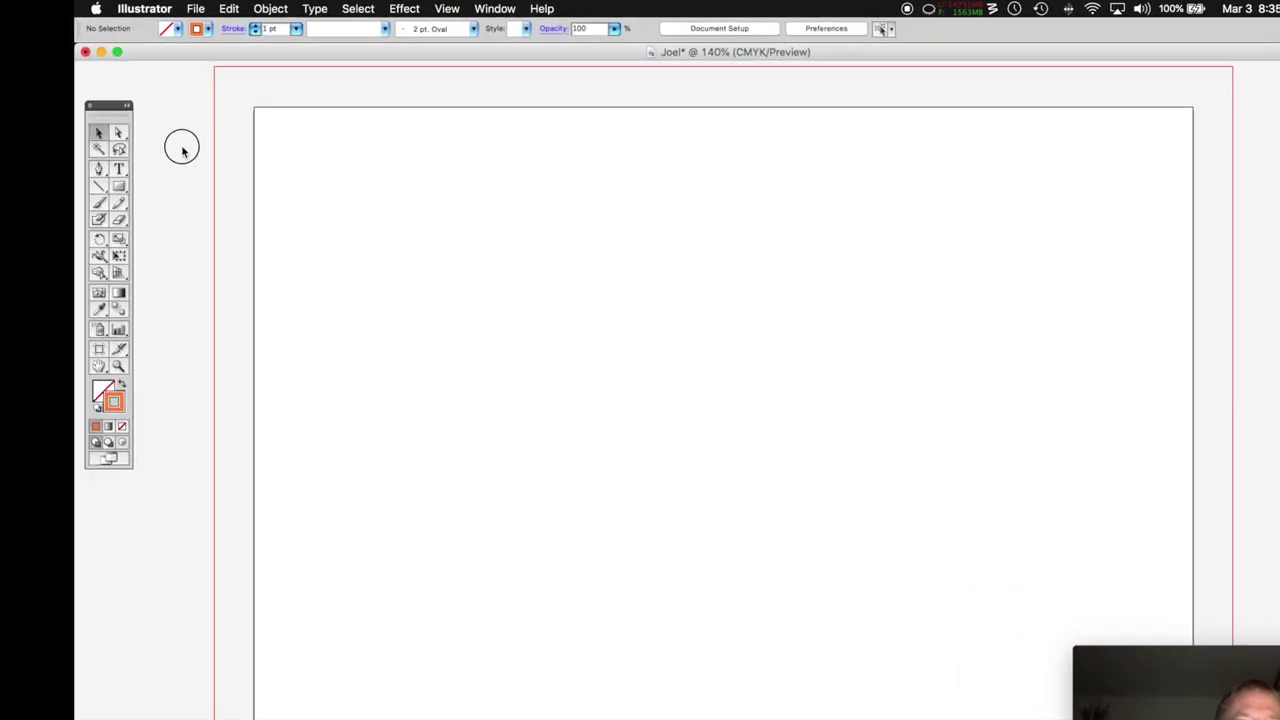
pyautogui.moveTo(108, 104); pyautogui.dragTo(98, 52)
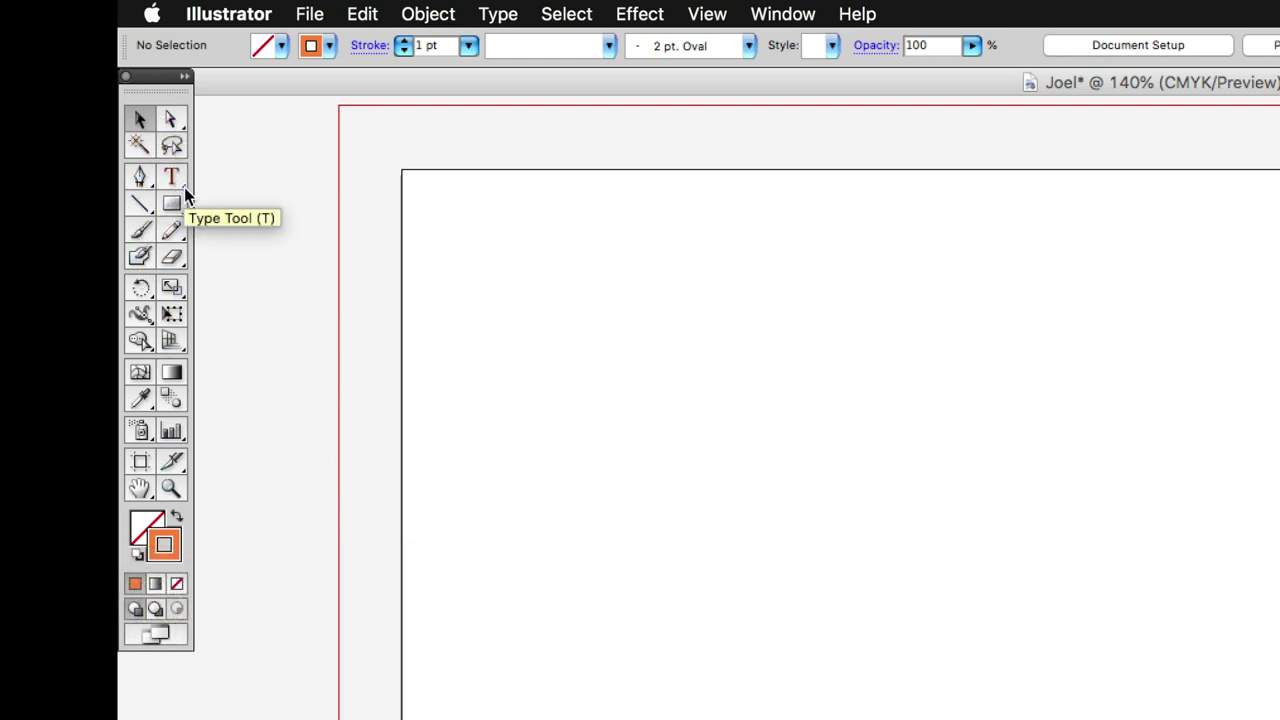
pyautogui.click(178, 180)
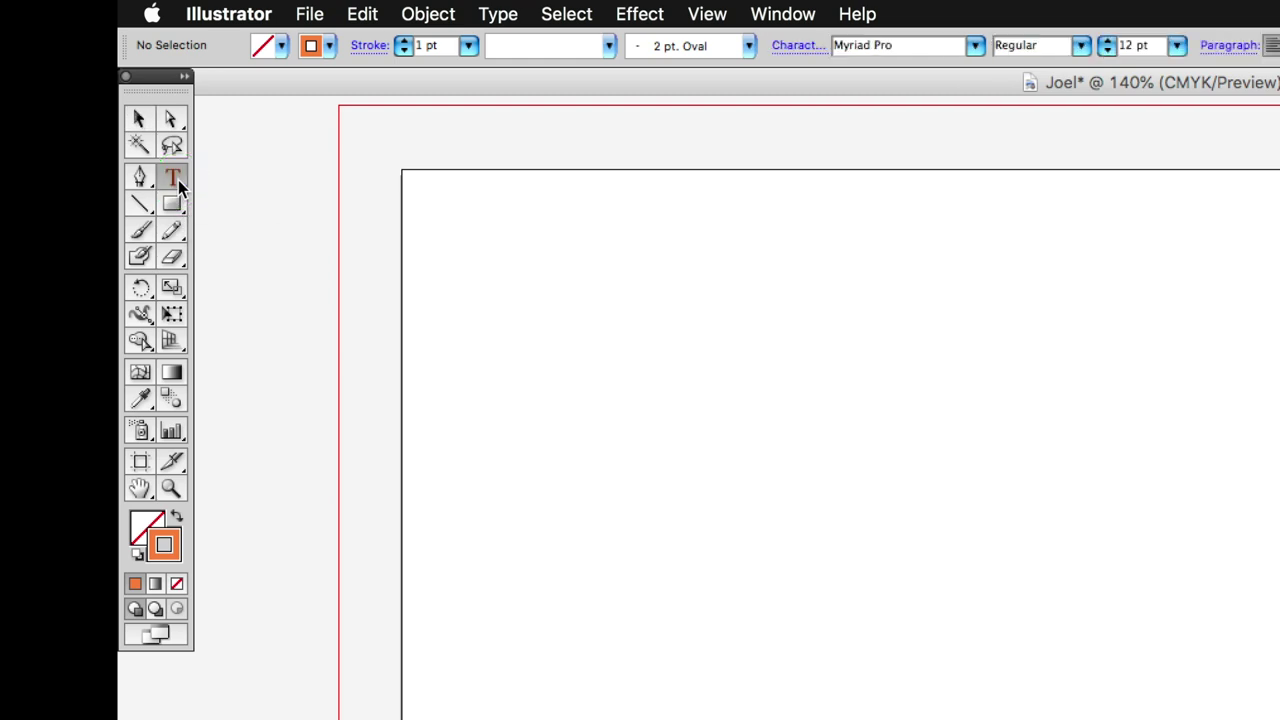
pyautogui.moveTo(178, 180); pyautogui.dragTo(496, 177)
pyautogui.moveTo(141, 176); pyautogui.dragTo(240, 350)
pyautogui.moveTo(171, 285)
pyautogui.mouseDown()
pyautogui.moveTo(250, 291)
pyautogui.moveTo(380, 257)
pyautogui.moveTo(187, 229)
pyautogui.moveTo(277, 251)
pyautogui.moveTo(481, 254)
pyautogui.moveTo(440, 236)
pyautogui.mouseUp()
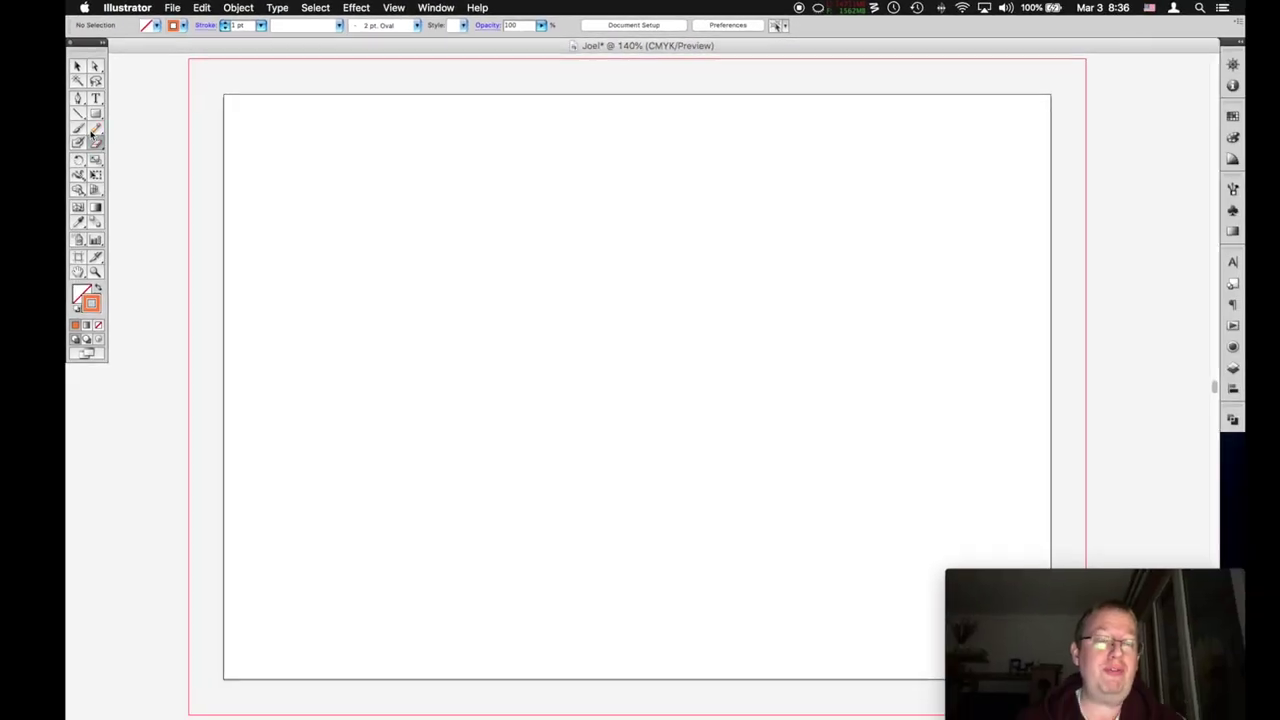
pyautogui.click(308, 7)
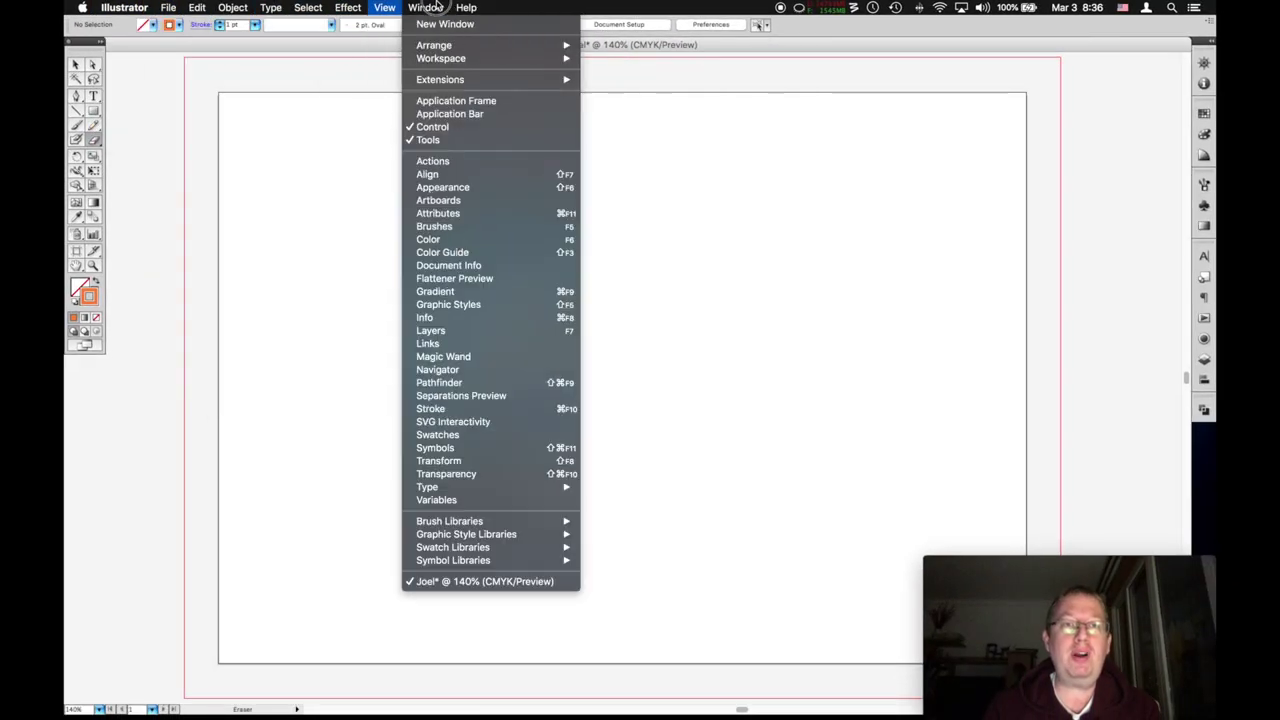
# Browse the menus and toggle the Control bar off and back on via Window > Control.
pyautogui.click(348, 7)
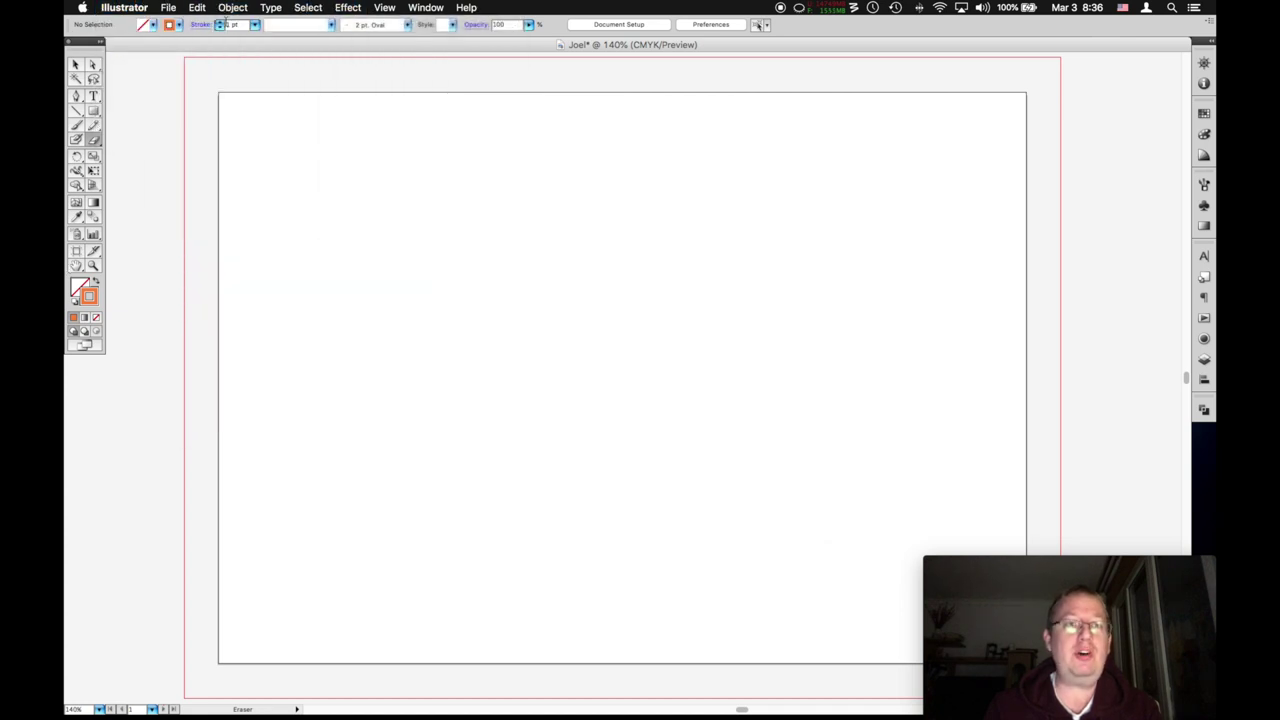
pyautogui.click(412, 7)
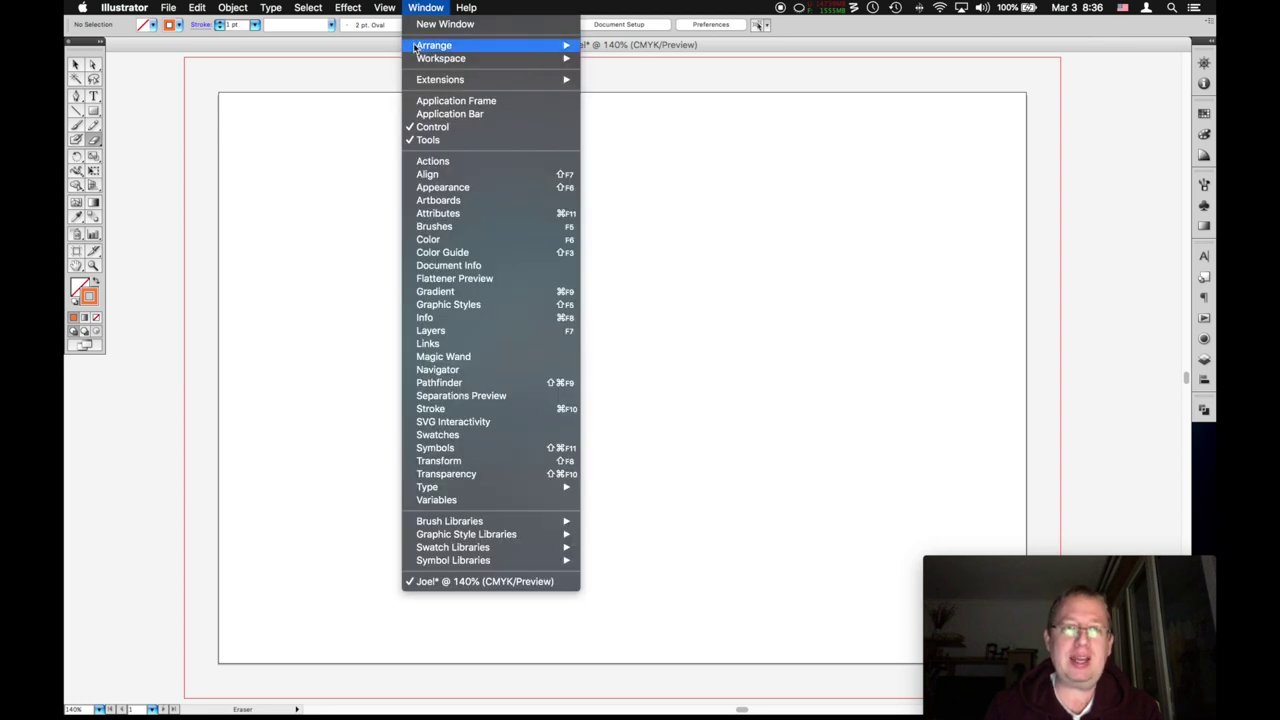
pyautogui.click(436, 127)
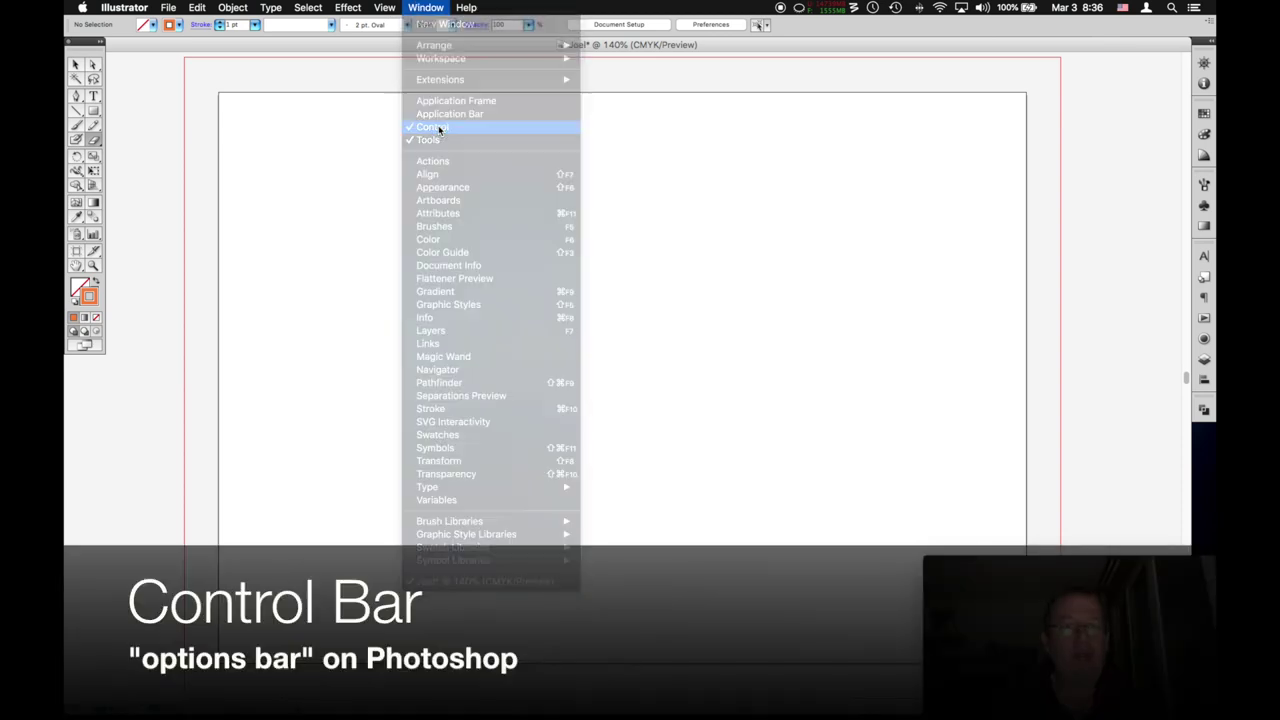
pyautogui.click(426, 7)
pyautogui.moveTo(398, 6)
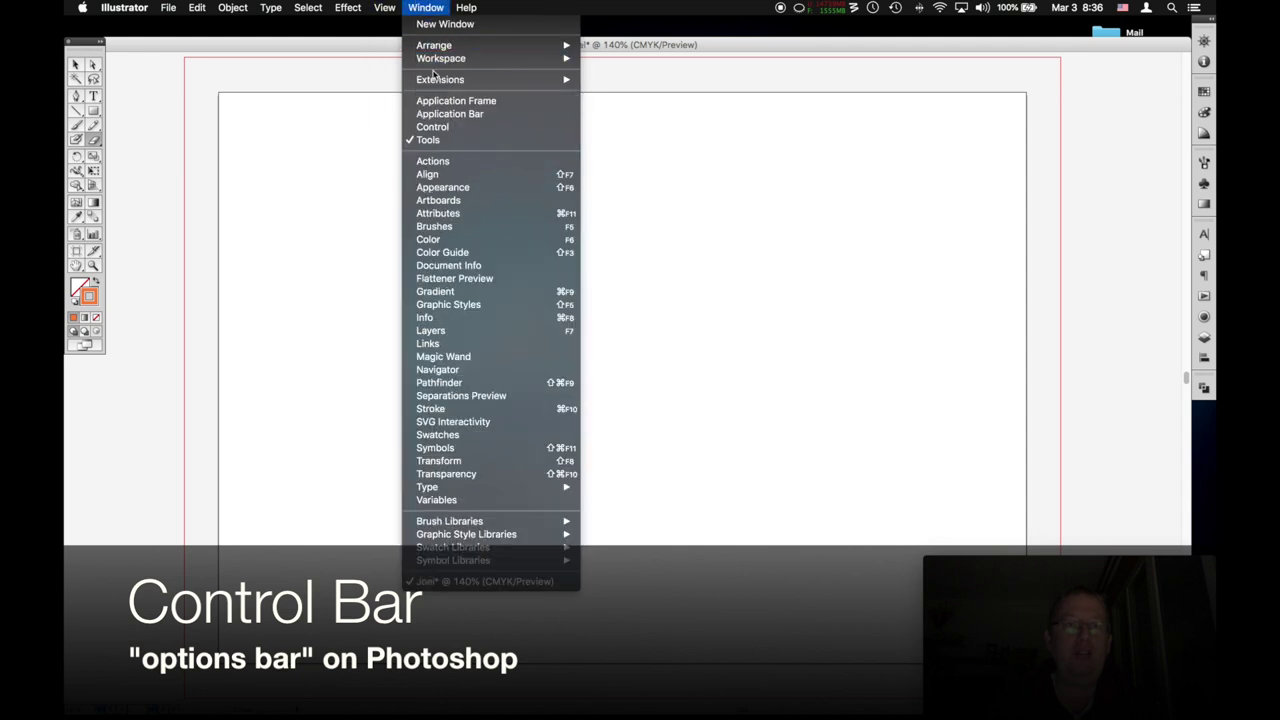
pyautogui.click(436, 127)
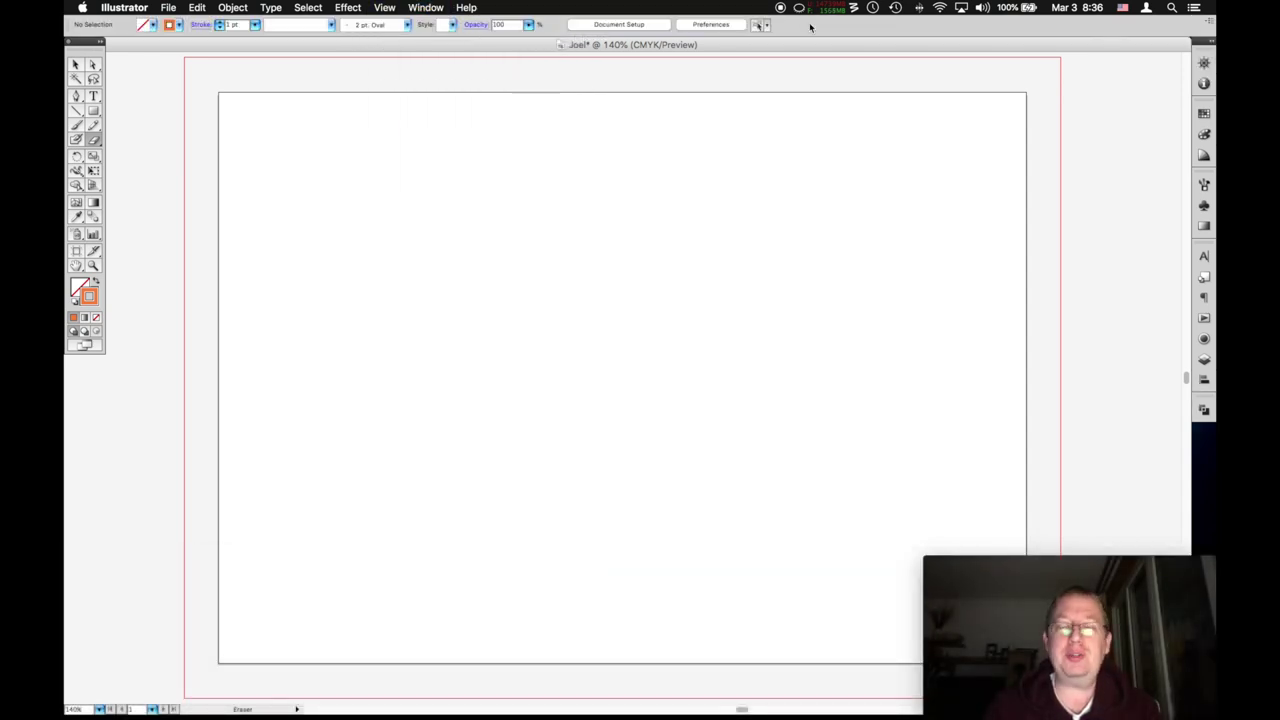
# Expand and collapse the panel dock, then show the orange stroke's CMYK values (0, 55.69, 81.96, 0).
pyautogui.click(1209, 41)
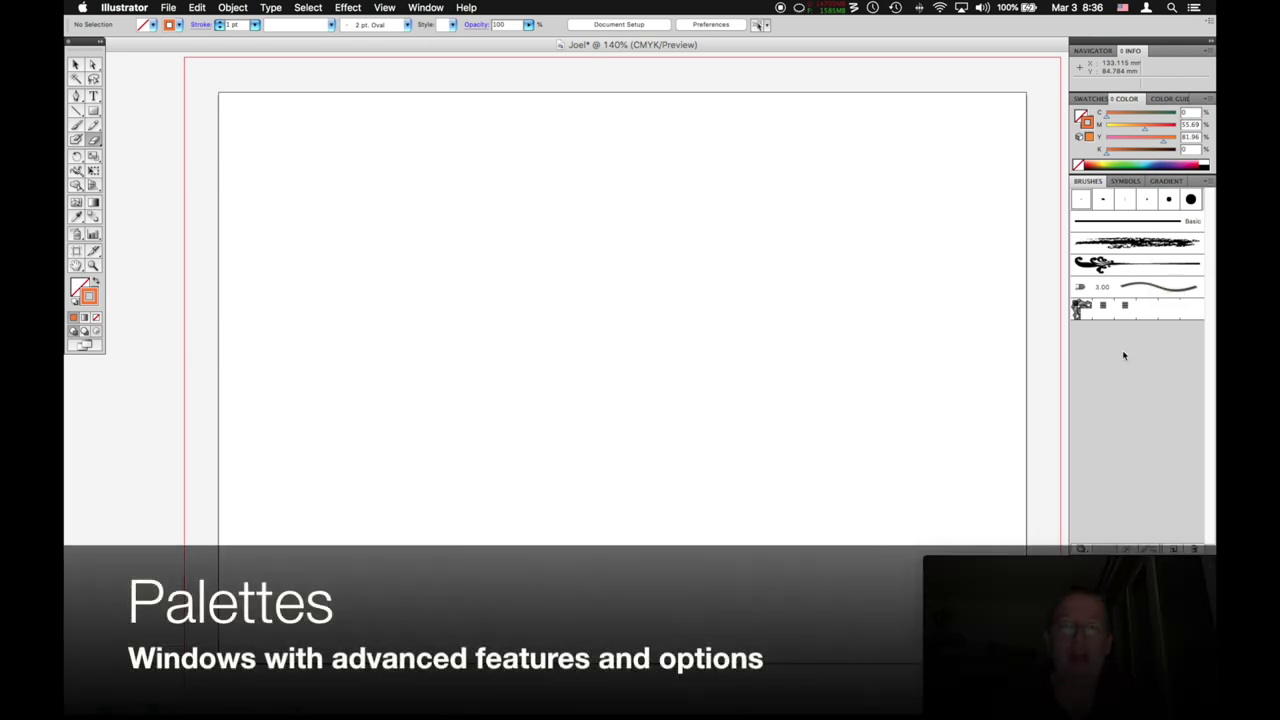
pyautogui.click(1209, 42)
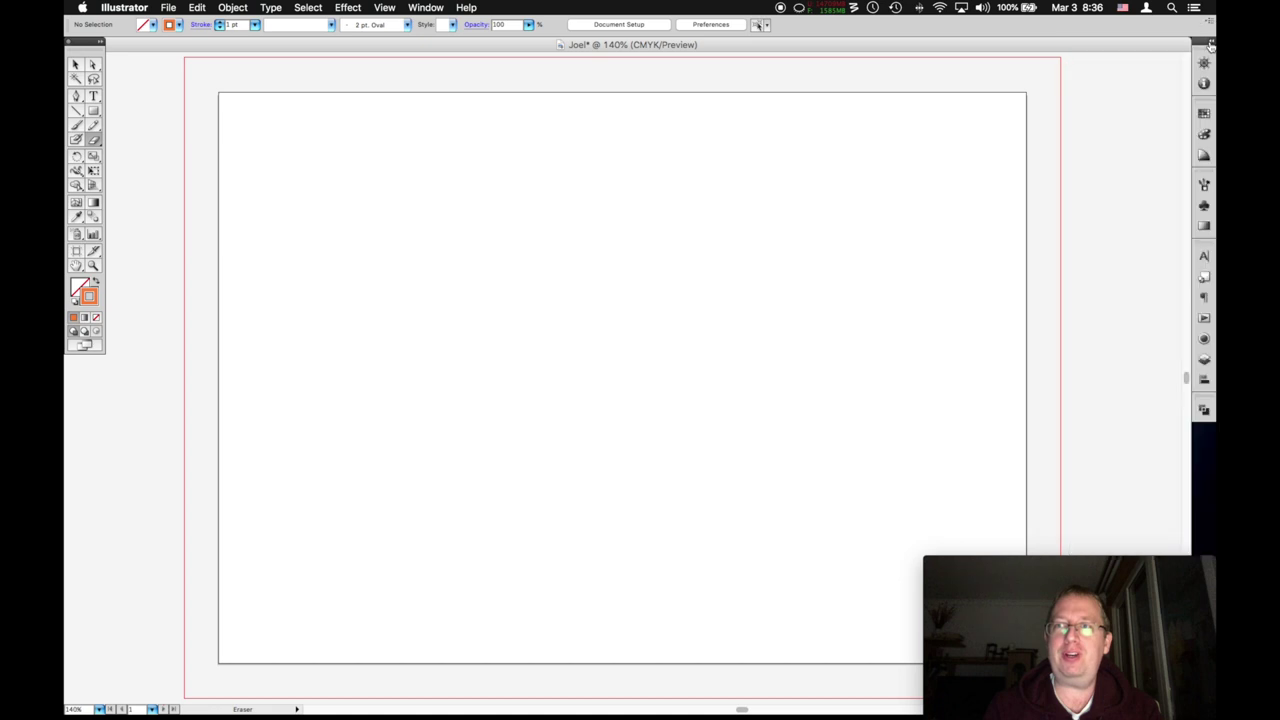
pyautogui.click(1210, 44)
pyautogui.click(1210, 44)
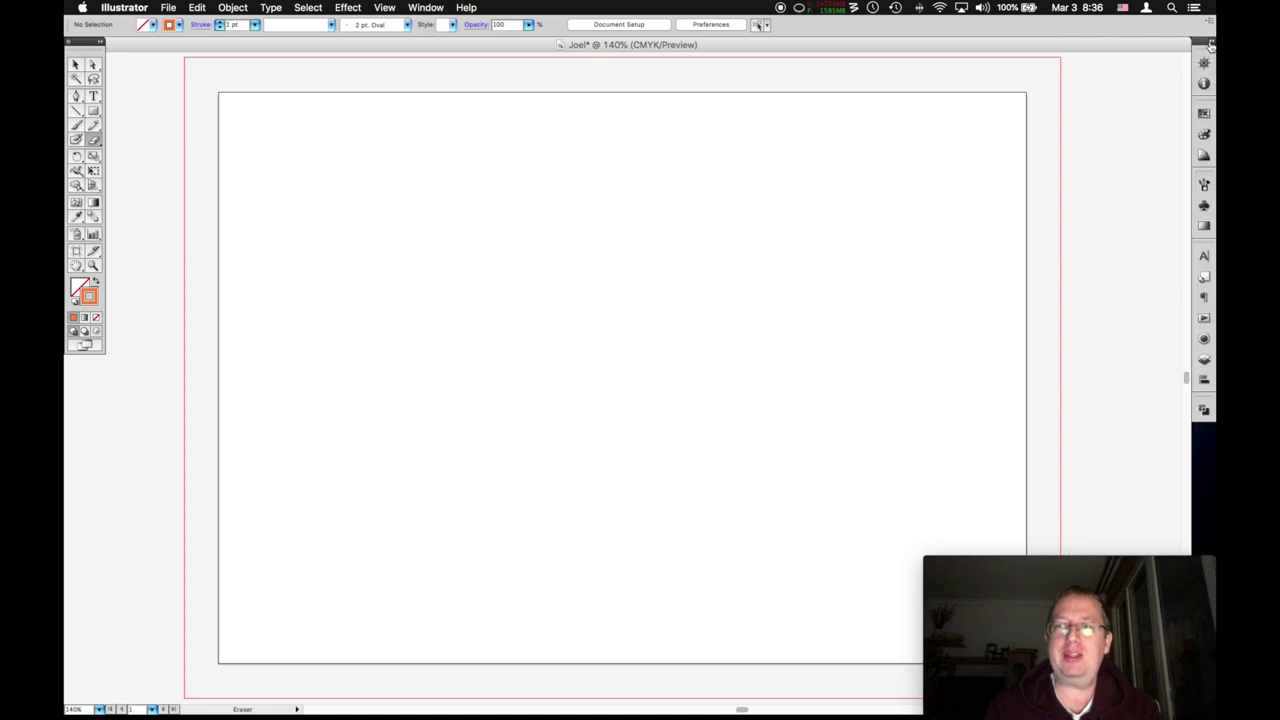
pyautogui.click(1204, 112)
pyautogui.click(1204, 112)
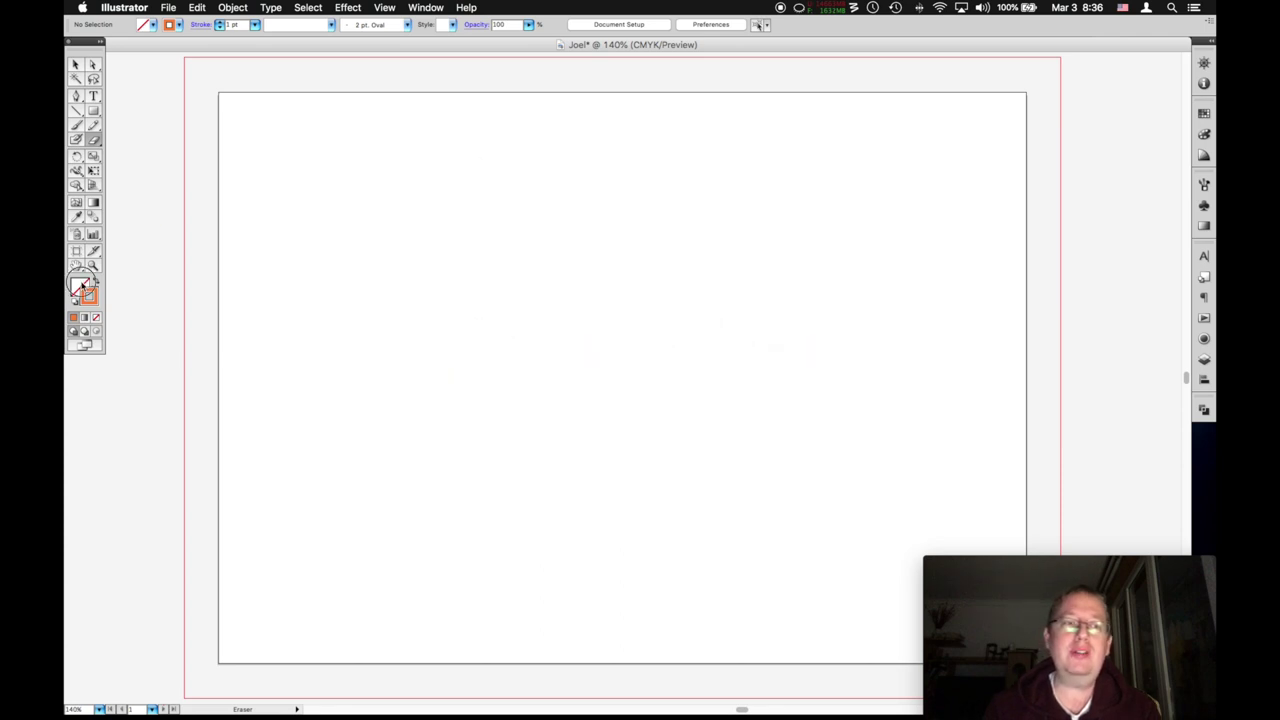
pyautogui.click(80, 287)
pyautogui.click(92, 299)
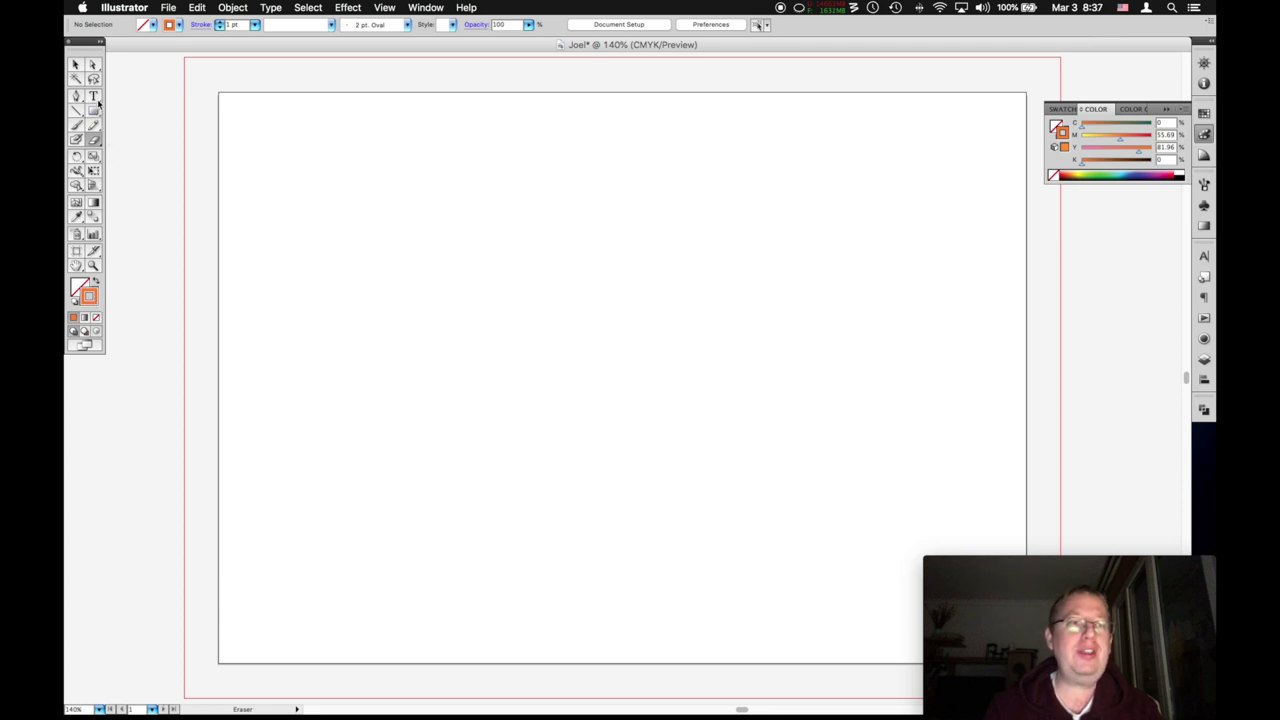
# Draw eight overlapping thin orange-outlined rectangles with the Rectangle tool.
pyautogui.moveTo(93, 111); pyautogui.dragTo(176, 114)
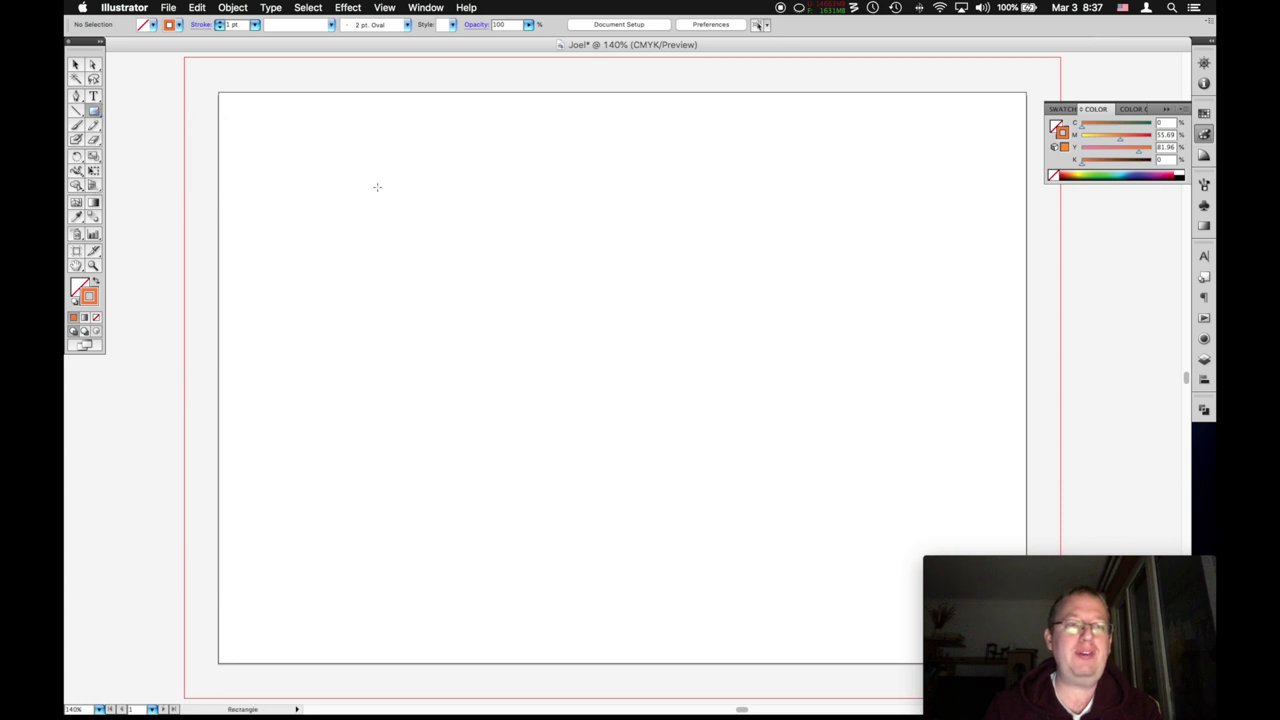
pyautogui.moveTo(377, 187); pyautogui.dragTo(575, 352)
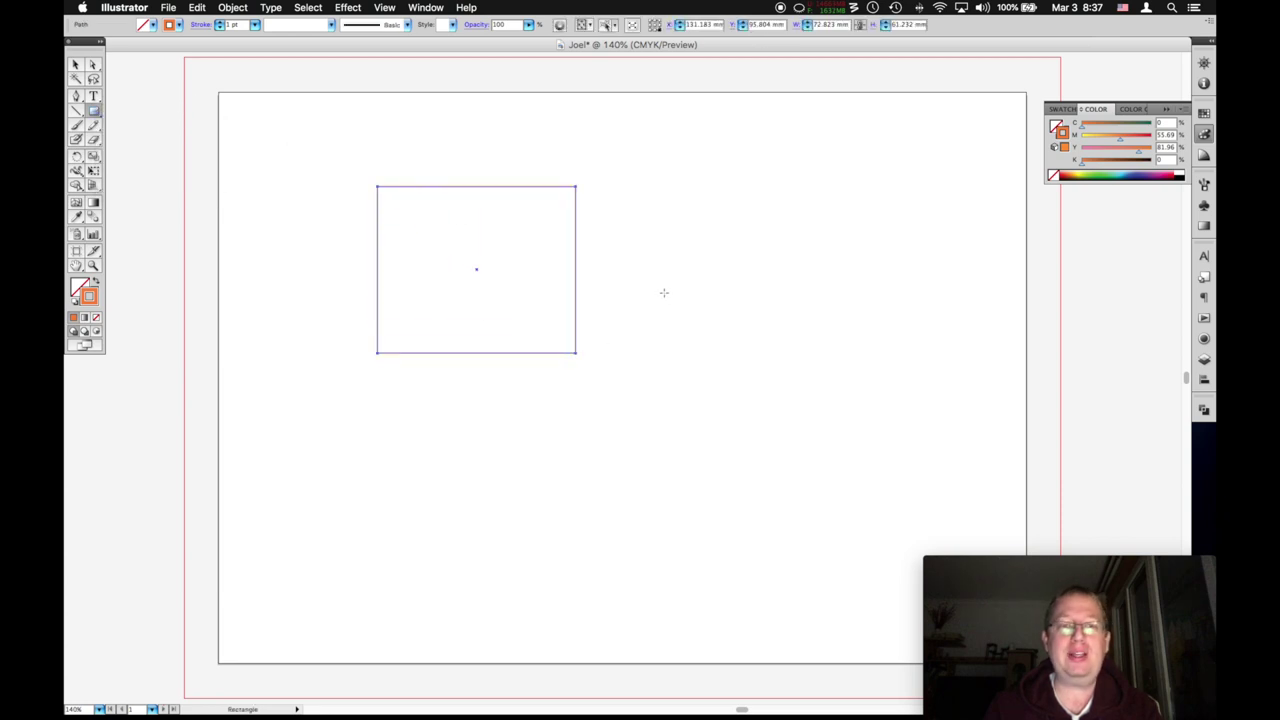
pyautogui.moveTo(650, 252)
pyautogui.mouseDown()
pyautogui.moveTo(811, 446)
pyautogui.moveTo(921, 380)
pyautogui.moveTo(892, 175)
pyautogui.moveTo(843, 393)
pyautogui.mouseUp()
pyautogui.moveTo(757, 346); pyautogui.dragTo(544, 479)
pyautogui.moveTo(473, 460); pyautogui.dragTo(367, 297)
pyautogui.moveTo(281, 286); pyautogui.dragTo(444, 408)
pyautogui.moveTo(463, 294); pyautogui.dragTo(739, 201)
pyautogui.moveTo(739, 201); pyautogui.dragTo(622, 128)
pyautogui.moveTo(741, 146); pyautogui.dragTo(856, 223)
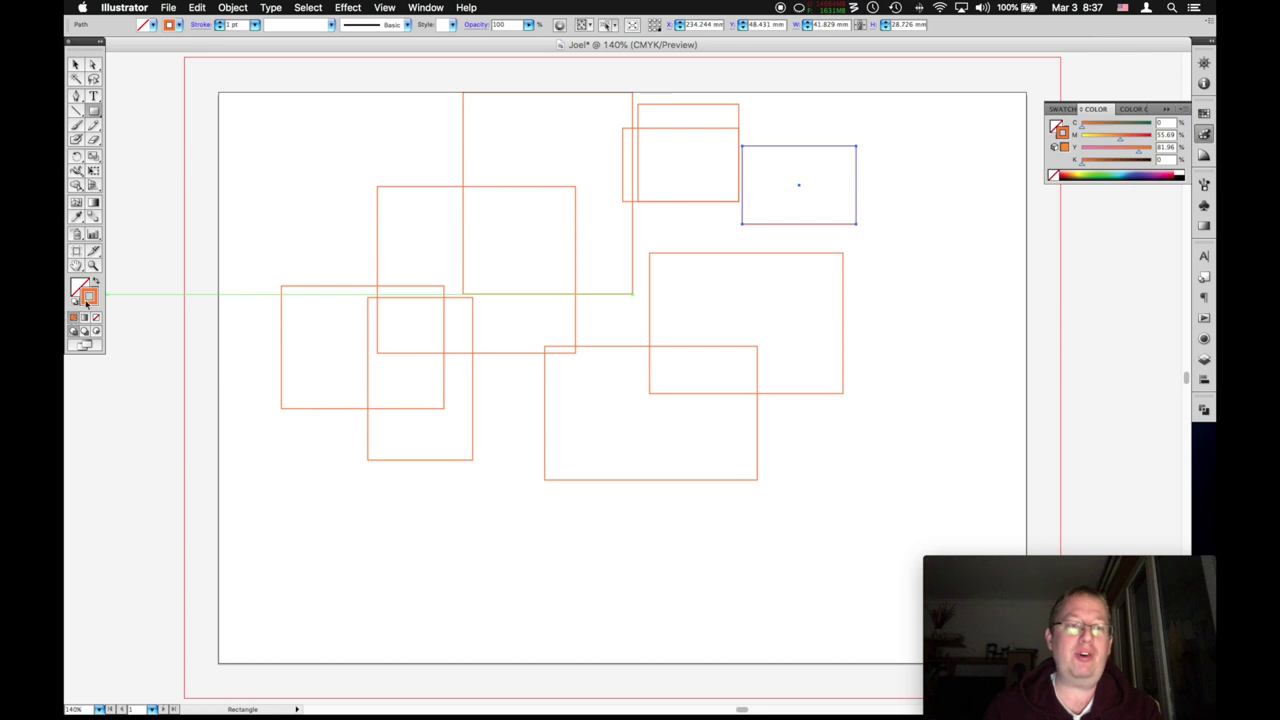
# Set the stroke to green at 10 pt and draw five more thick-outlined rectangles.
pyautogui.click(1094, 176)
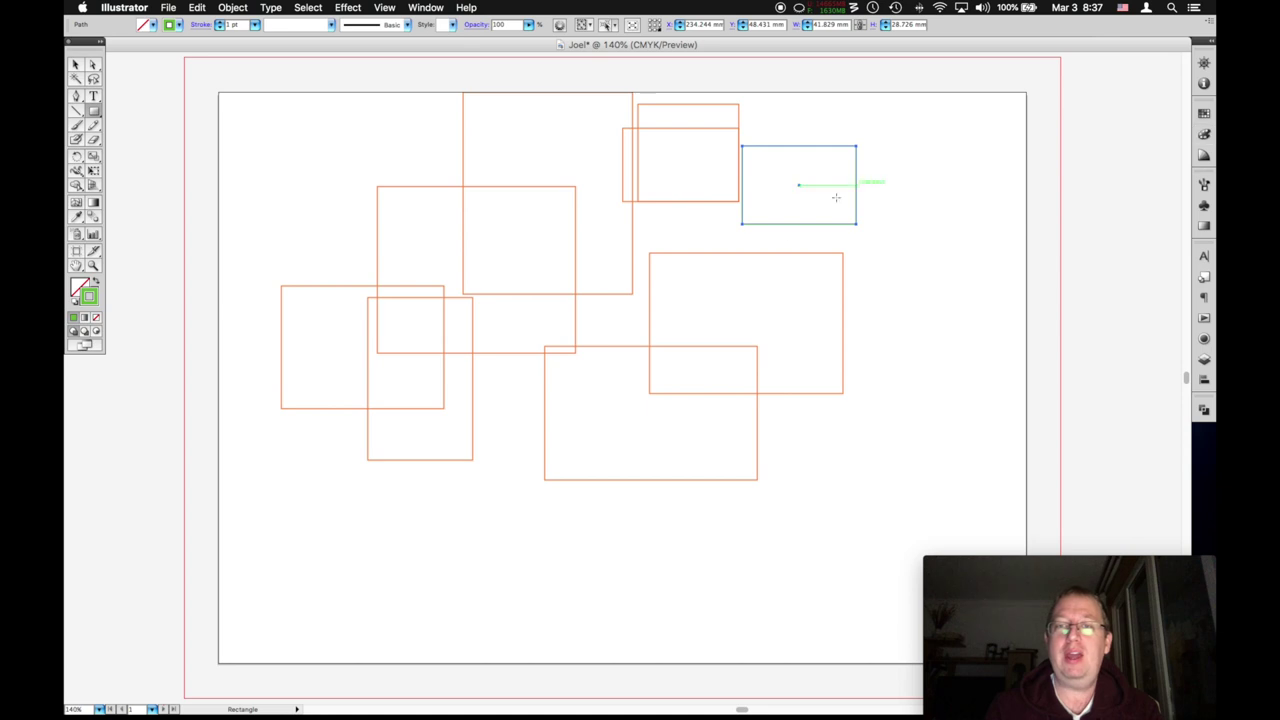
pyautogui.click(219, 24)
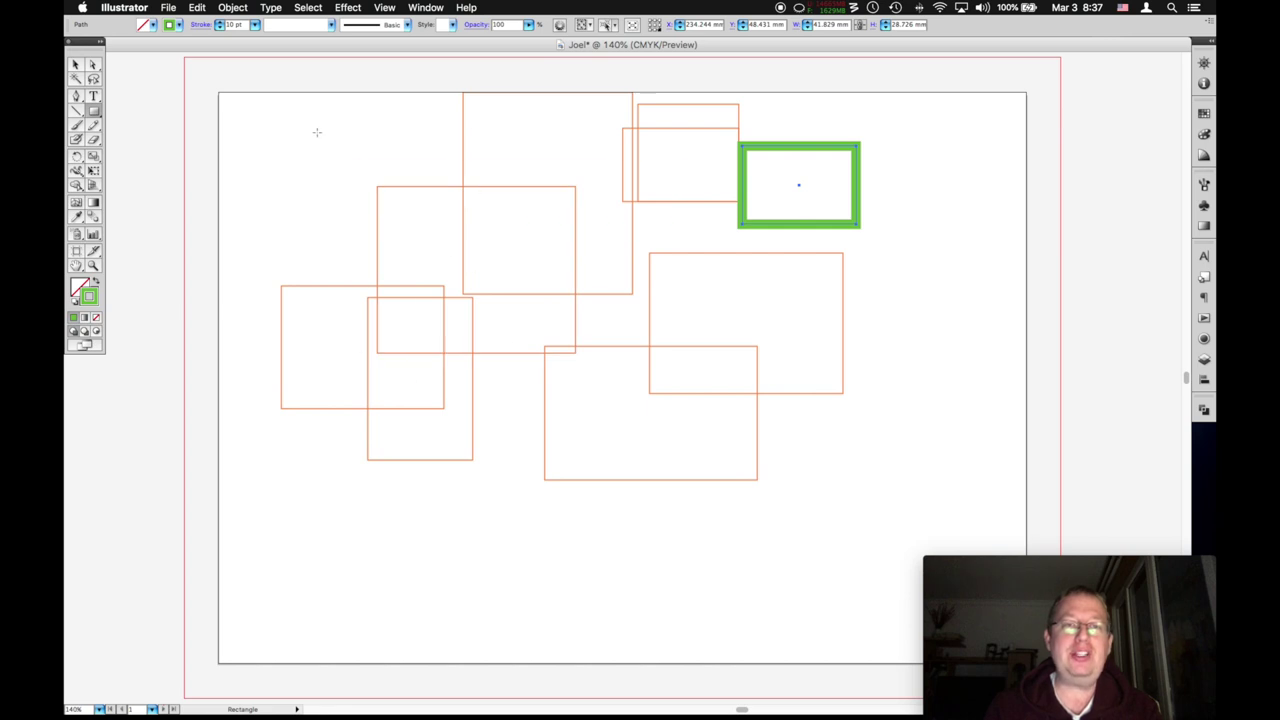
pyautogui.moveTo(317, 132); pyautogui.dragTo(406, 223)
pyautogui.moveTo(431, 155); pyautogui.dragTo(510, 216)
pyautogui.moveTo(526, 166); pyautogui.dragTo(600, 239)
pyautogui.moveTo(602, 242)
pyautogui.mouseDown()
pyautogui.moveTo(636, 247)
pyautogui.moveTo(653, 278)
pyautogui.mouseUp()
pyautogui.moveTo(655, 282); pyautogui.dragTo(748, 360)
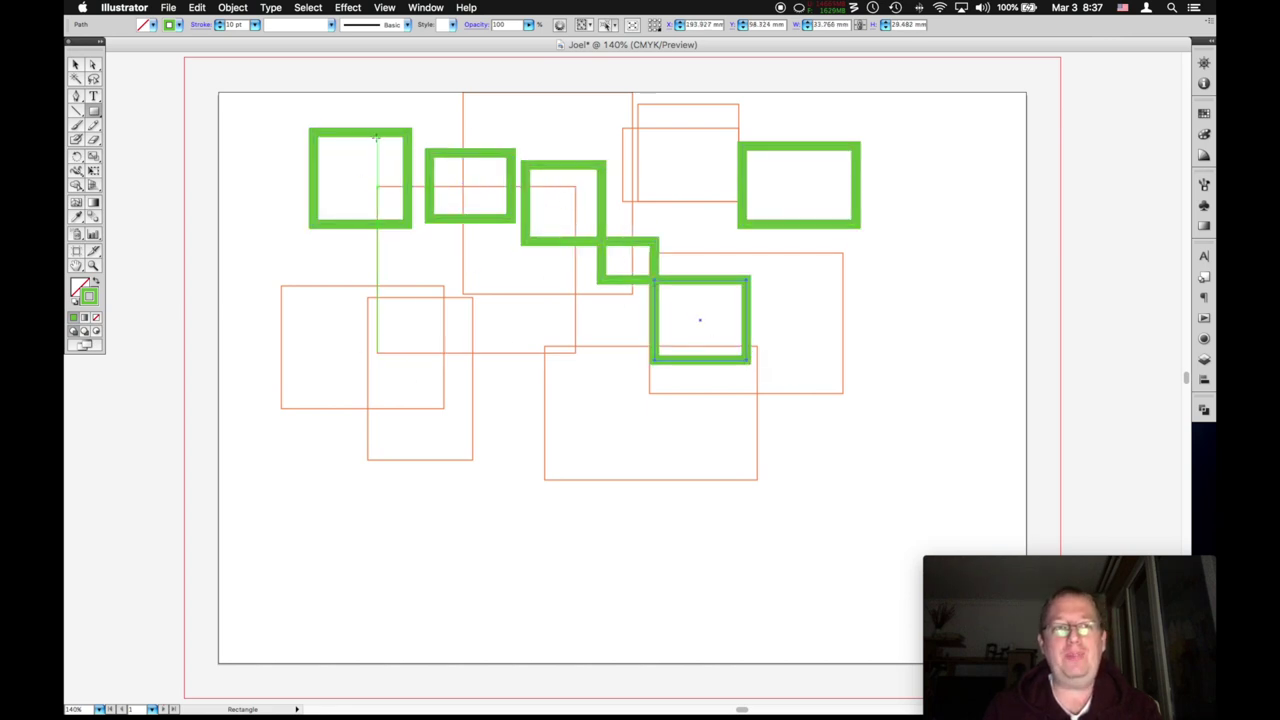
# Move a green square and move and shrink an orange rectangle with the Selection tool.
pyautogui.click(77, 66)
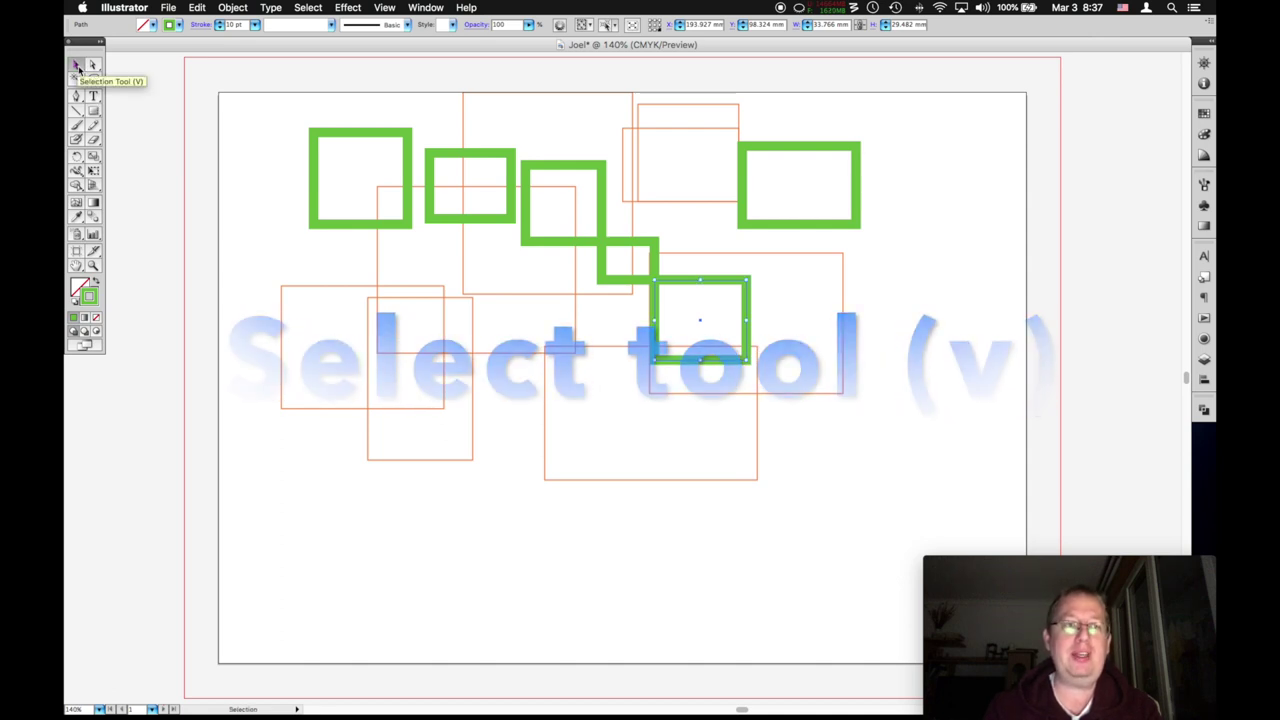
pyautogui.doubleClick(343, 131)
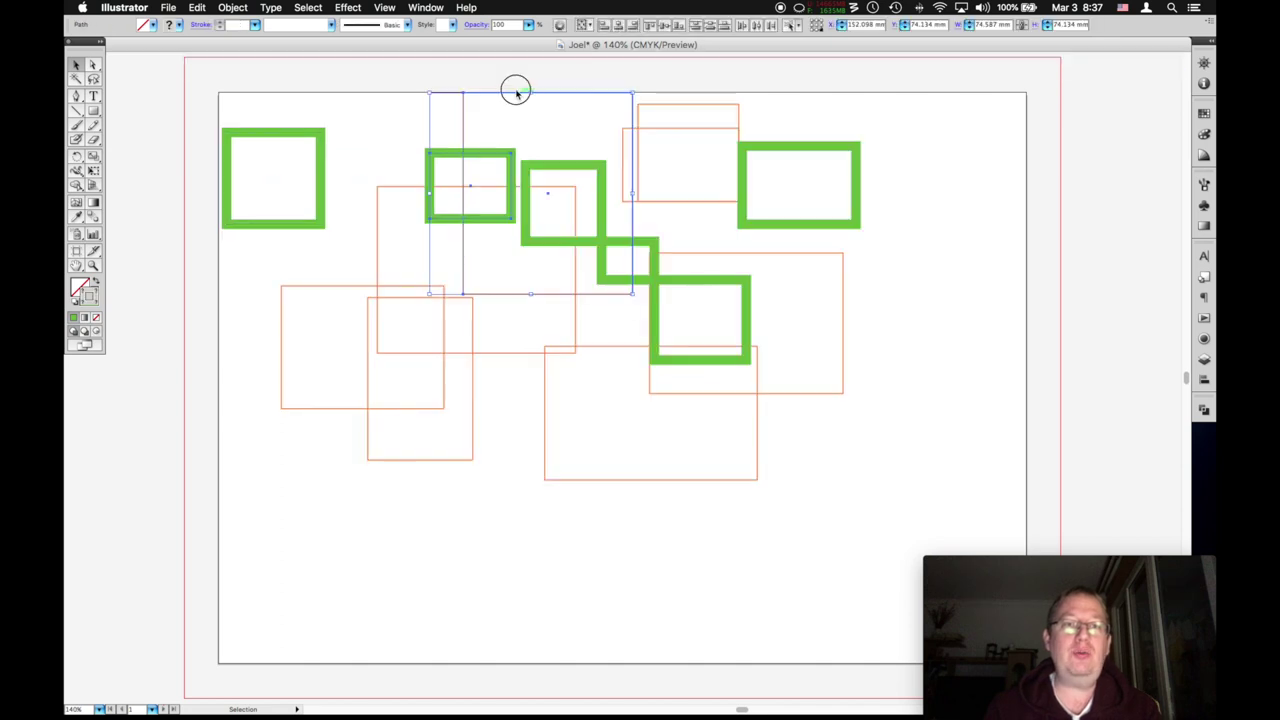
pyautogui.moveTo(514, 89); pyautogui.dragTo(459, 56)
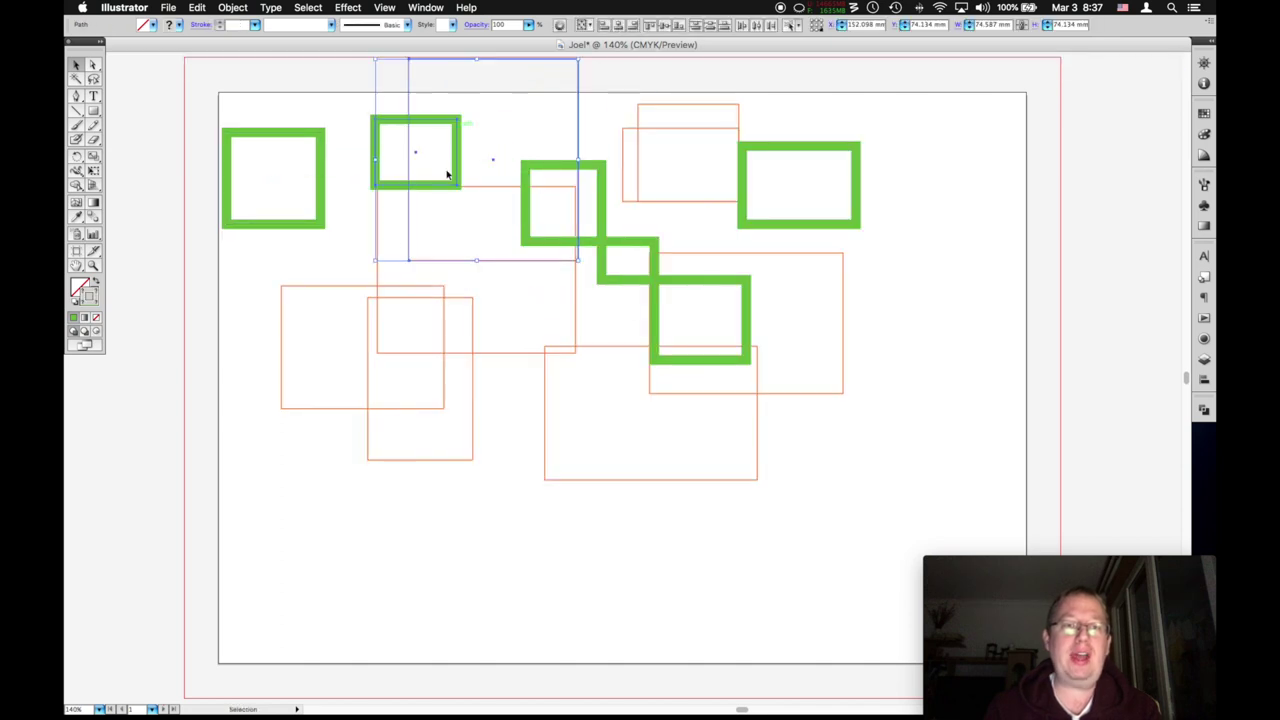
pyautogui.click(308, 272)
pyautogui.click(312, 289)
pyautogui.moveTo(312, 289); pyautogui.dragTo(455, 568)
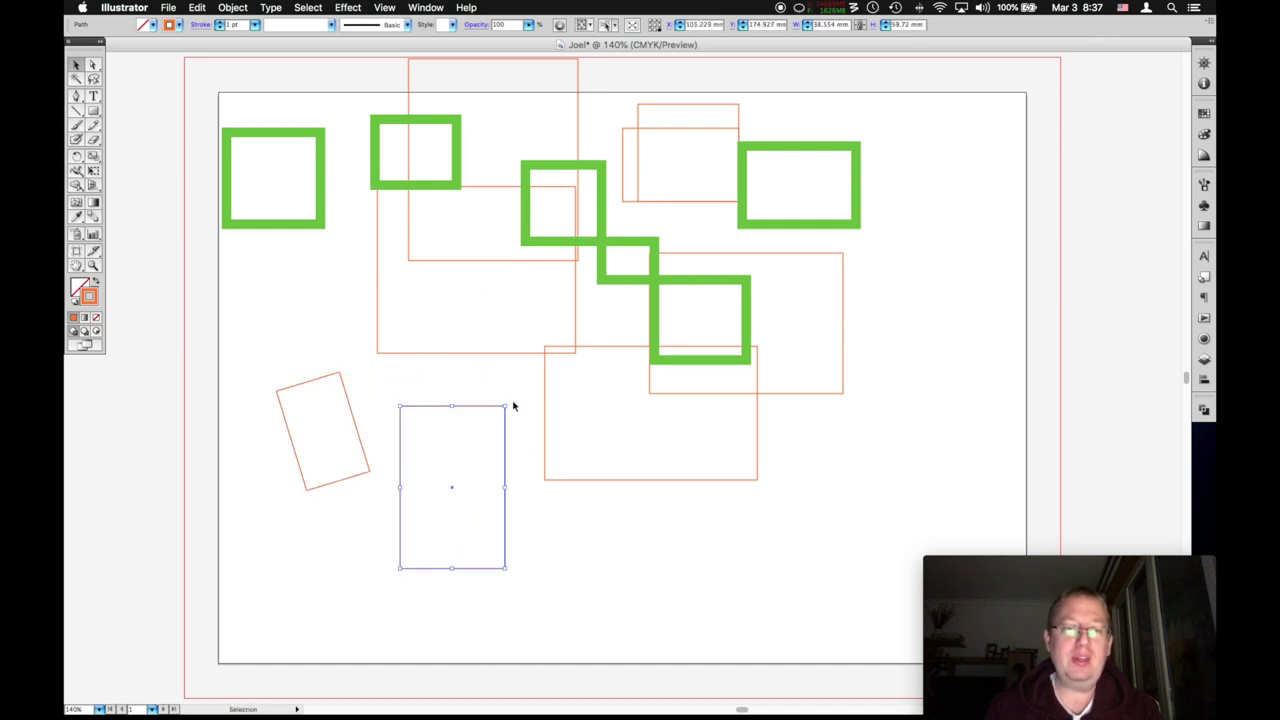
pyautogui.moveTo(513, 406); pyautogui.dragTo(462, 437)
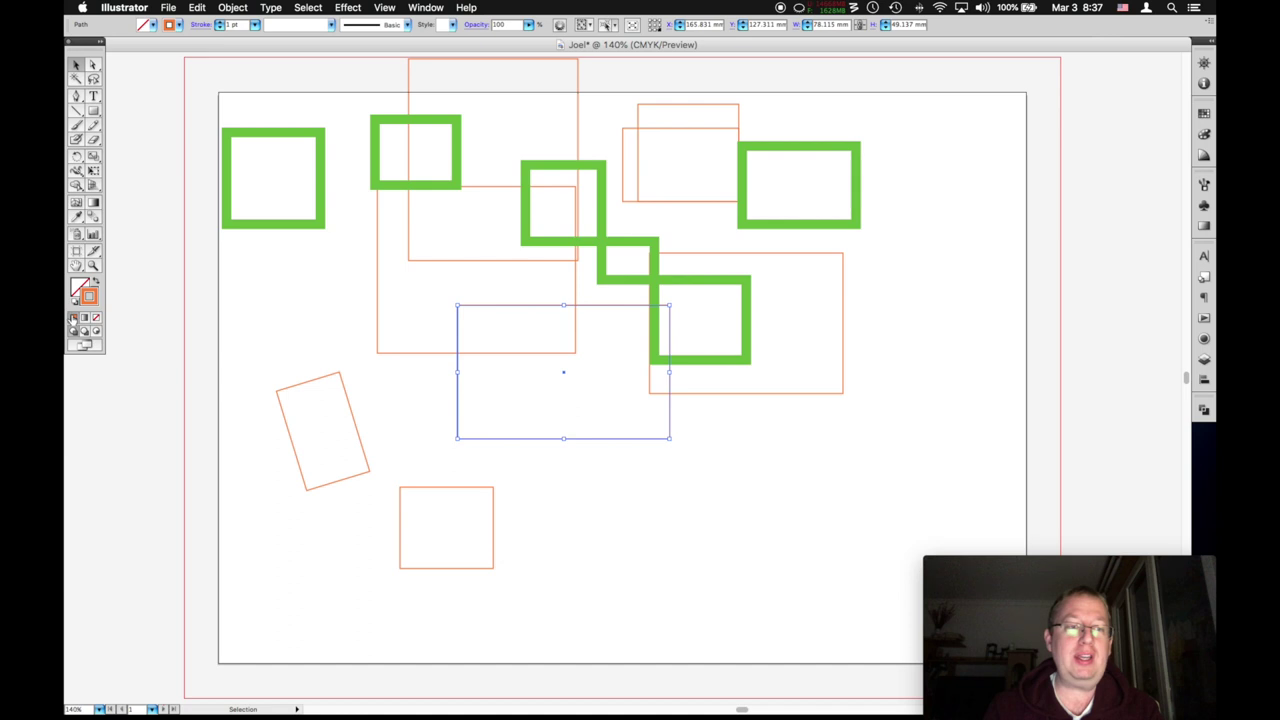
# Give the selected rectangle a light pink stroke and a blue fill.
pyautogui.press('F6')
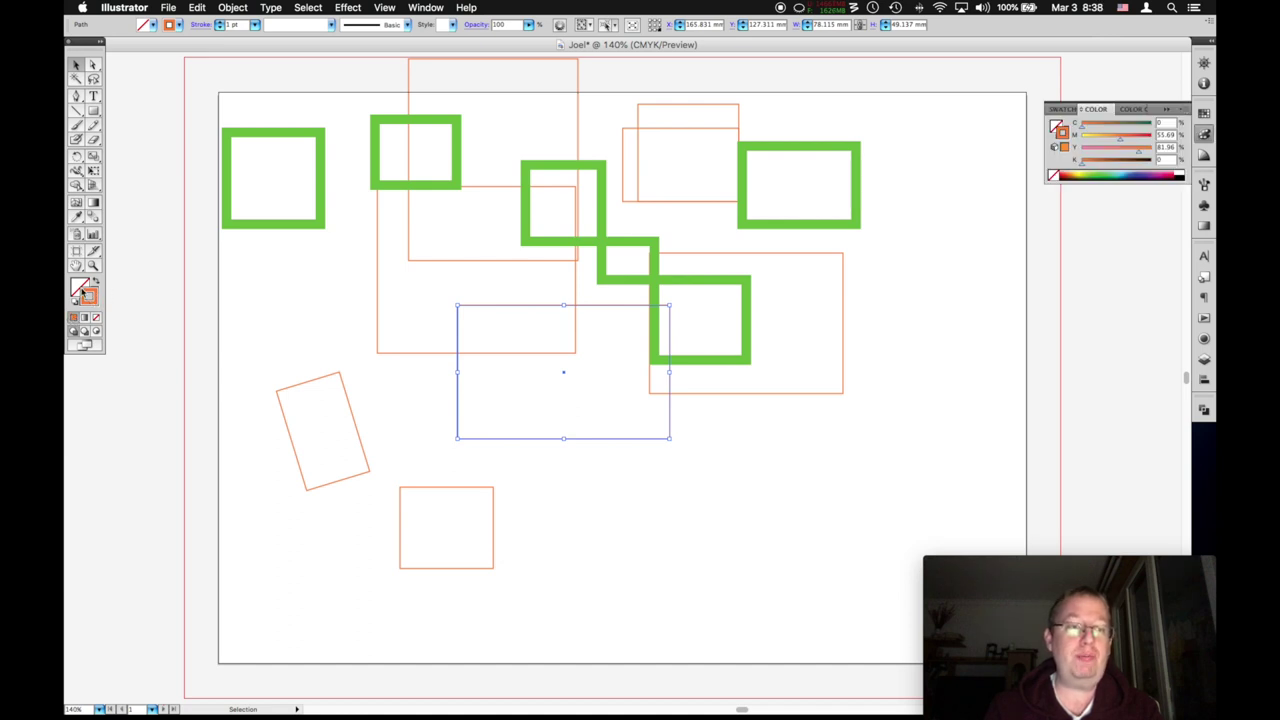
pyautogui.moveTo(1121, 173); pyautogui.dragTo(1158, 167)
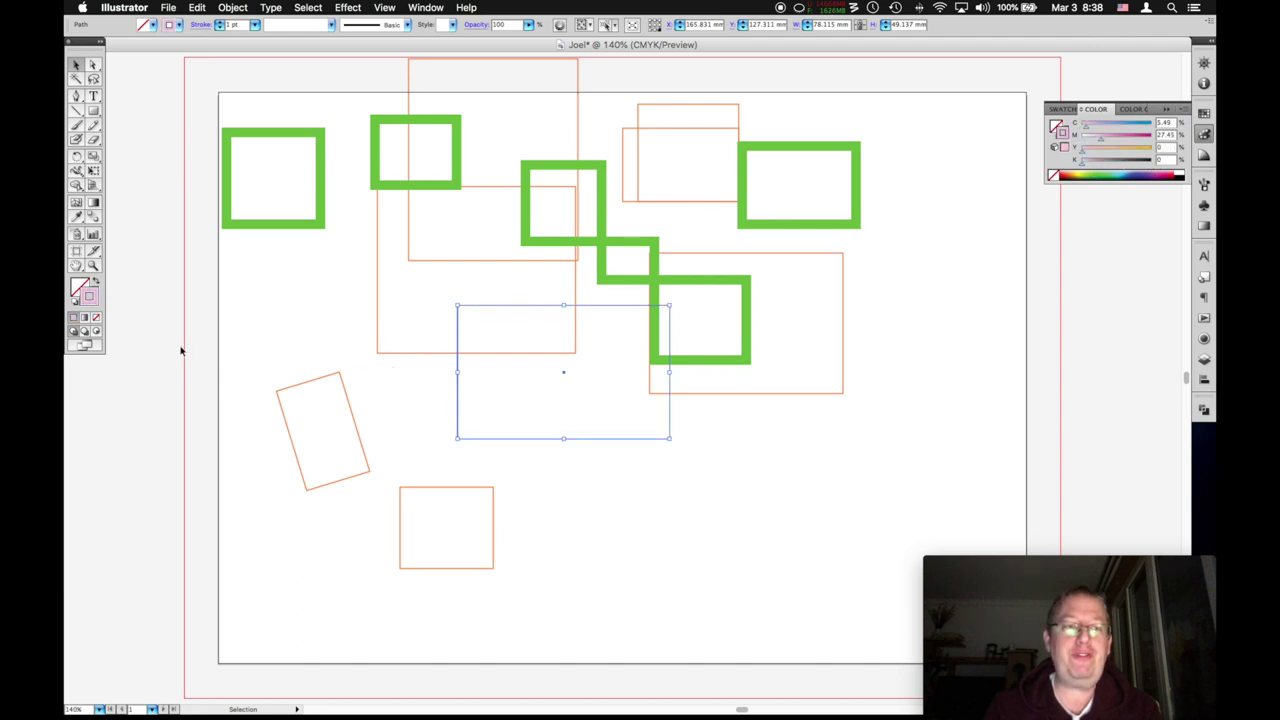
pyautogui.click(78, 288)
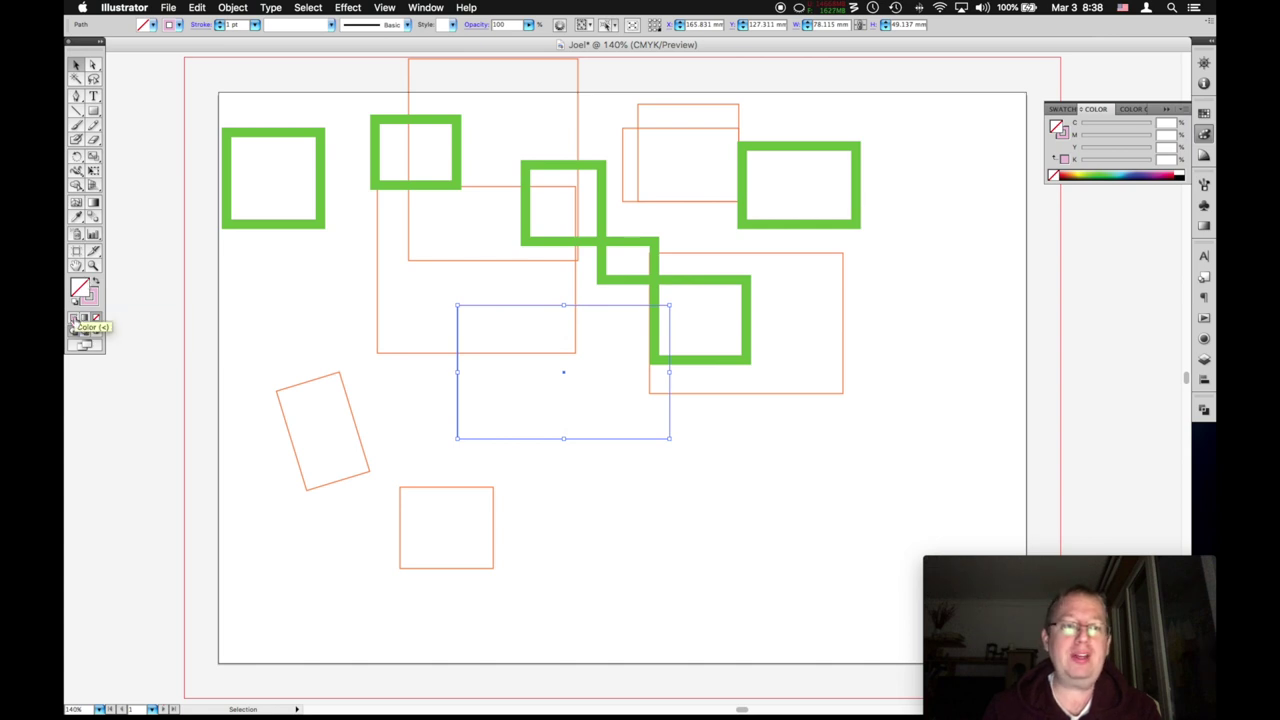
pyautogui.click(74, 319)
pyautogui.moveTo(1113, 171); pyautogui.dragTo(1118, 124)
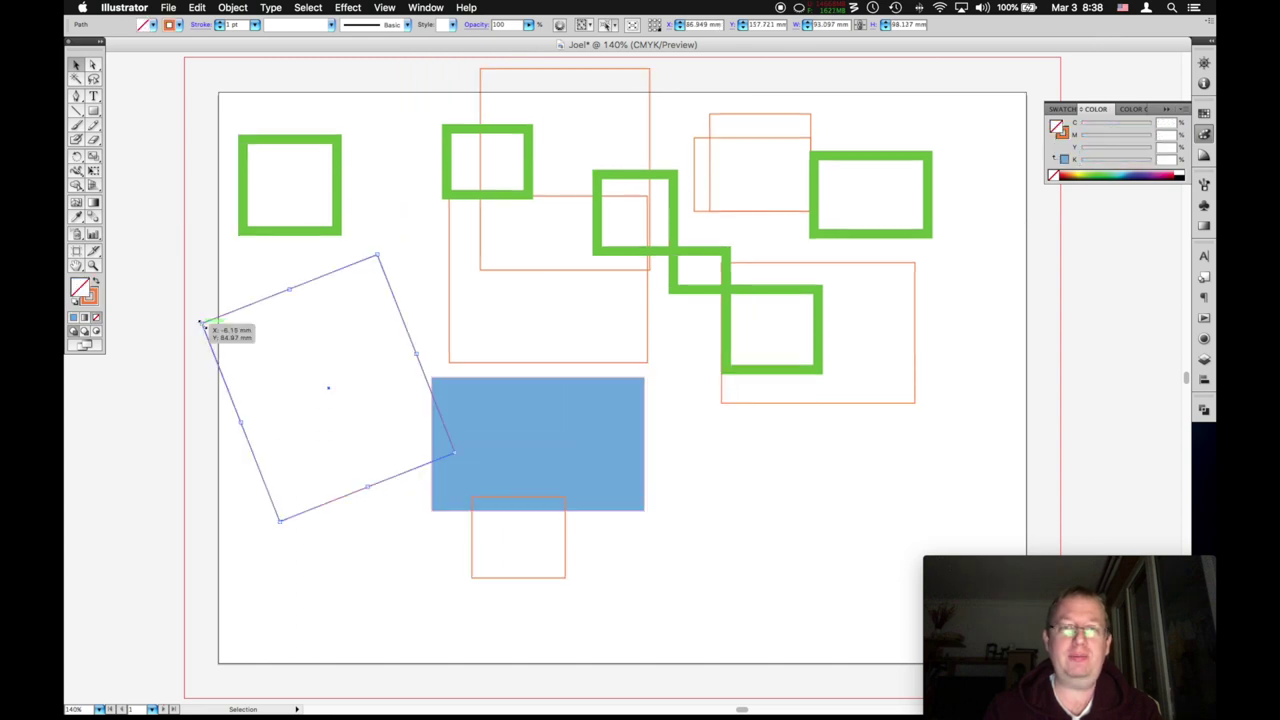
# Rotate an outlined rectangle, then select everything and delete it.
pyautogui.moveTo(203, 326); pyautogui.dragTo(206, 329)
pyautogui.press('super+a')
pyautogui.press('Delete')
# Draw a rounded rectangle, a wide ellipse, a circle and a tall narrow ellipse.
pyautogui.click(263, 260)
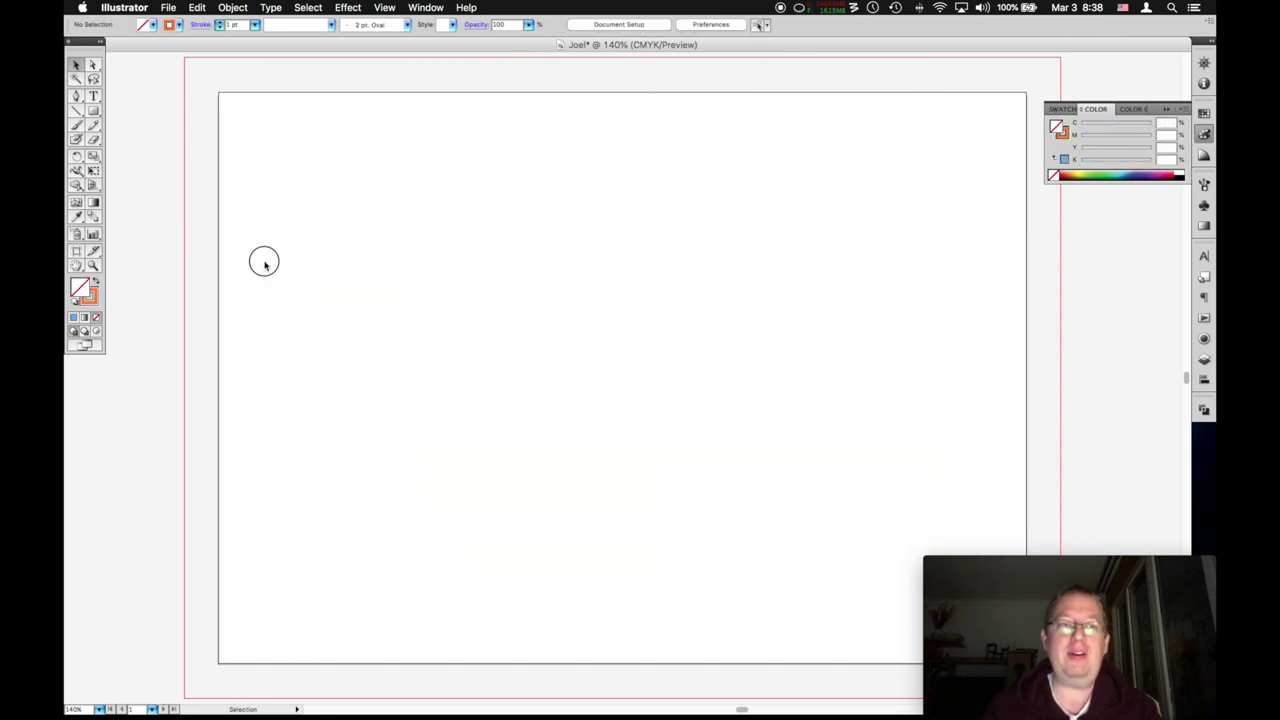
pyautogui.moveTo(95, 116); pyautogui.dragTo(170, 128)
pyautogui.moveTo(314, 161); pyautogui.dragTo(506, 307)
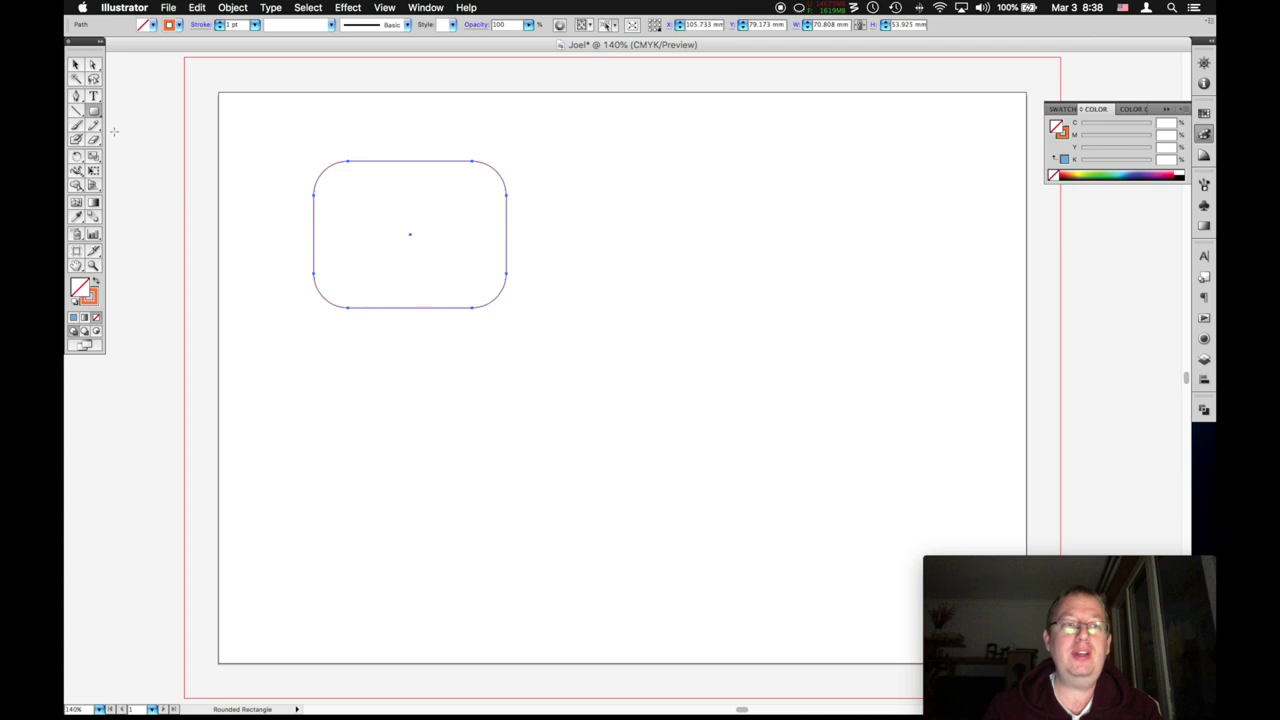
pyautogui.moveTo(96, 116); pyautogui.dragTo(131, 149)
pyautogui.moveTo(618, 229); pyautogui.dragTo(818, 302)
pyautogui.moveTo(823, 130); pyautogui.dragTo(912, 218)
pyautogui.scroll(-1, 777, 178)
pyautogui.hscroll(1, 777, 178)
pyautogui.moveTo(720, 201); pyautogui.dragTo(666, 97)
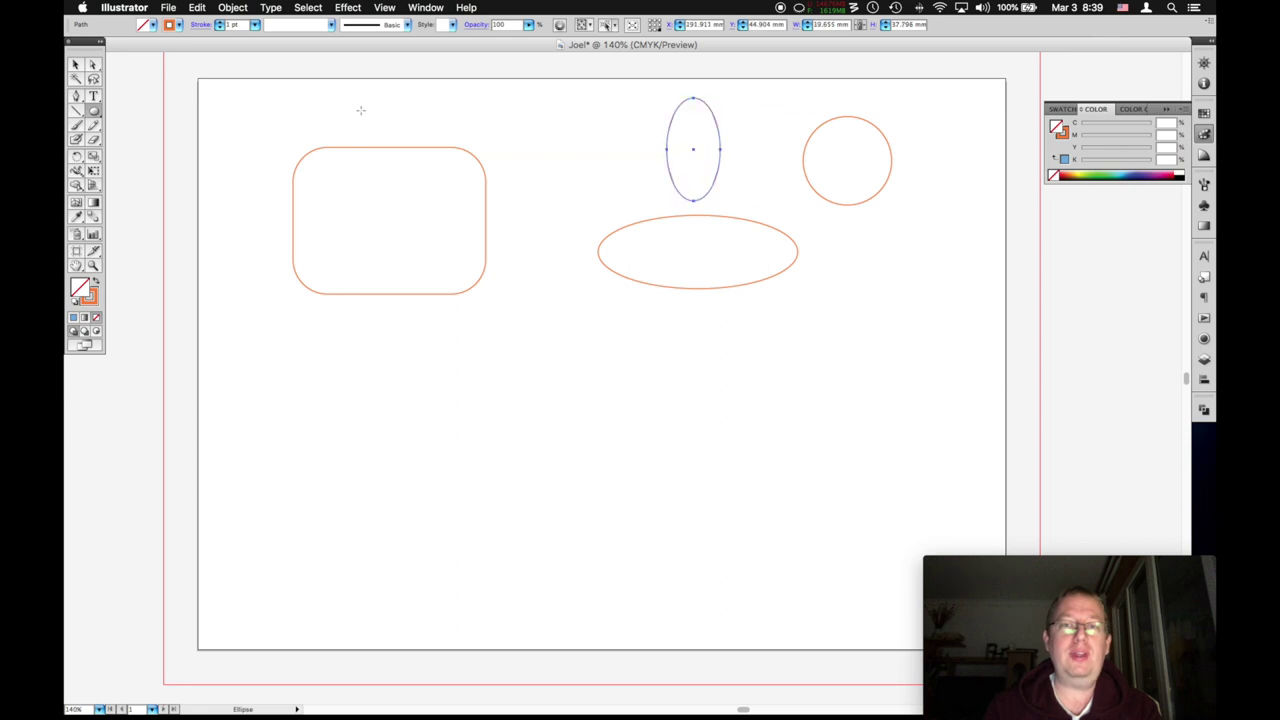
# Draw a large hexagon and a smaller one to its left with the Polygon tool.
pyautogui.moveTo(94, 113); pyautogui.dragTo(165, 157)
pyautogui.hscroll(1, 473, 384)
pyautogui.moveTo(594, 486); pyautogui.dragTo(463, 378)
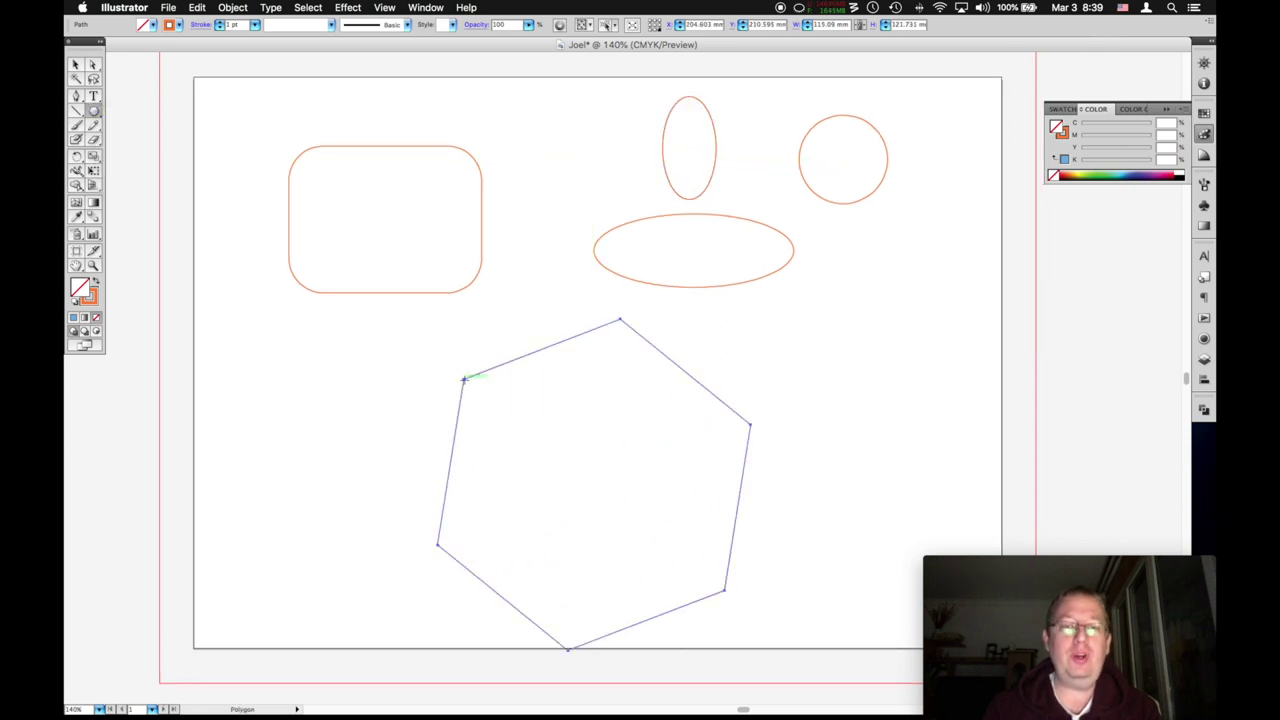
pyautogui.moveTo(351, 380); pyautogui.dragTo(278, 397)
# Draw a lens flare across the artboard, then select all and delete everything.
pyautogui.moveTo(104, 112); pyautogui.dragTo(157, 185)
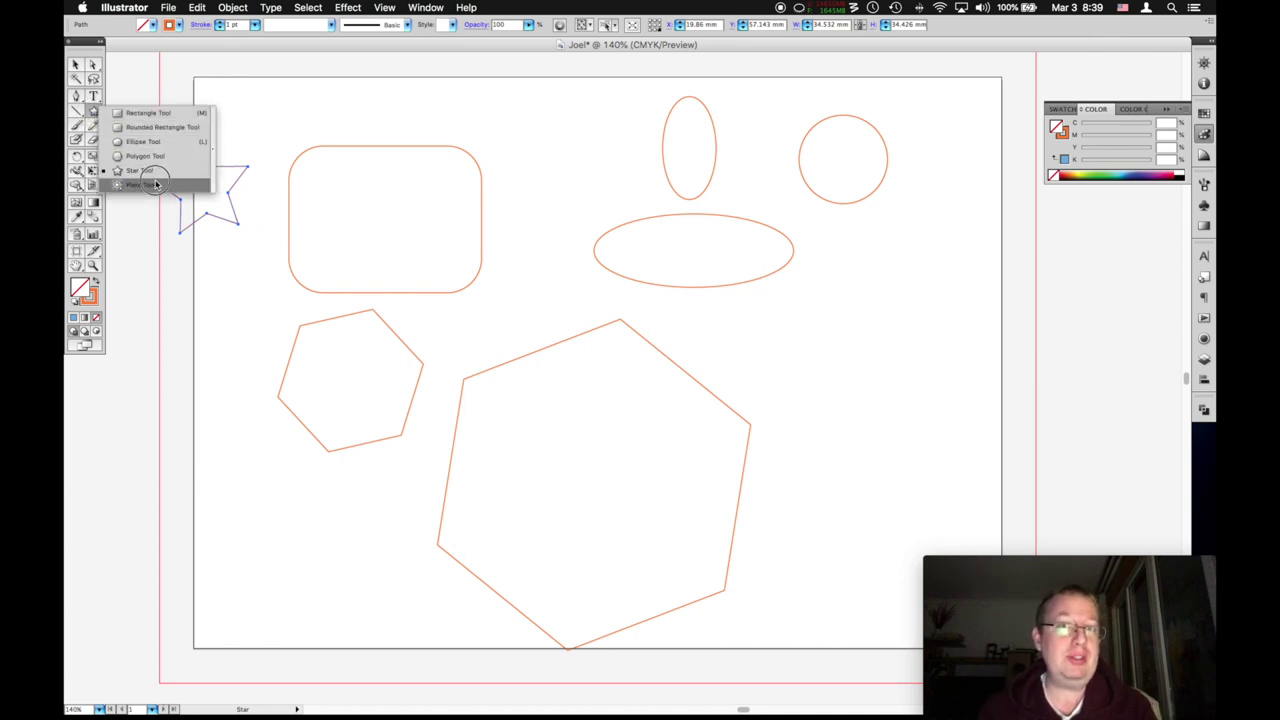
pyautogui.moveTo(155, 185); pyautogui.dragTo(157, 184)
pyautogui.moveTo(477, 291); pyautogui.dragTo(900, 178)
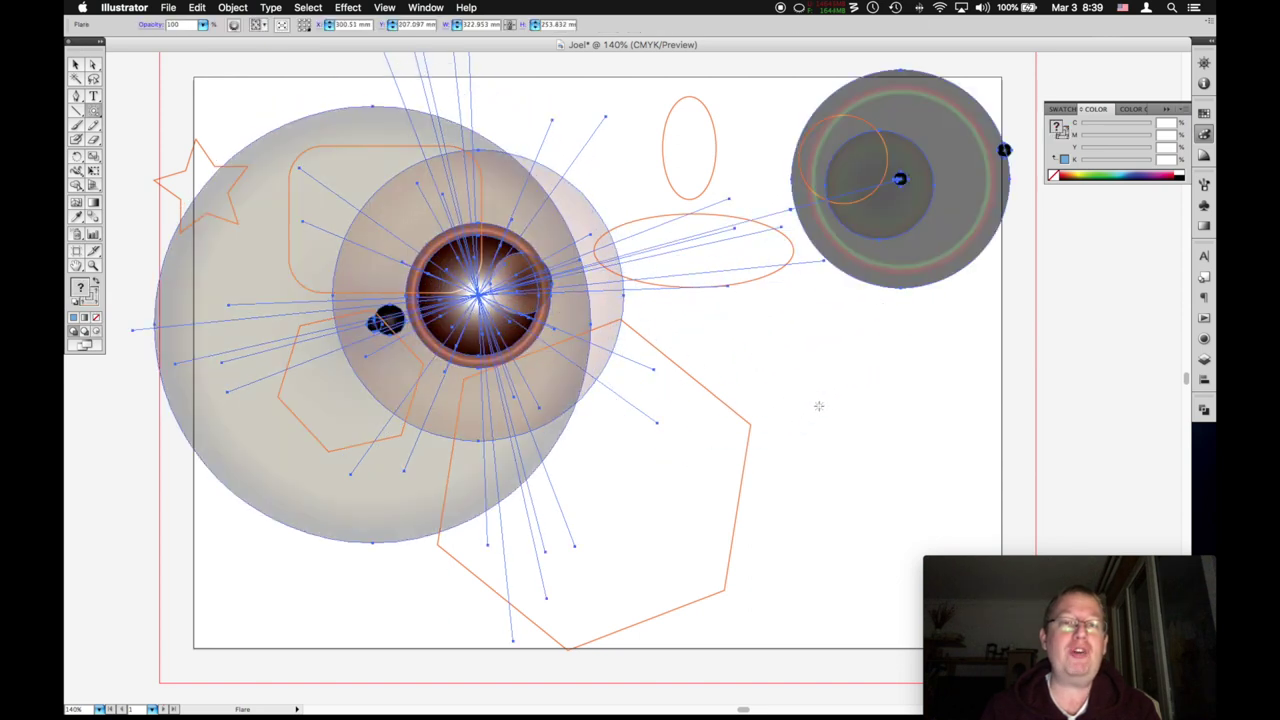
pyautogui.press('super+a')
pyautogui.press('BackSpace')
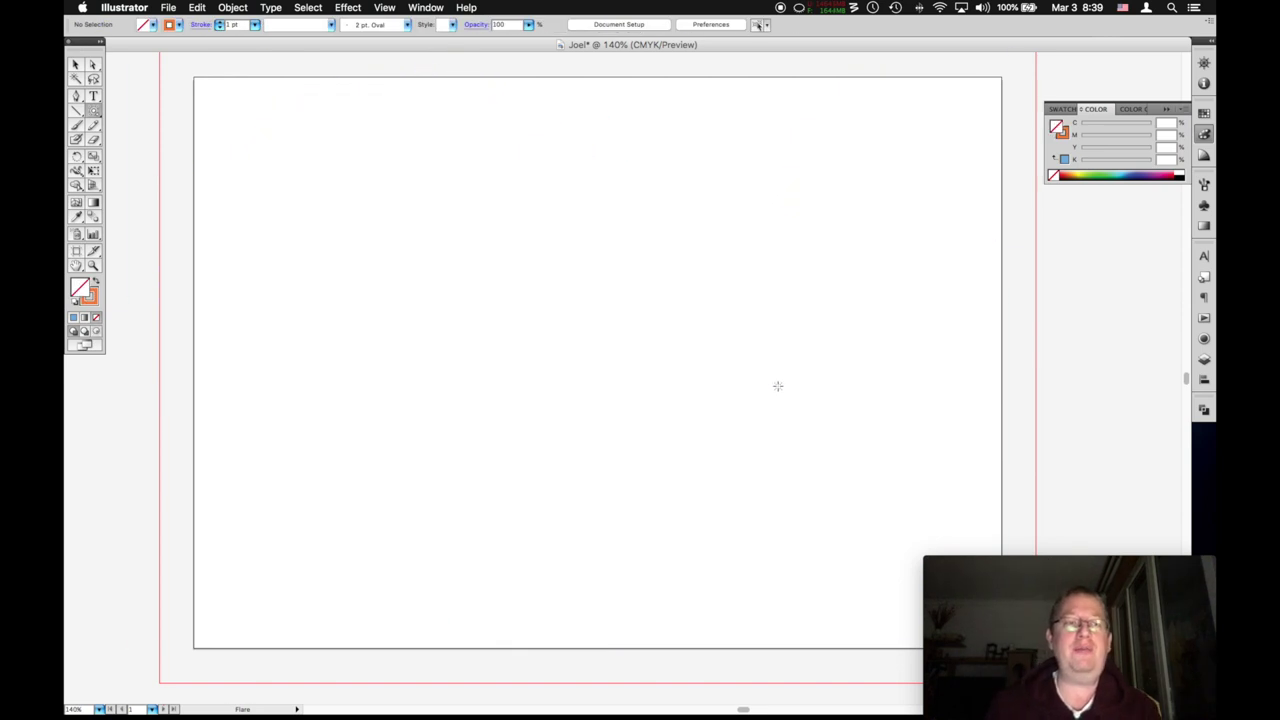
# Draw one unfilled ellipse, about 94.7 × 83.2 mm, in the artboard's upper left.
pyautogui.moveTo(96, 112); pyautogui.dragTo(191, 118)
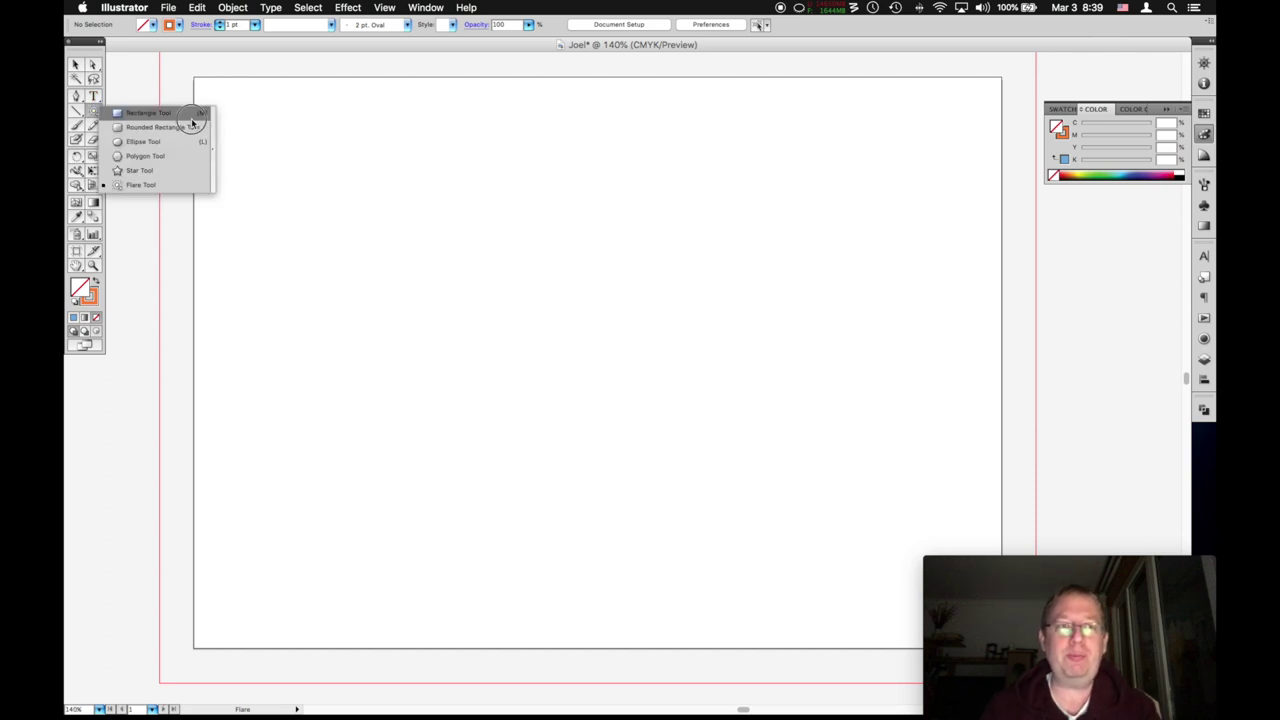
pyautogui.moveTo(191, 118); pyautogui.dragTo(93, 113)
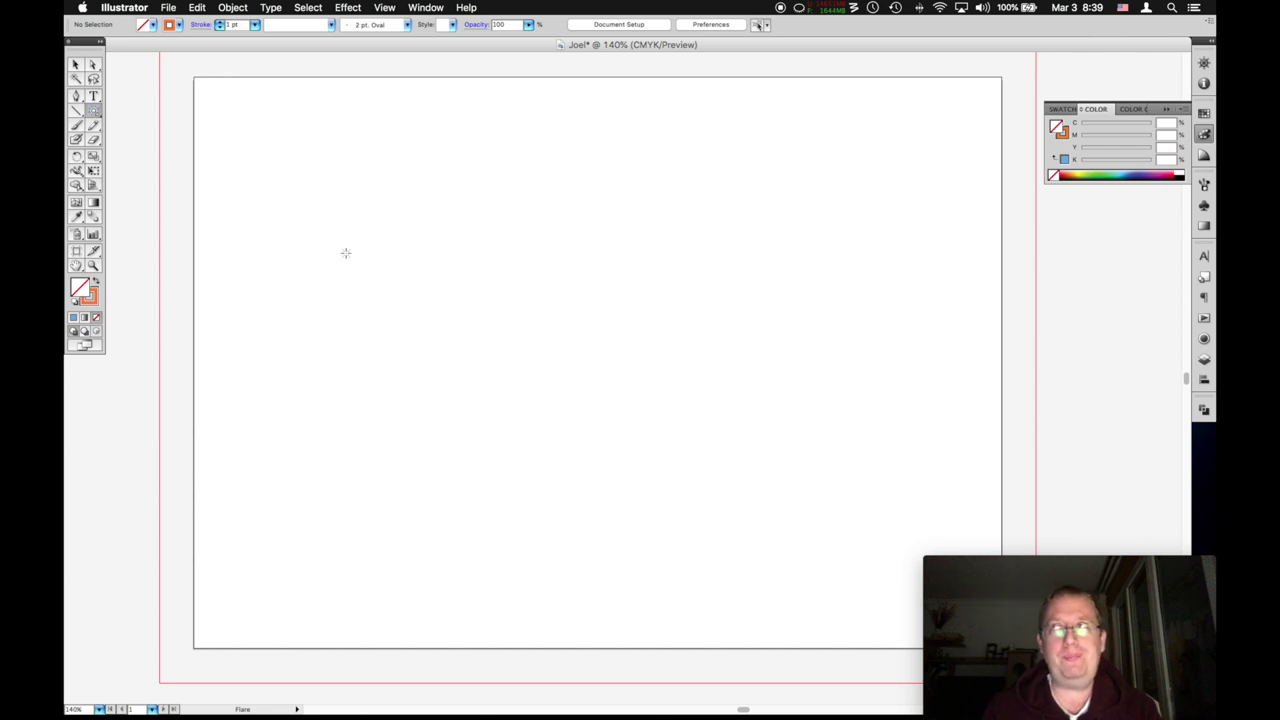
pyautogui.moveTo(94, 104); pyautogui.dragTo(166, 138)
pyautogui.moveTo(356, 177); pyautogui.dragTo(613, 402)
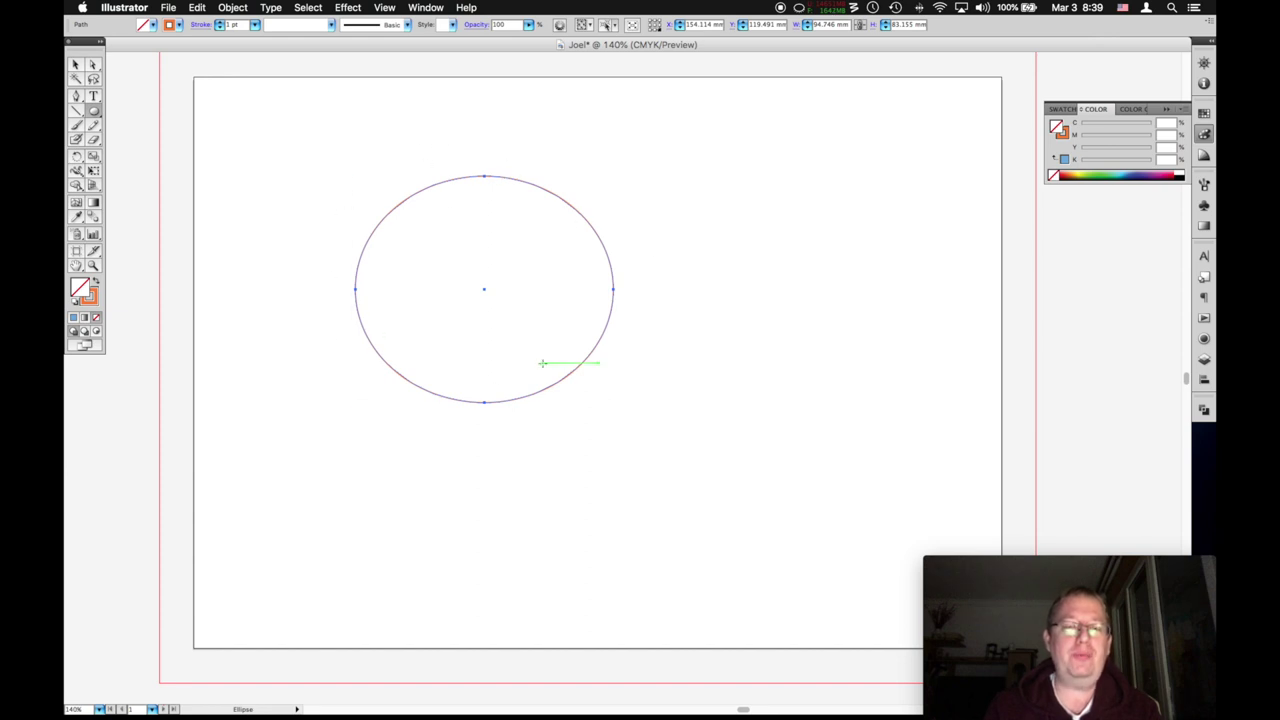
pyautogui.press('v')
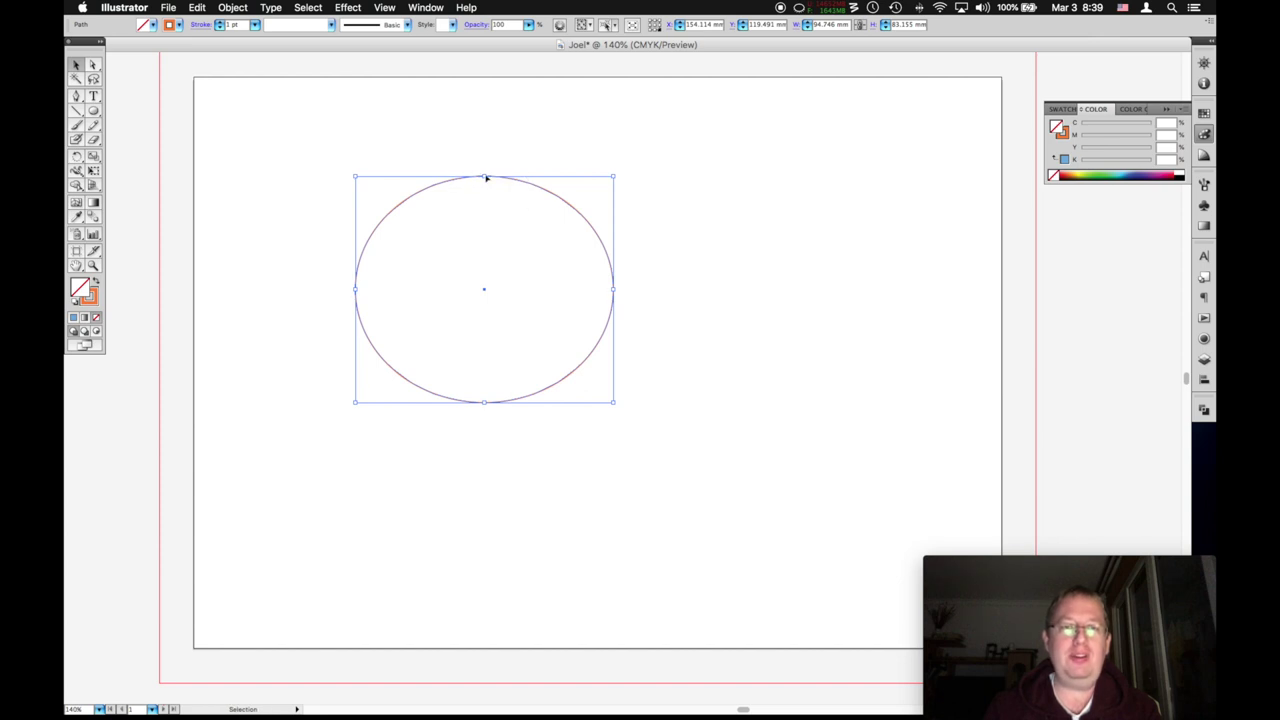
pyautogui.press('super+equal')
pyautogui.press('super+equal')
pyautogui.press('super+equal')
pyautogui.press('super+equal')
pyautogui.press('super+equal')
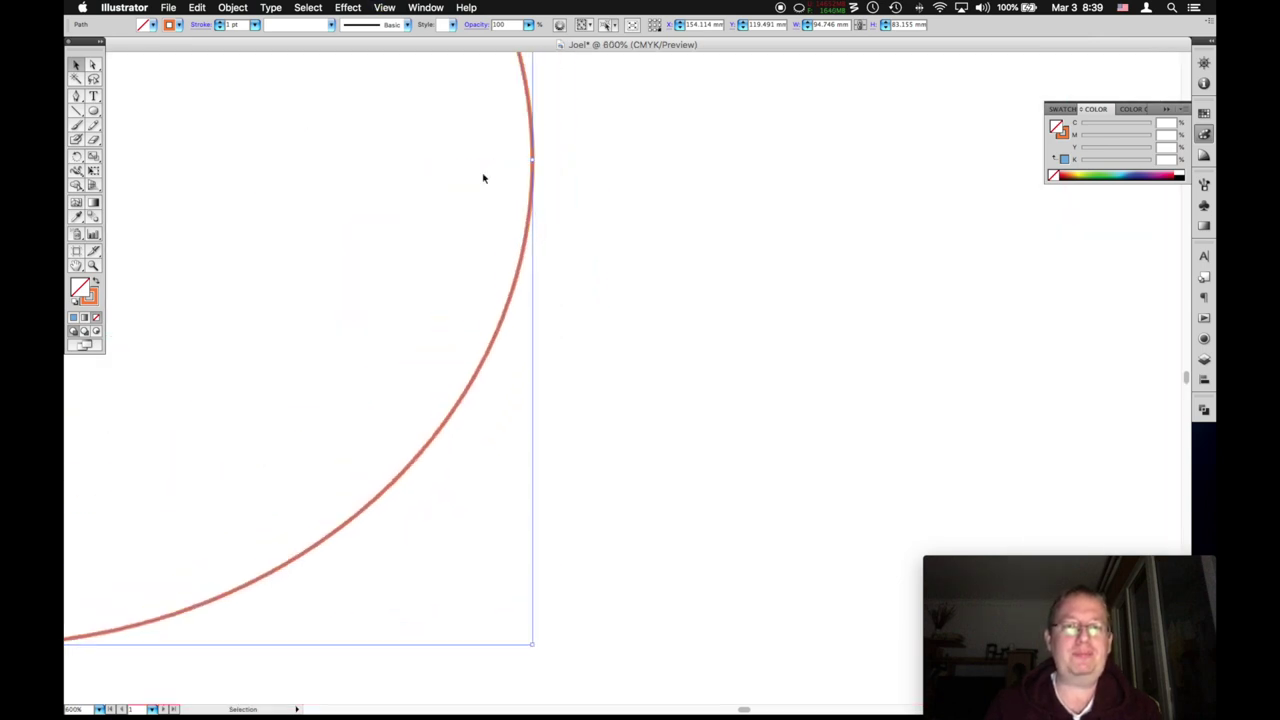
pyautogui.press('z')
pyautogui.moveTo(486, 229); pyautogui.dragTo(538, 282)
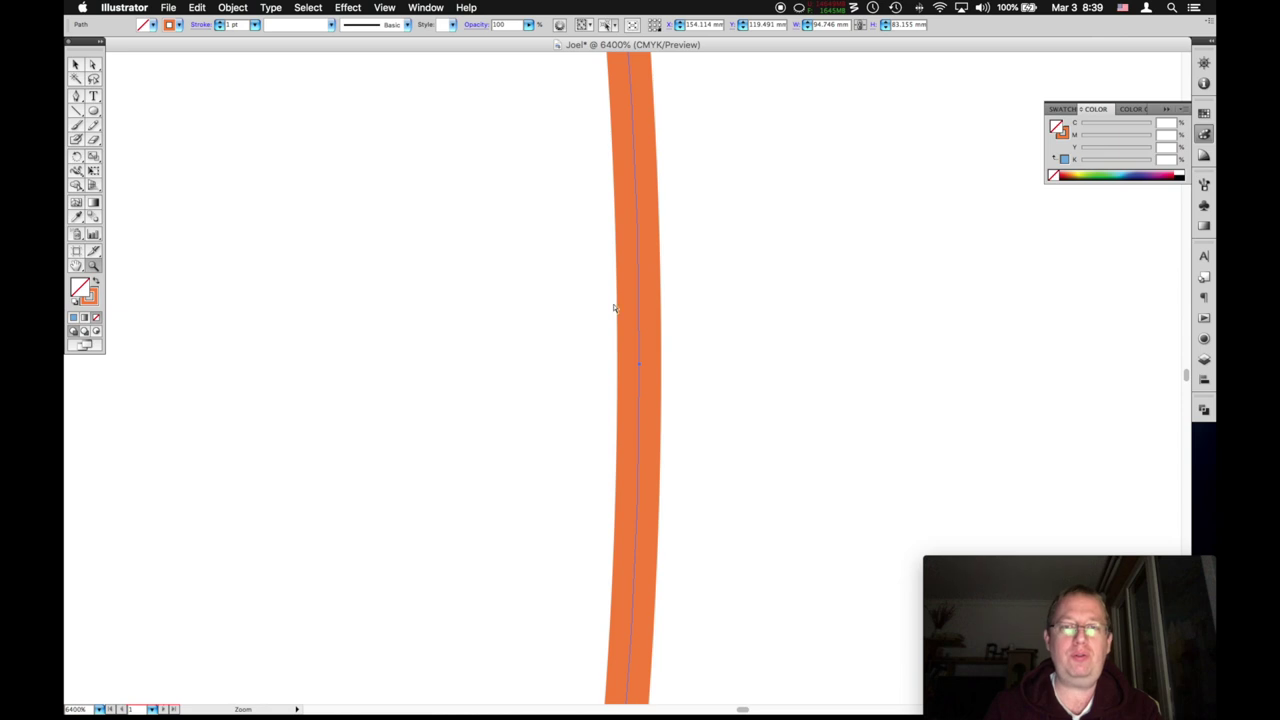
pyautogui.press('a')
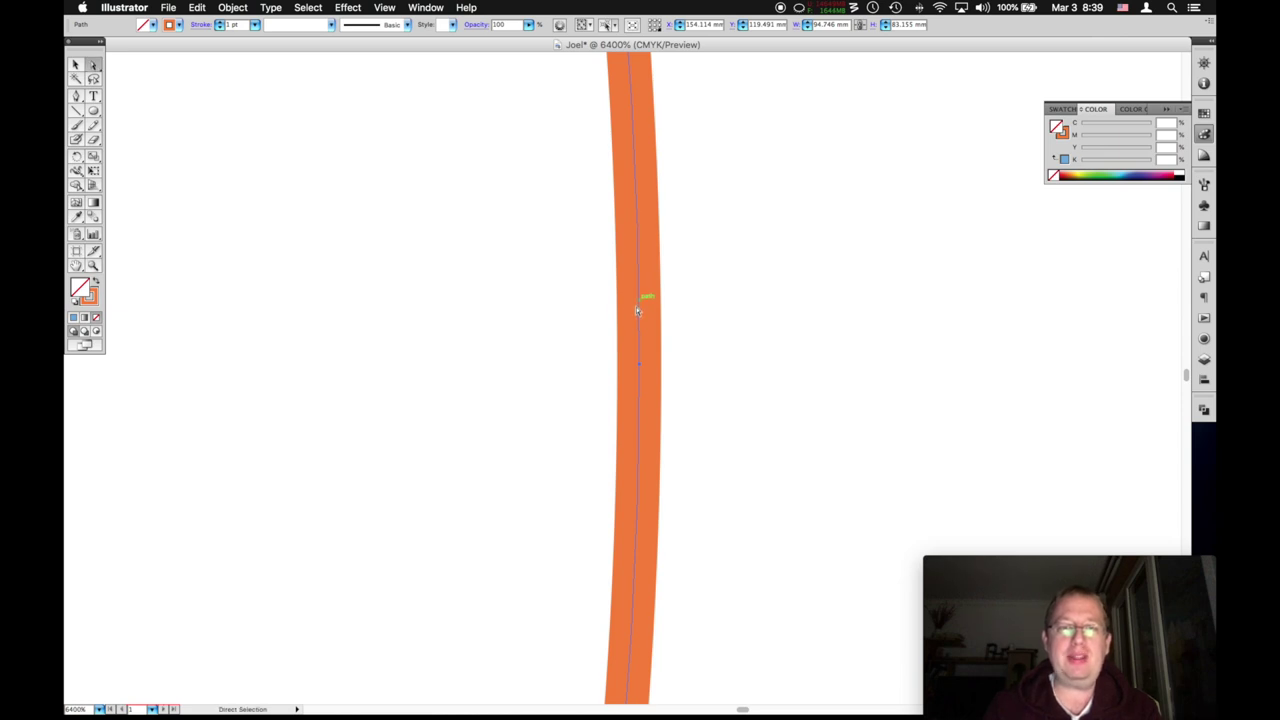
pyautogui.moveTo(639, 363); pyautogui.dragTo(641, 368)
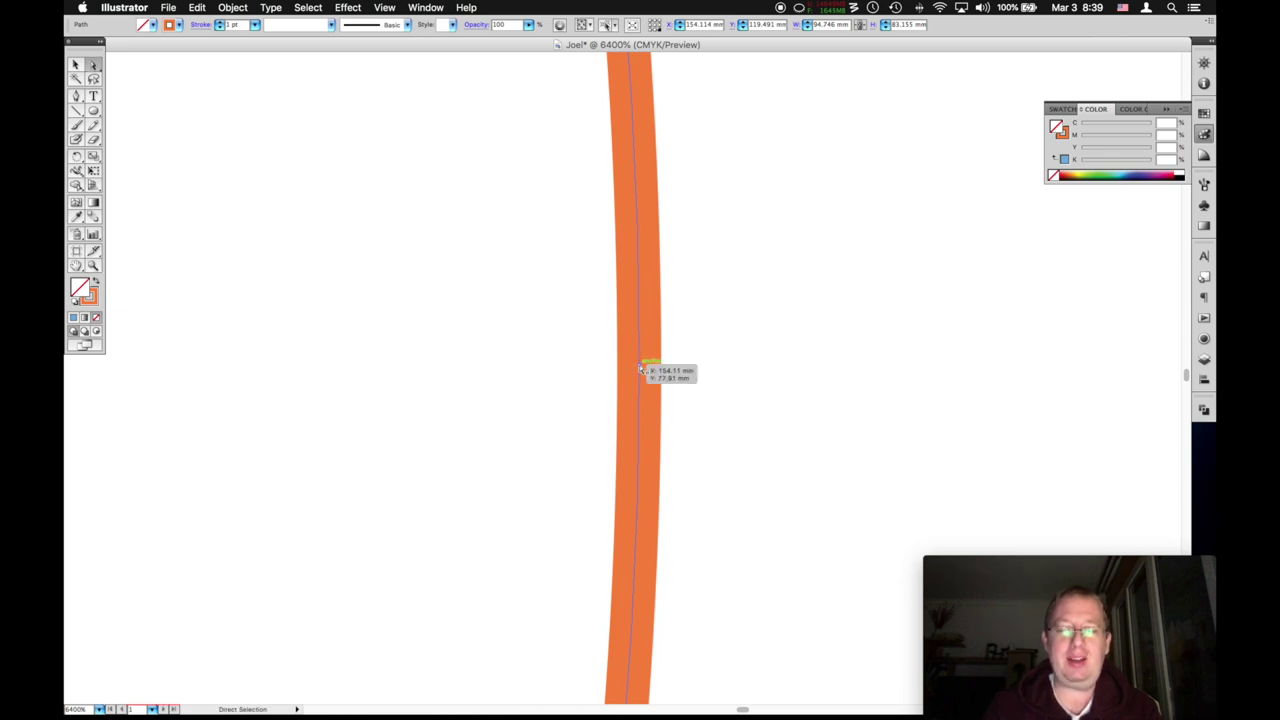
pyautogui.press('super+minus')
pyautogui.press('super+minus')
pyautogui.press('super+minus')
pyautogui.press('super+minus')
pyautogui.press('super+minus')
pyautogui.press('super+minus')
pyautogui.press('super+minus')
pyautogui.press('super+minus')
pyautogui.press('super+minus')
pyautogui.press('super+minus')
pyautogui.press('super+minus')
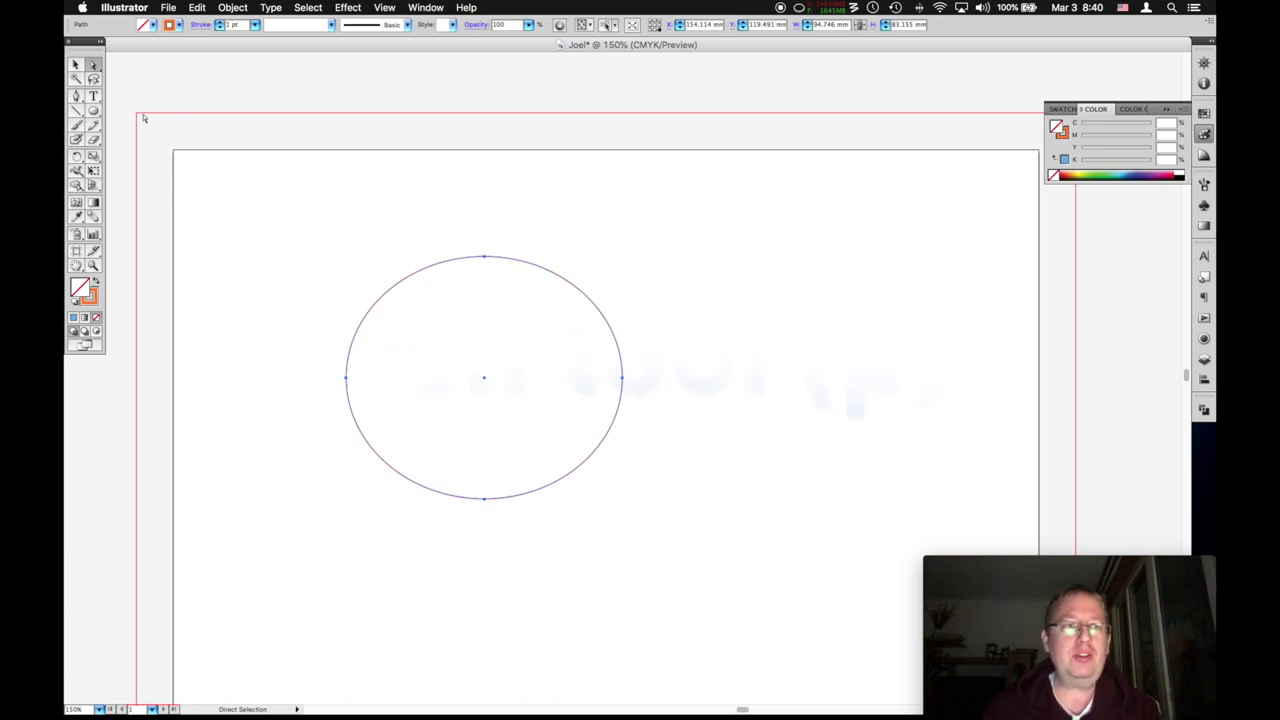
pyautogui.click(75, 97)
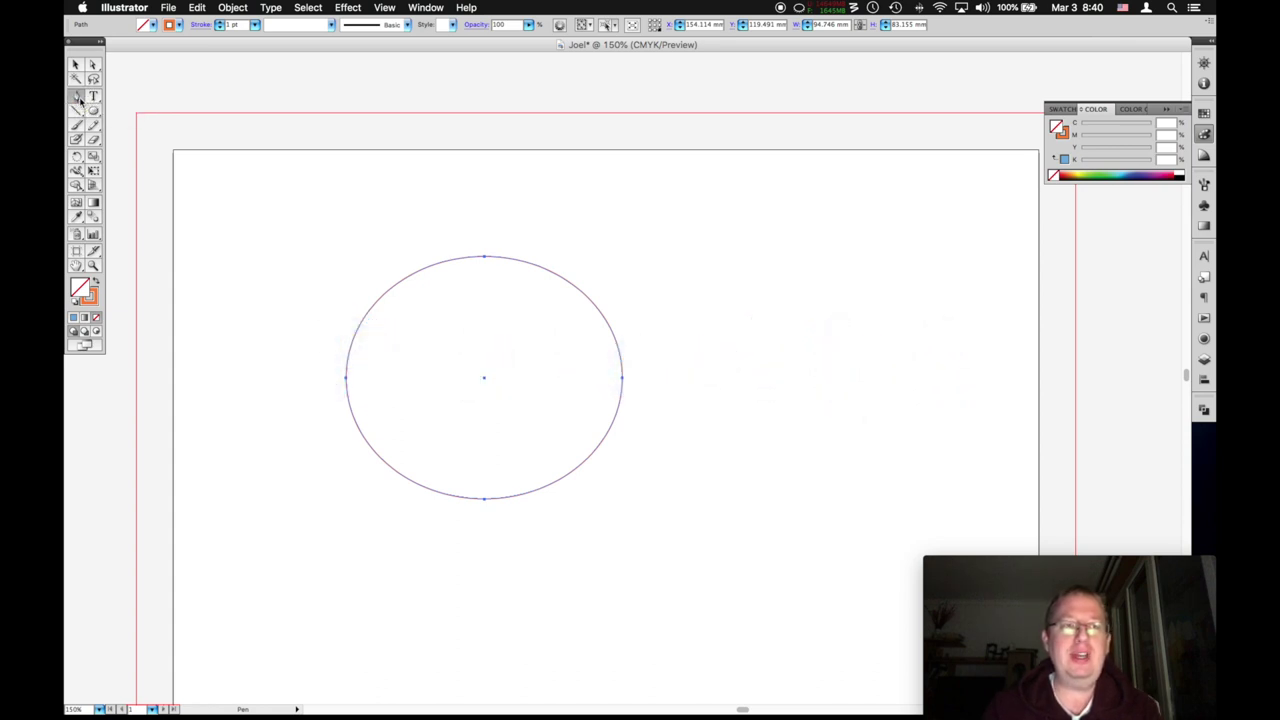
pyautogui.click(554, 190)
pyautogui.click(647, 267)
pyautogui.click(701, 177)
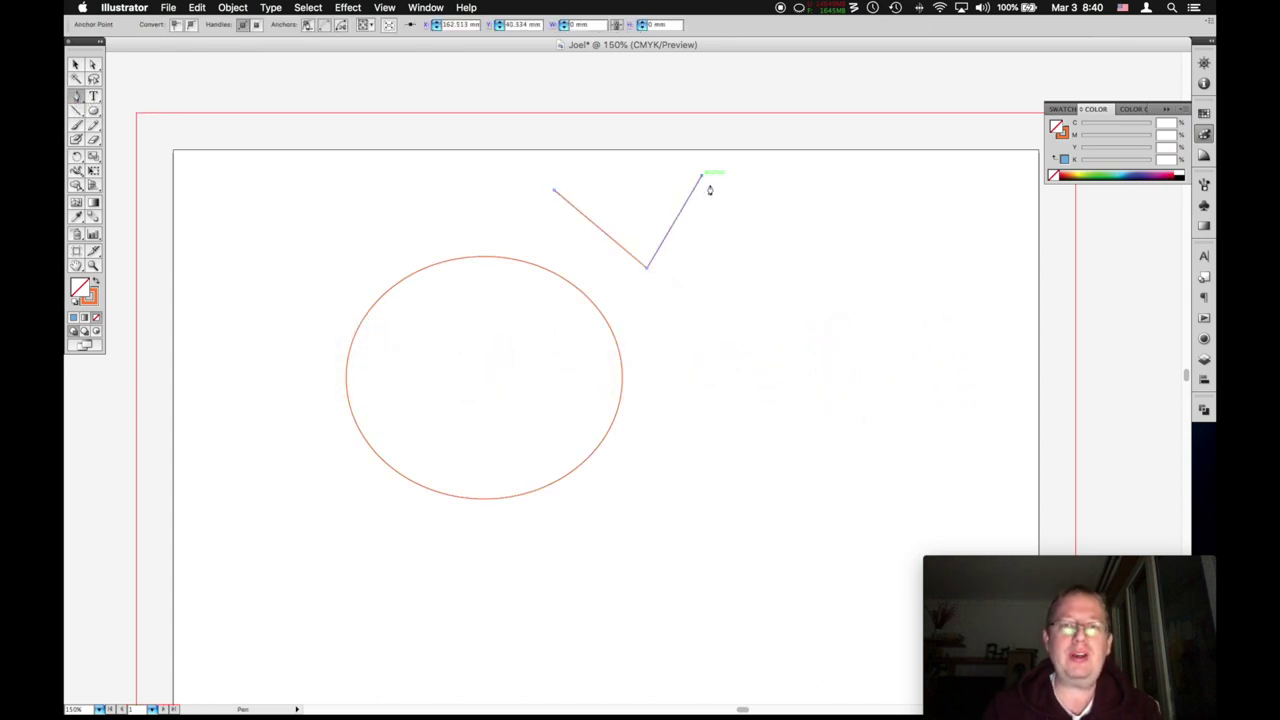
pyautogui.click(790, 296)
pyautogui.click(697, 339)
pyautogui.click(834, 377)
pyautogui.click(687, 431)
pyautogui.click(798, 469)
pyautogui.click(677, 515)
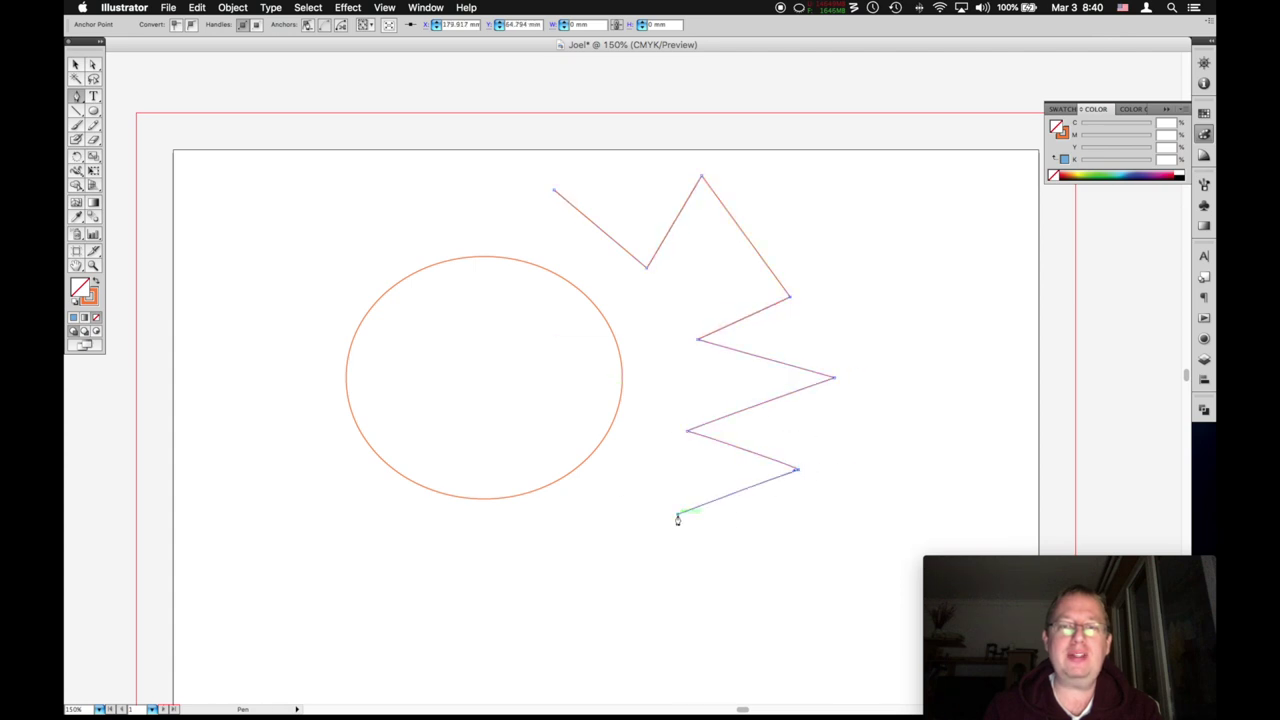
pyautogui.click(675, 597)
pyautogui.click(622, 508)
pyautogui.click(536, 601)
pyautogui.click(514, 545)
pyautogui.click(405, 630)
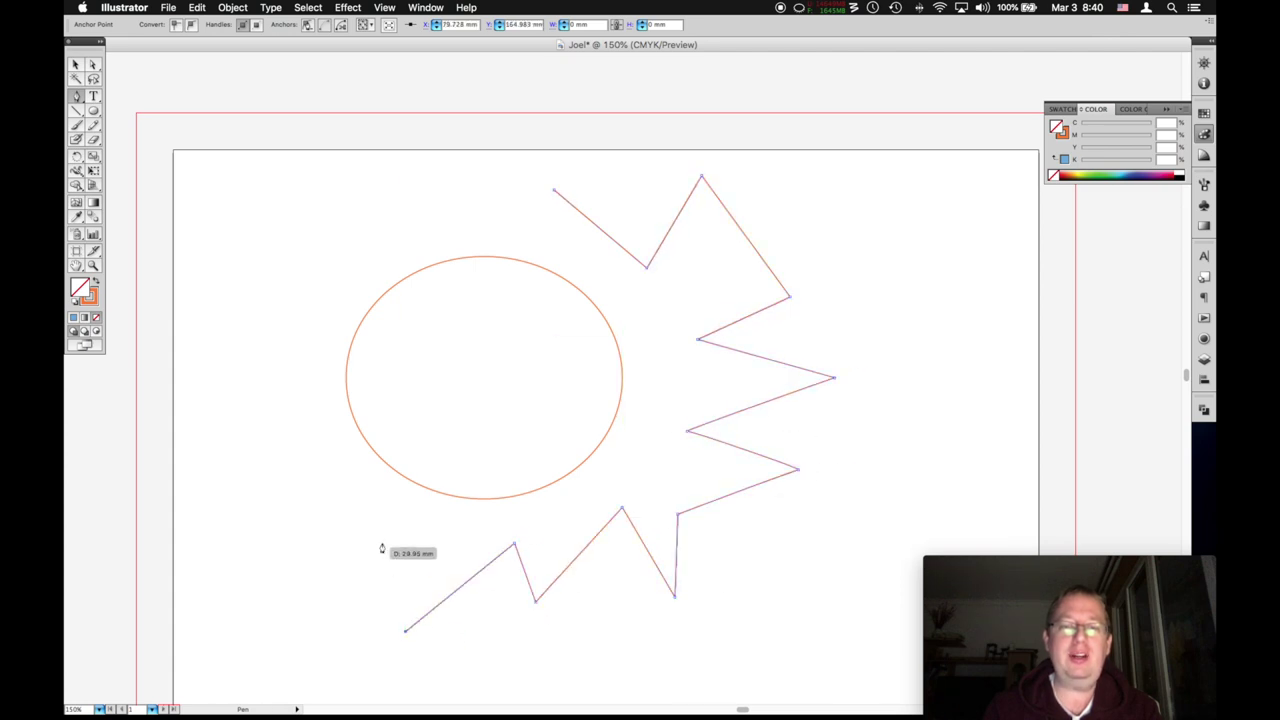
pyautogui.click(381, 543)
pyautogui.click(315, 578)
pyautogui.click(304, 467)
pyautogui.click(241, 475)
pyautogui.click(302, 383)
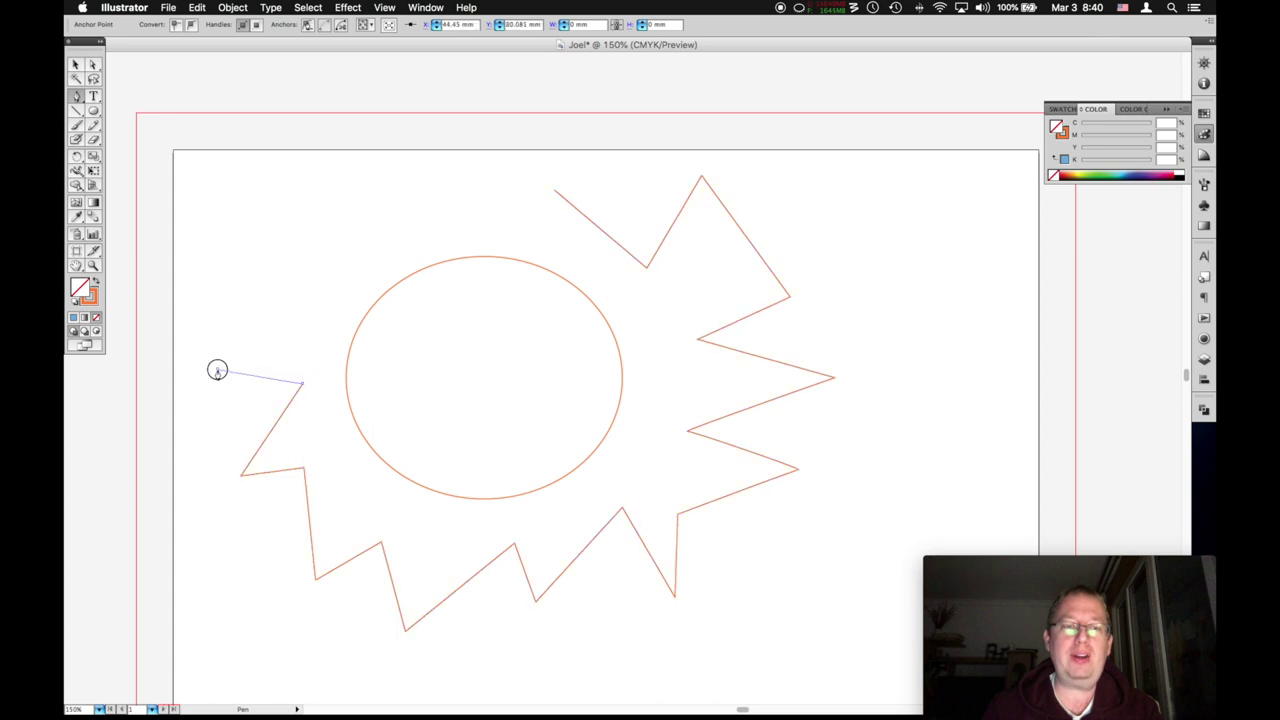
pyautogui.click(218, 370)
pyautogui.click(325, 295)
pyautogui.click(254, 256)
pyautogui.click(402, 237)
pyautogui.click(416, 145)
pyautogui.click(451, 209)
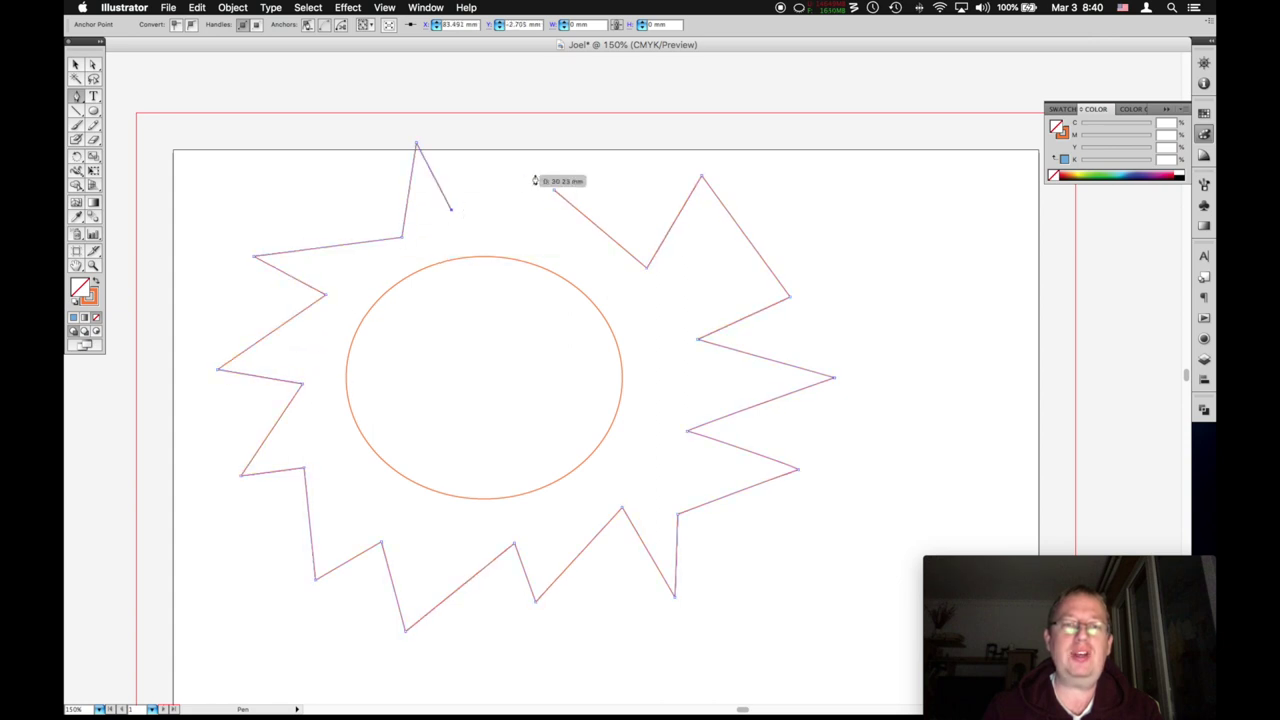
pyautogui.click(534, 174)
pyautogui.click(542, 209)
pyautogui.click(476, 227)
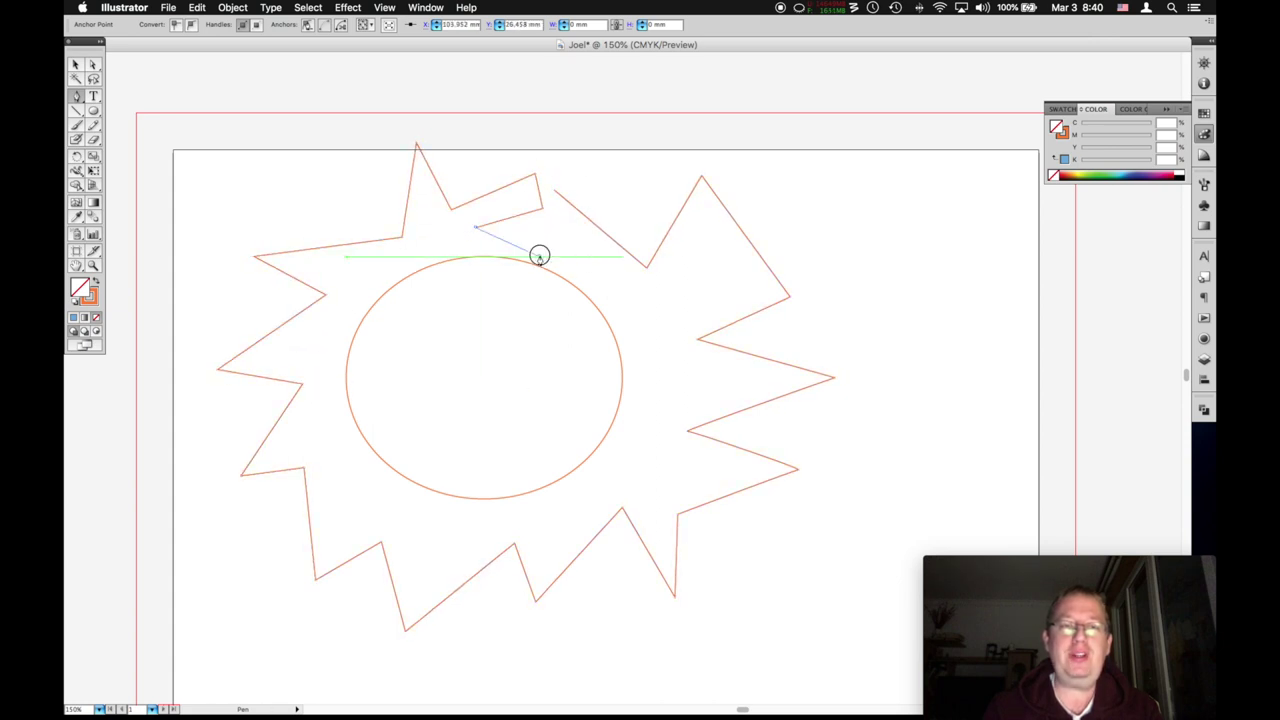
pyautogui.click(539, 256)
pyautogui.click(584, 249)
pyautogui.click(560, 222)
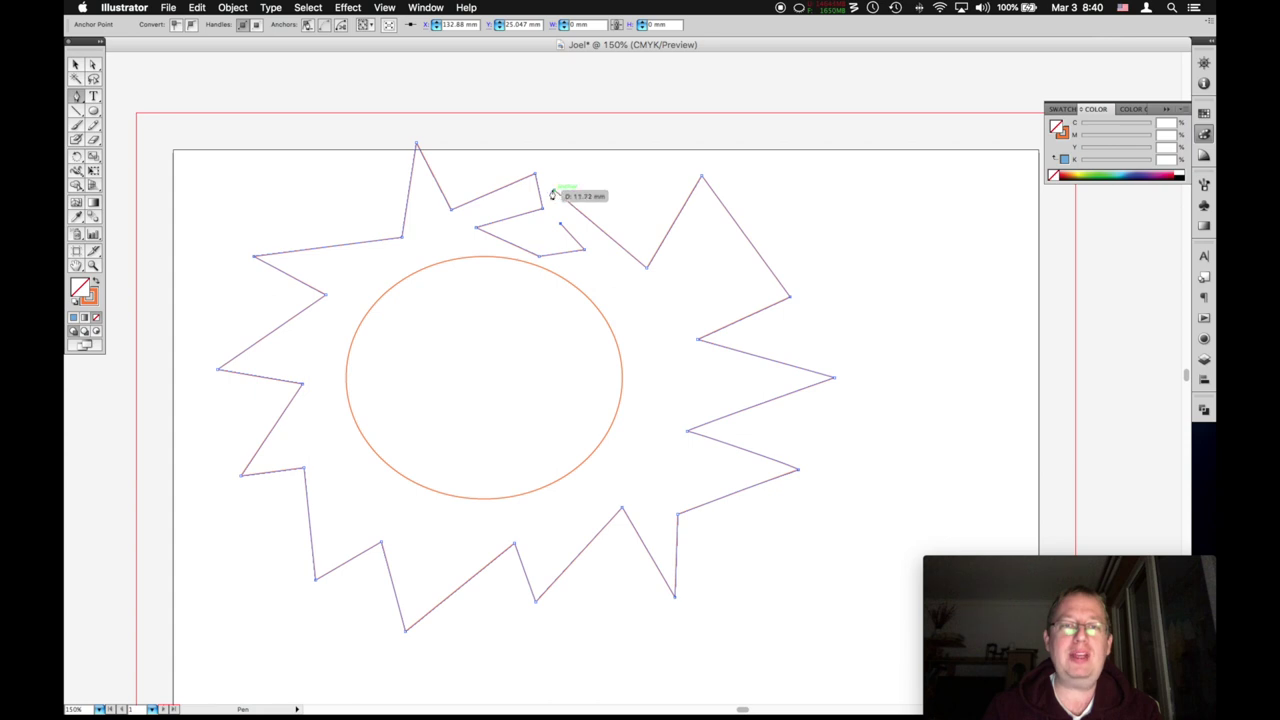
pyautogui.click(553, 191)
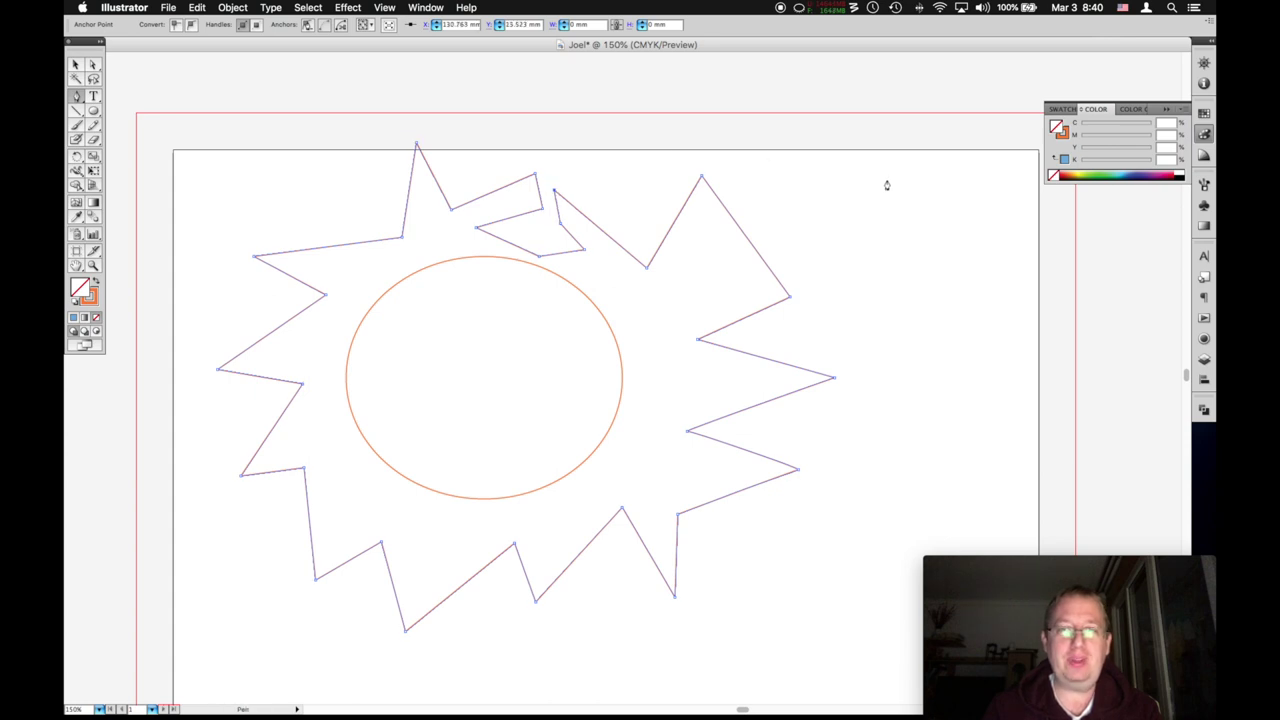
pyautogui.click(912, 148)
pyautogui.click(850, 248)
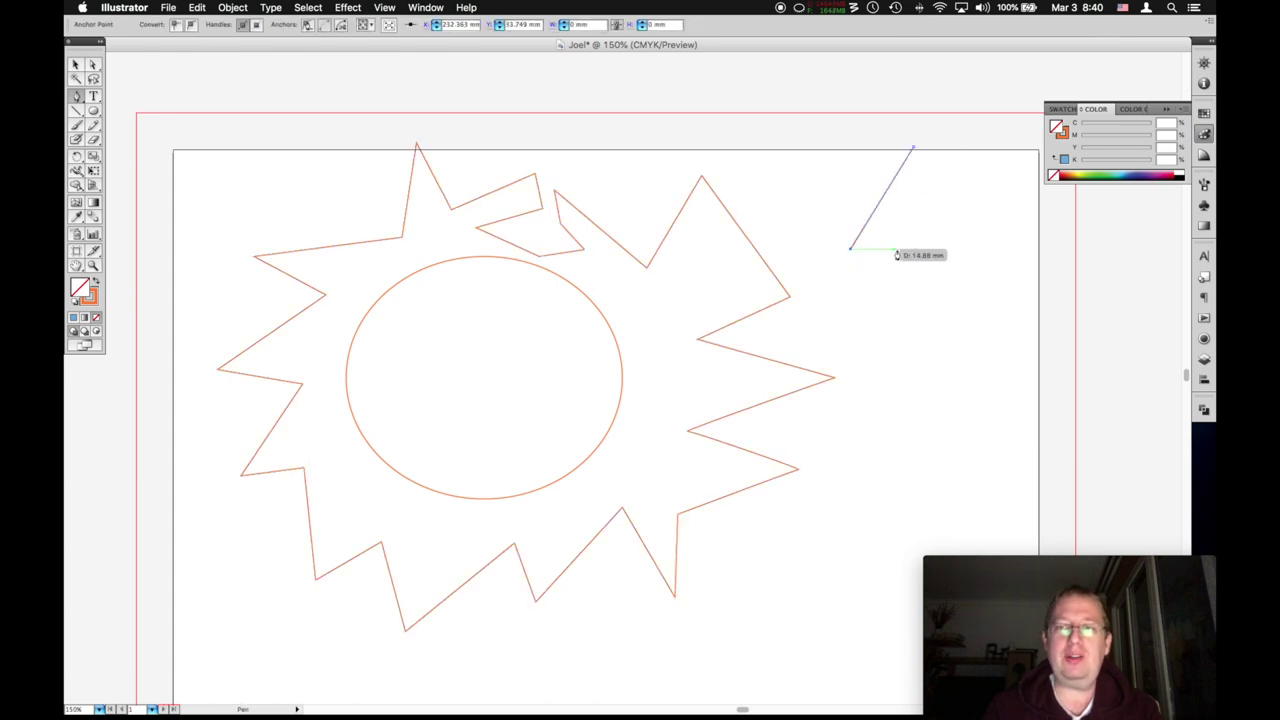
pyautogui.click(986, 238)
pyautogui.click(912, 149)
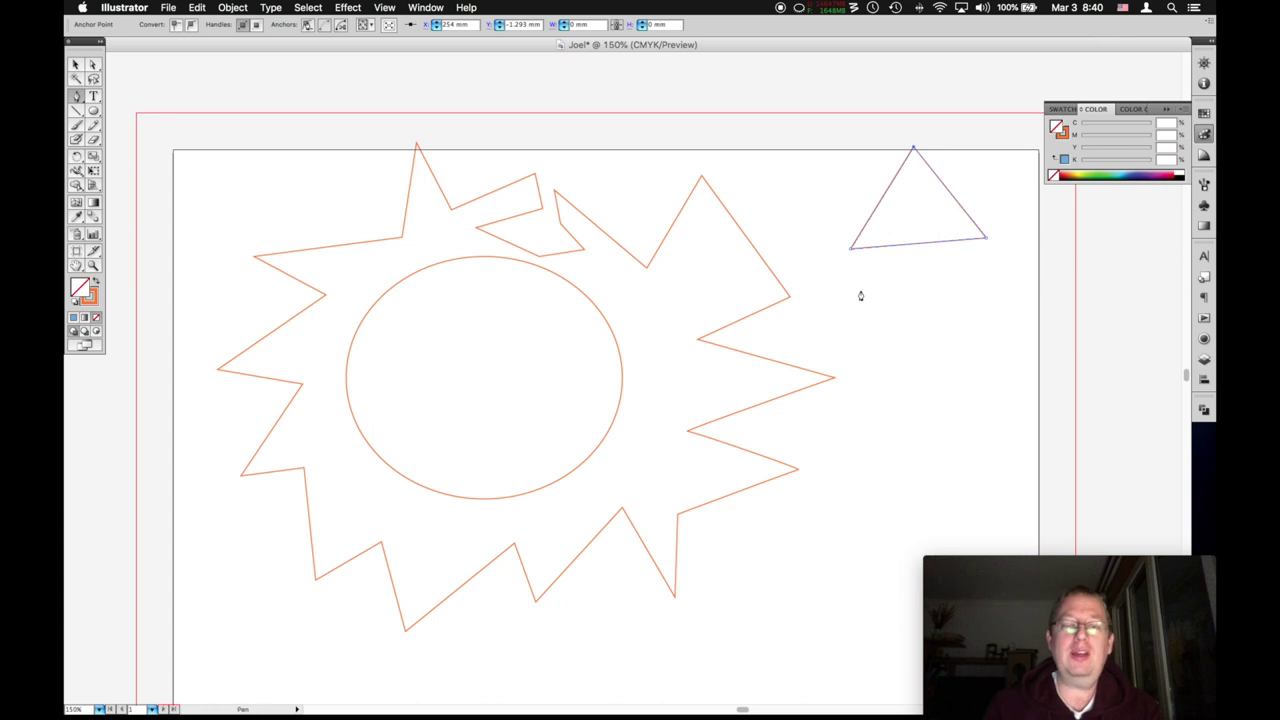
pyautogui.press('v')
pyautogui.click(764, 260)
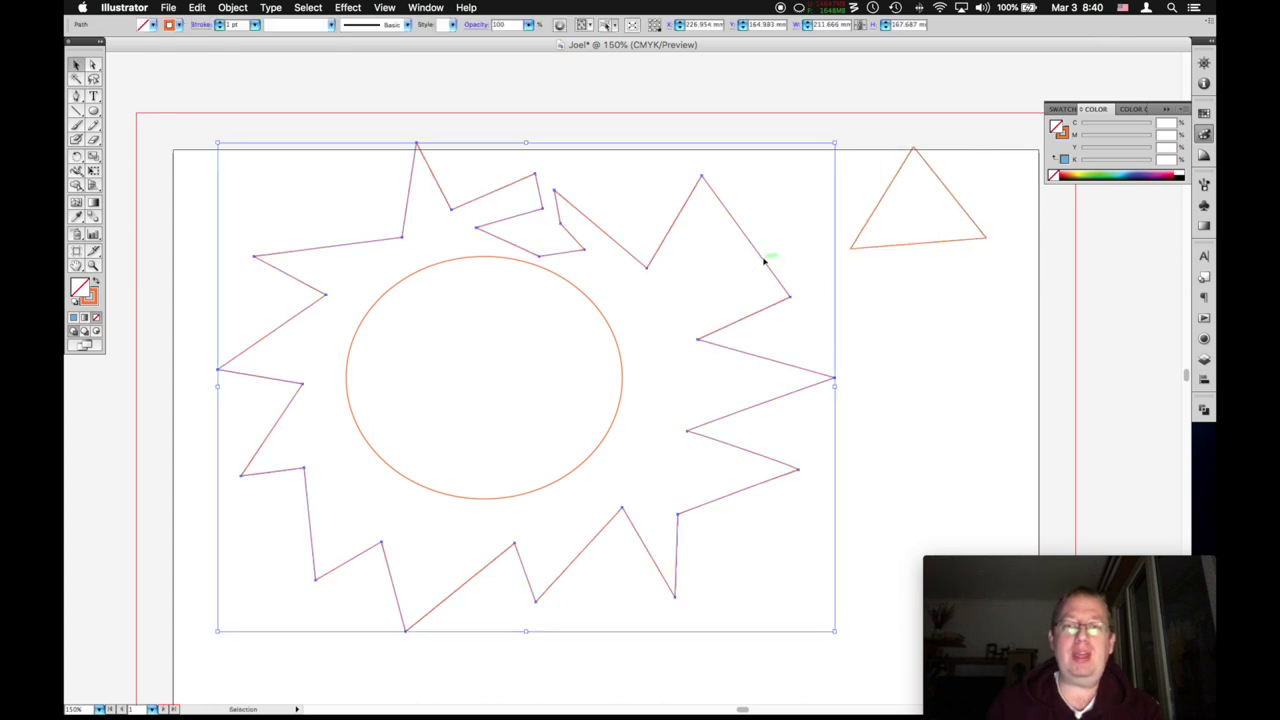
pyautogui.press('Delete')
pyautogui.click(887, 189)
pyautogui.press('Delete')
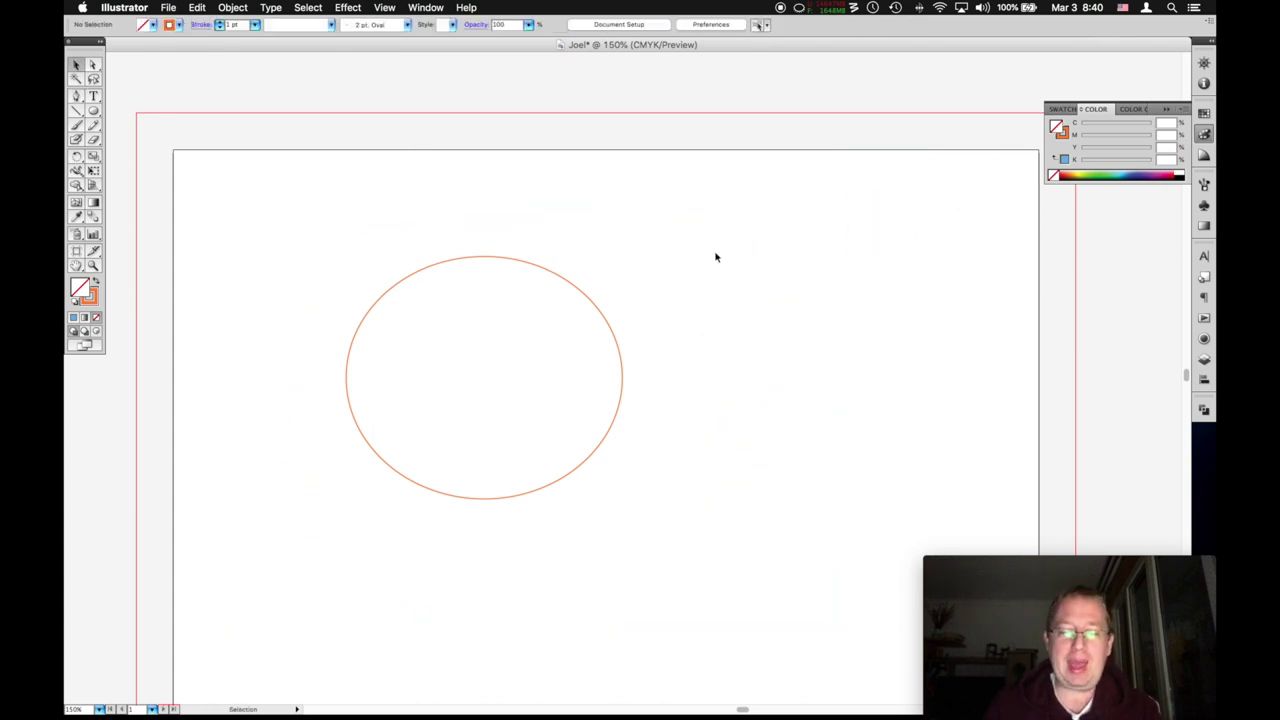
# Draw a closed pen triangle from the ellipse's centre out past its right edge.
pyautogui.click(77, 97)
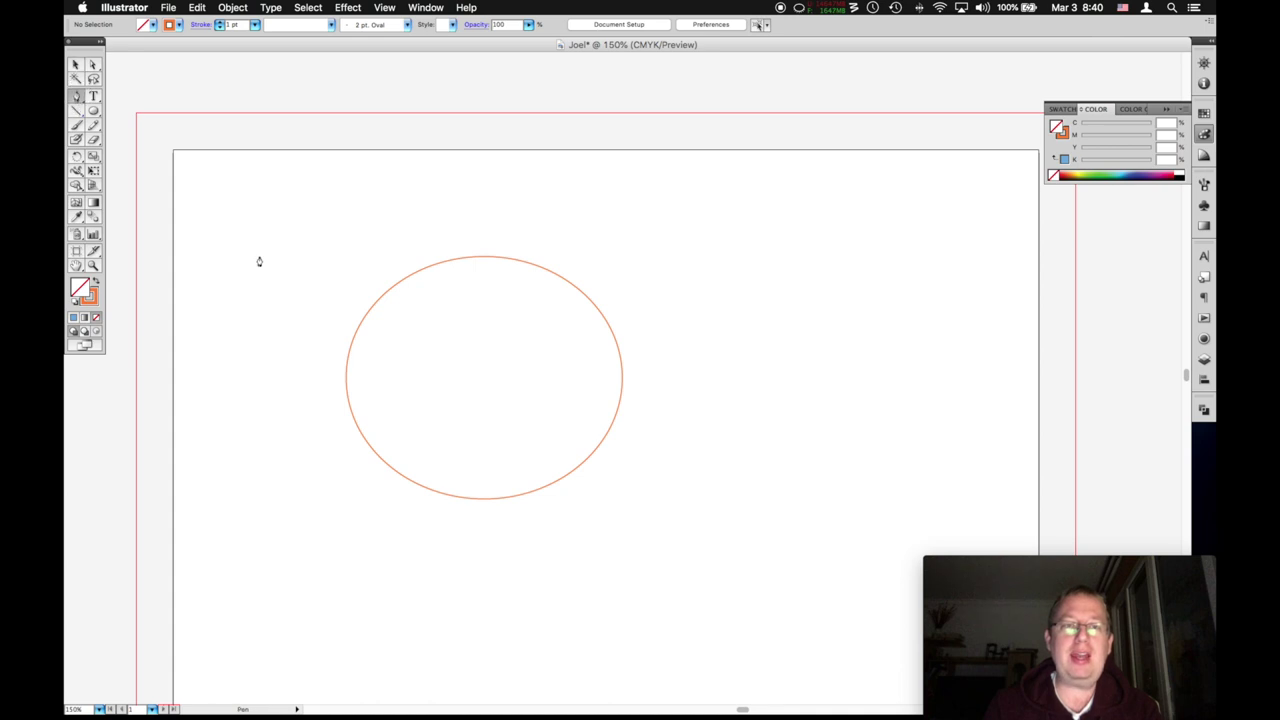
pyautogui.click(484, 377)
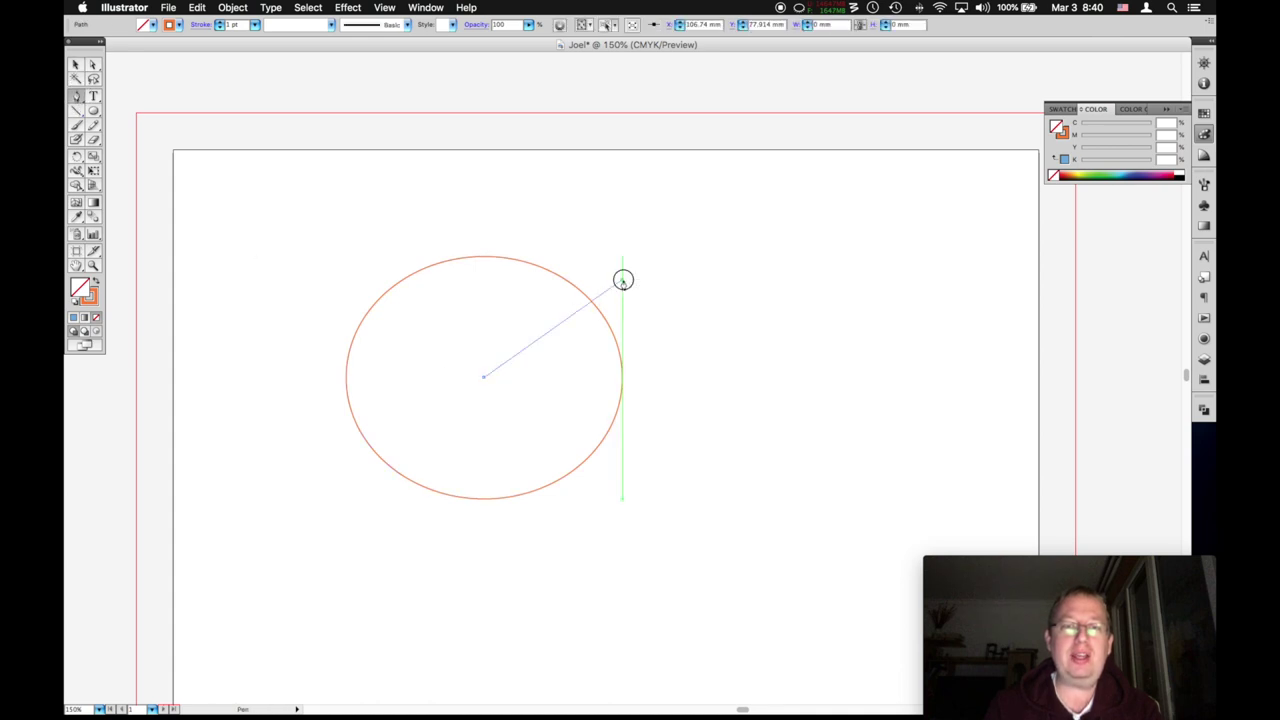
pyautogui.click(622, 280)
pyautogui.click(647, 452)
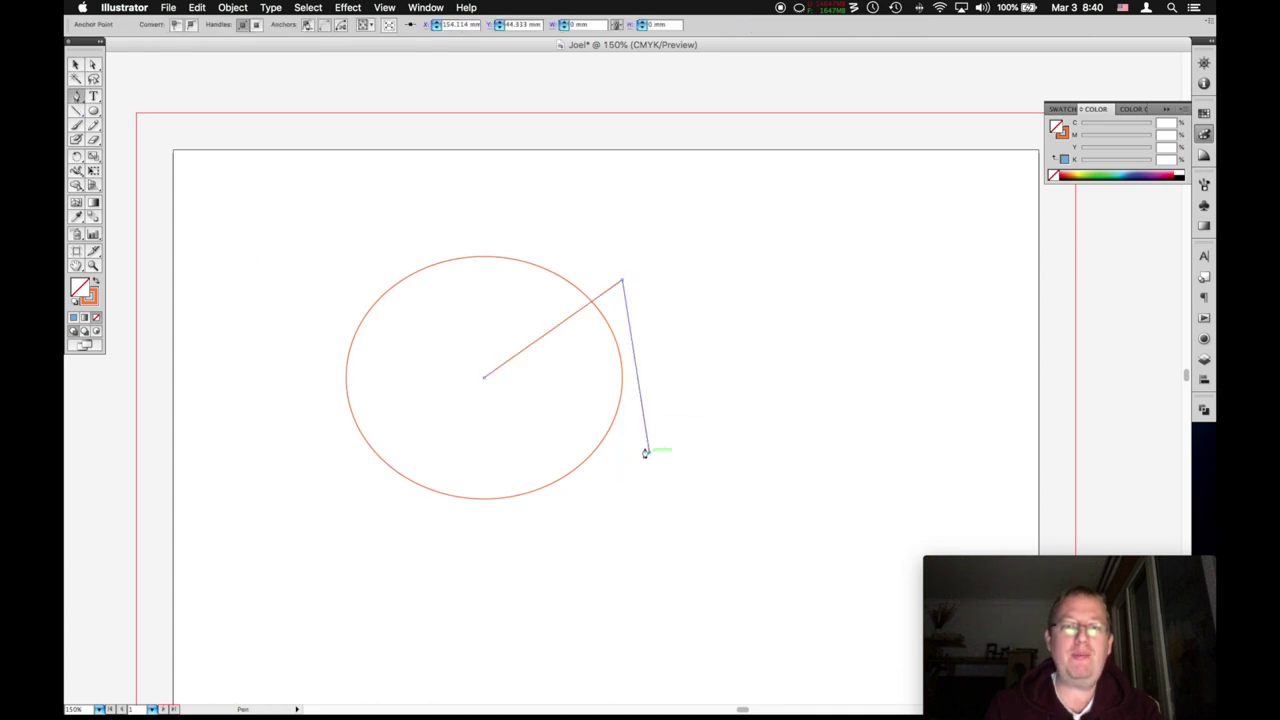
pyautogui.click(484, 377)
pyautogui.press('v')
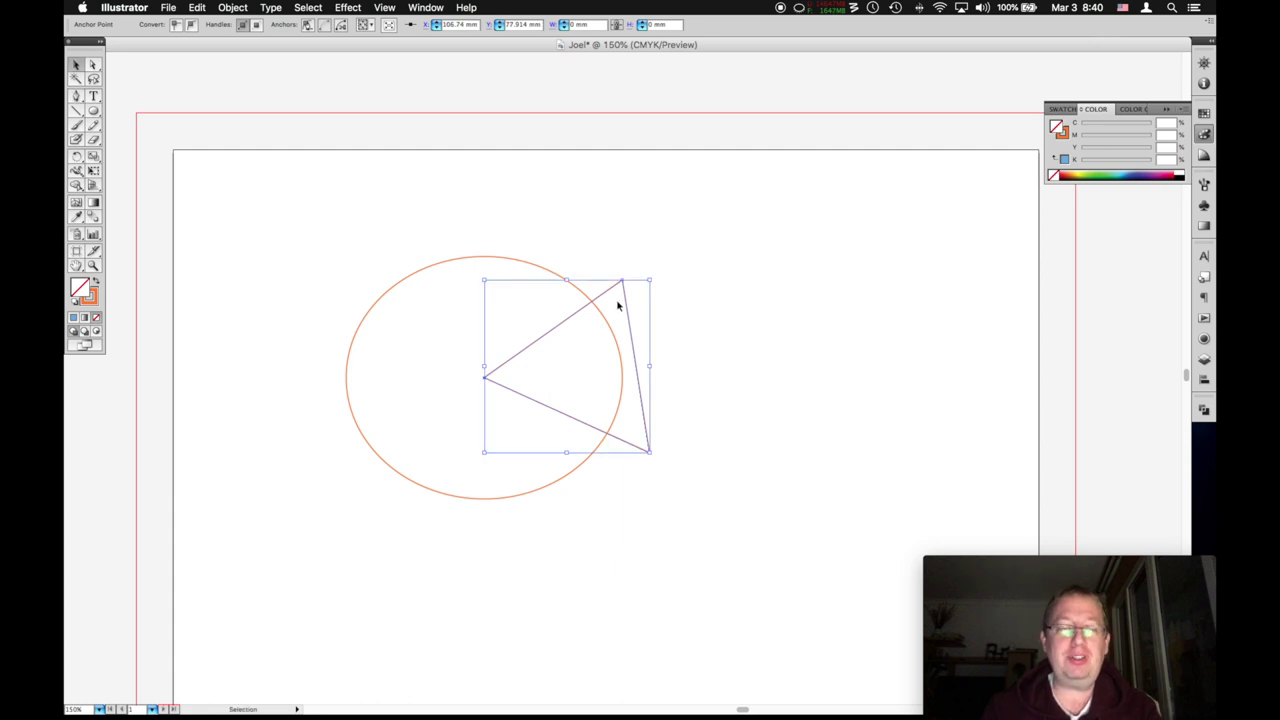
# Try selecting the shapes, moving the triangle away and then back over the circle.
pyautogui.click(706, 331)
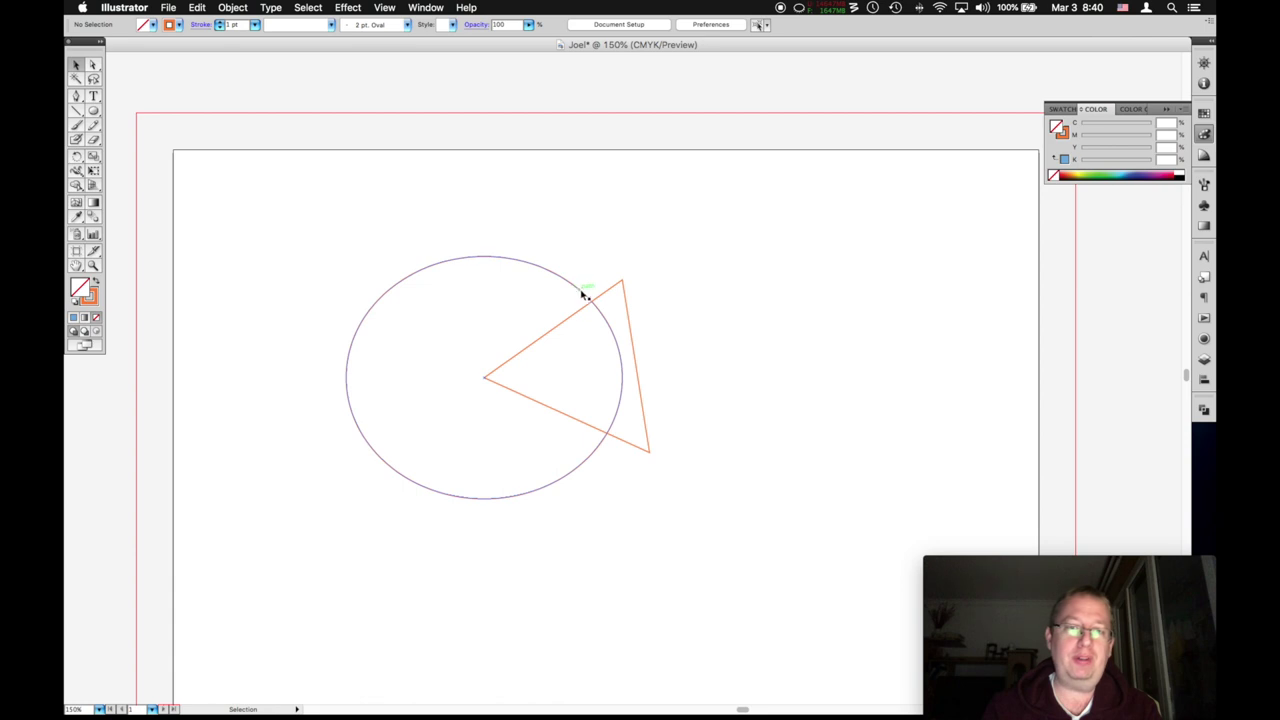
pyautogui.click(620, 352)
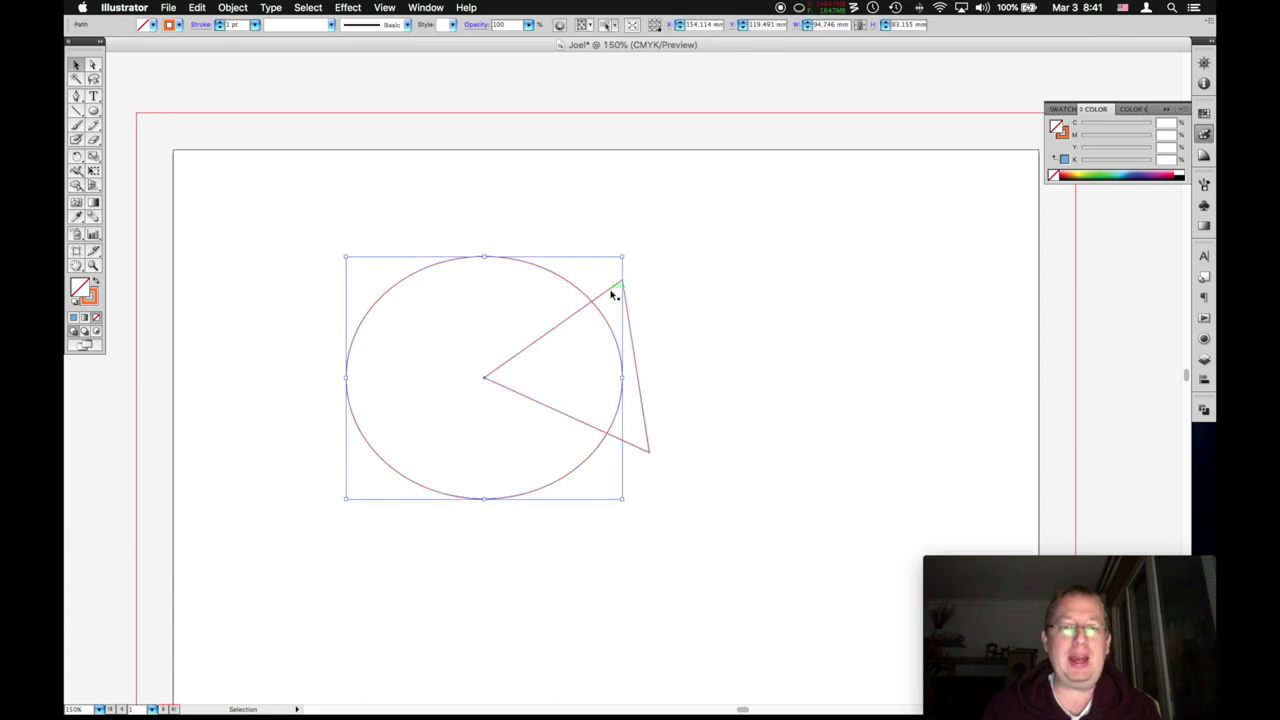
pyautogui.click(612, 294)
pyautogui.moveTo(705, 306); pyautogui.dragTo(501, 388)
pyautogui.click(746, 366)
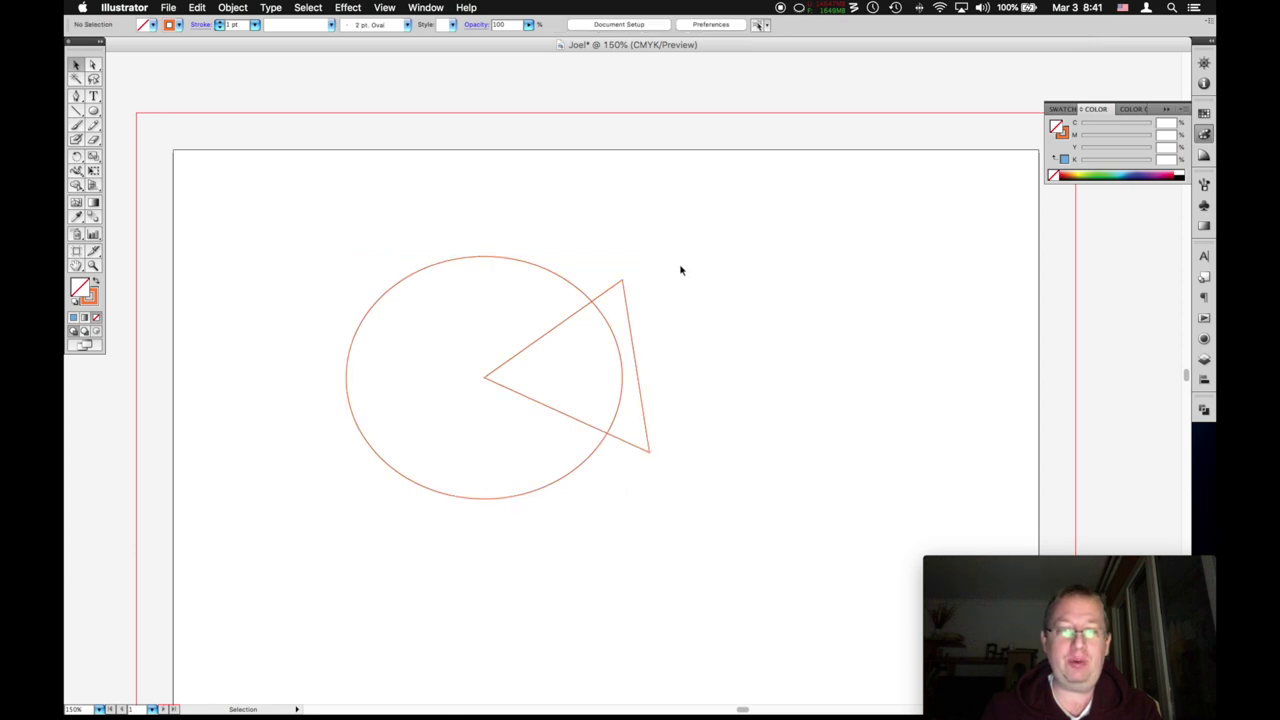
pyautogui.moveTo(680, 270); pyautogui.dragTo(381, 530)
pyautogui.click(719, 357)
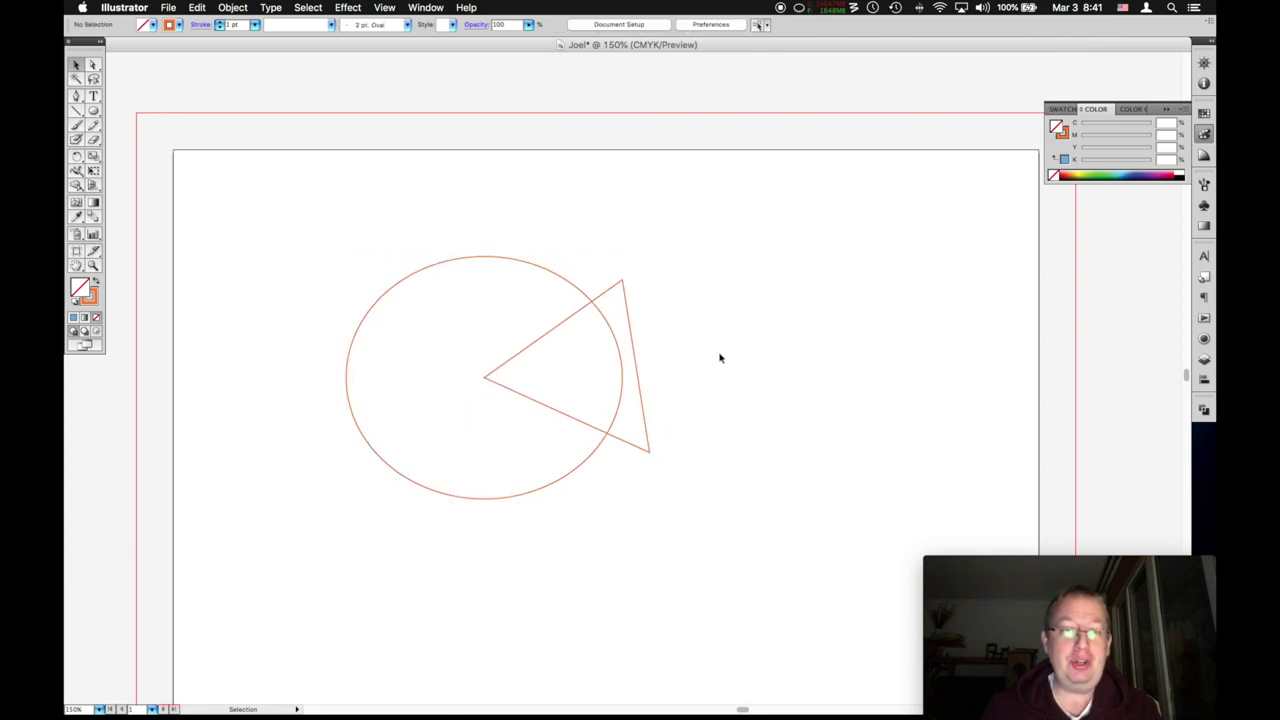
pyautogui.moveTo(629, 323); pyautogui.dragTo(794, 300)
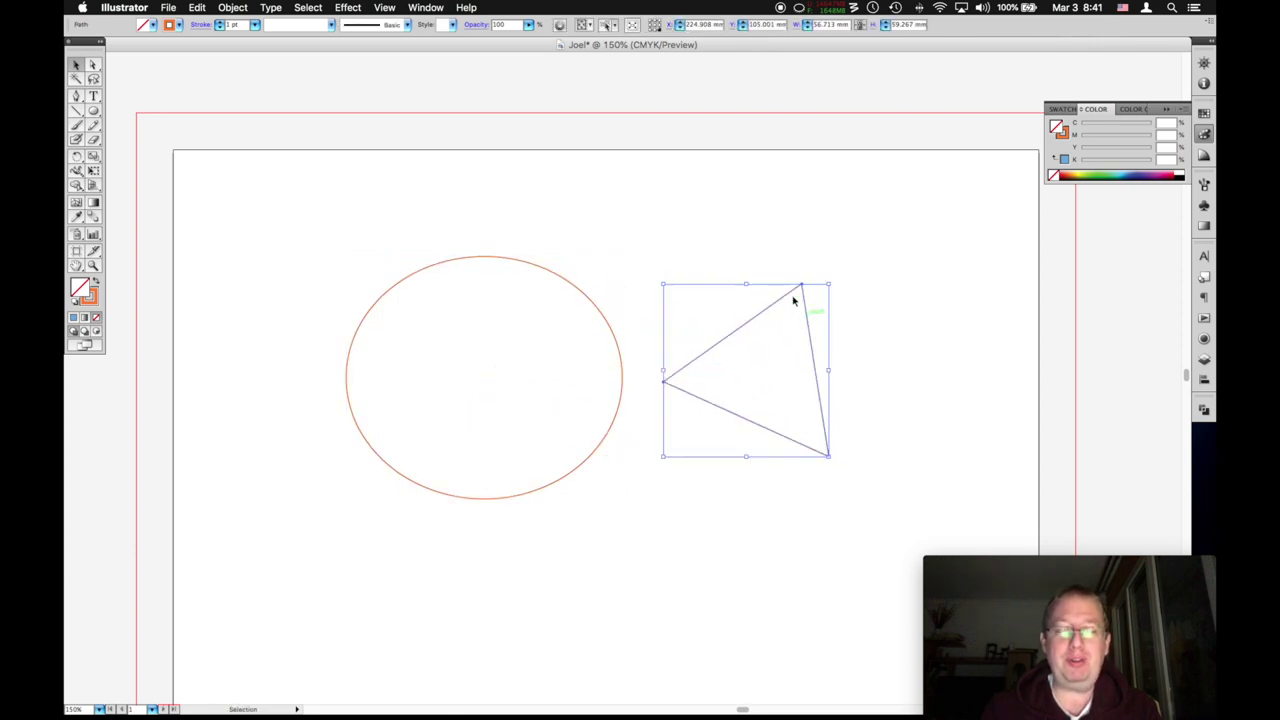
pyautogui.click(759, 261)
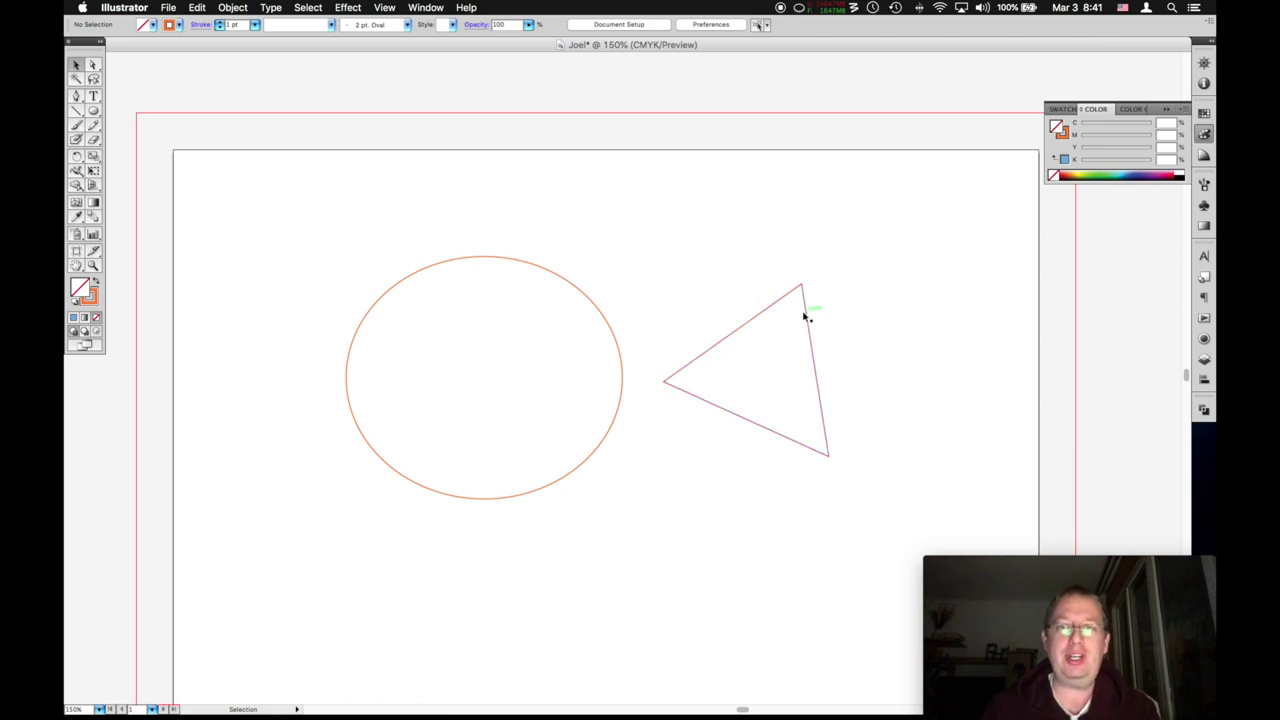
pyautogui.moveTo(772, 296); pyautogui.dragTo(640, 300)
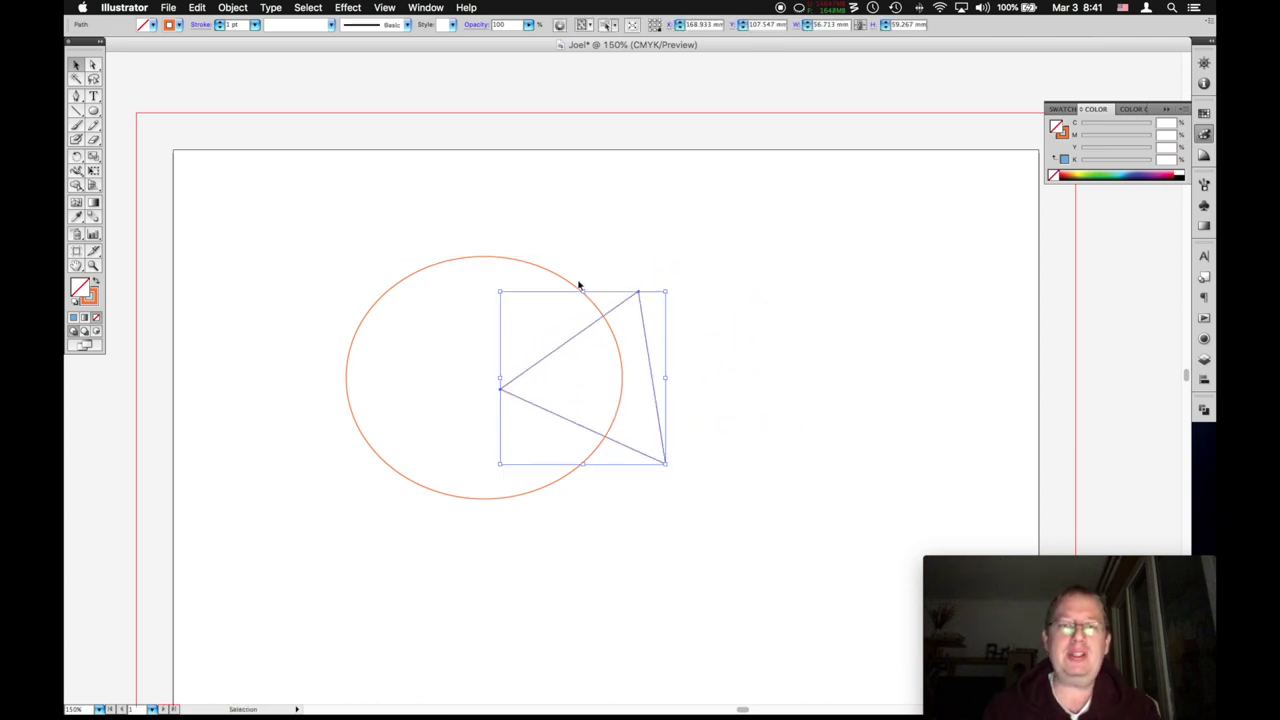
pyautogui.click(578, 287)
pyautogui.click(646, 337)
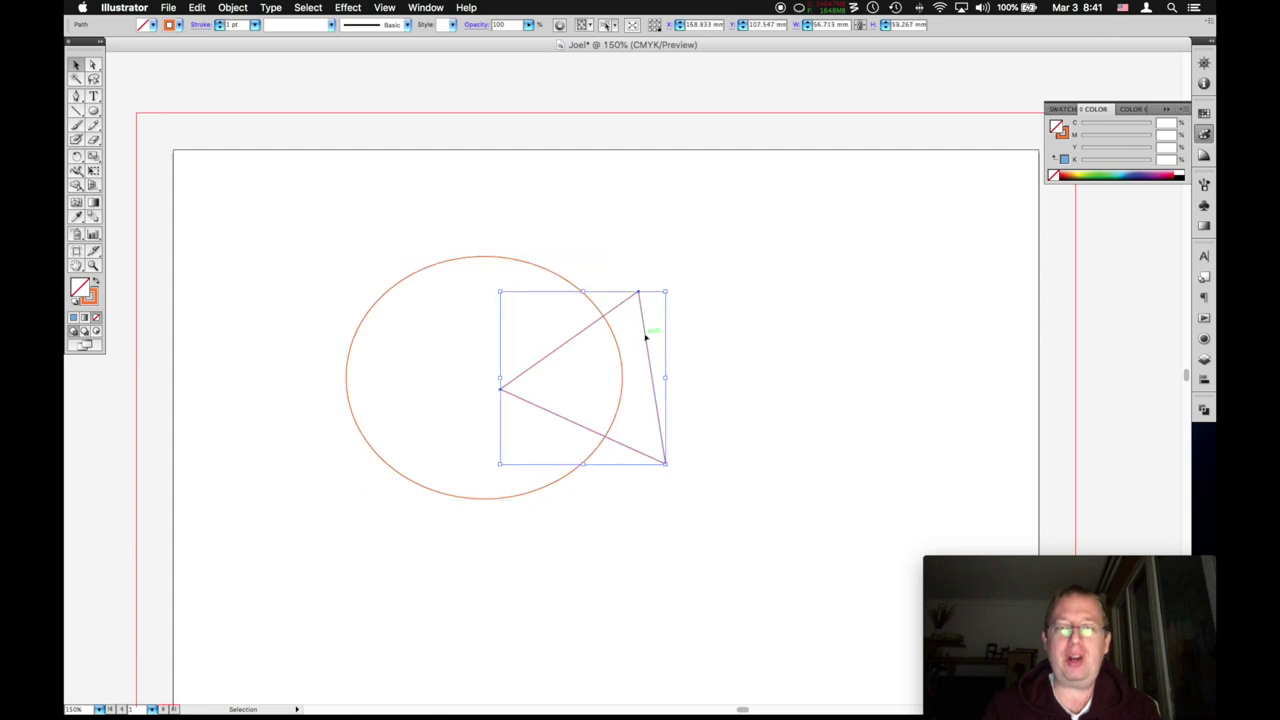
# Nudge the triangle slightly upward and marquee-select both the circle and triangle.
pyautogui.press('super+a')
pyautogui.click(77, 97)
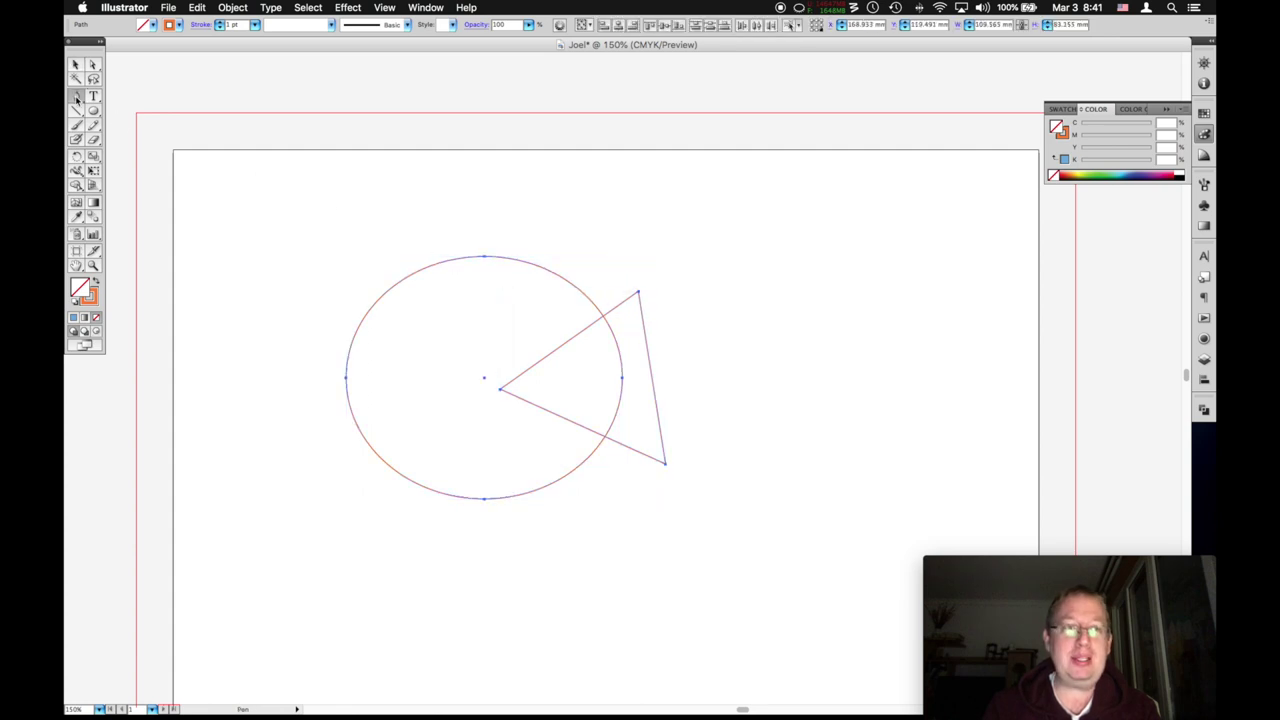
pyautogui.press('v')
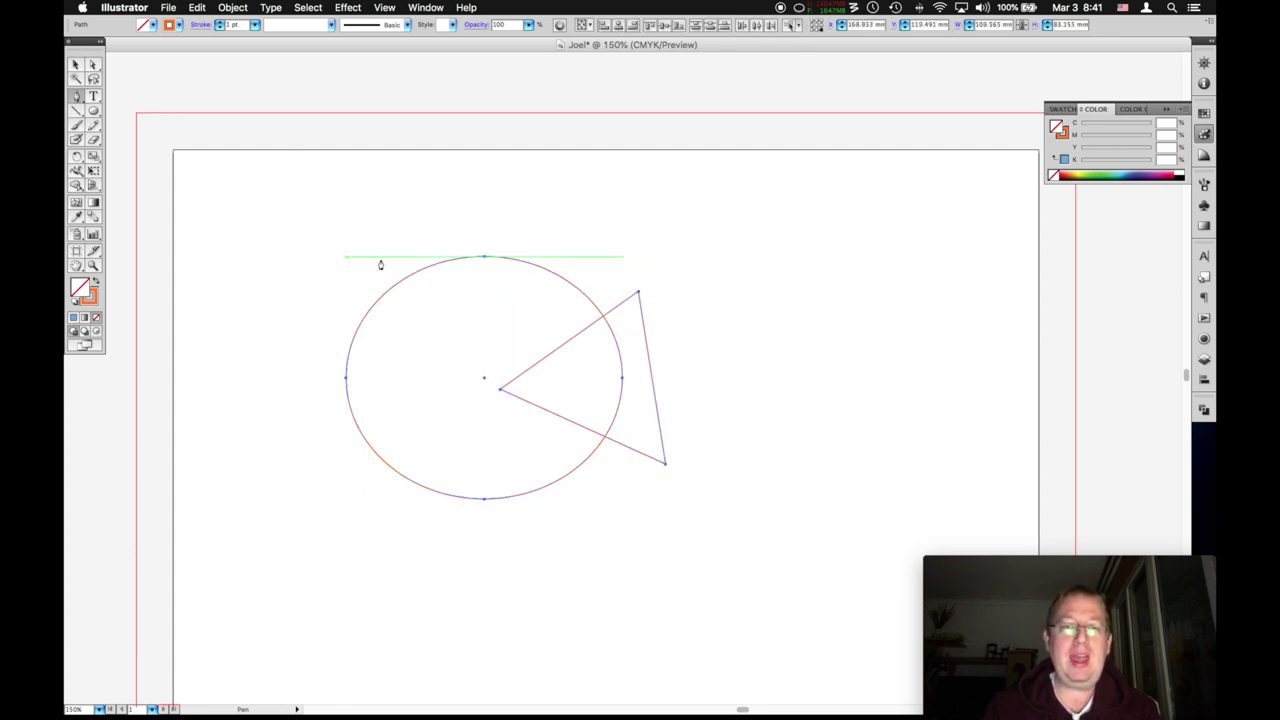
pyautogui.press('super+a')
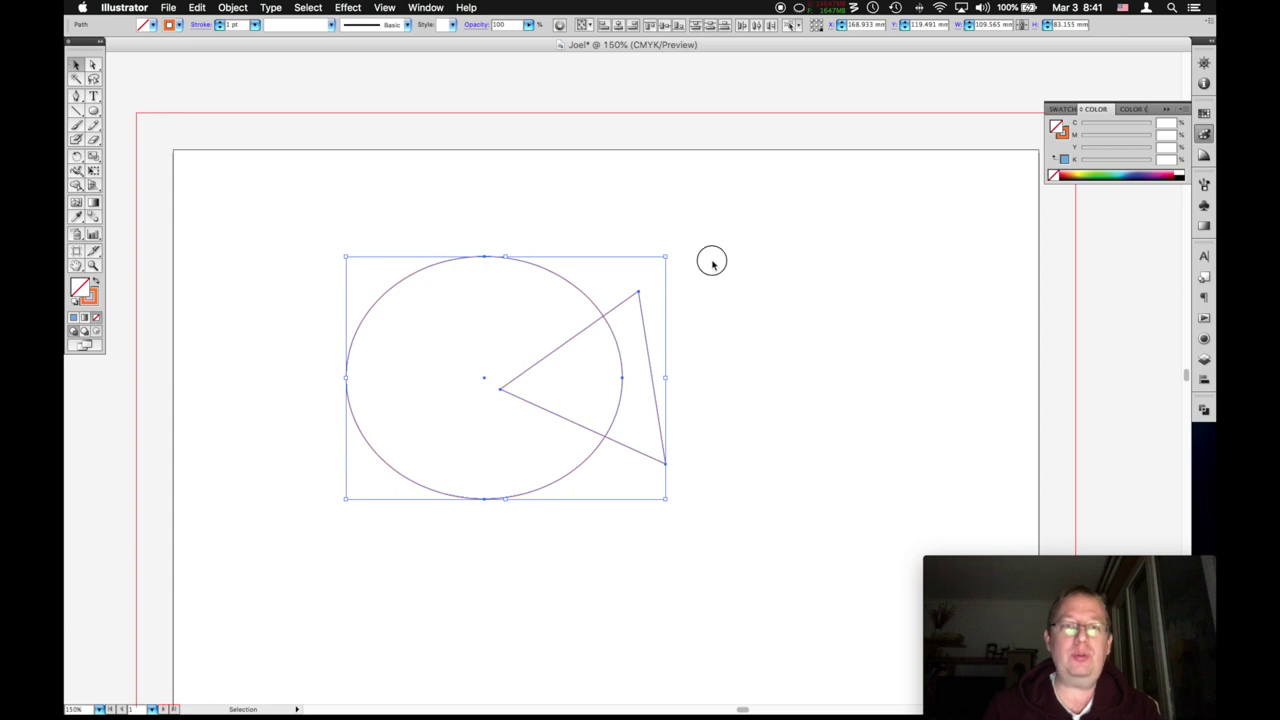
pyautogui.moveTo(711, 252); pyautogui.dragTo(468, 416)
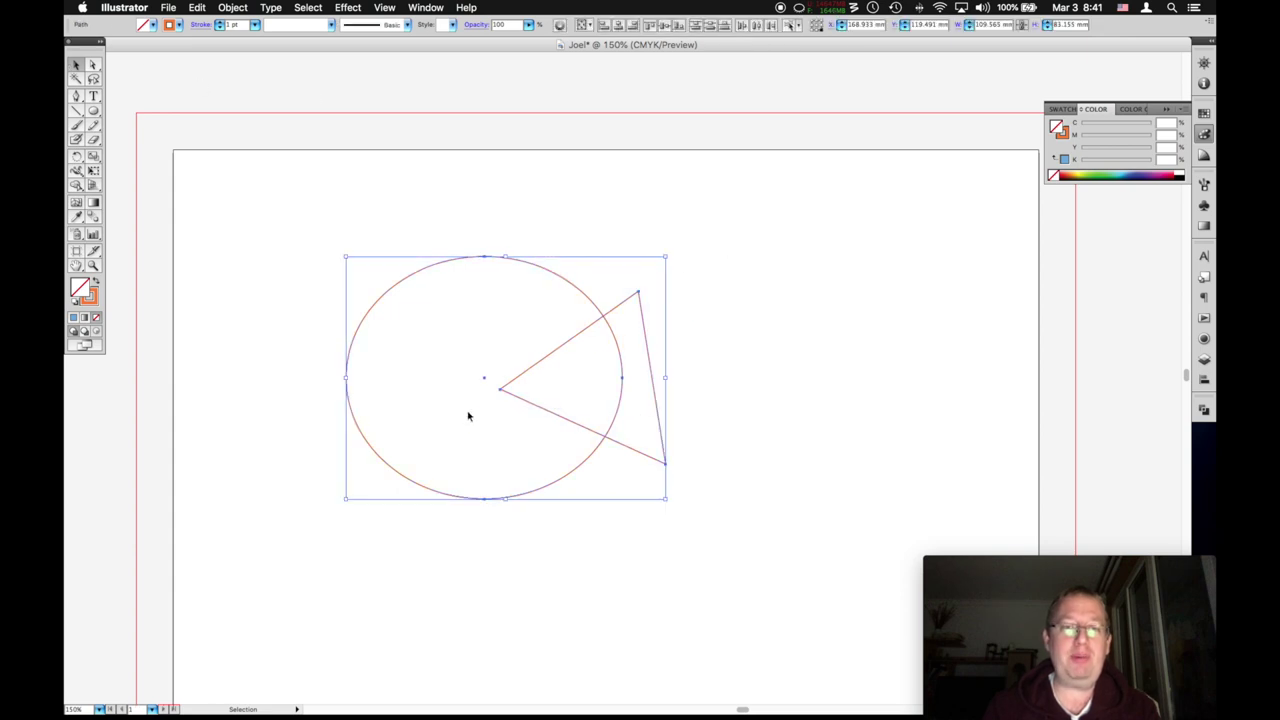
pyautogui.click(660, 344)
pyautogui.moveTo(645, 336)
pyautogui.mouseDown()
pyautogui.moveTo(697, 343)
pyautogui.moveTo(637, 327)
pyautogui.mouseUp()
pyautogui.click(570, 280)
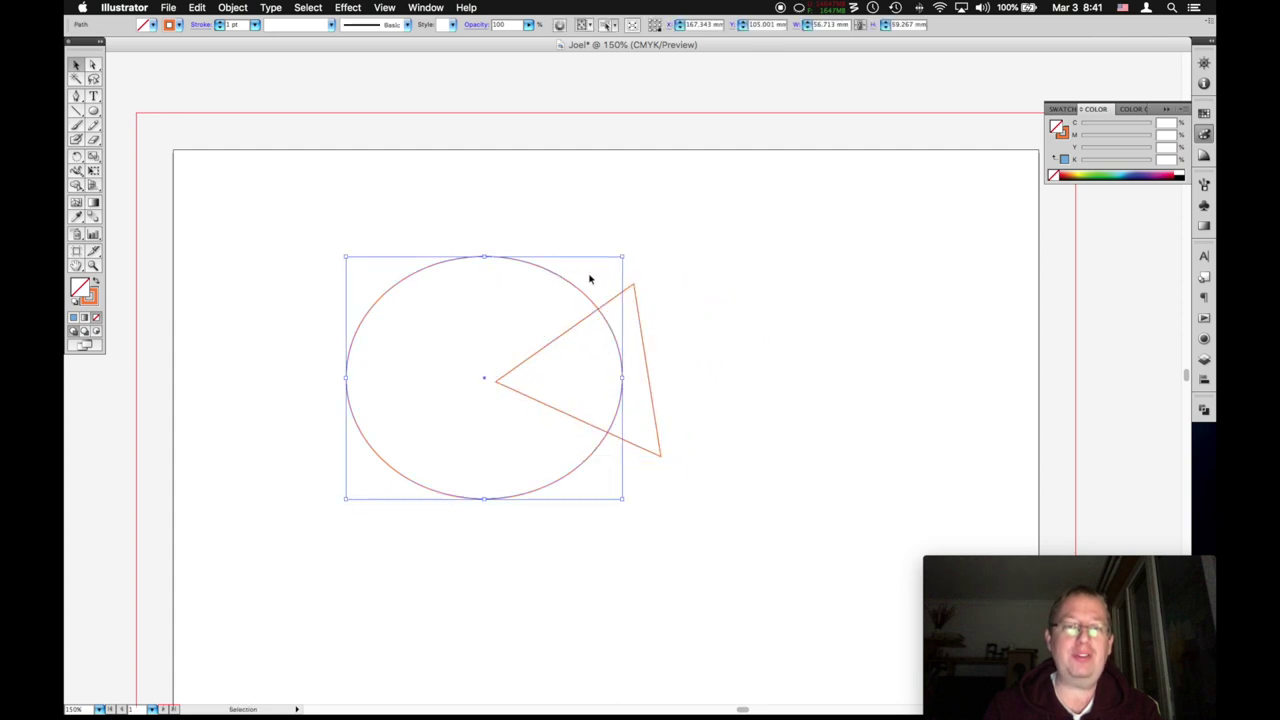
pyautogui.click(694, 272)
pyautogui.moveTo(694, 272); pyautogui.dragTo(315, 500)
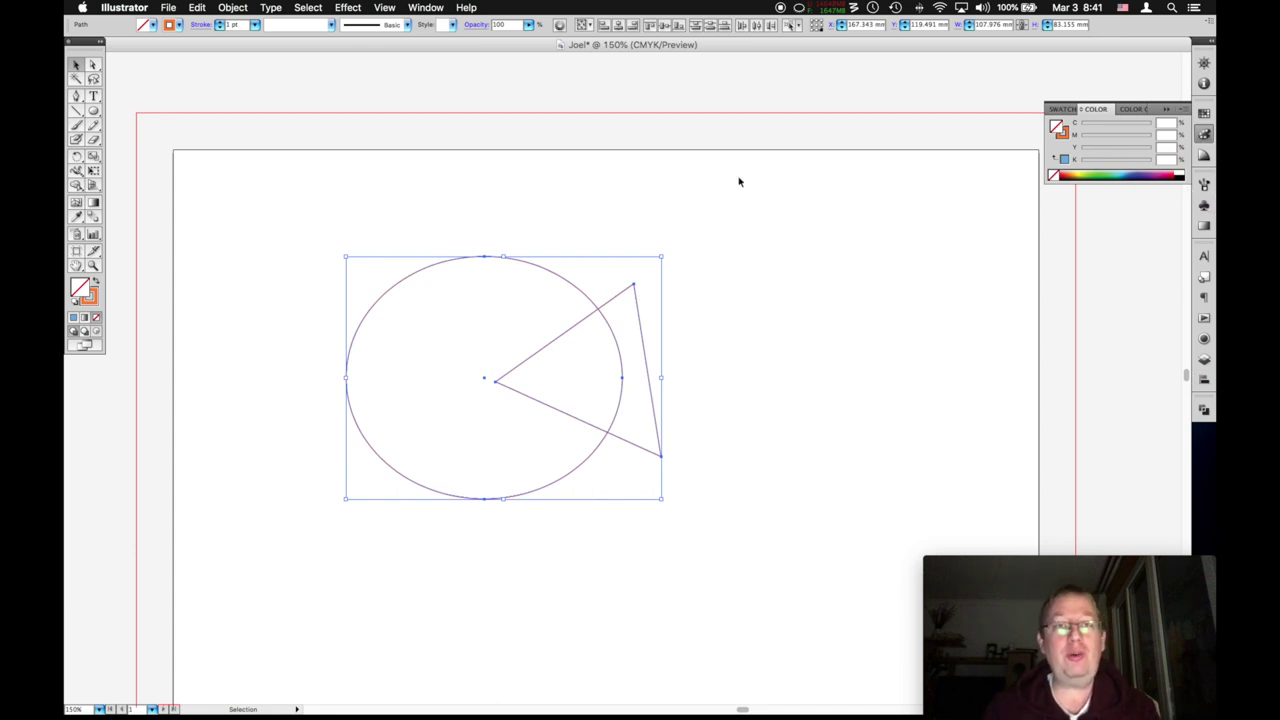
pyautogui.click(426, 7)
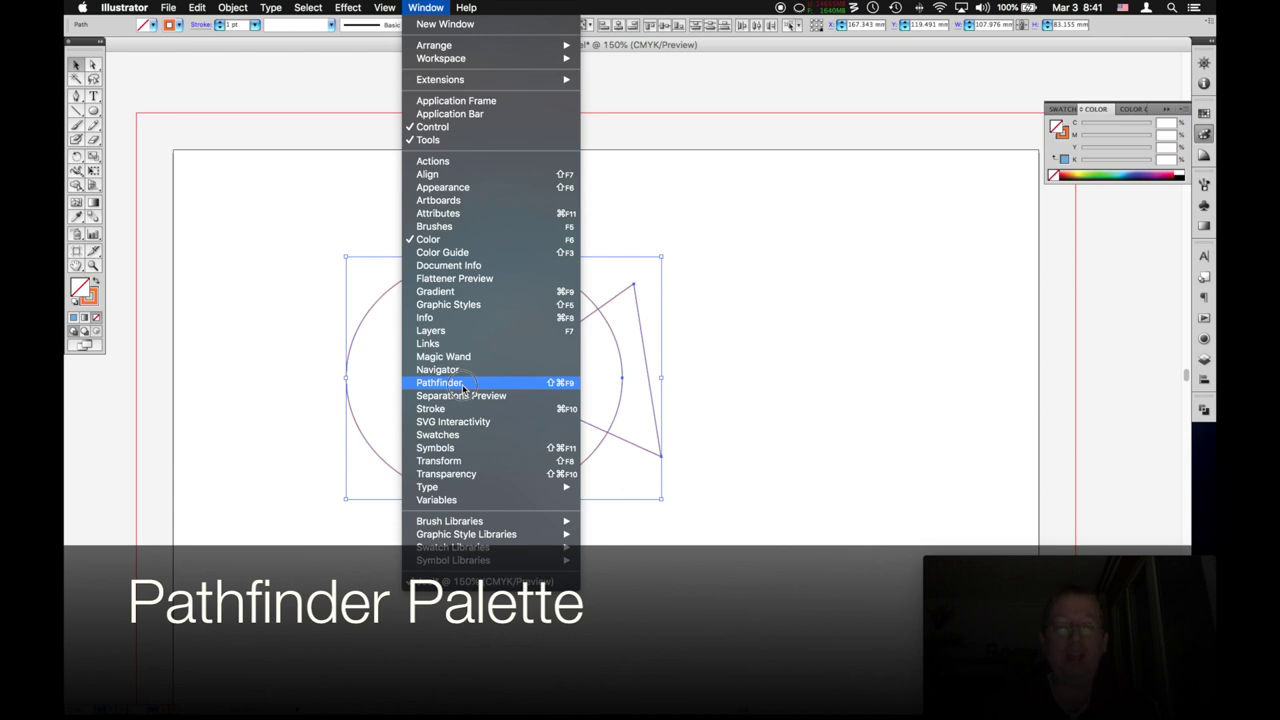
# Show the Pathfinder panel, try Unite on the two shapes, then undo it.
pyautogui.click(463, 388)
pyautogui.moveTo(1112, 405); pyautogui.dragTo(741, 374)
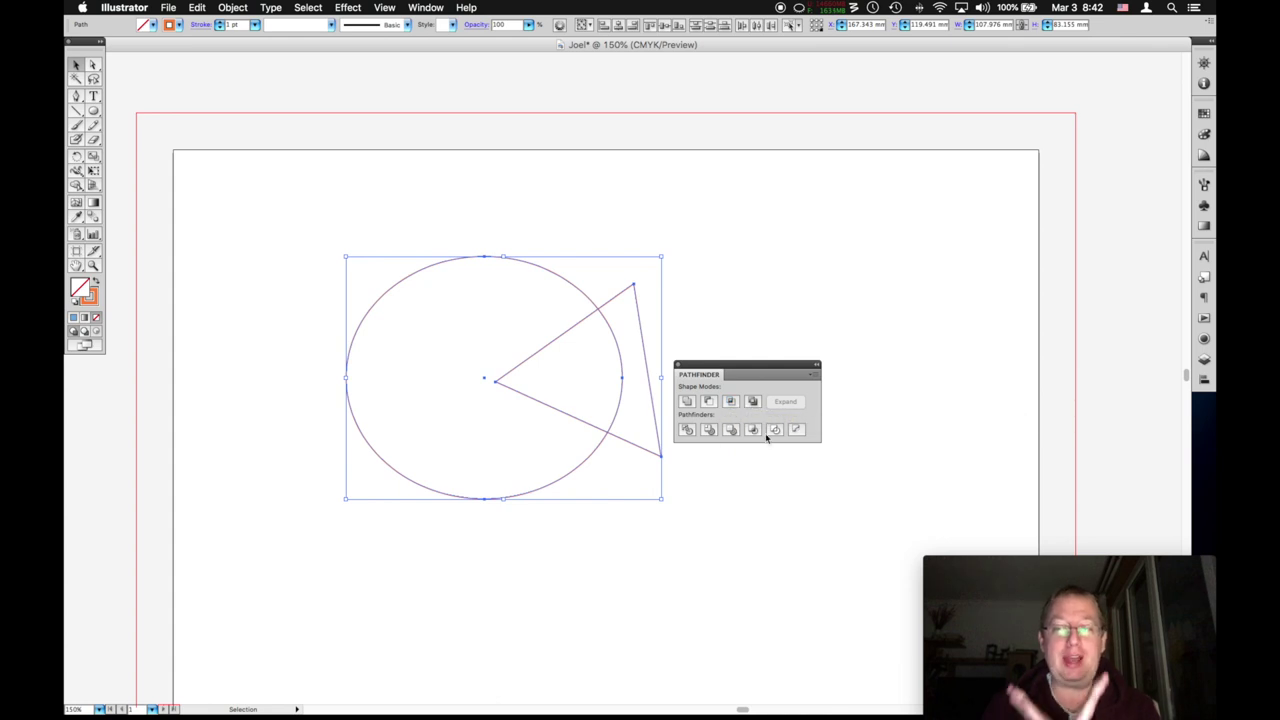
pyautogui.click(687, 403)
pyautogui.click(724, 280)
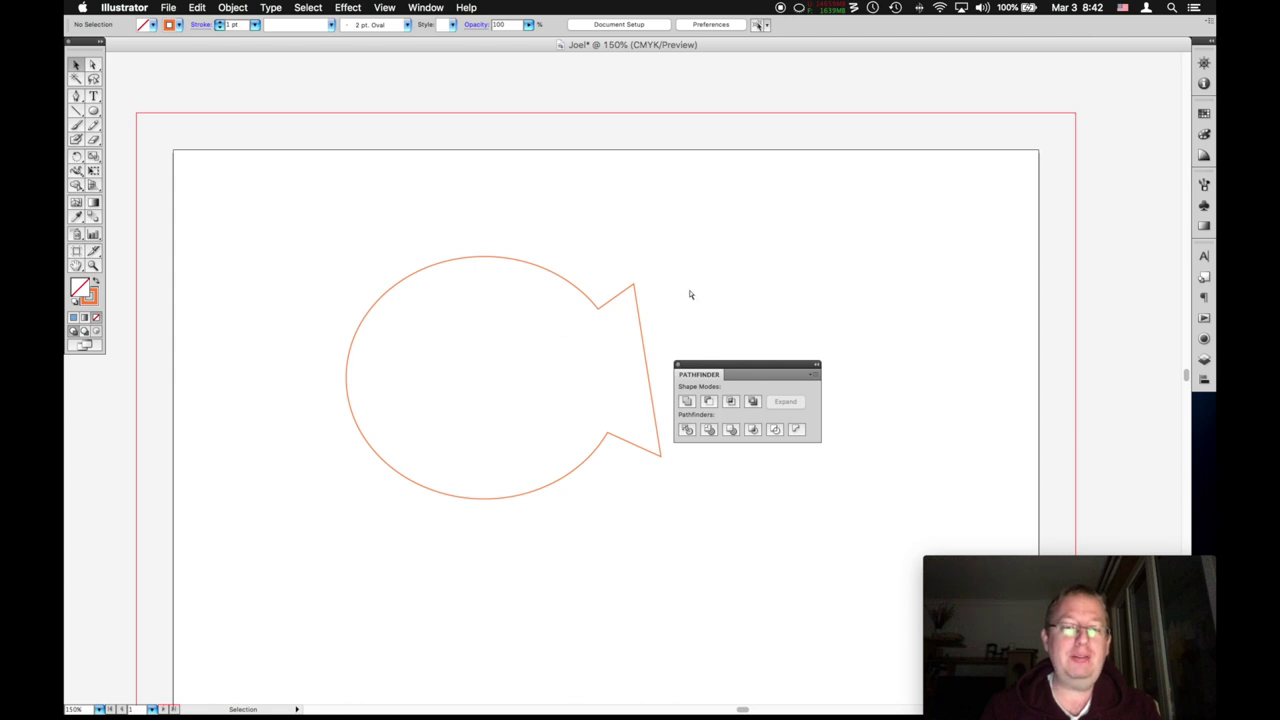
pyautogui.press('super+z')
pyautogui.press('super+z')
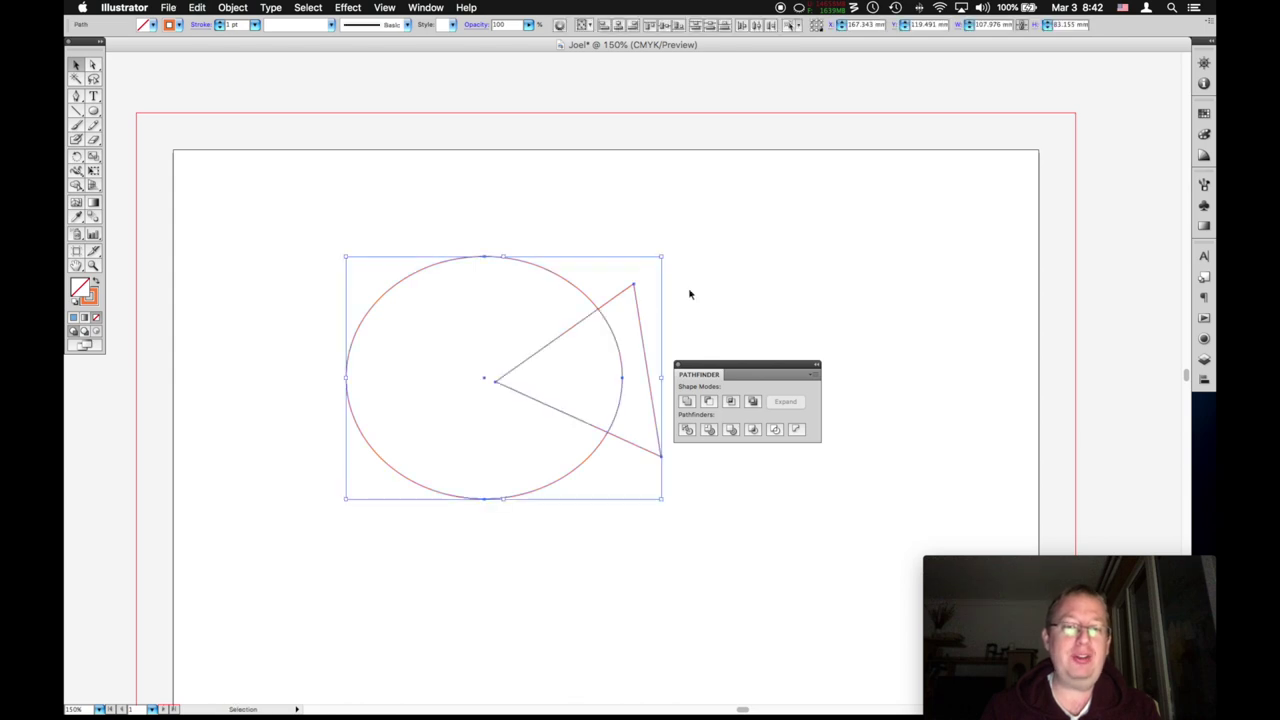
# Apply Minus Front to cut the triangle from the circle and move the pac-man up-left.
pyautogui.click(714, 402)
pyautogui.click(751, 269)
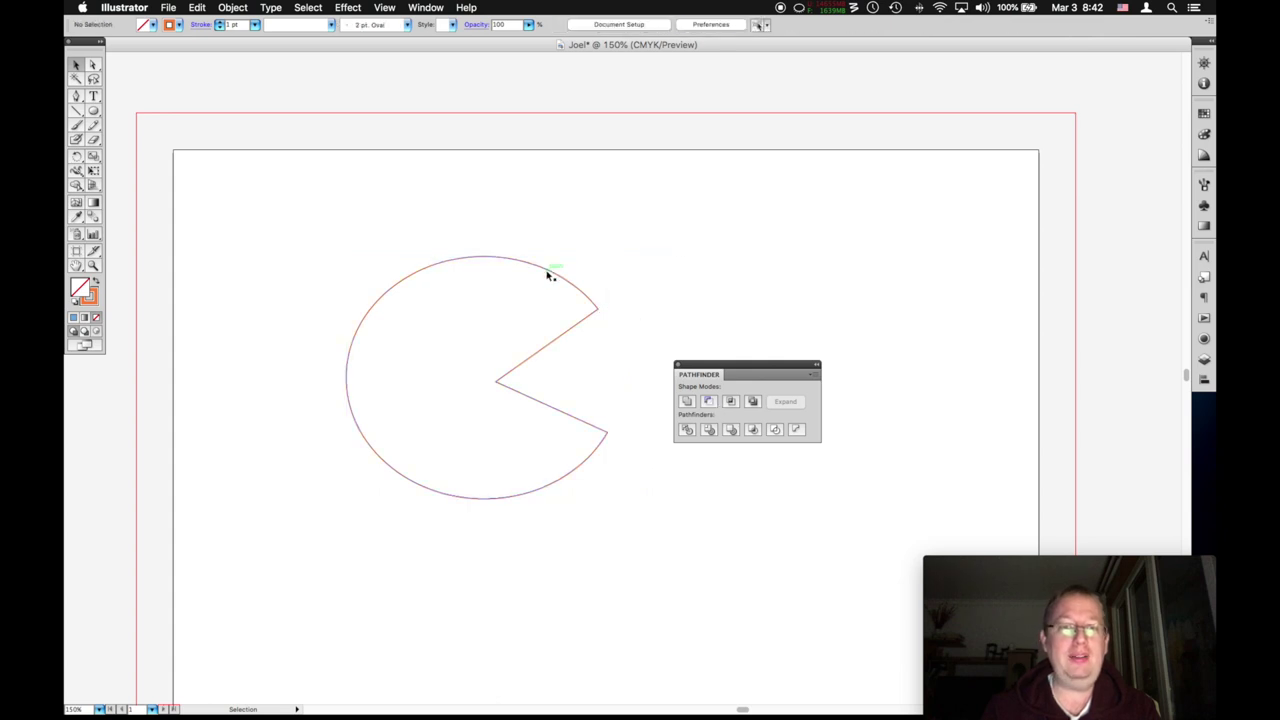
pyautogui.moveTo(548, 275); pyautogui.dragTo(461, 214)
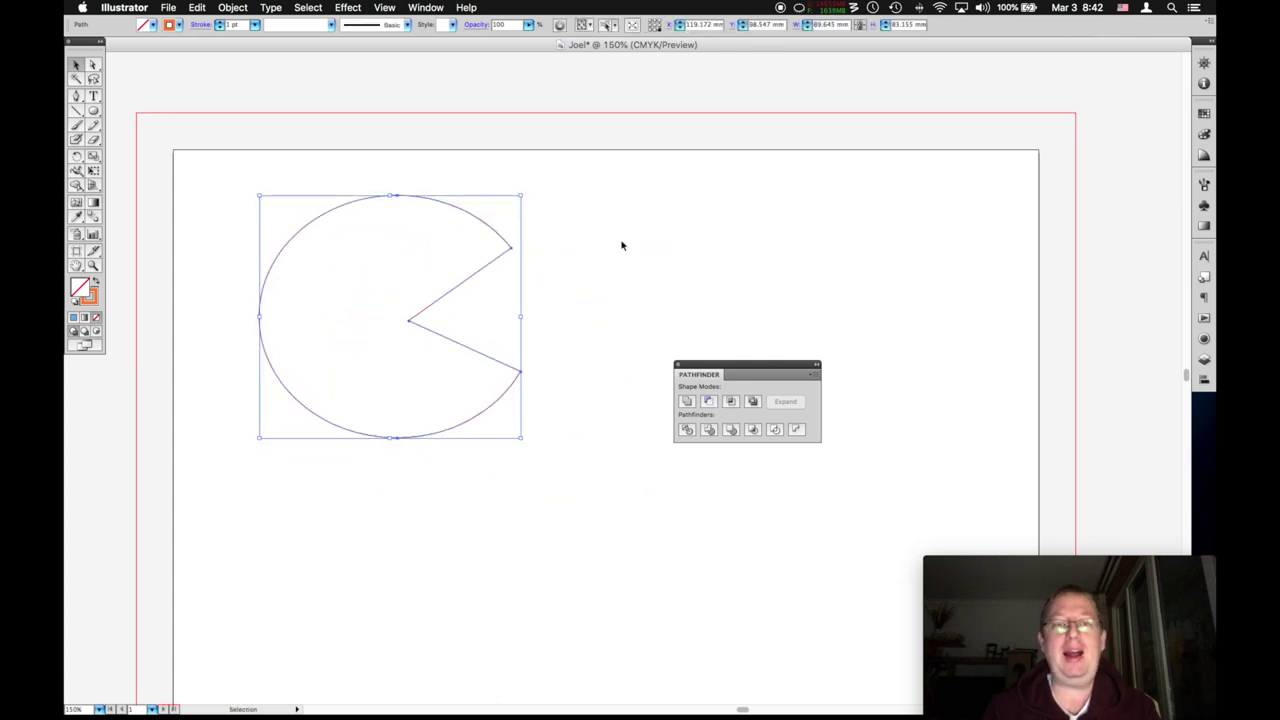
pyautogui.click(621, 245)
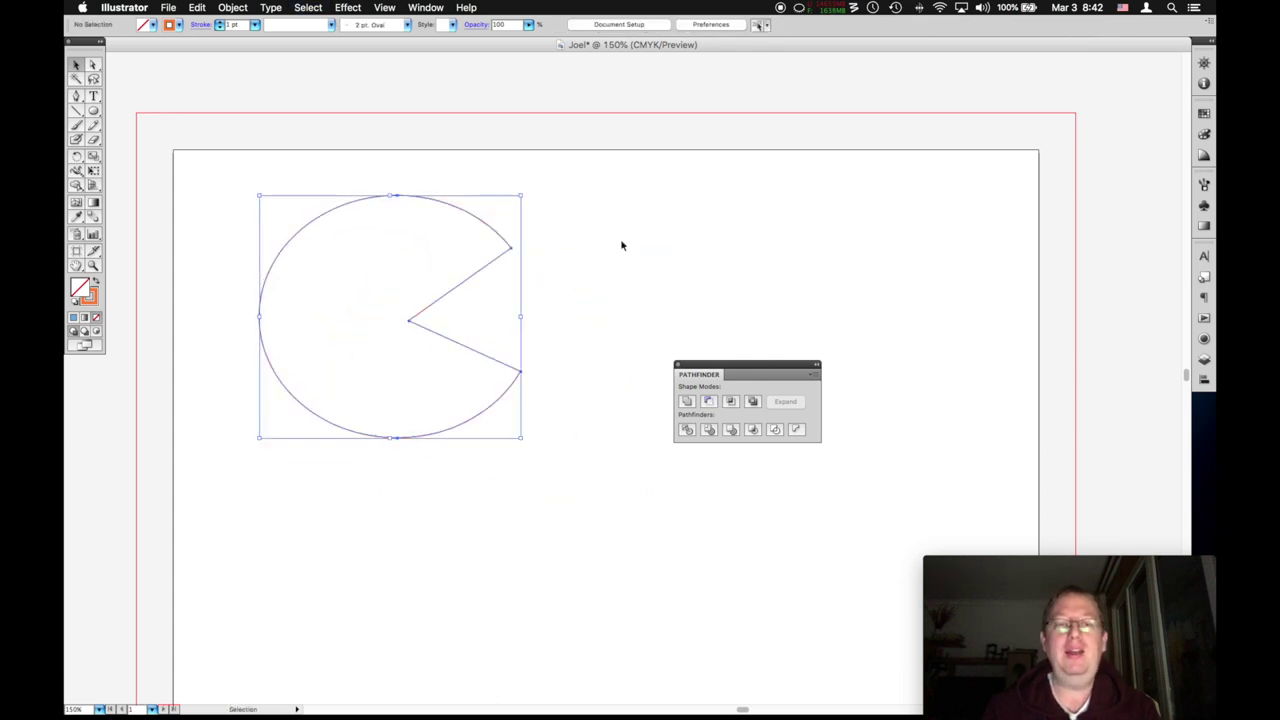
# Draw an ellipse head, a rectangle body below it and a narrow leg rectangle.
pyautogui.click(93, 112)
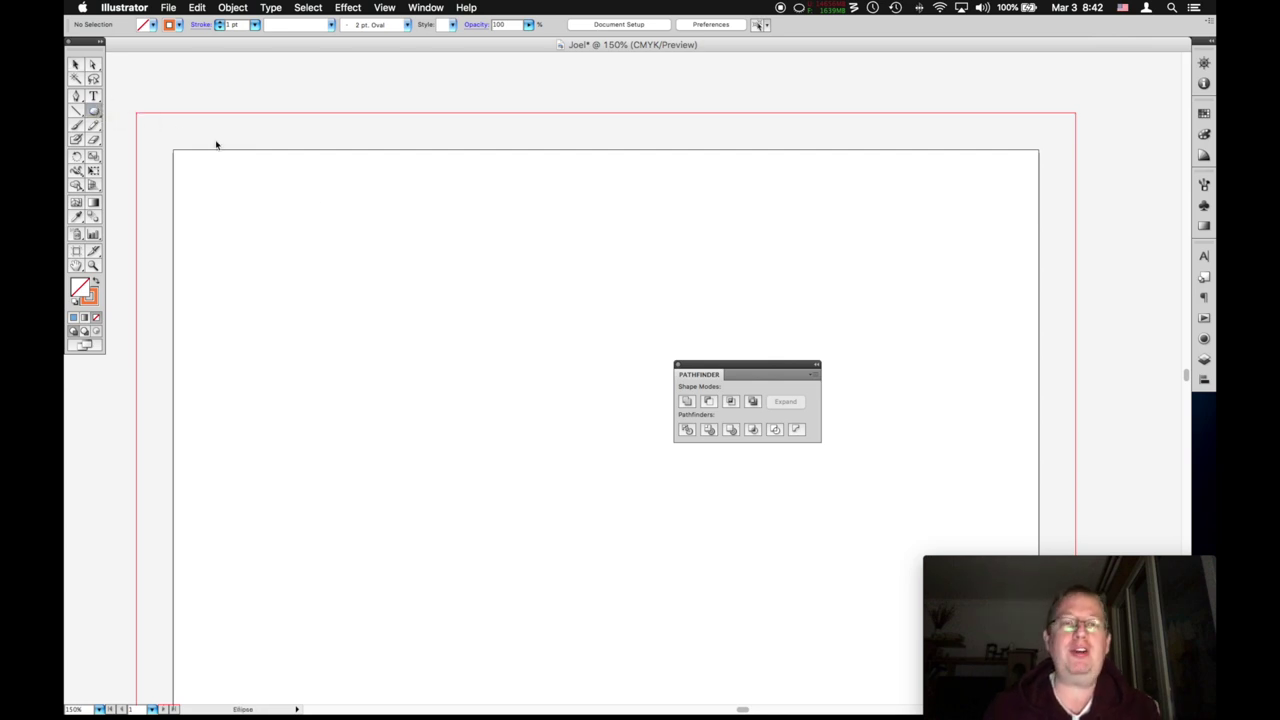
pyautogui.moveTo(404, 226); pyautogui.dragTo(516, 322)
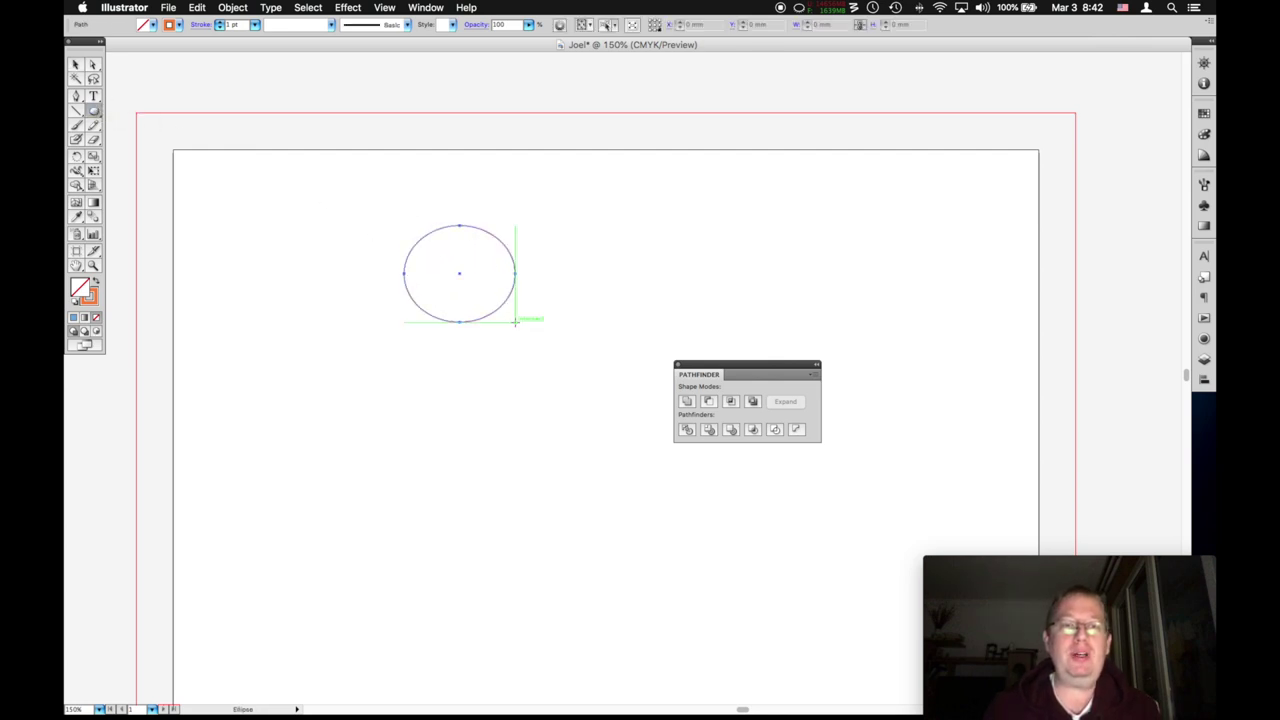
pyautogui.click(93, 112)
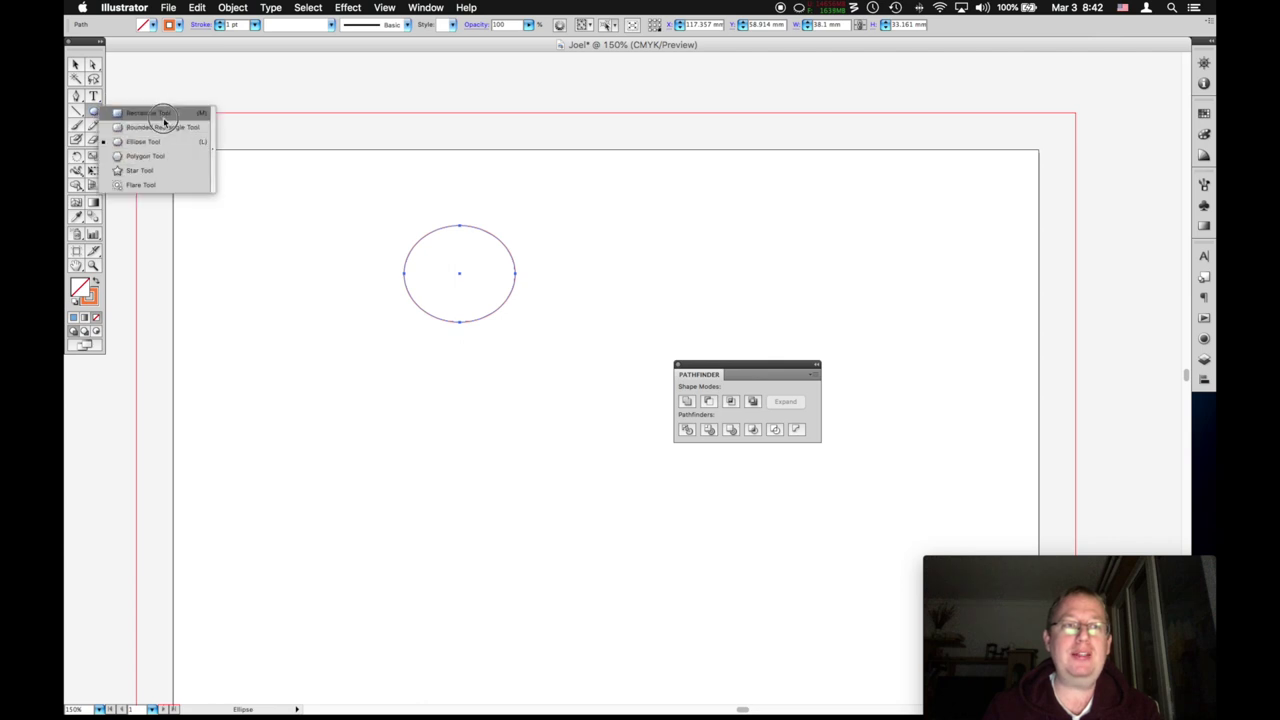
pyautogui.moveTo(161, 148); pyautogui.dragTo(366, 137)
pyautogui.moveTo(93, 112); pyautogui.dragTo(157, 118)
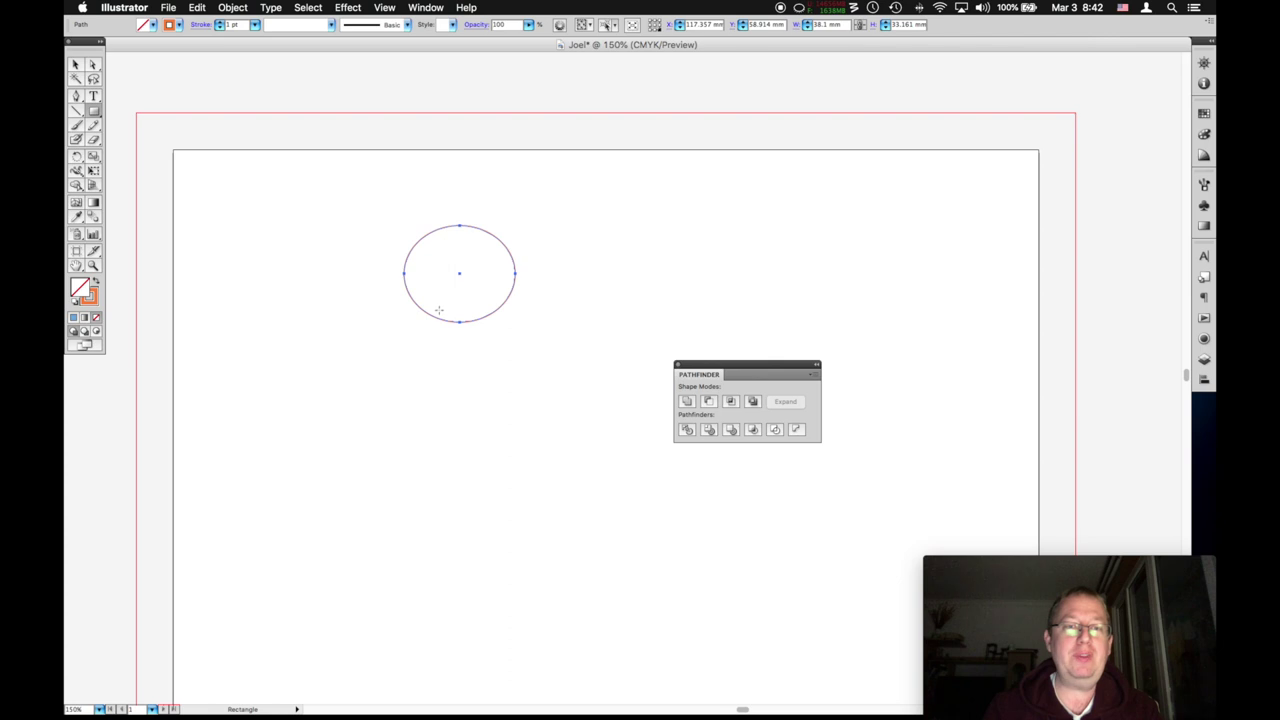
pyautogui.moveTo(424, 293); pyautogui.dragTo(499, 414)
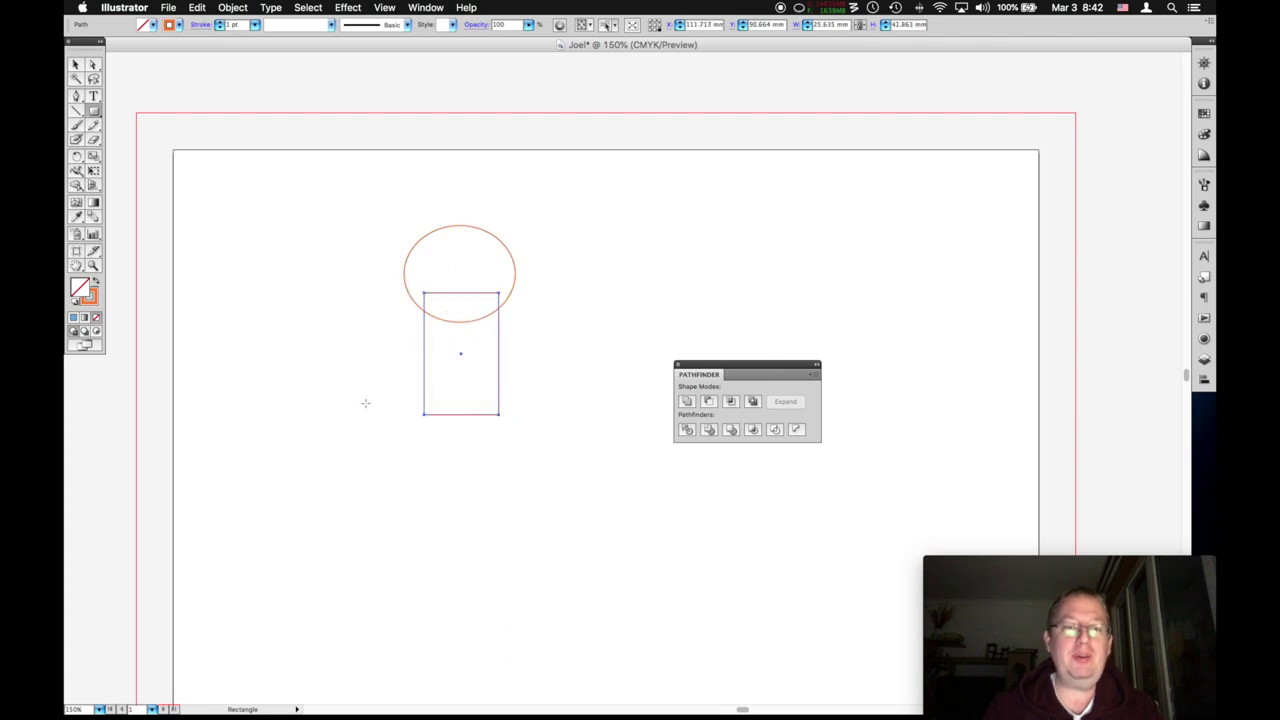
pyautogui.moveTo(360, 385); pyautogui.dragTo(382, 490)
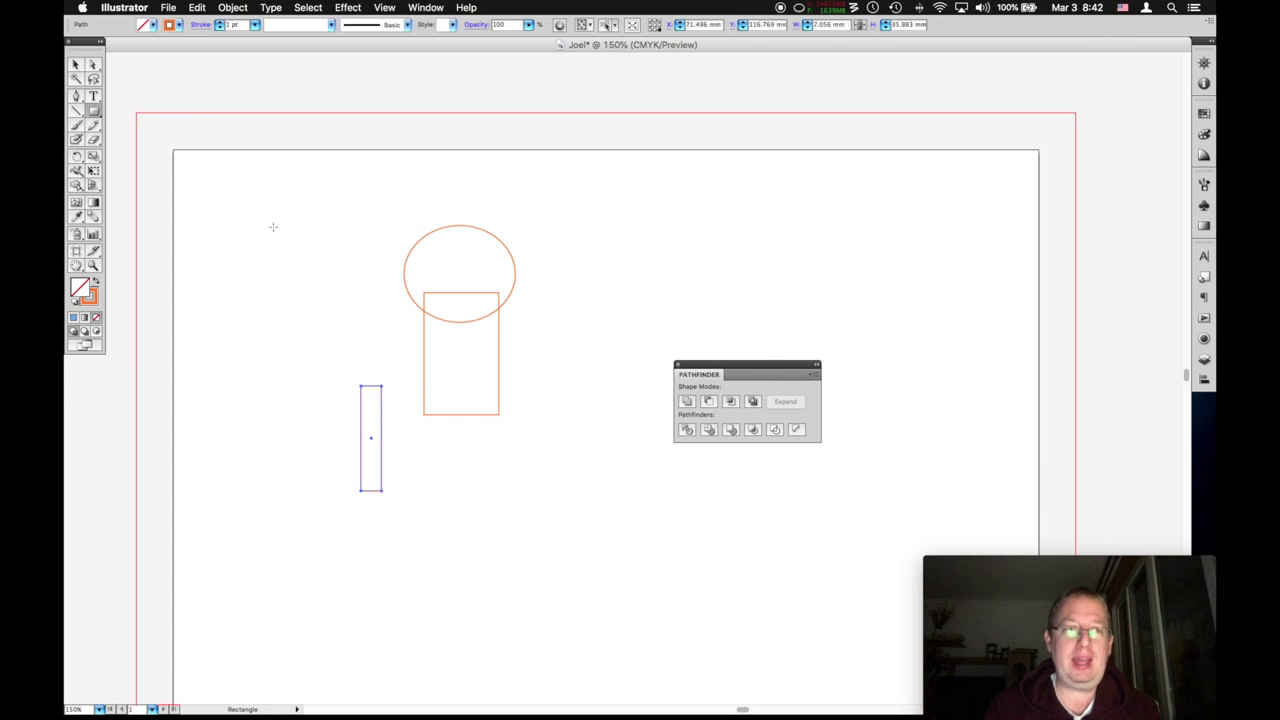
# Copy and paste the narrow leg rectangle, positioning the legs under the body.
pyautogui.click(75, 64)
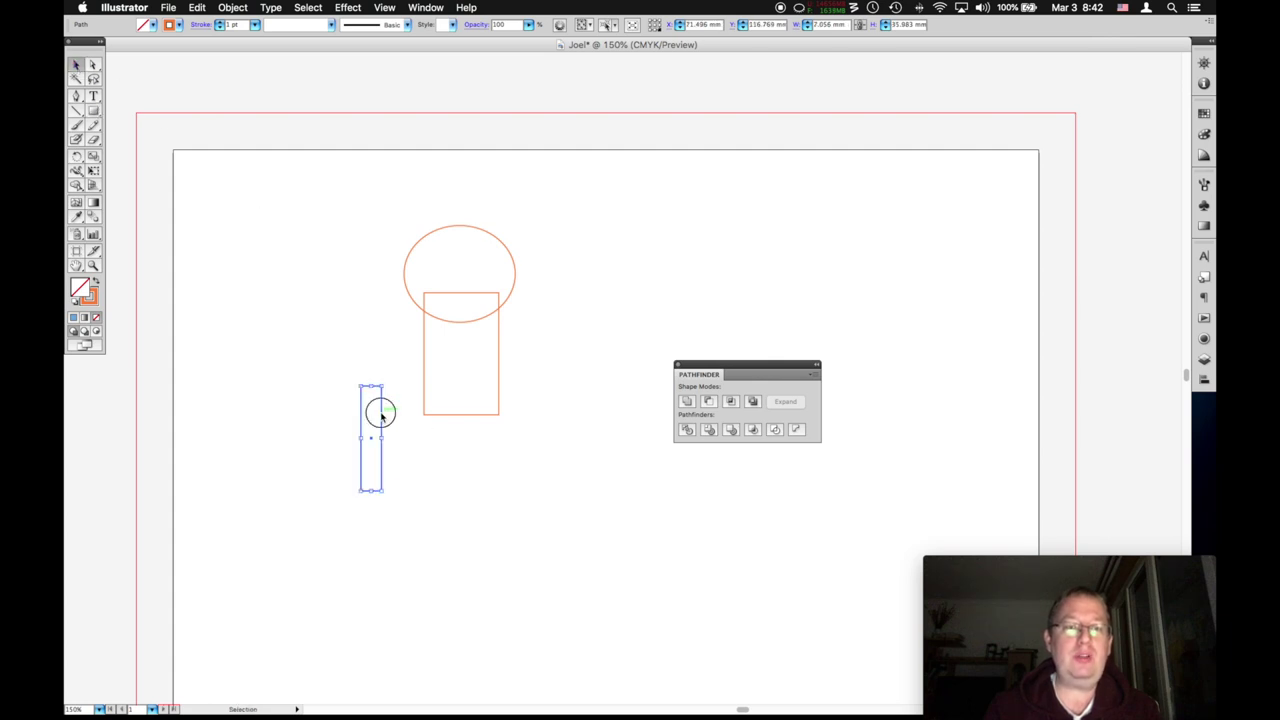
pyautogui.moveTo(378, 412)
pyautogui.mouseDown()
pyautogui.moveTo(390, 430)
pyautogui.moveTo(388, 415)
pyautogui.mouseUp()
pyautogui.press('super+c')
pyautogui.press('super+v')
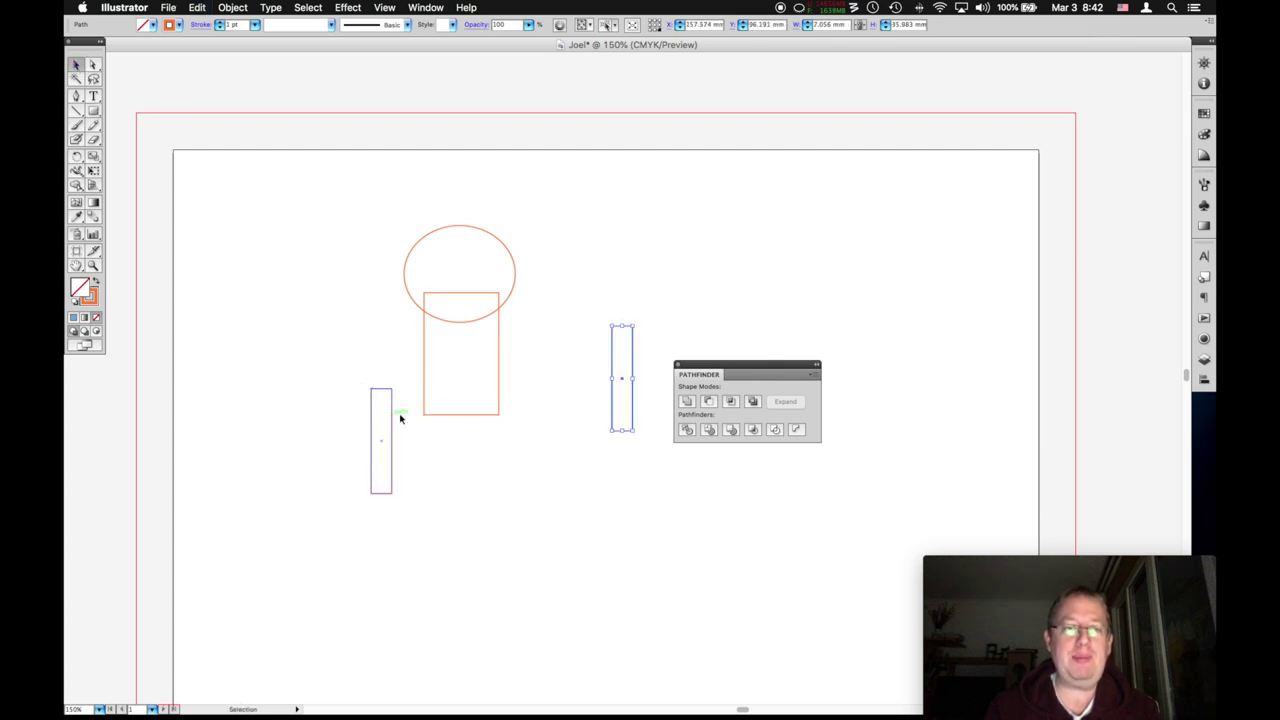
pyautogui.moveTo(610, 354); pyautogui.dragTo(480, 426)
pyautogui.moveTo(395, 408); pyautogui.dragTo(445, 420)
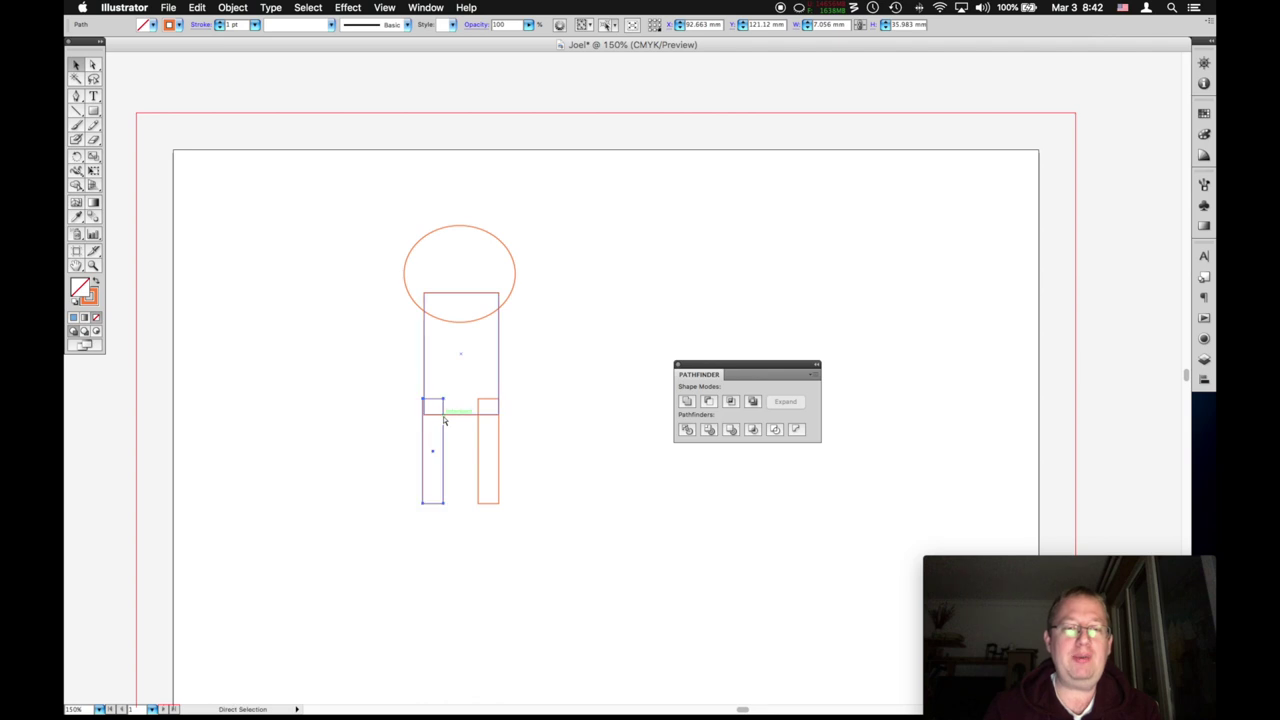
pyautogui.press('super+v')
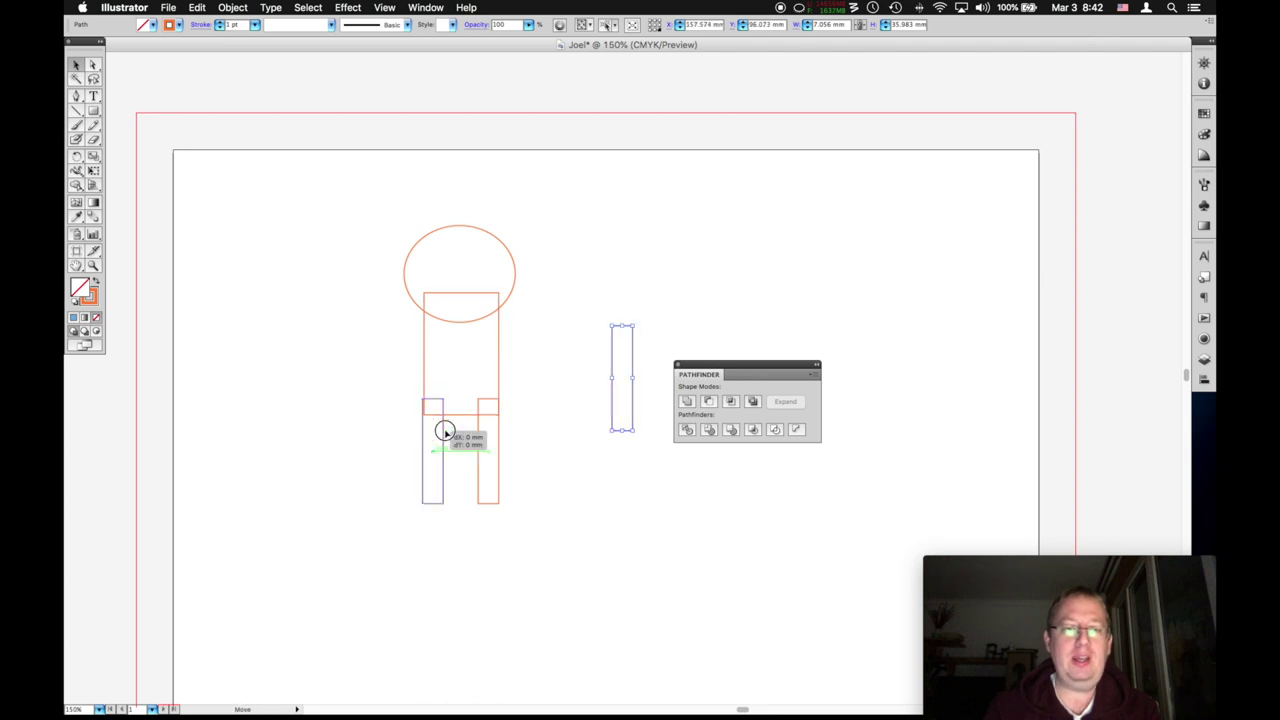
pyautogui.click(444, 431)
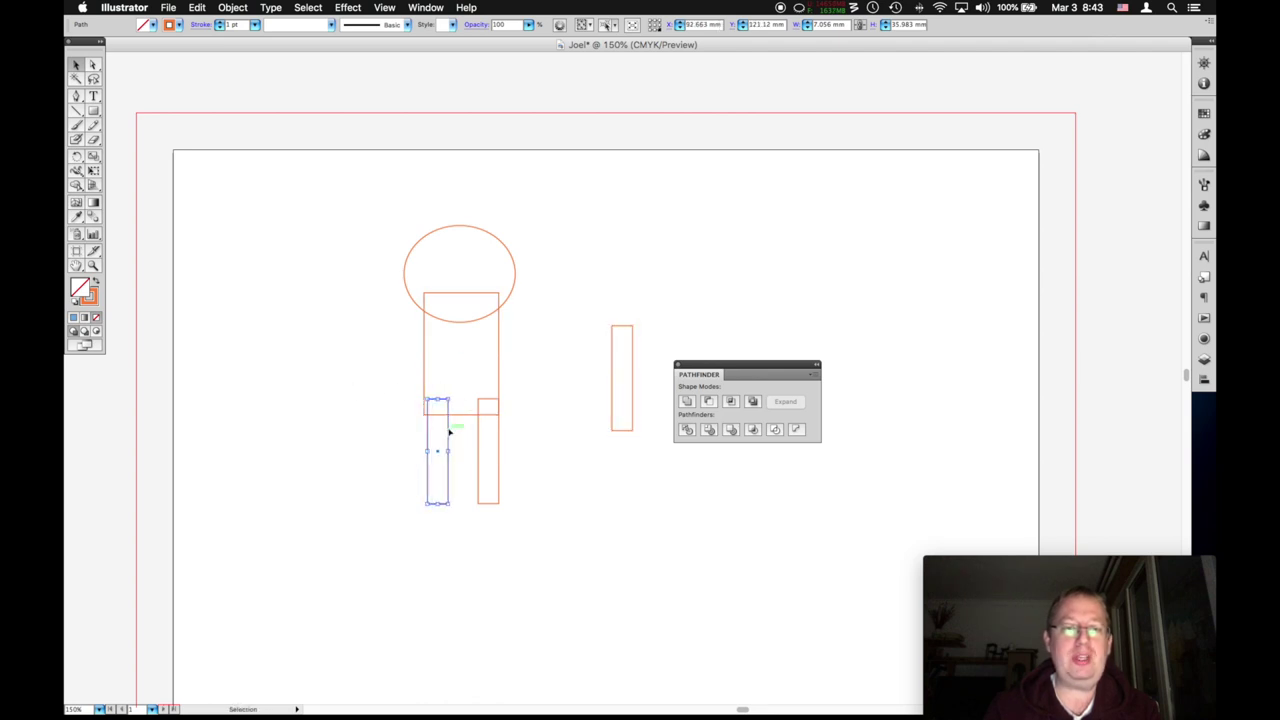
pyautogui.moveTo(446, 430); pyautogui.dragTo(448, 430)
# Tilt a narrow rectangle into an arm, then copy it to the body's left side.
pyautogui.click(622, 326)
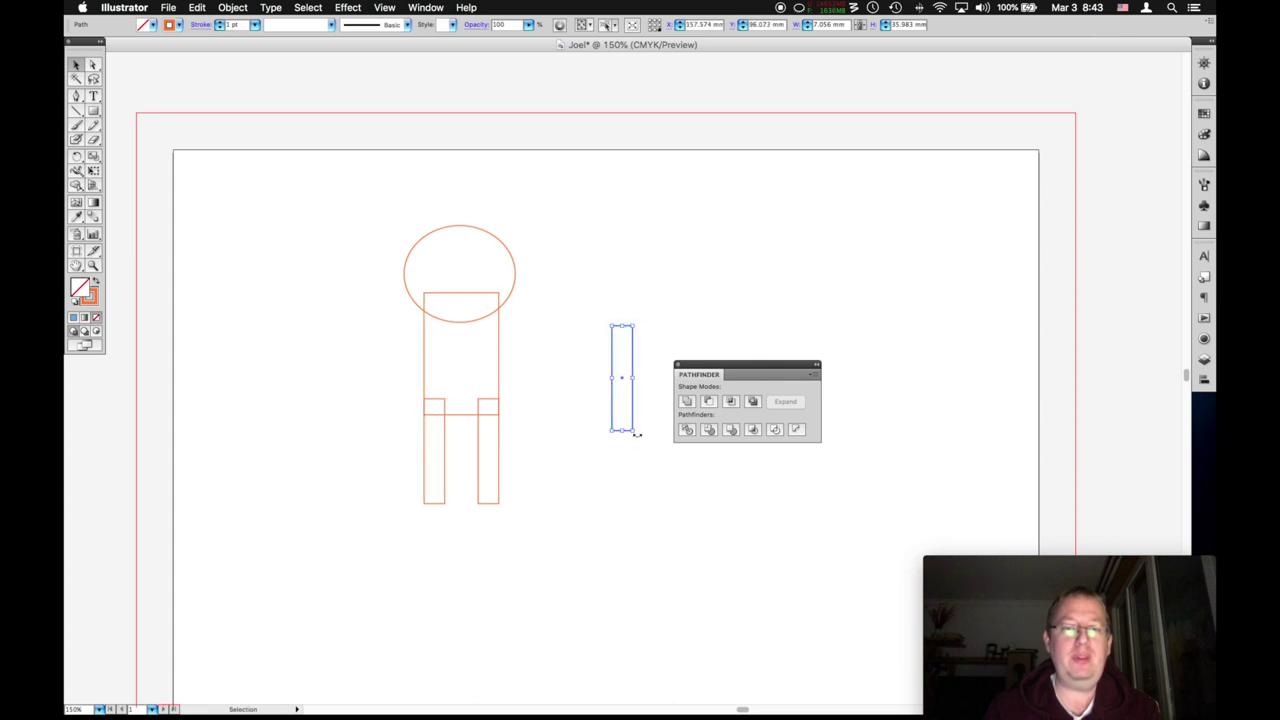
pyautogui.moveTo(636, 434); pyautogui.dragTo(506, 370)
pyautogui.press('super+c')
pyautogui.press('super+v')
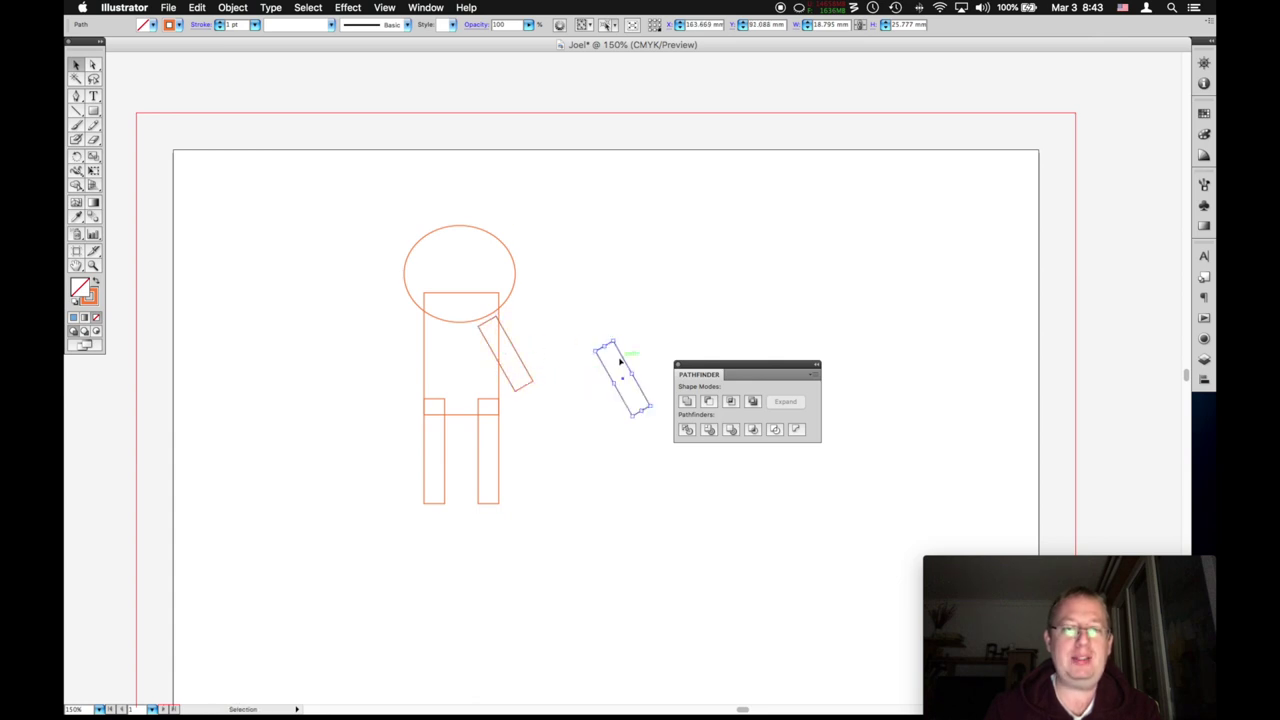
pyautogui.moveTo(612, 365); pyautogui.dragTo(437, 342)
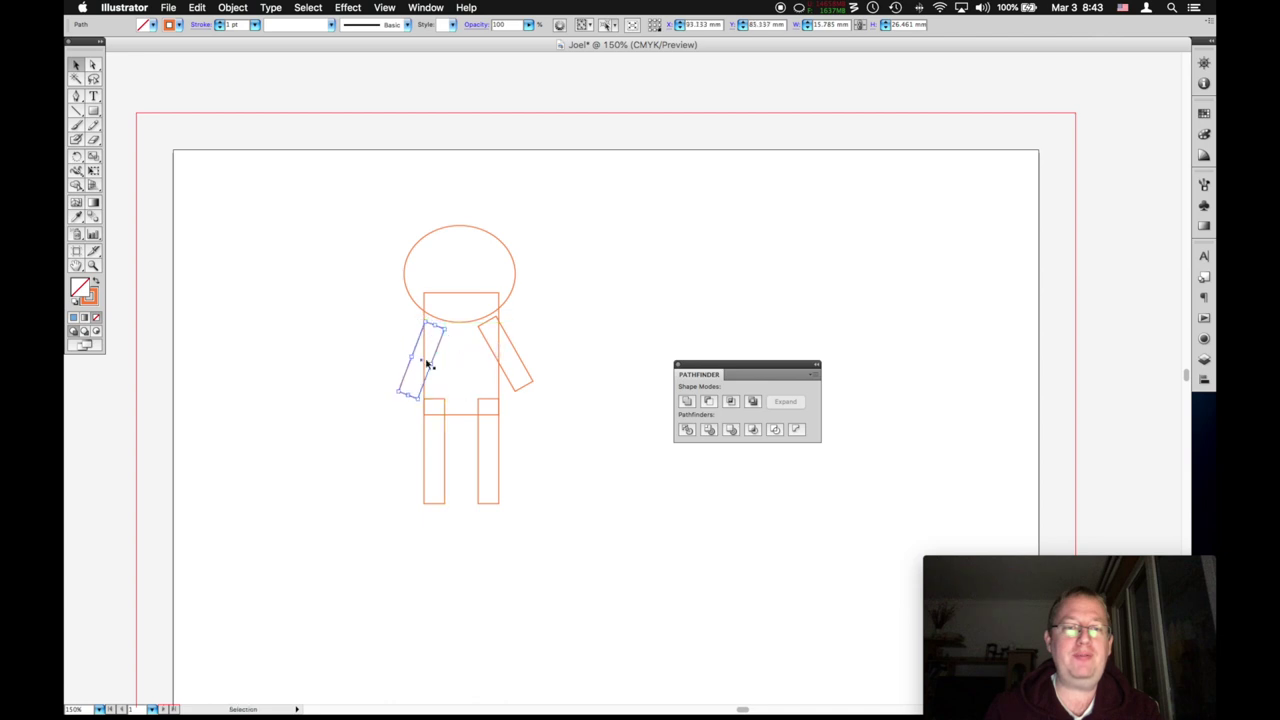
# Unite all the figure's shapes with Pathfinder, then select the merged outline and delete it.
pyautogui.moveTo(580, 221); pyautogui.dragTo(308, 527)
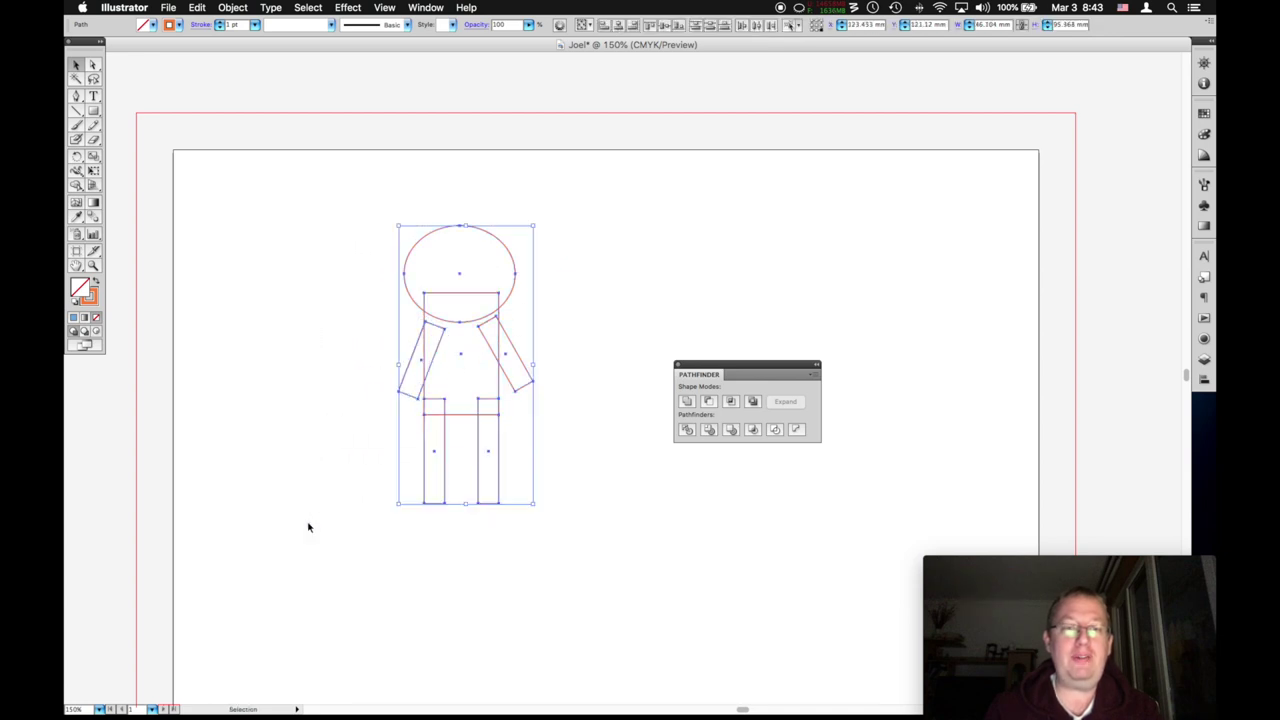
pyautogui.click(687, 403)
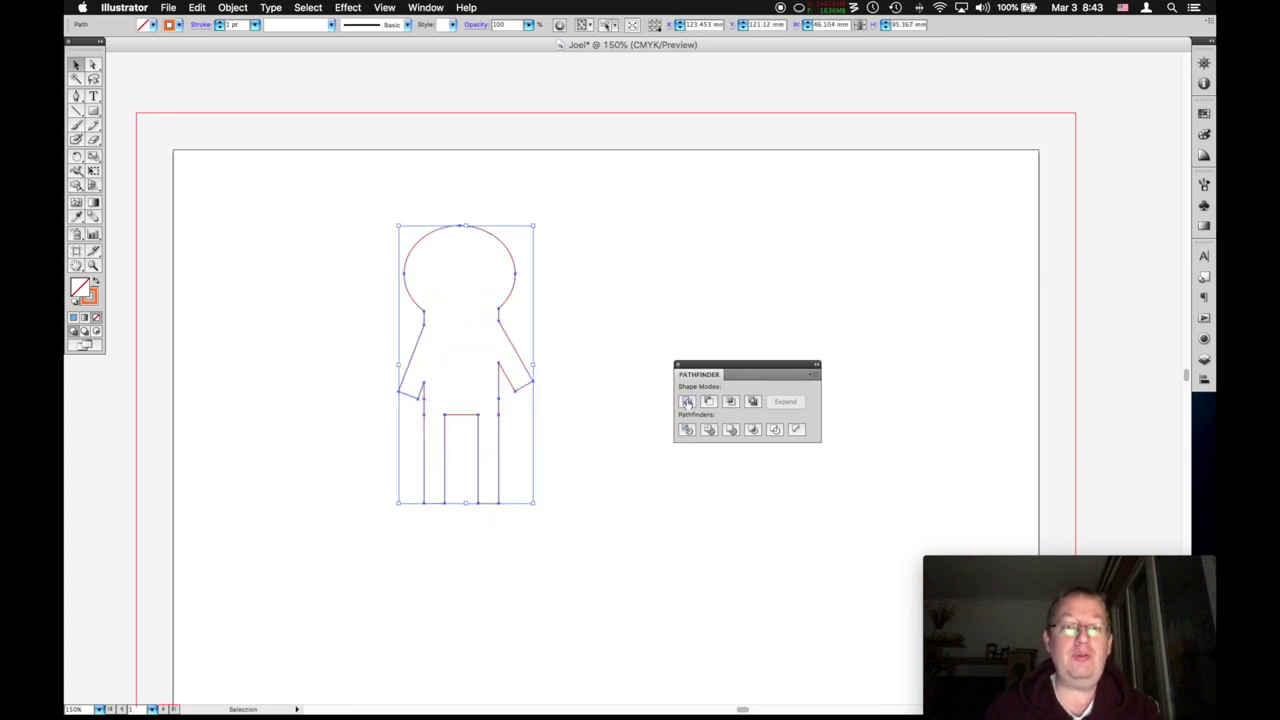
pyautogui.click(651, 297)
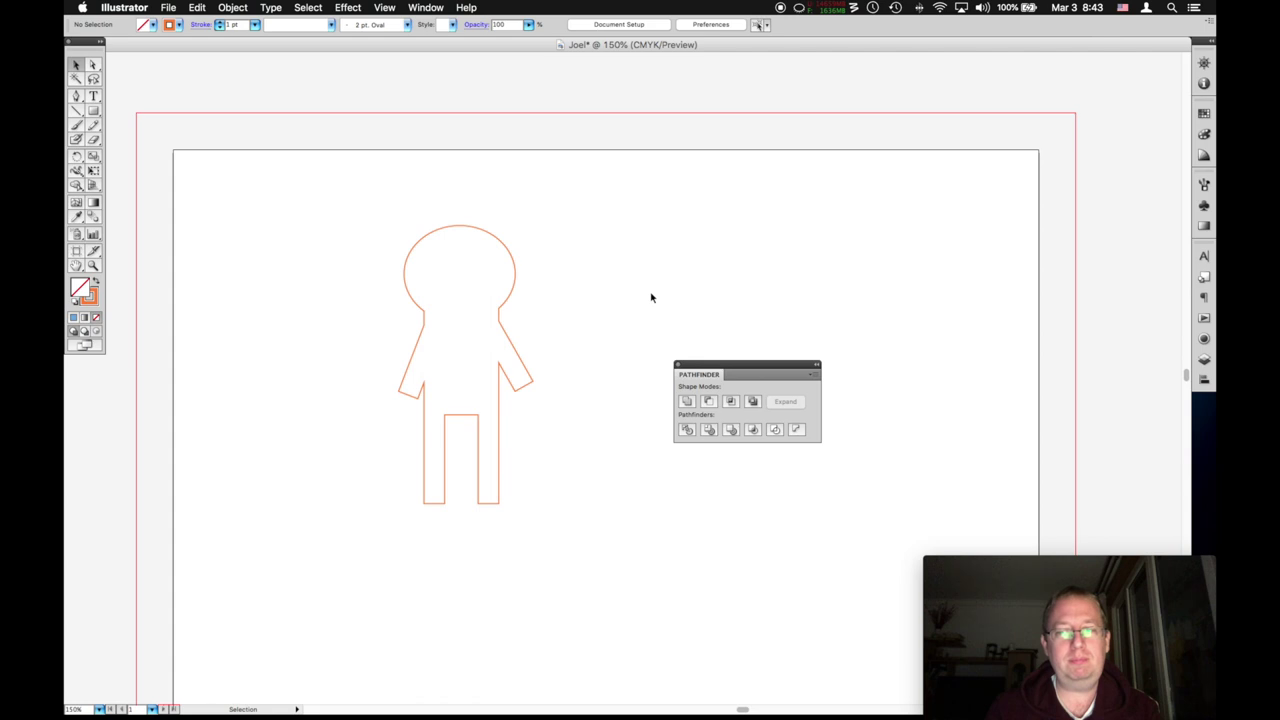
pyautogui.moveTo(596, 201); pyautogui.dragTo(320, 418)
pyautogui.press('Delete')
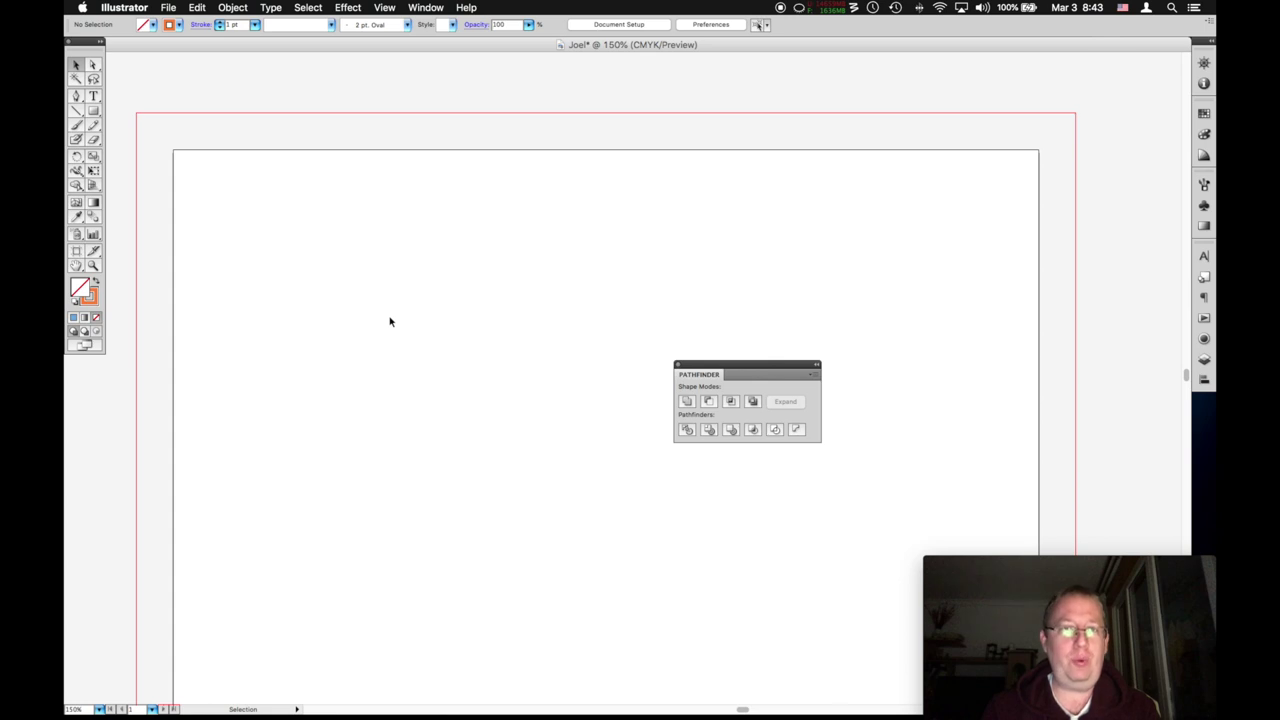
pyautogui.click(94, 111)
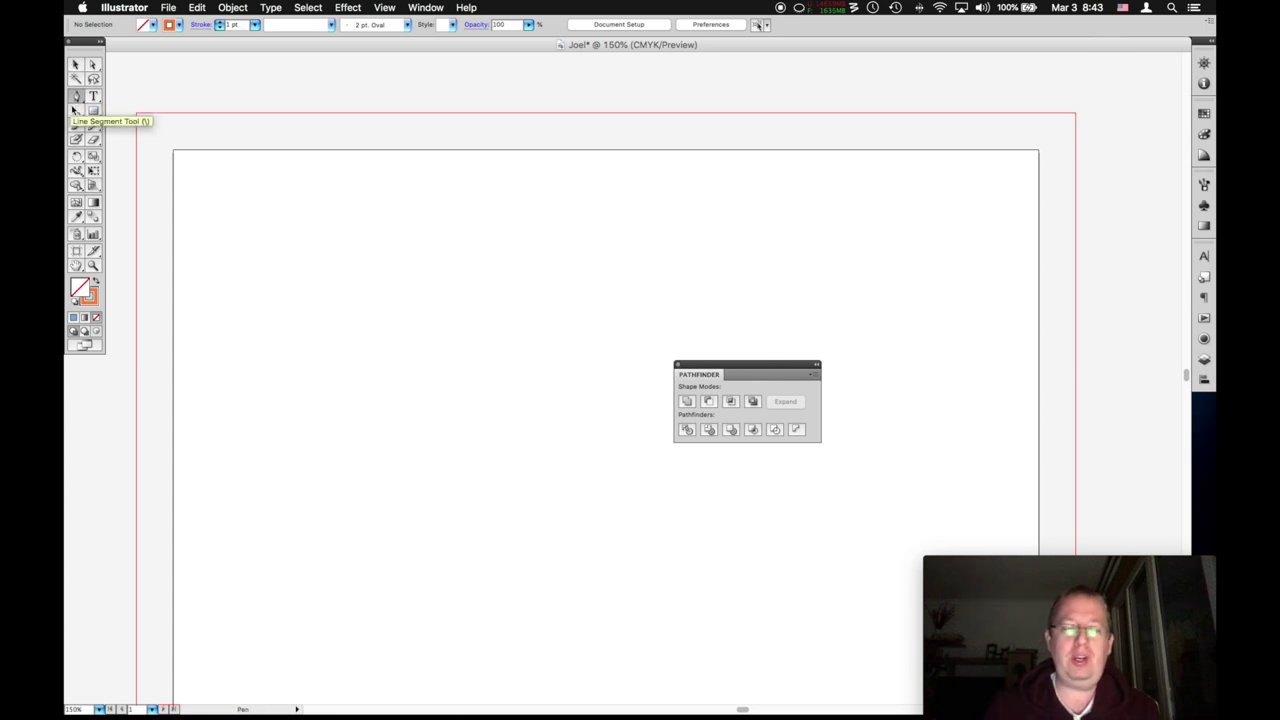
# Draw a closed eight-corner angular polygon with the Pen tool.
pyautogui.click(76, 96)
pyautogui.click(372, 296)
pyautogui.click(523, 252)
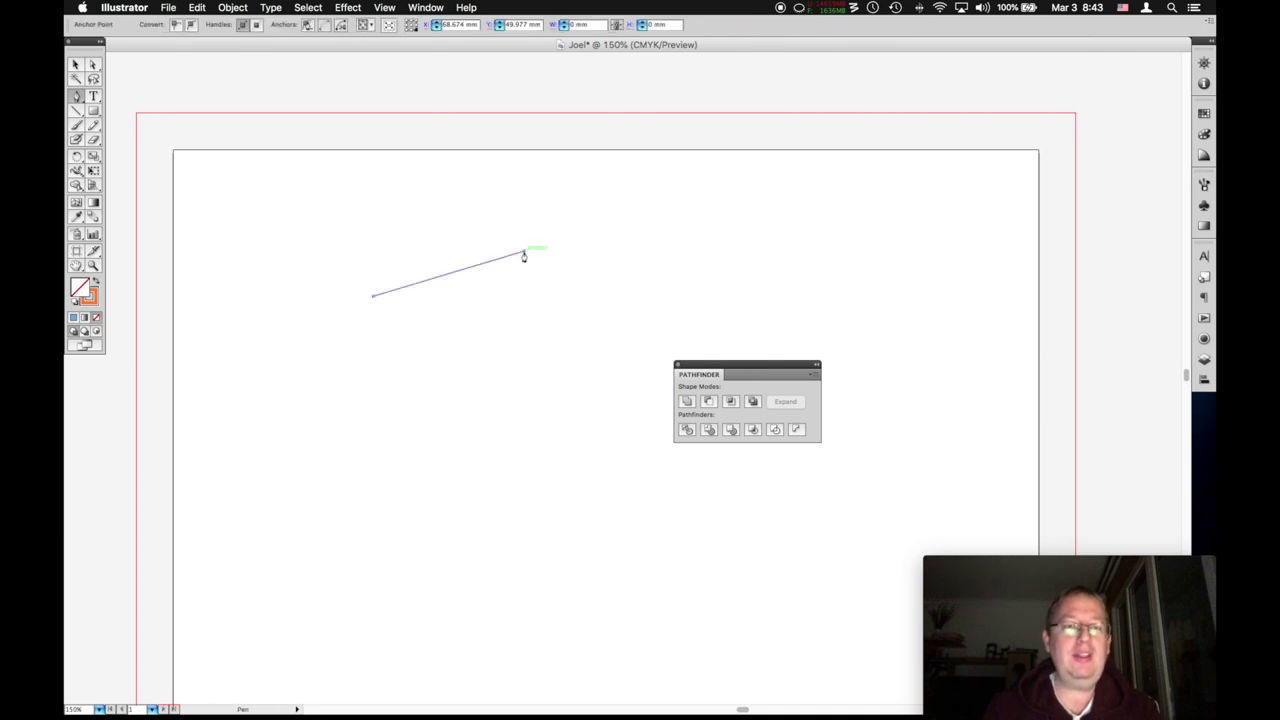
pyautogui.click(518, 370)
pyautogui.click(412, 381)
pyautogui.click(434, 463)
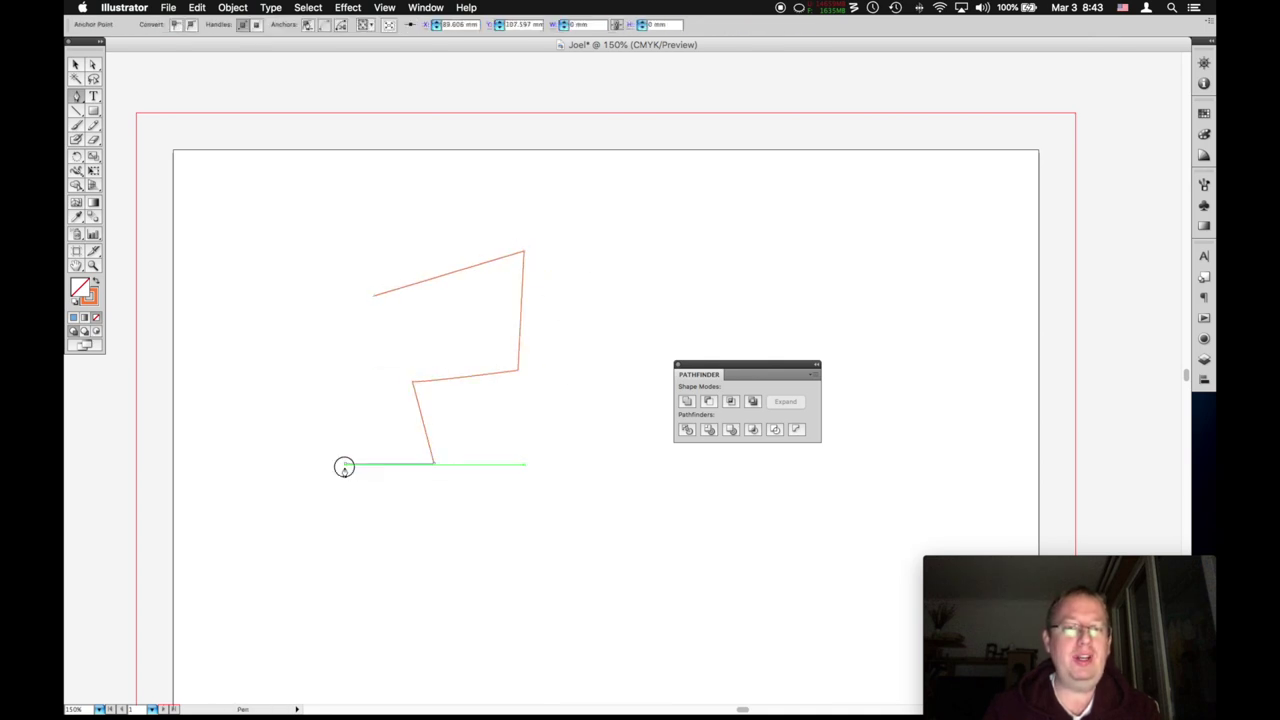
pyautogui.click(345, 463)
pyautogui.click(321, 380)
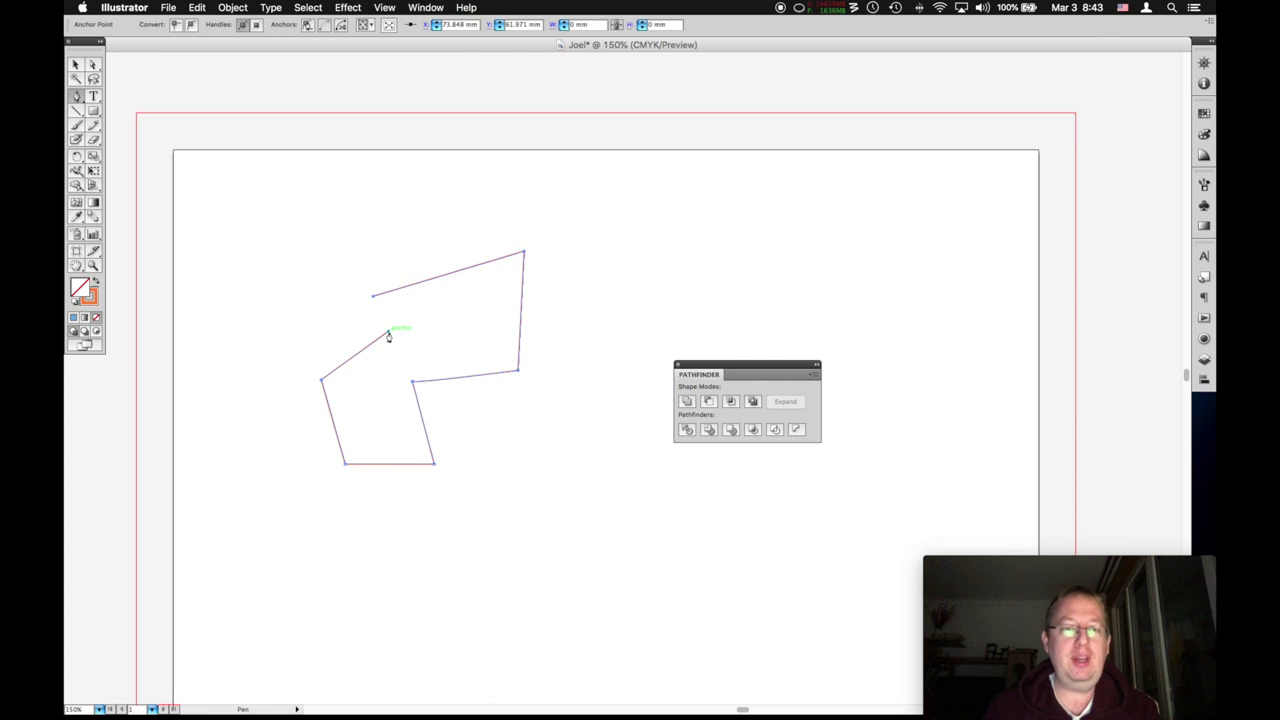
pyautogui.click(373, 296)
pyautogui.press('v')
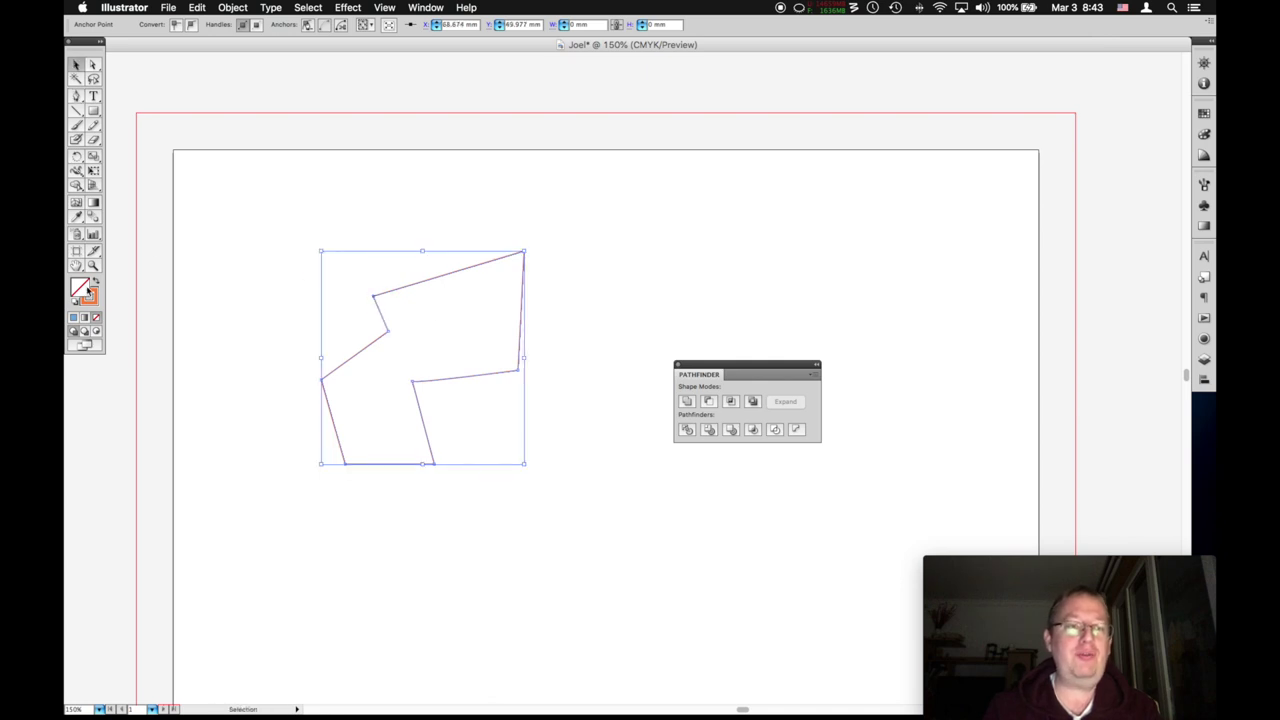
# Give the polygon a white-to-black gradient fill and a red stroke from the Color Picker.
pyautogui.click(74, 317)
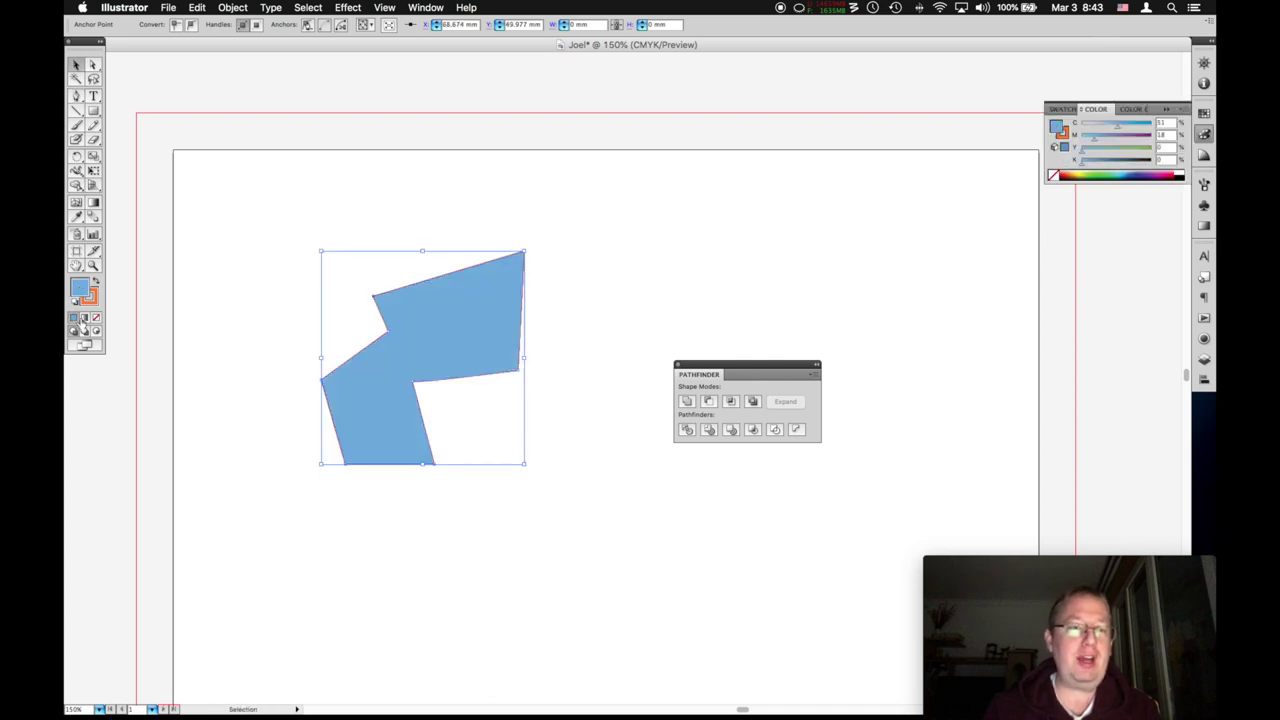
pyautogui.click(85, 319)
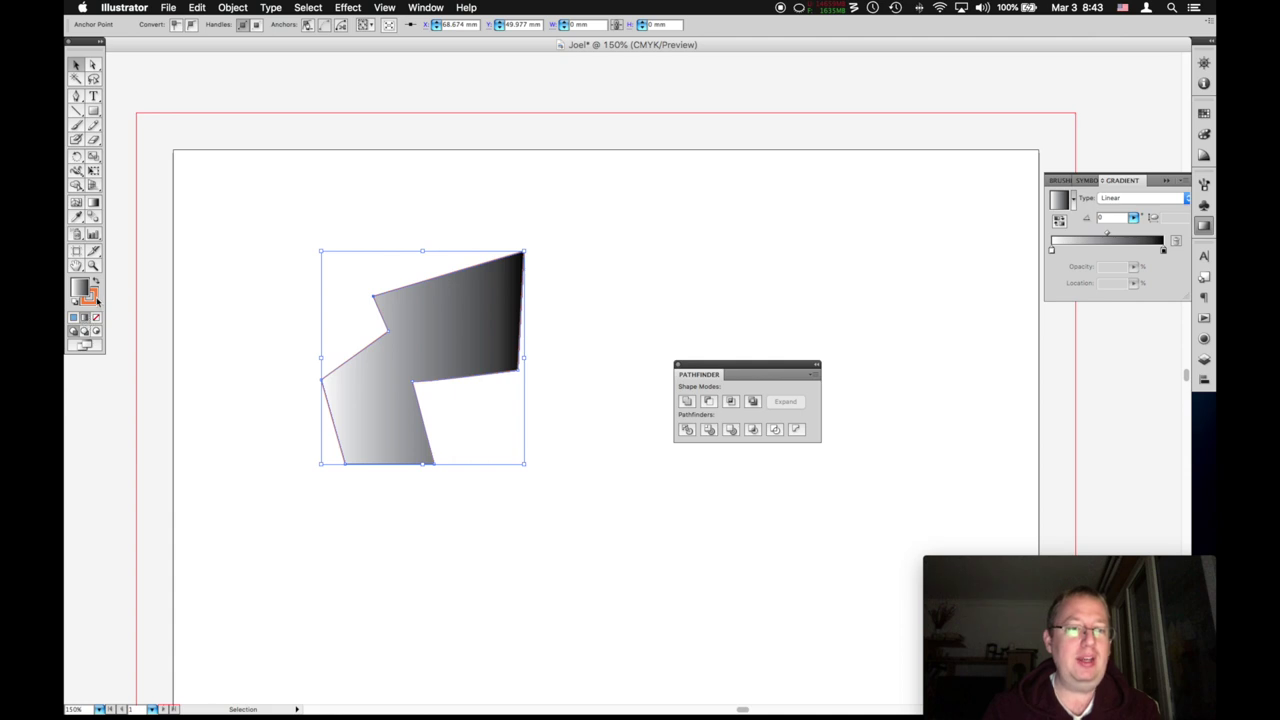
pyautogui.click(90, 298)
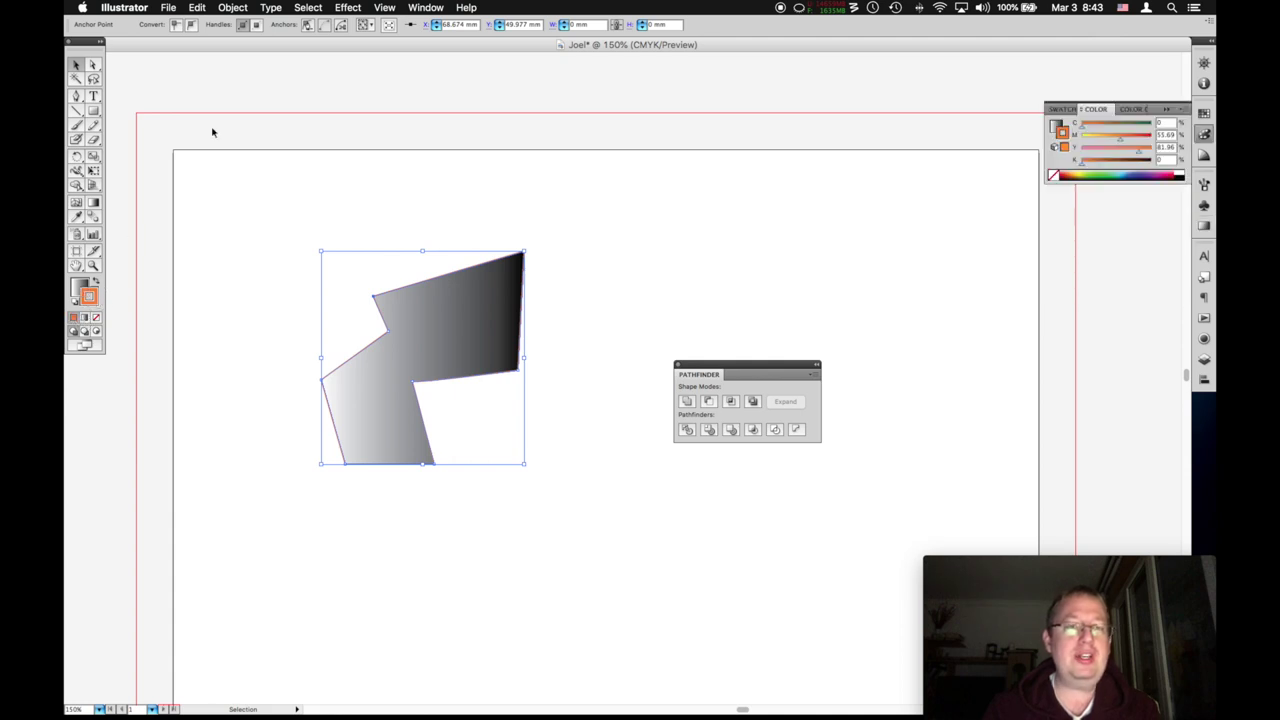
pyautogui.click(1127, 174)
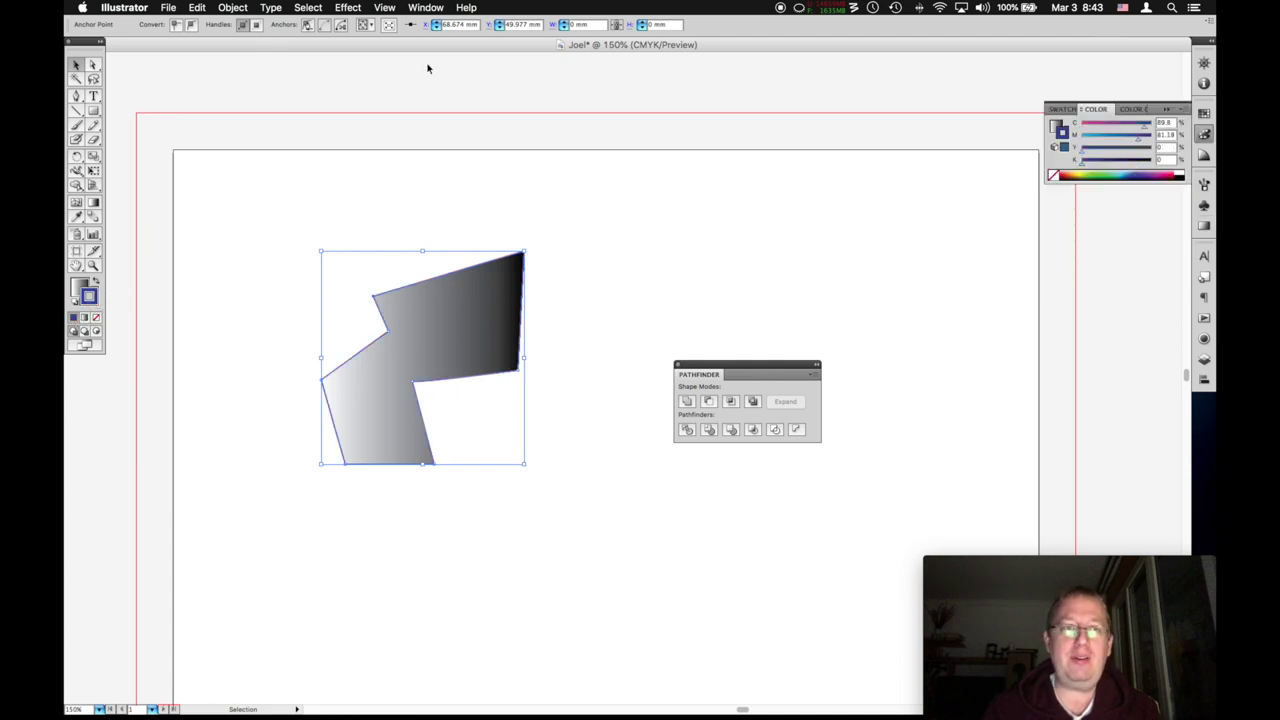
pyautogui.doubleClick(89, 296)
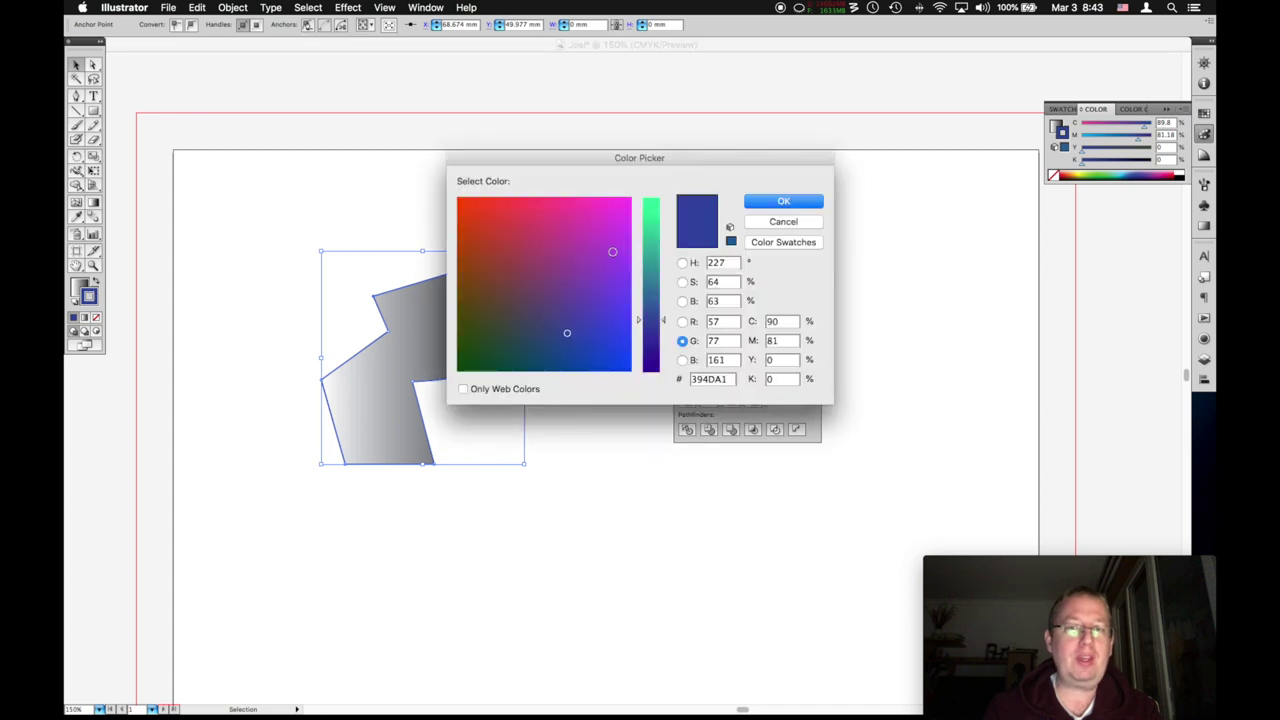
pyautogui.click(557, 236)
pyautogui.click(500, 215)
pyautogui.press('Return')
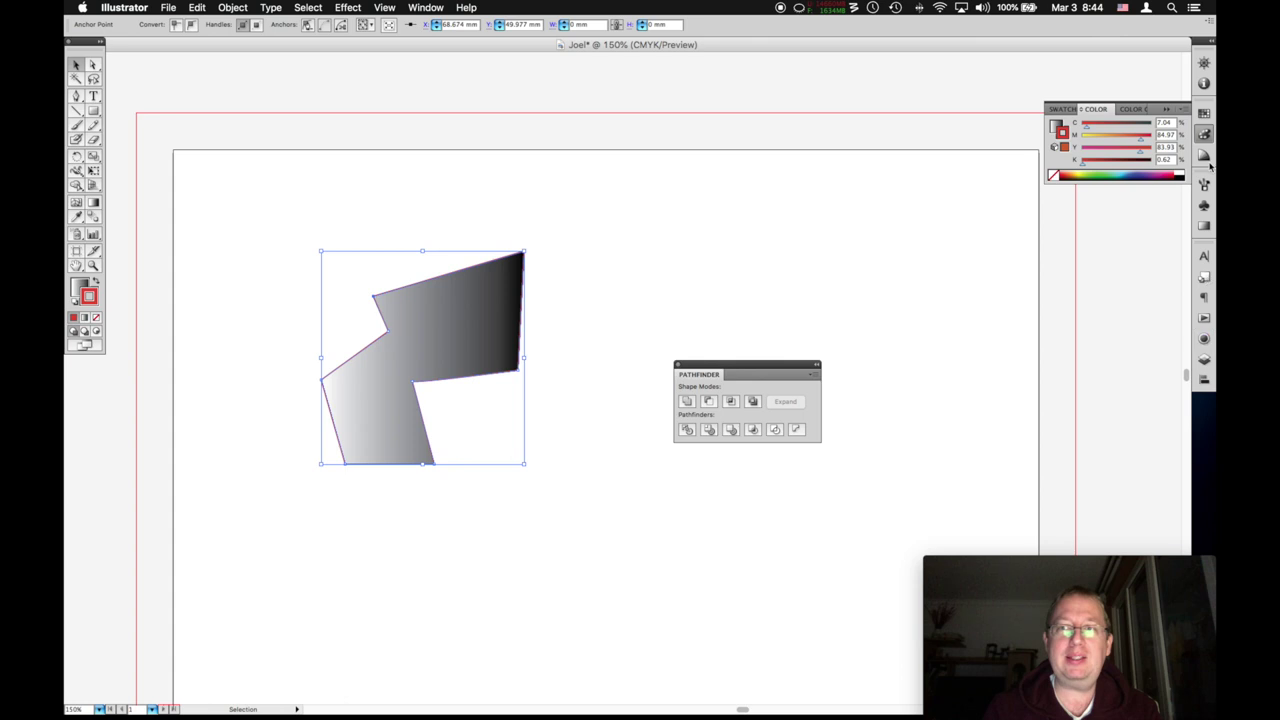
# Reselect the red-outlined polygon and delete it.
pyautogui.click(600, 240)
pyautogui.click(416, 284)
pyautogui.press('Delete')
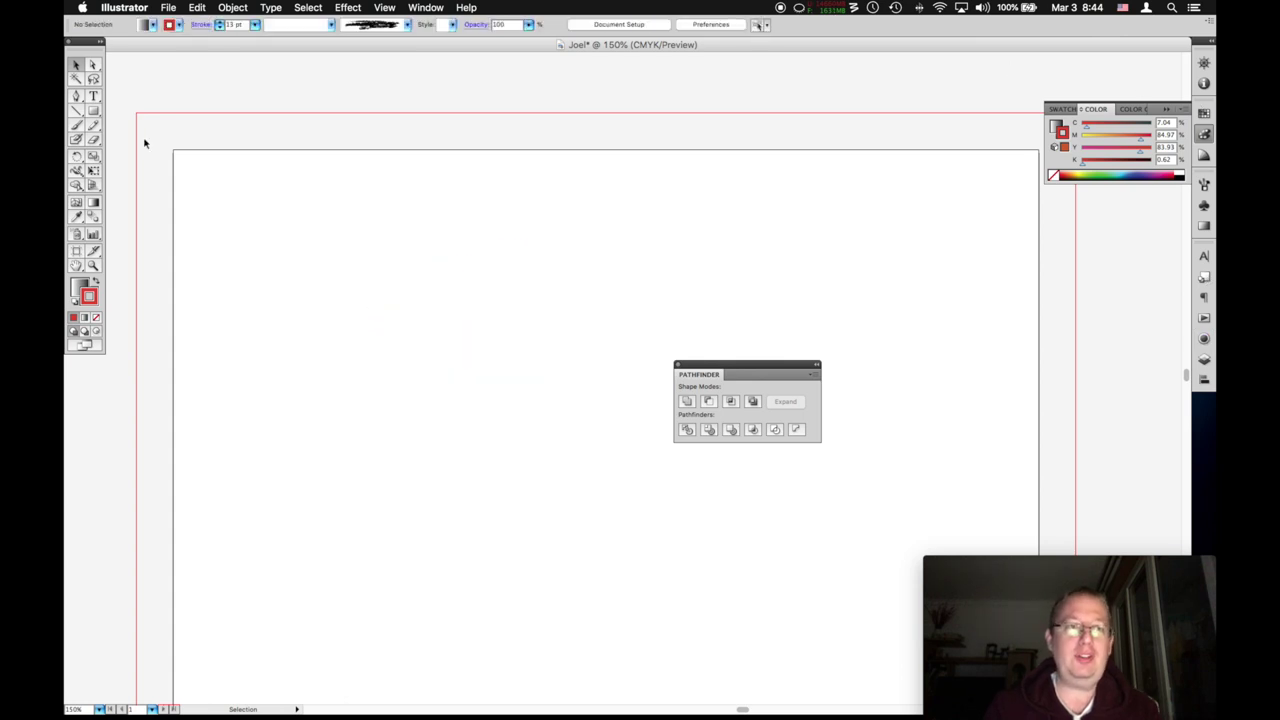
# Draw a square with the Rectangle tool and a triangle to its upper right with the Pen.
pyautogui.moveTo(93, 111); pyautogui.dragTo(150, 113)
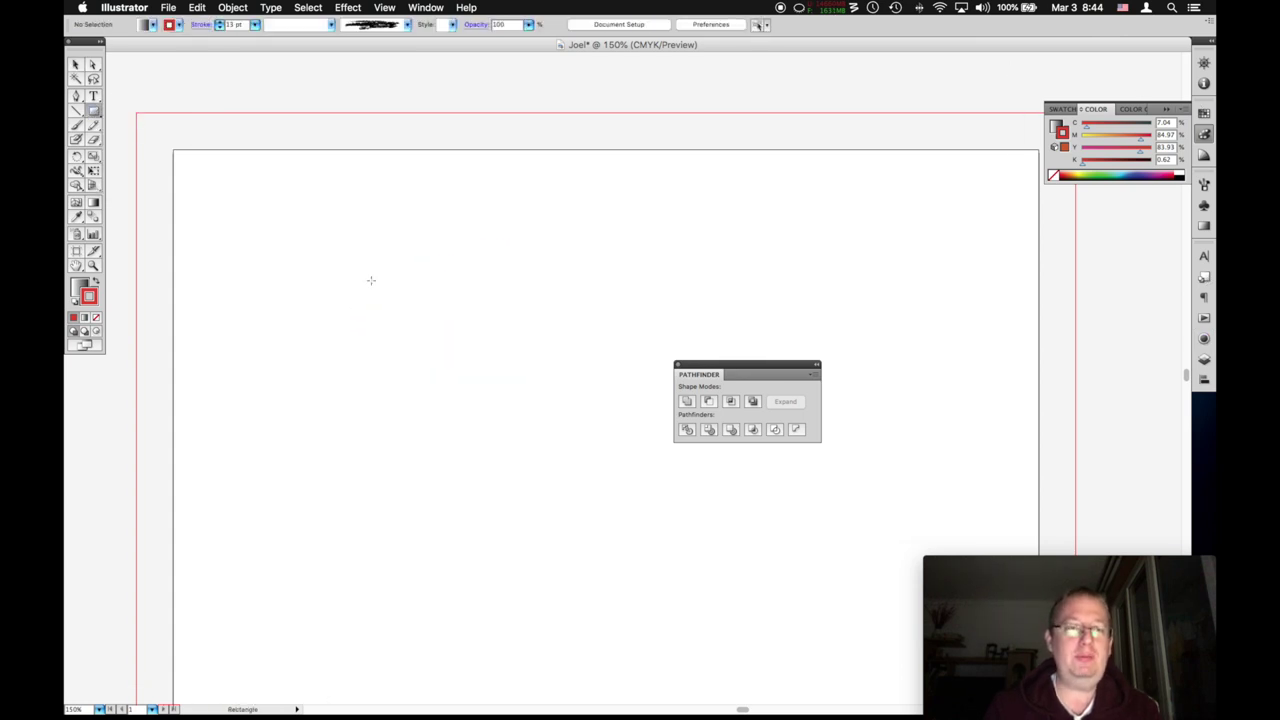
pyautogui.moveTo(366, 274); pyautogui.dragTo(500, 416)
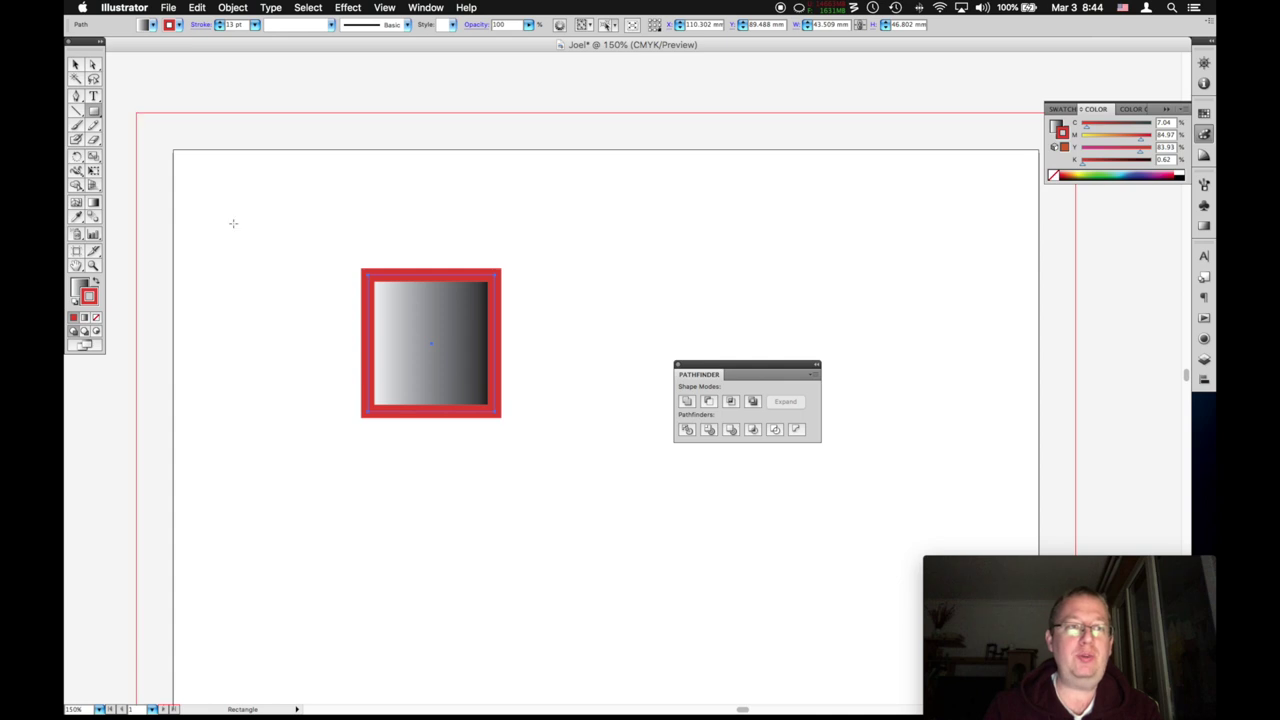
pyautogui.click(75, 96)
pyautogui.click(539, 235)
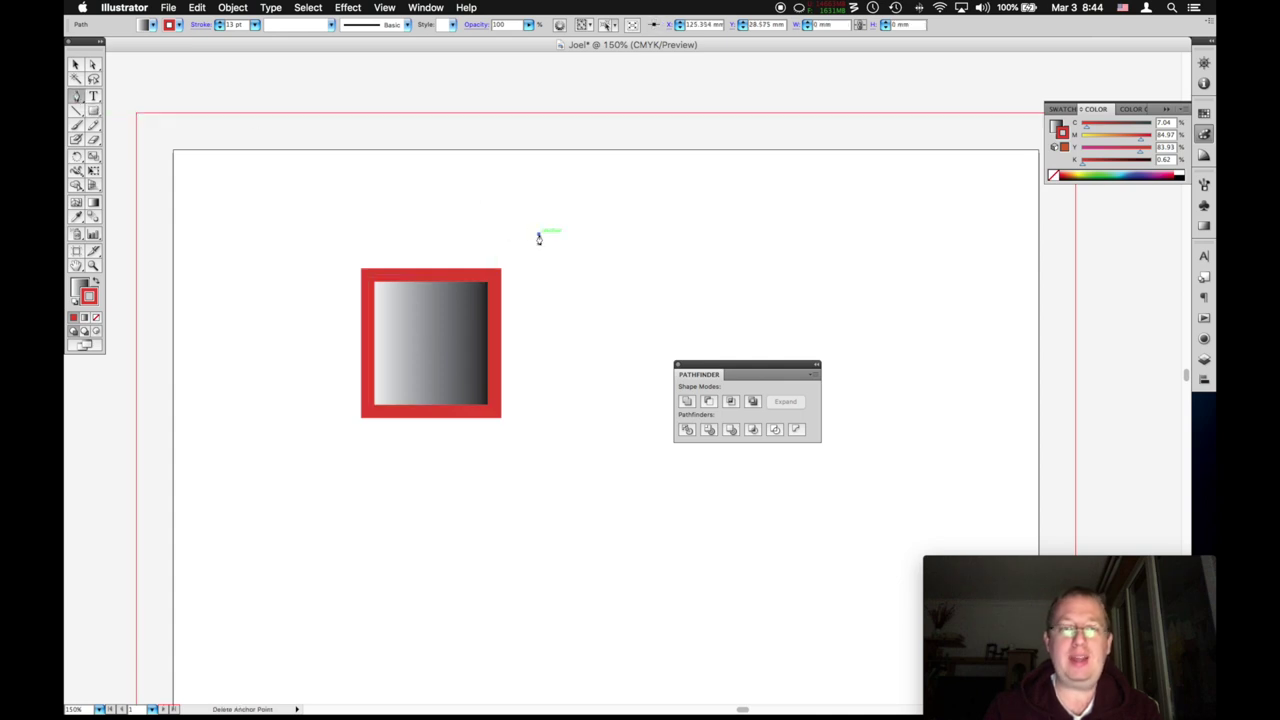
pyautogui.click(666, 234)
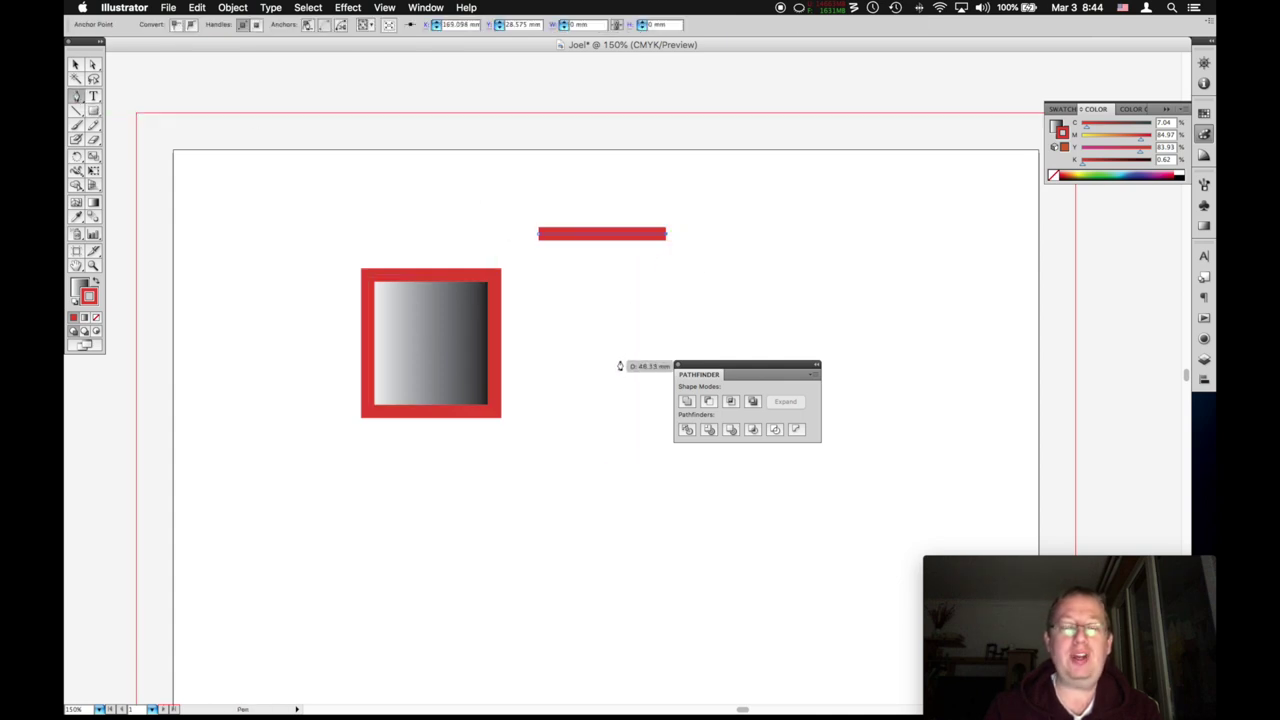
pyautogui.click(618, 364)
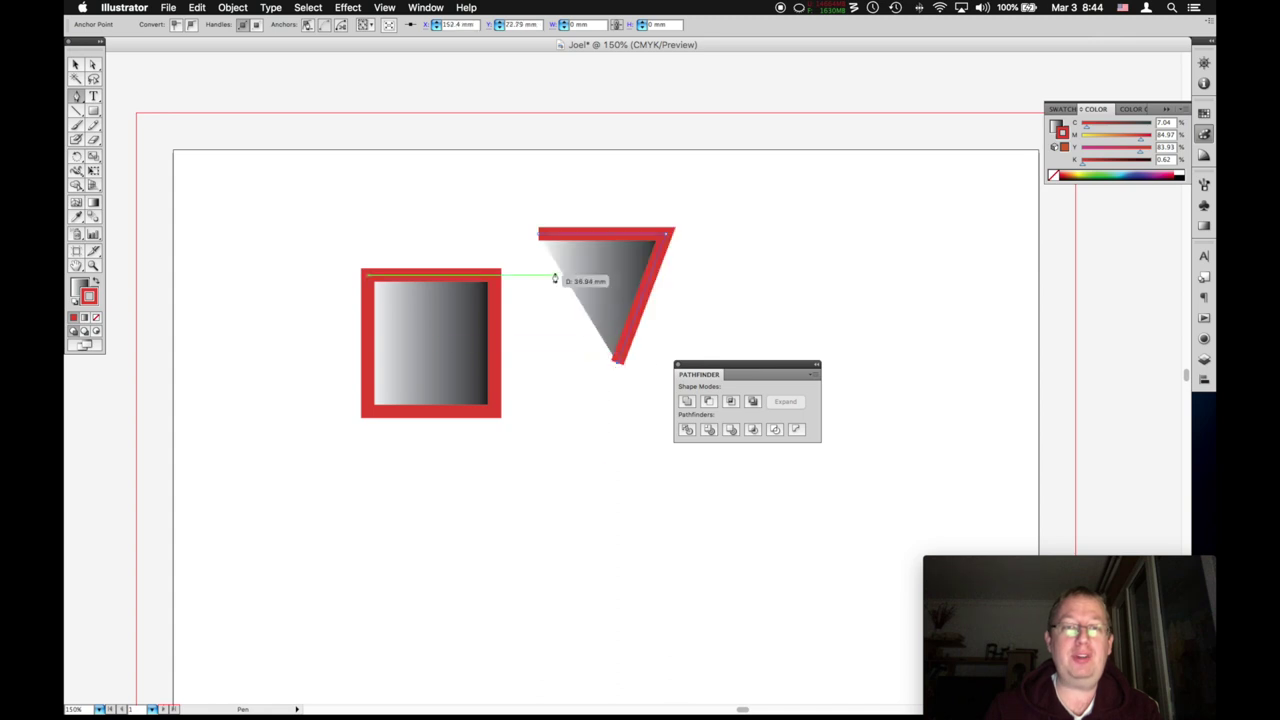
pyautogui.click(539, 236)
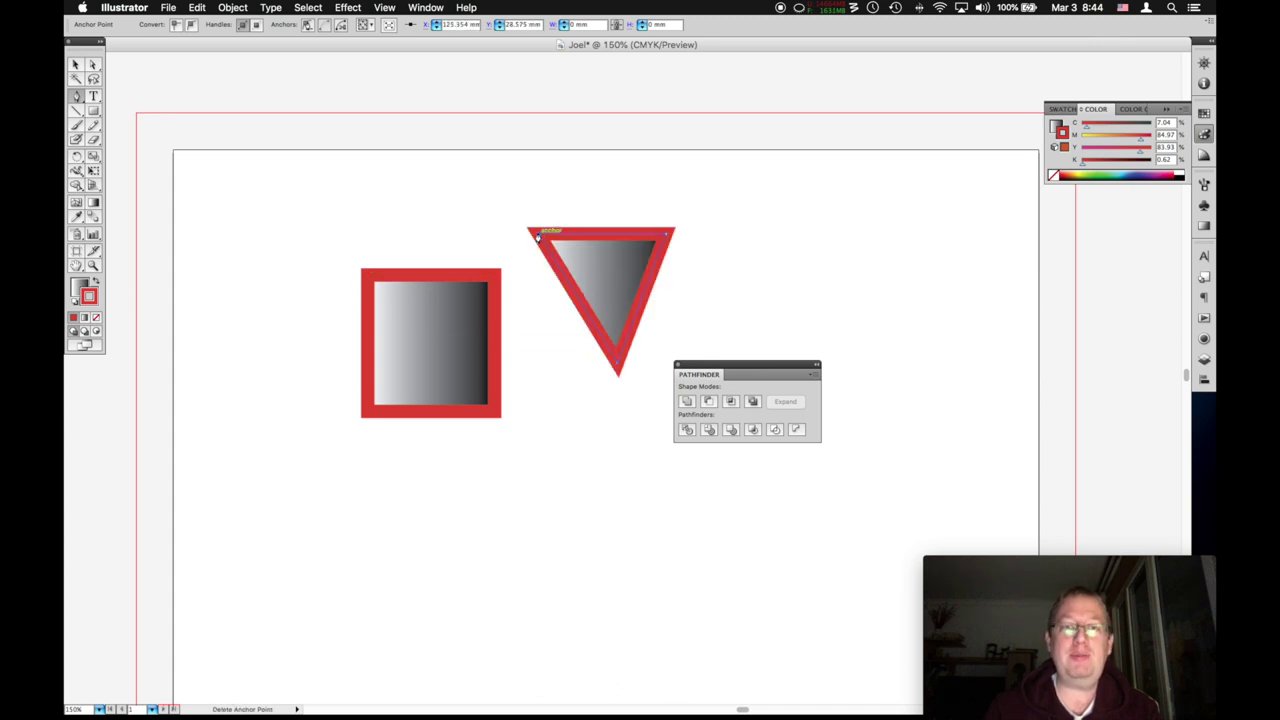
# Draw a closed jagged zigzag polygon above the square with the Pen tool.
pyautogui.click(348, 202)
pyautogui.click(397, 134)
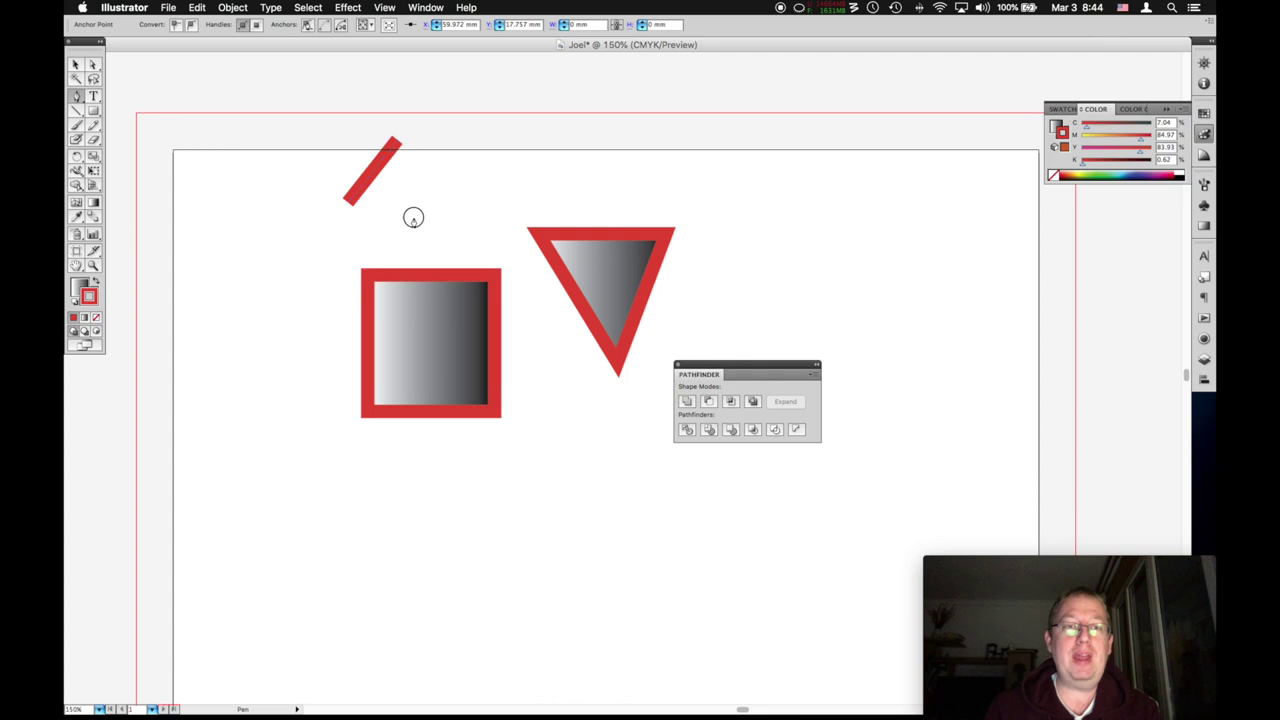
pyautogui.click(413, 216)
pyautogui.click(448, 127)
pyautogui.click(474, 191)
pyautogui.click(509, 112)
pyautogui.click(530, 185)
pyautogui.click(566, 80)
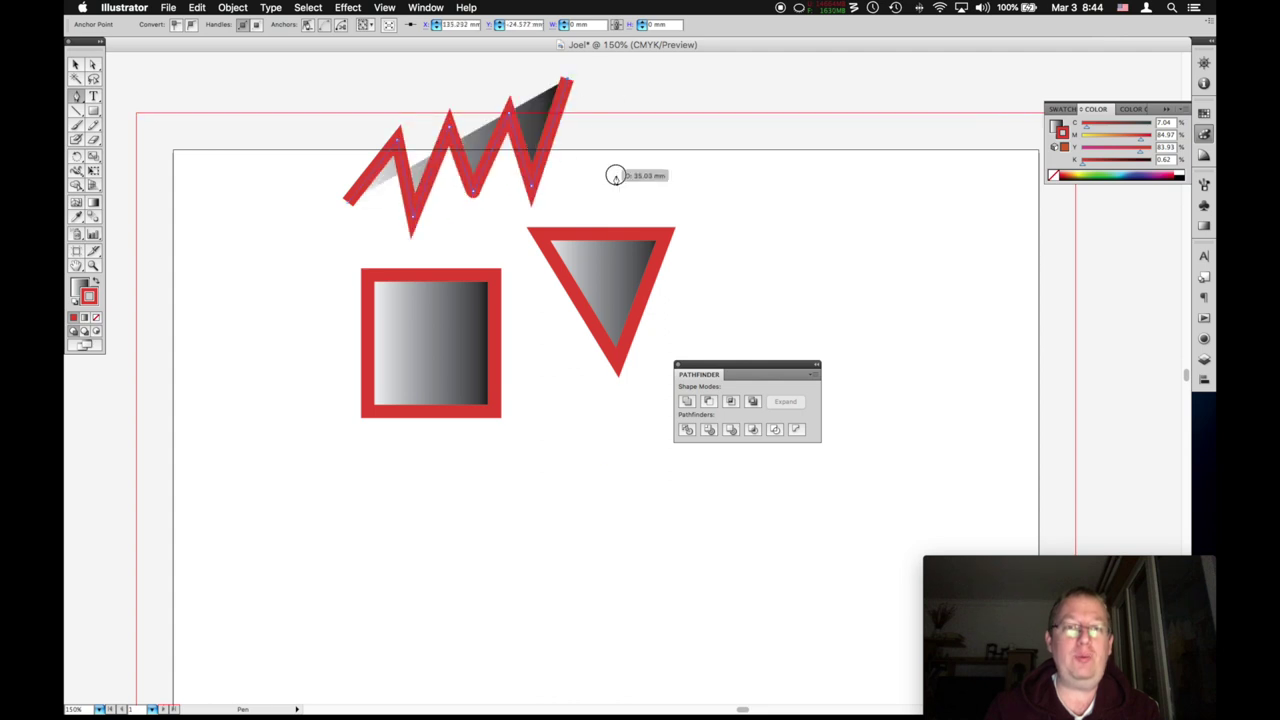
pyautogui.click(616, 172)
pyautogui.click(481, 244)
pyautogui.click(342, 244)
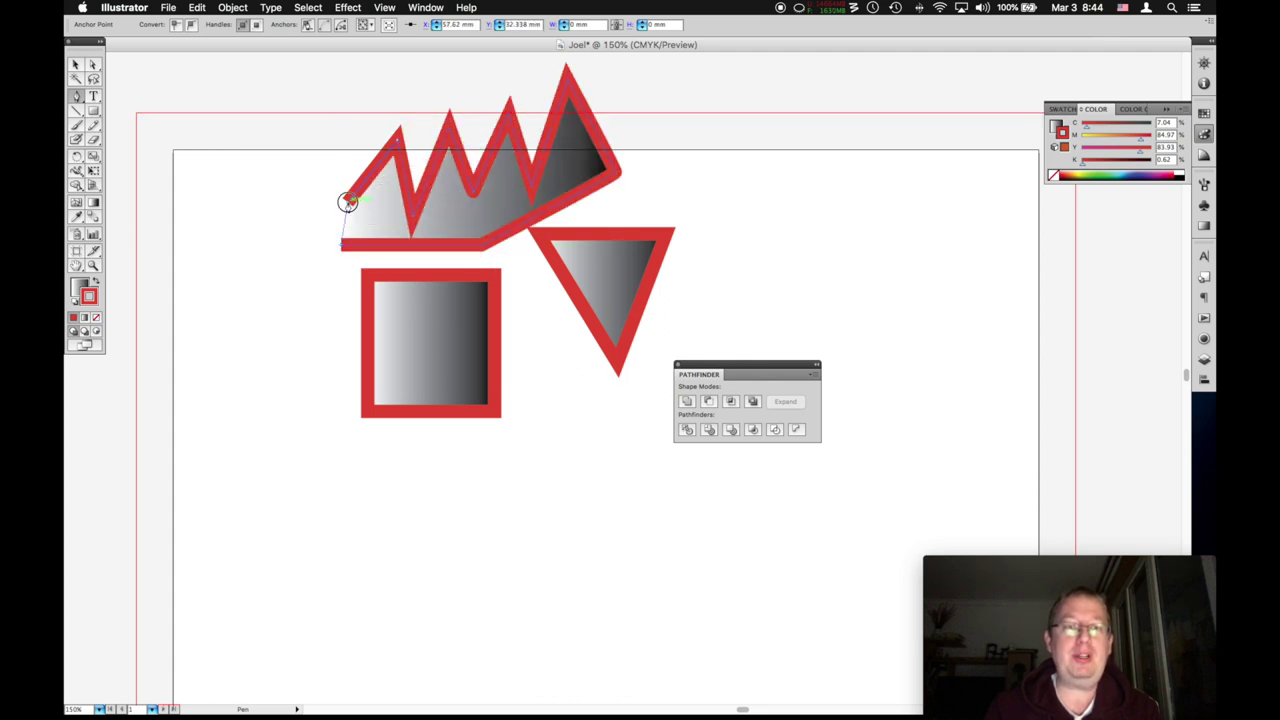
pyautogui.click(345, 203)
# Draw an open hook-shaped path on the left, then finish and deselect.
pyautogui.click(245, 291)
pyautogui.click(305, 338)
pyautogui.click(244, 357)
pyautogui.click(197, 307)
pyautogui.click(218, 256)
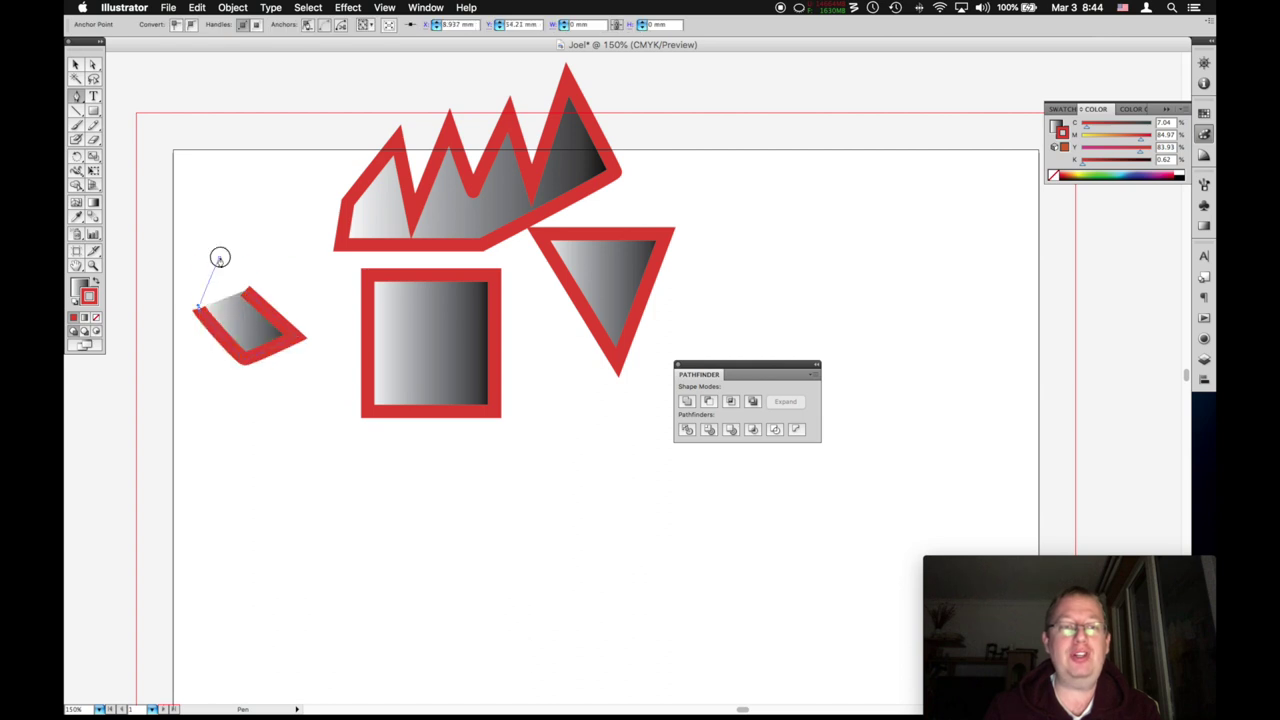
pyautogui.click(290, 236)
pyautogui.click(286, 190)
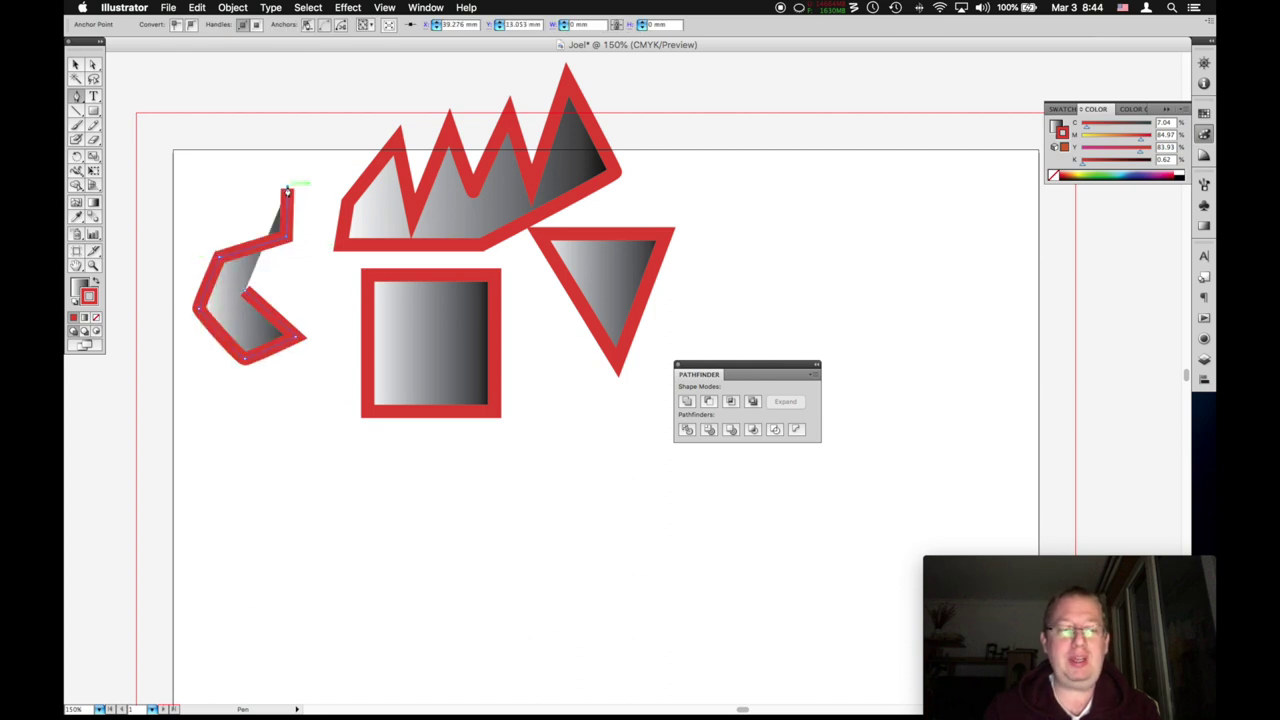
pyautogui.click(73, 65)
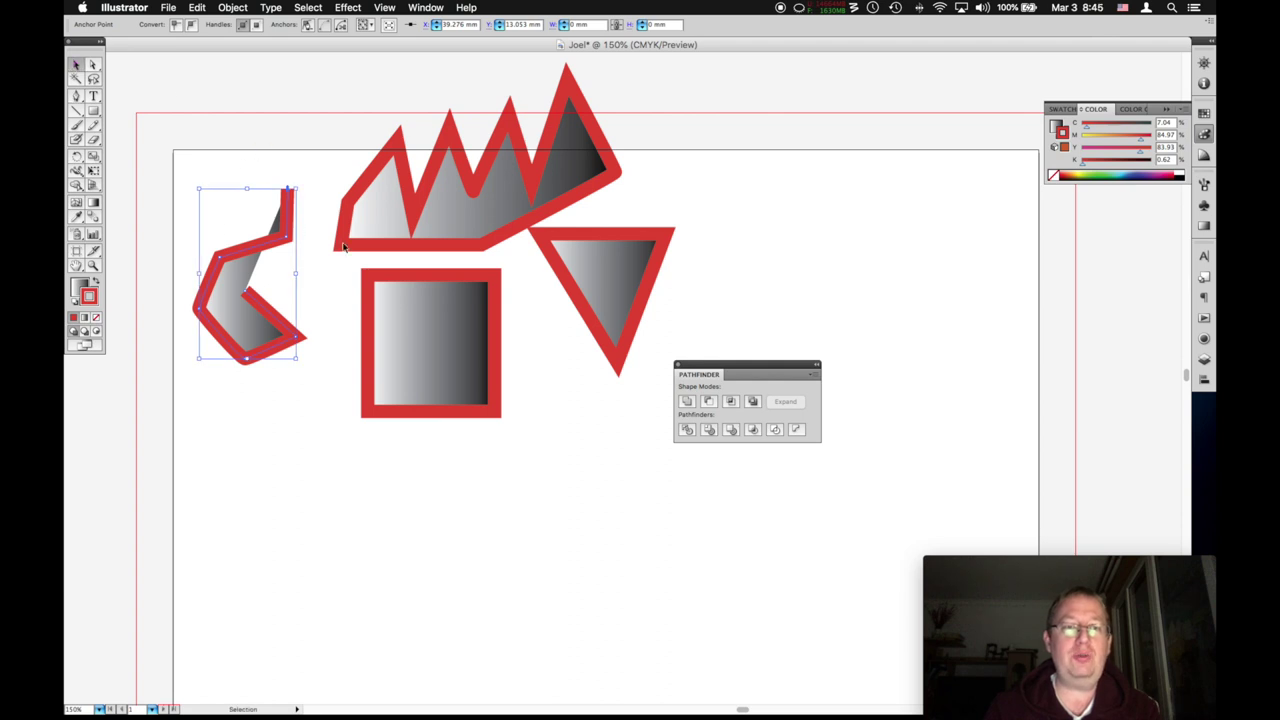
pyautogui.click(202, 140)
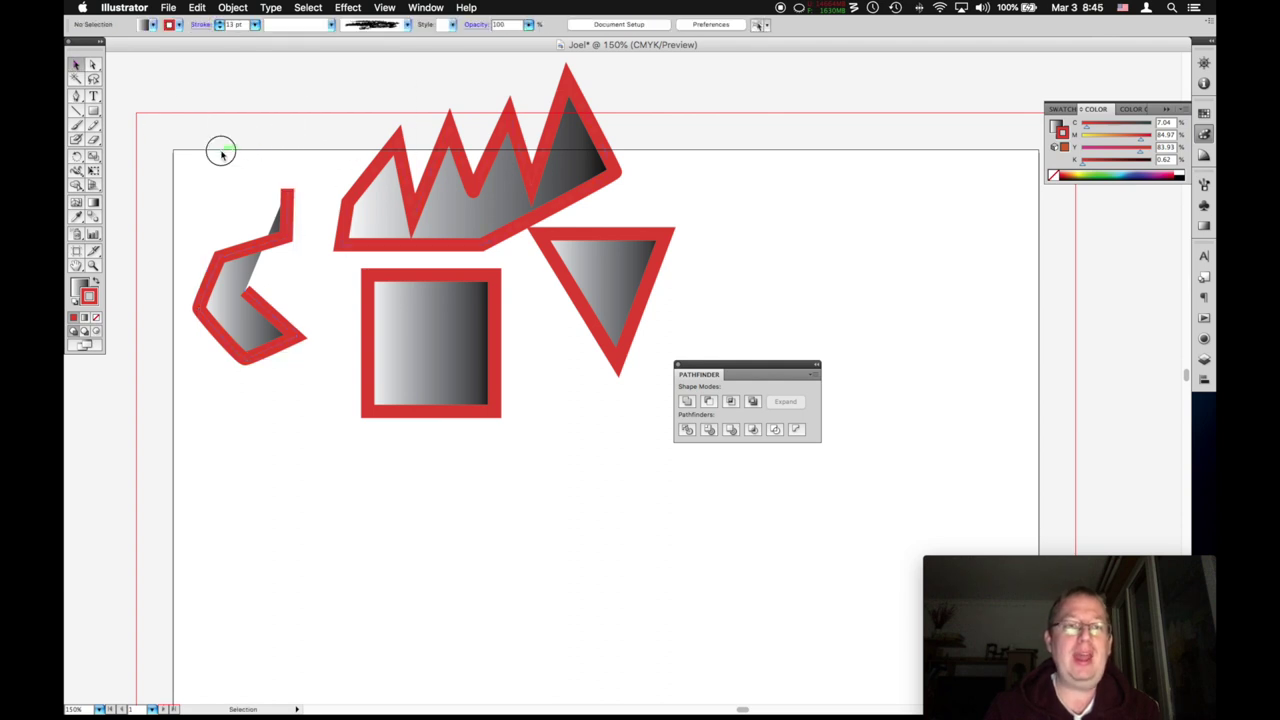
# Place the triangle over the square's lower right, subtract it with Minus Front, and move the result down.
pyautogui.moveTo(602, 293); pyautogui.dragTo(480, 440)
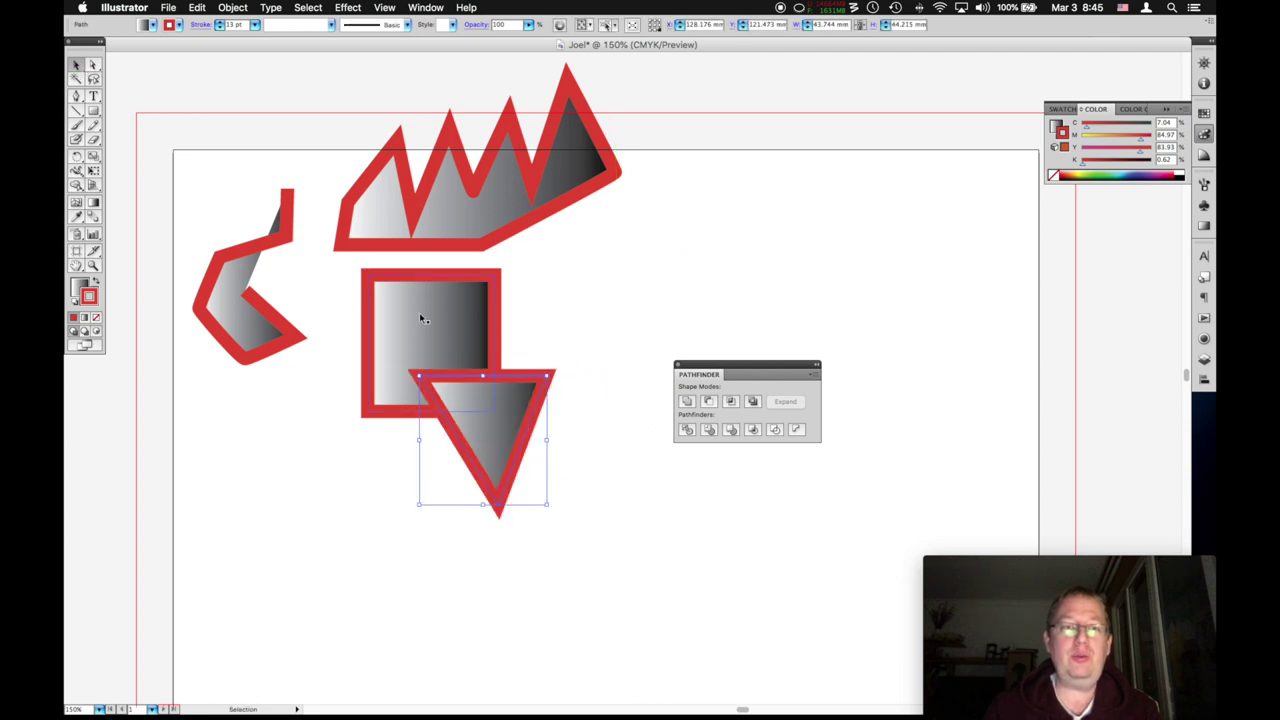
pyautogui.moveTo(549, 306); pyautogui.dragTo(405, 458)
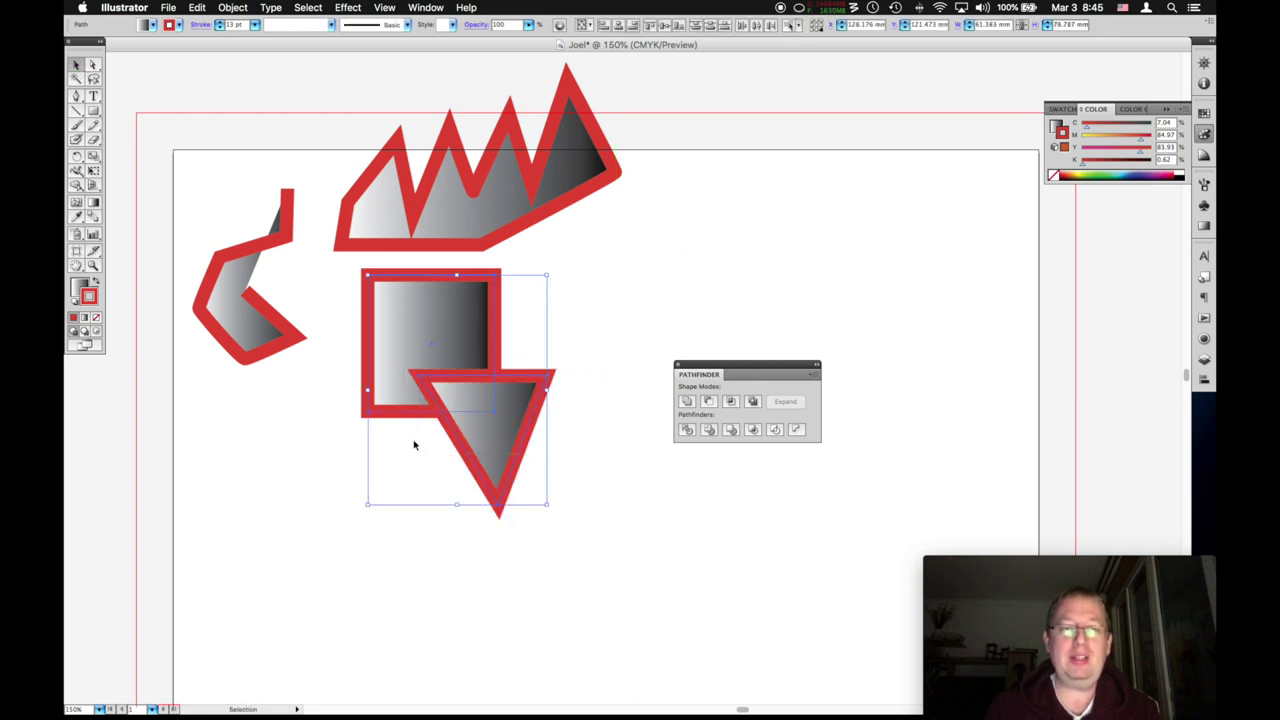
pyautogui.click(686, 401)
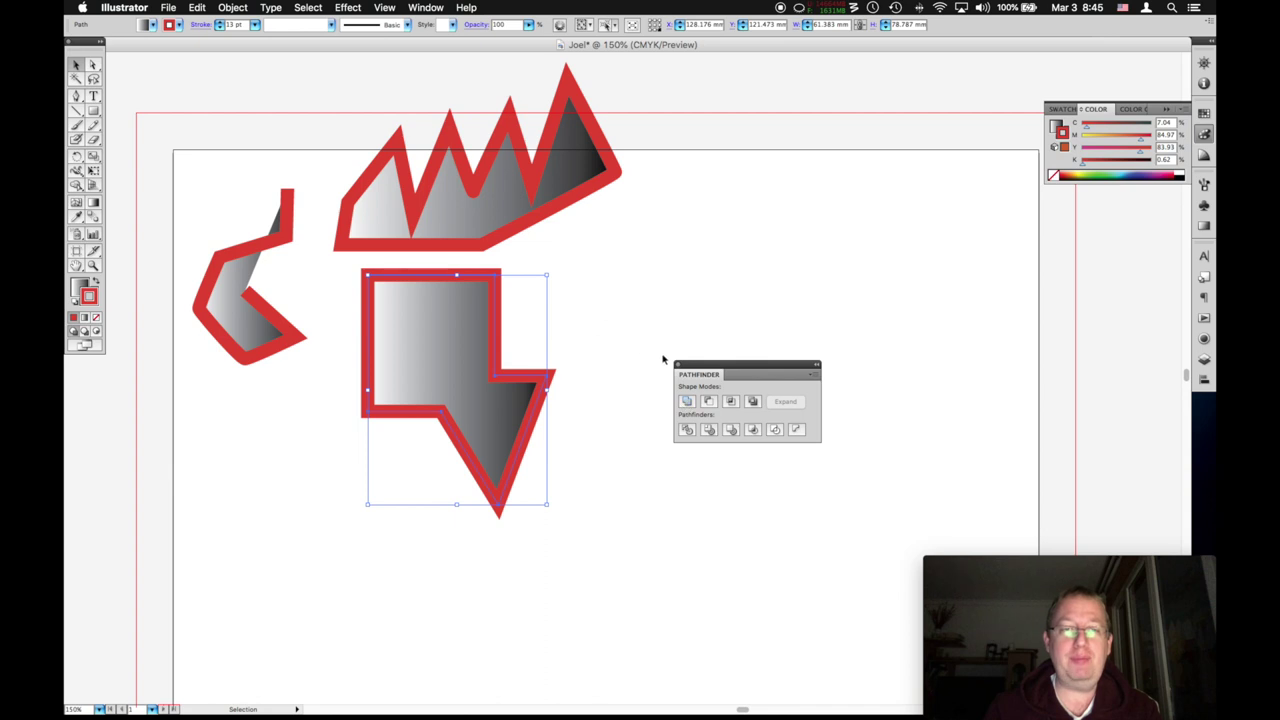
pyautogui.press('super+z')
pyautogui.click(707, 401)
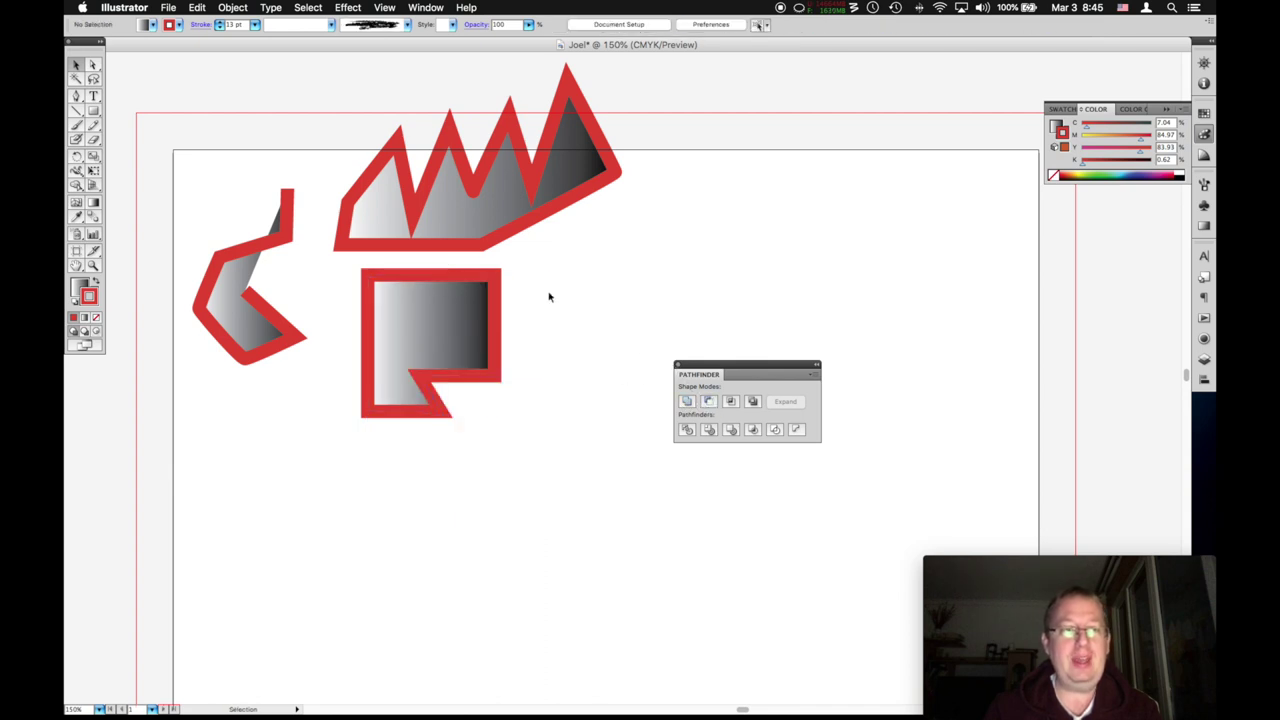
pyautogui.moveTo(444, 304); pyautogui.dragTo(430, 392)
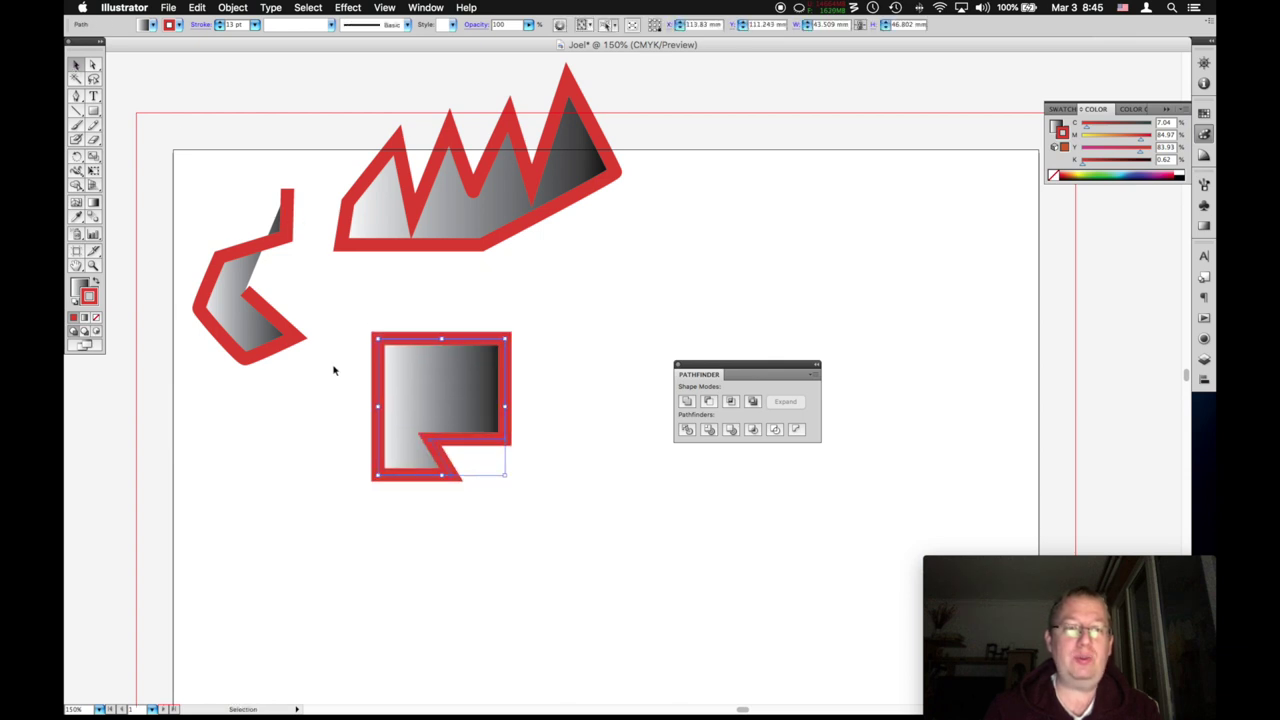
pyautogui.click(79, 286)
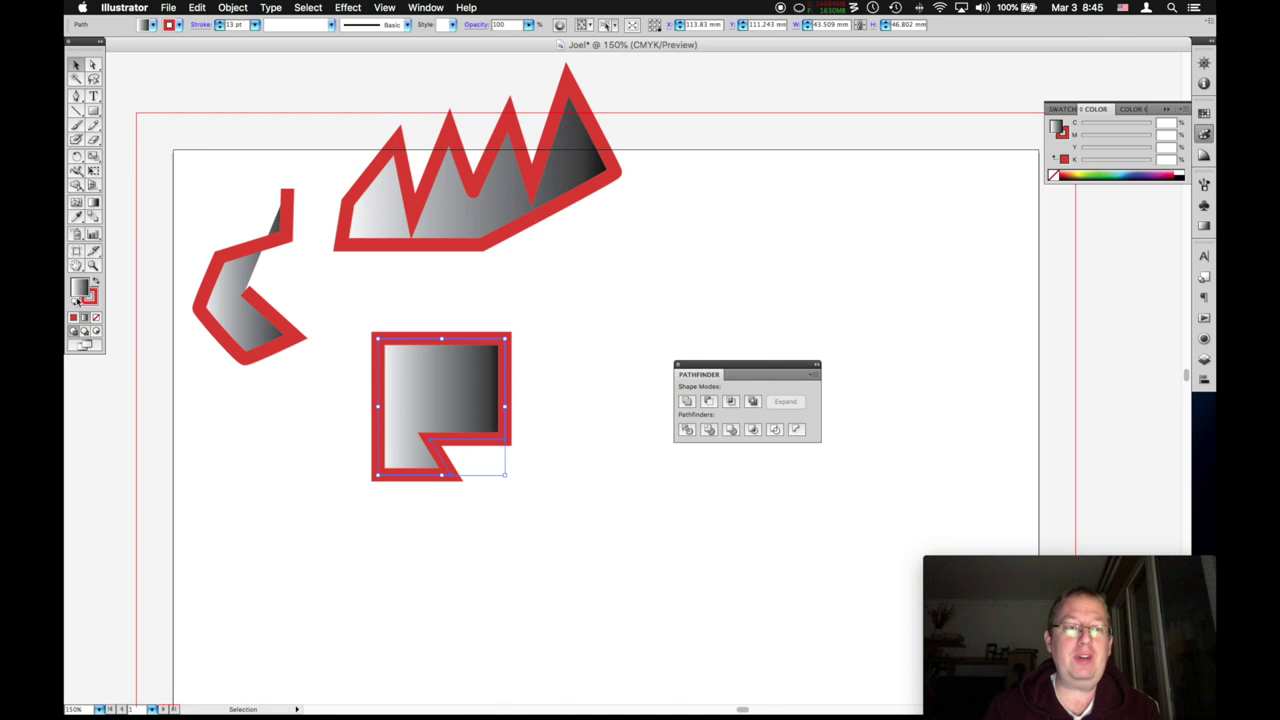
# Keep the notched shape's gradient fill and change its outline to yellow-green.
pyautogui.click(73, 318)
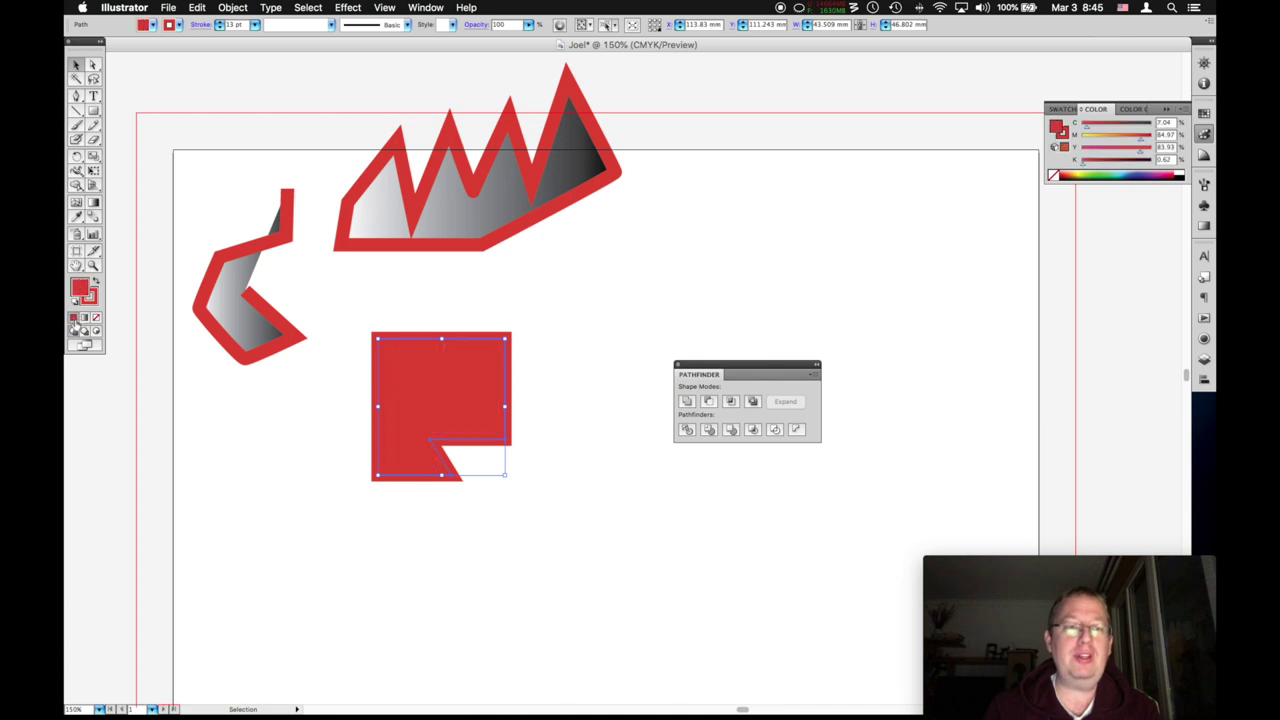
pyautogui.click(84, 319)
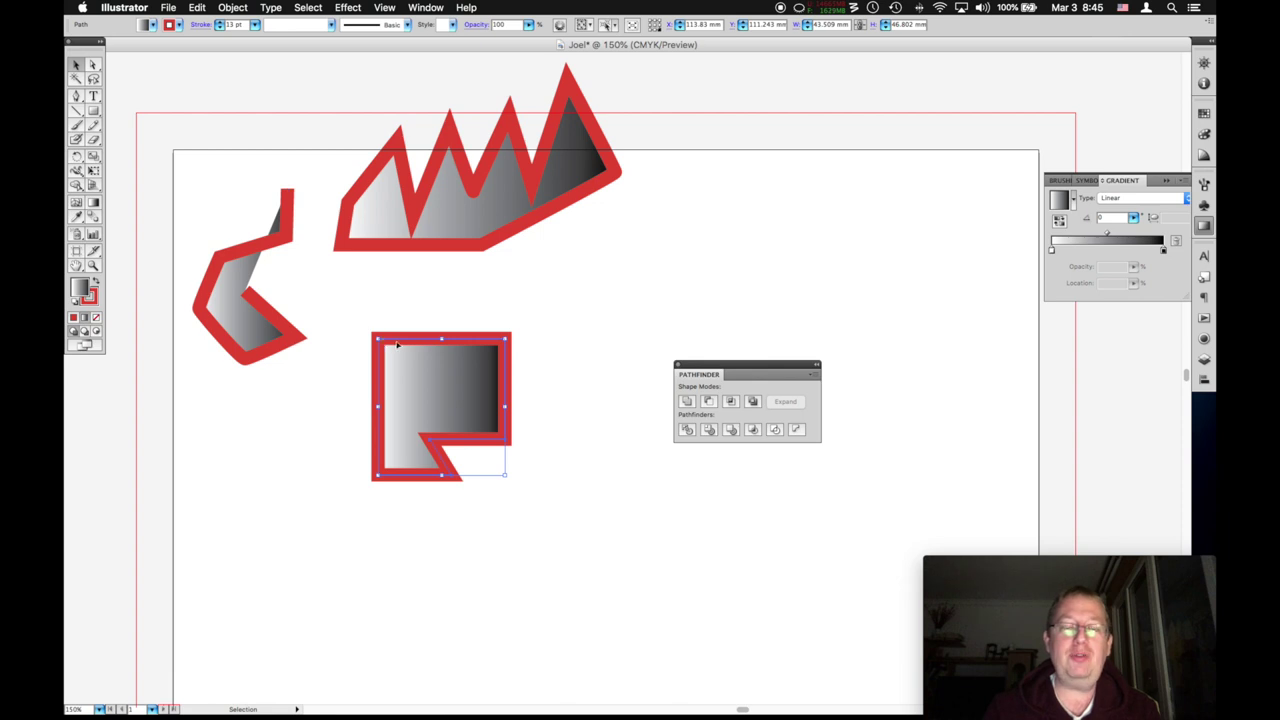
pyautogui.moveTo(397, 344)
pyautogui.mouseDown()
pyautogui.moveTo(383, 344)
pyautogui.moveTo(419, 320)
pyautogui.mouseUp()
pyautogui.click(91, 300)
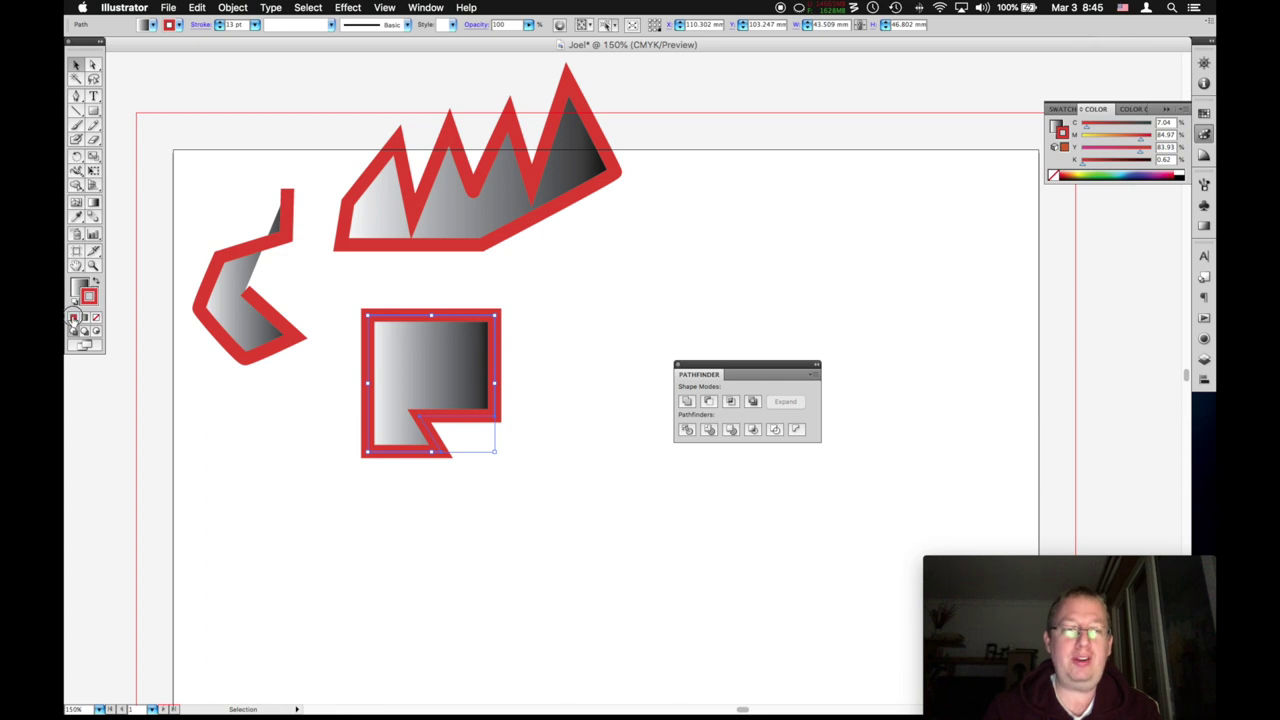
pyautogui.click(1084, 173)
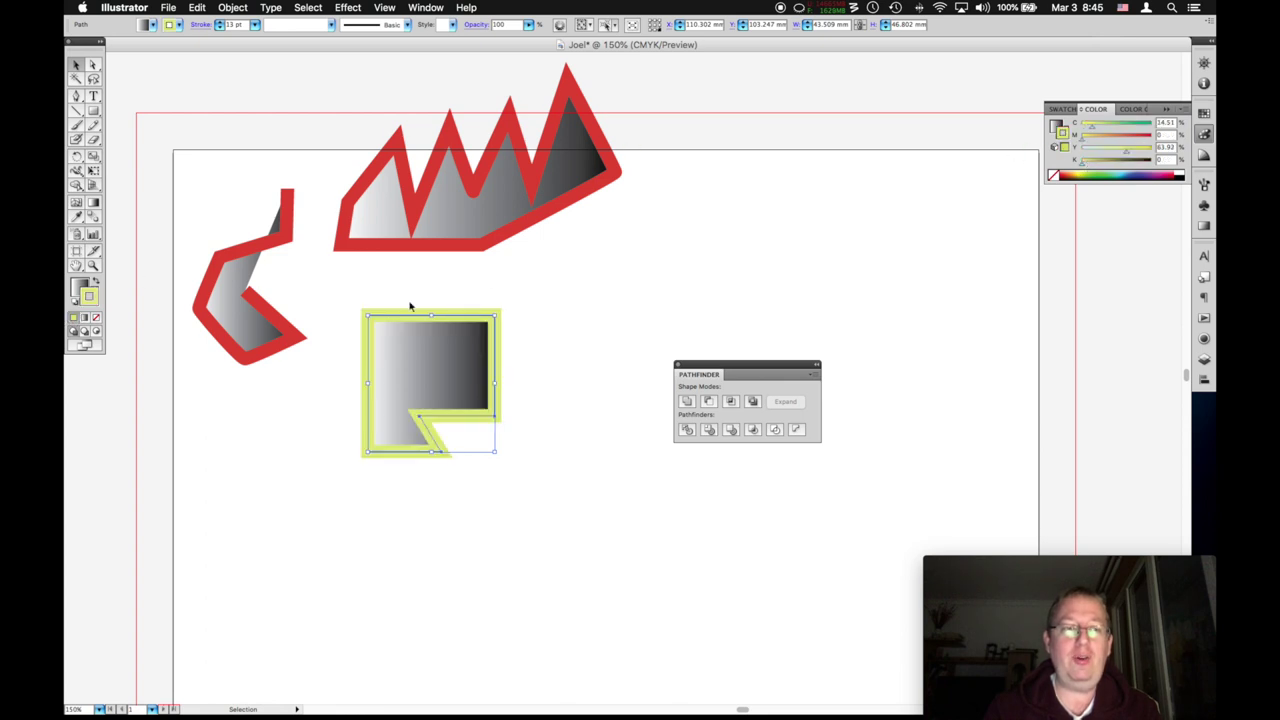
pyautogui.click(96, 317)
pyautogui.click(74, 317)
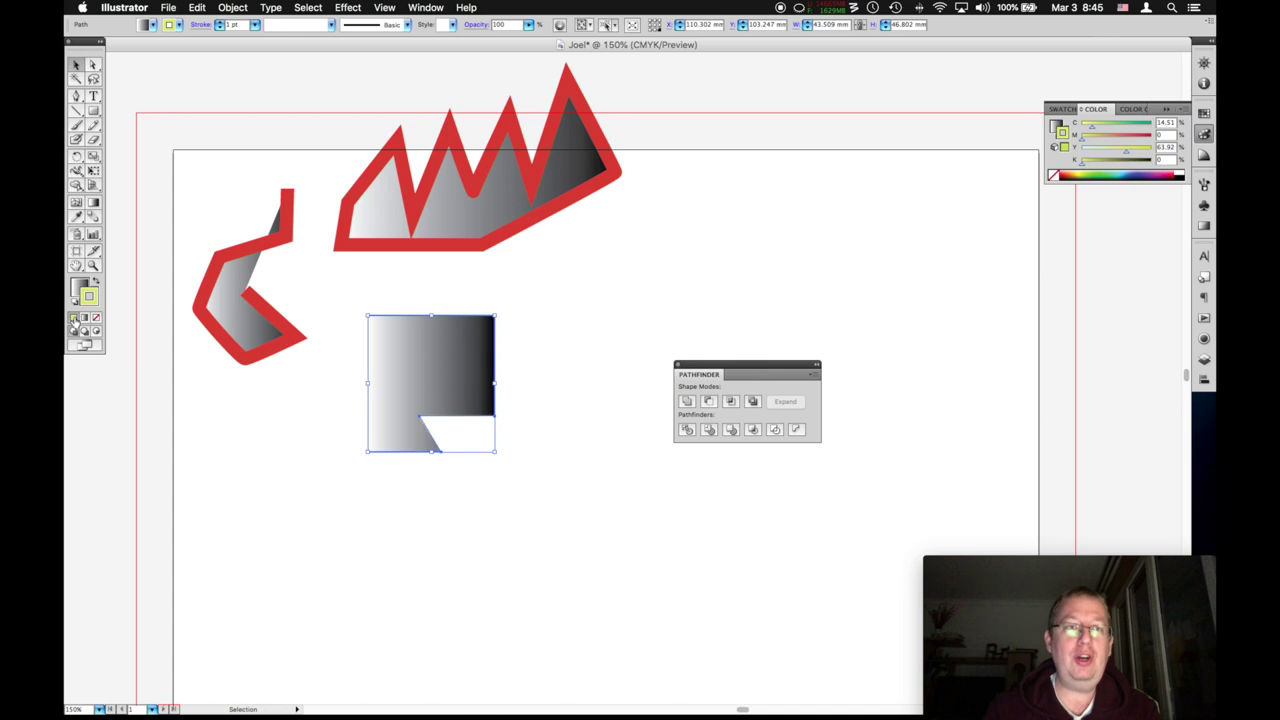
# Set the outline weight to 5 pt, then deselect and move the zigzag down slightly.
pyautogui.click(220, 29)
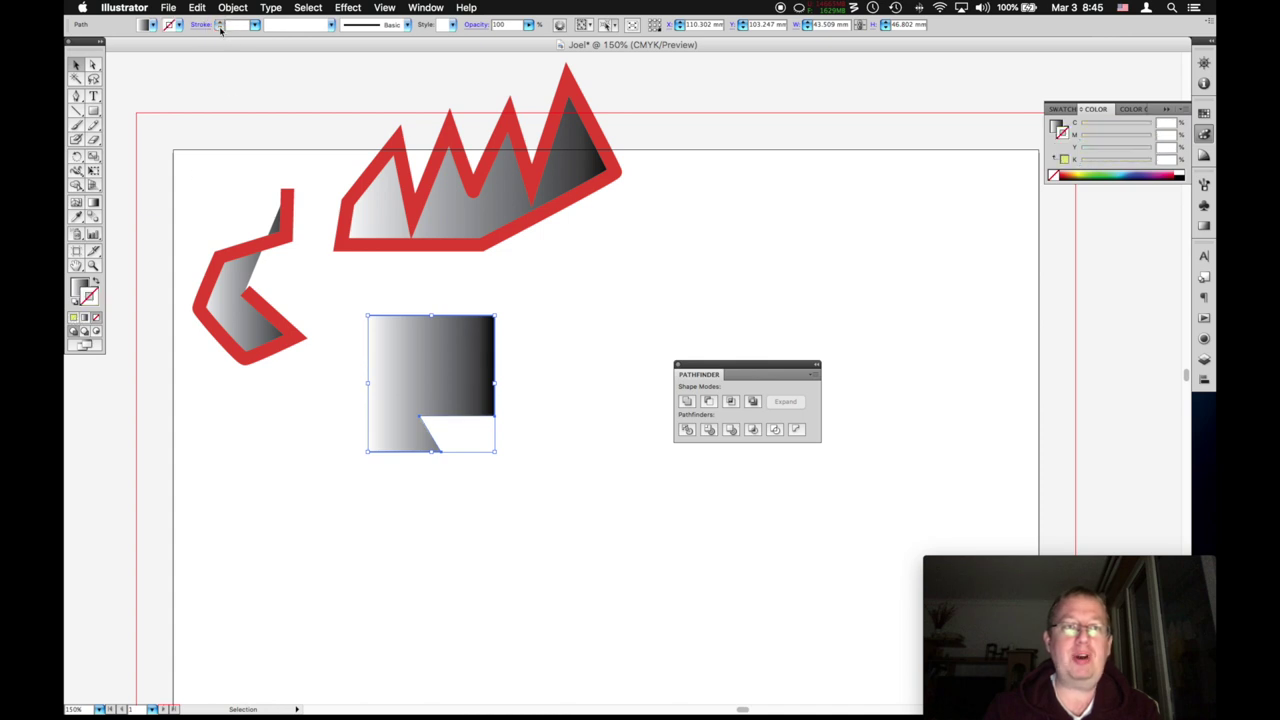
pyautogui.click(255, 24)
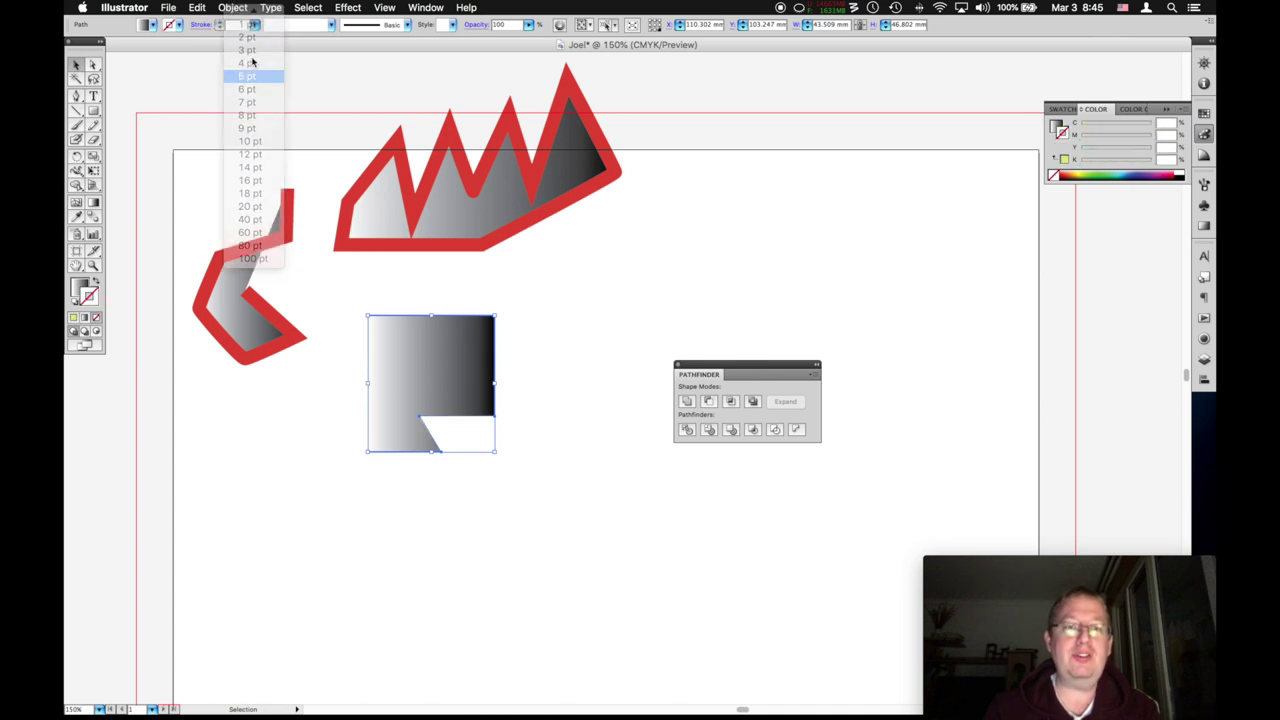
pyautogui.click(258, 77)
pyautogui.click(498, 299)
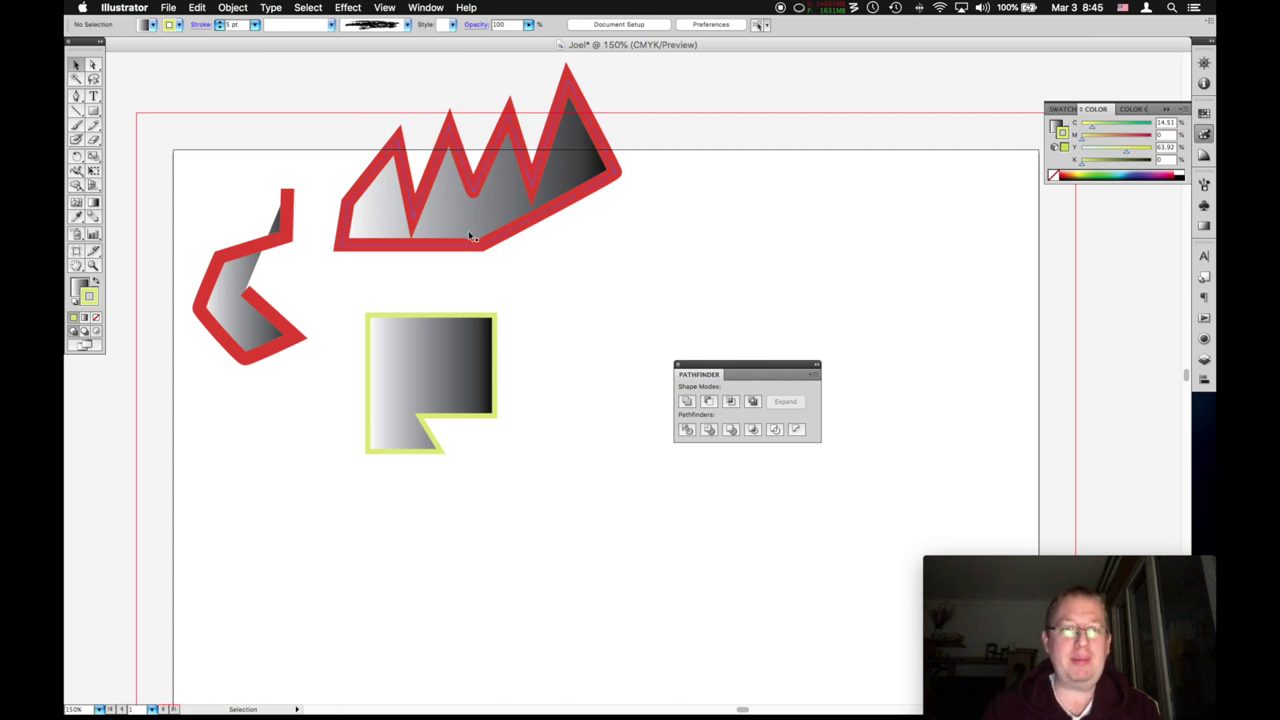
pyautogui.moveTo(470, 236); pyautogui.dragTo(472, 260)
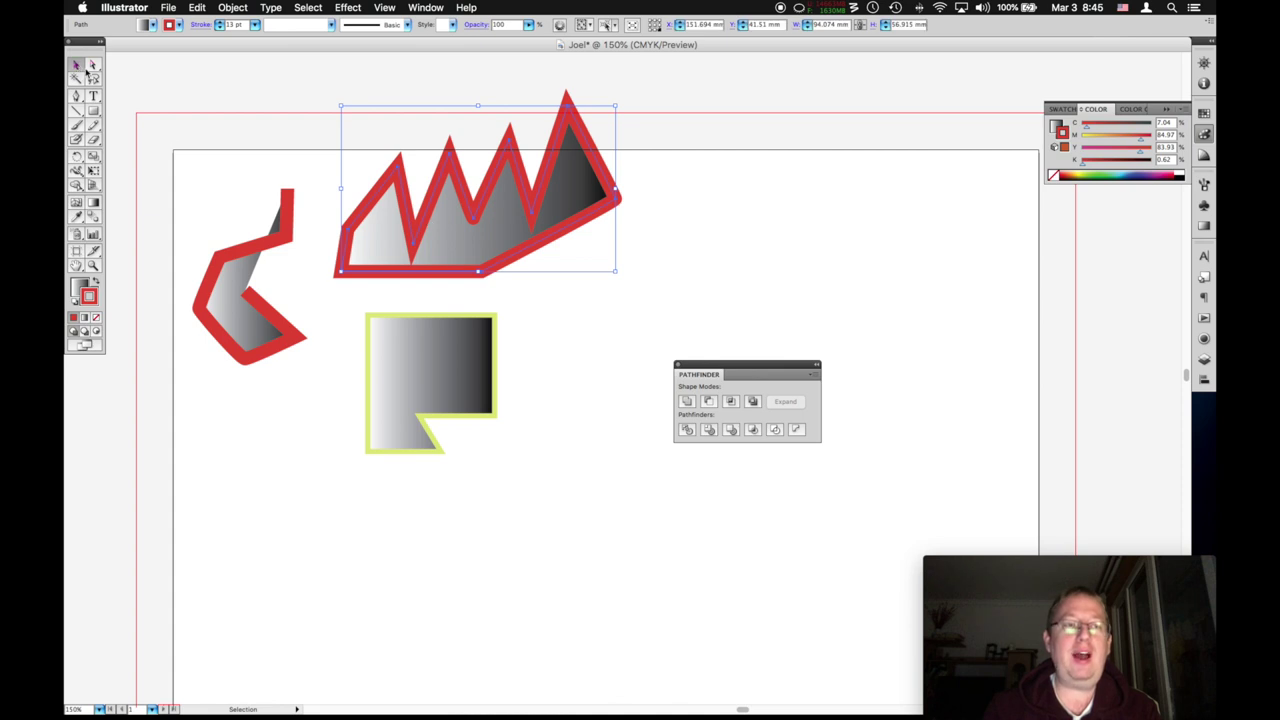
# Move the zigzag further right with a drag and Shift+Right, then rotate it clockwise.
pyautogui.click(92, 67)
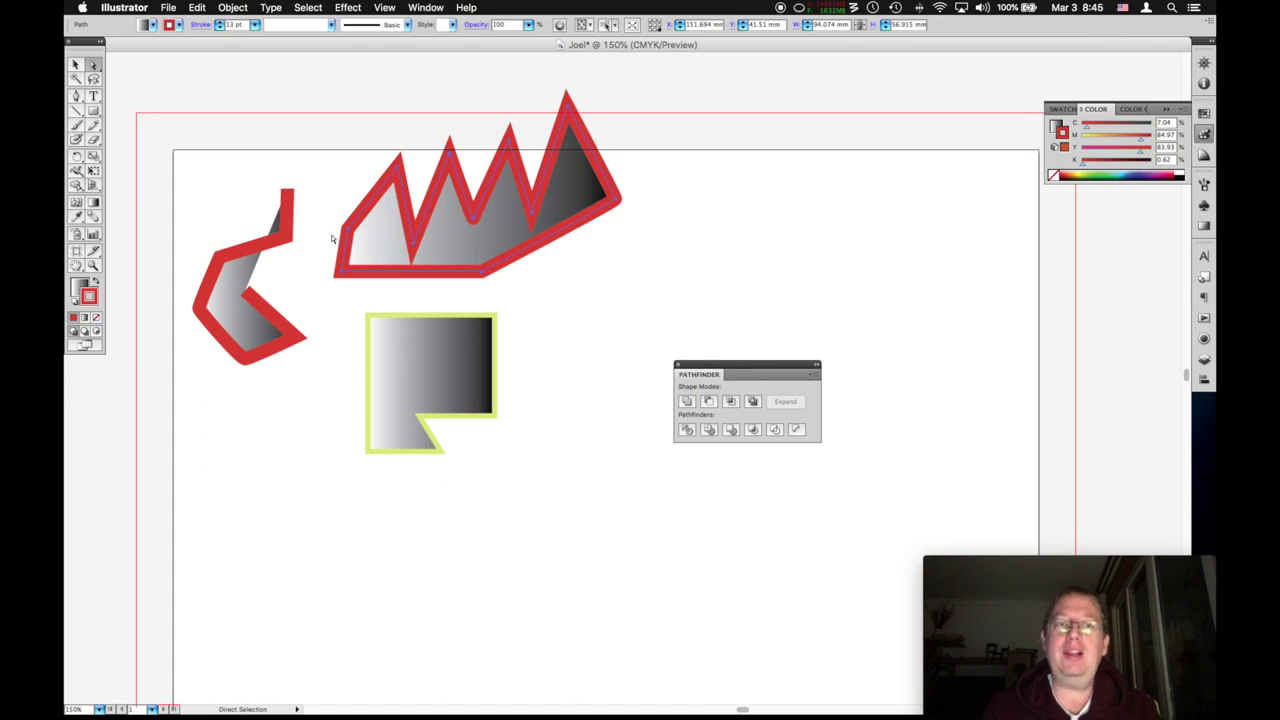
pyautogui.click(79, 65)
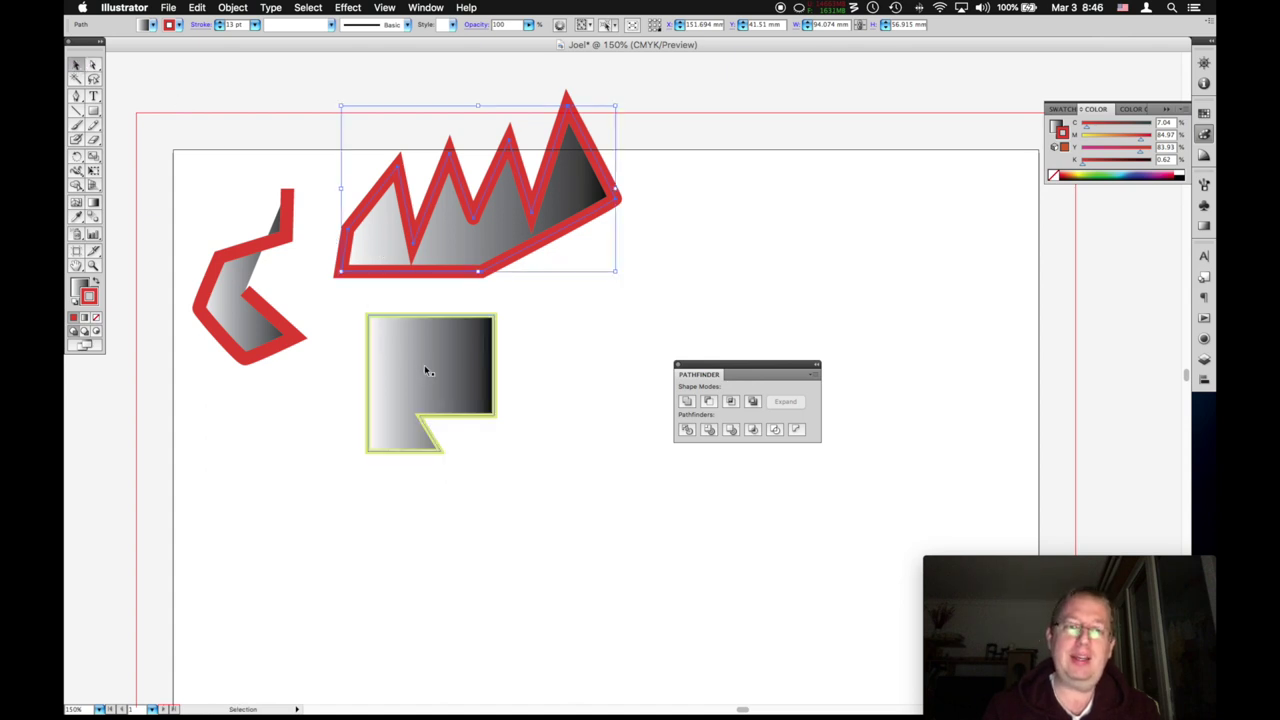
pyautogui.moveTo(471, 265); pyautogui.dragTo(514, 246)
pyautogui.hotkey('shift', 'Right')
pyautogui.hotkey('shift', 'Right')
pyautogui.hotkey('shift', 'Right')
pyautogui.hotkey('shift', 'Right')
pyautogui.hotkey('shift', 'Right')
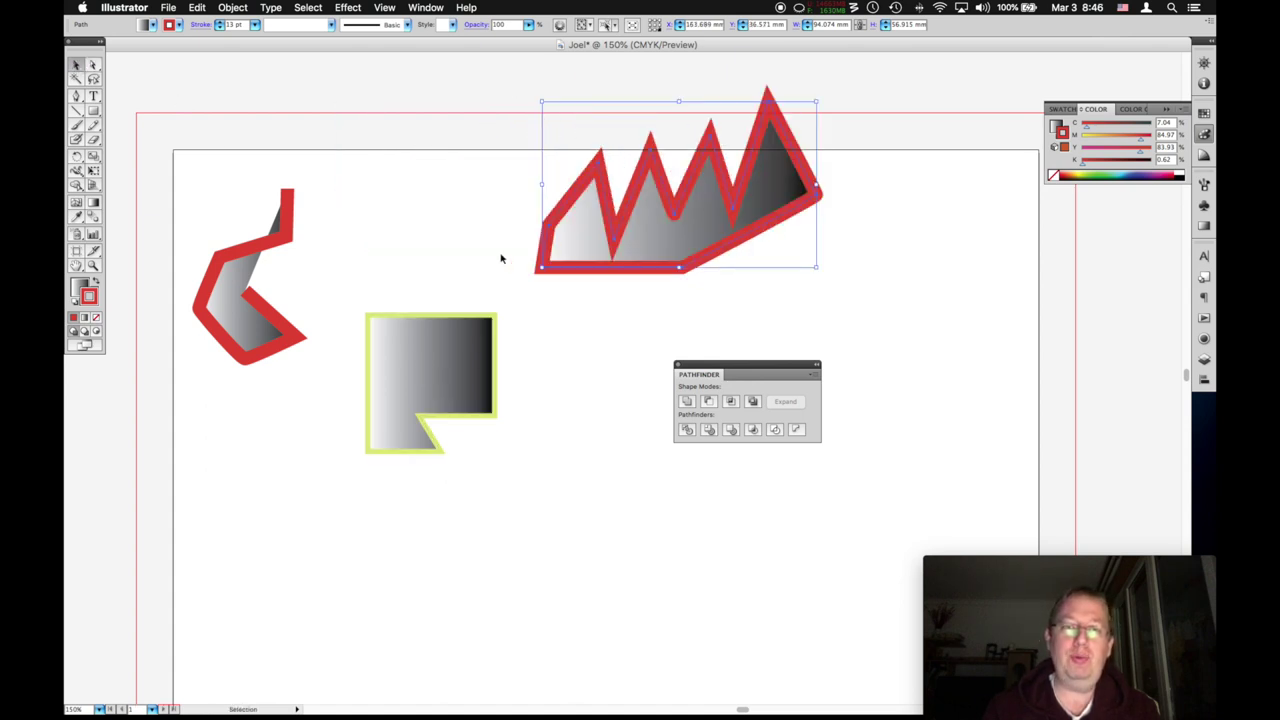
pyautogui.moveTo(551, 266); pyautogui.dragTo(476, 226)
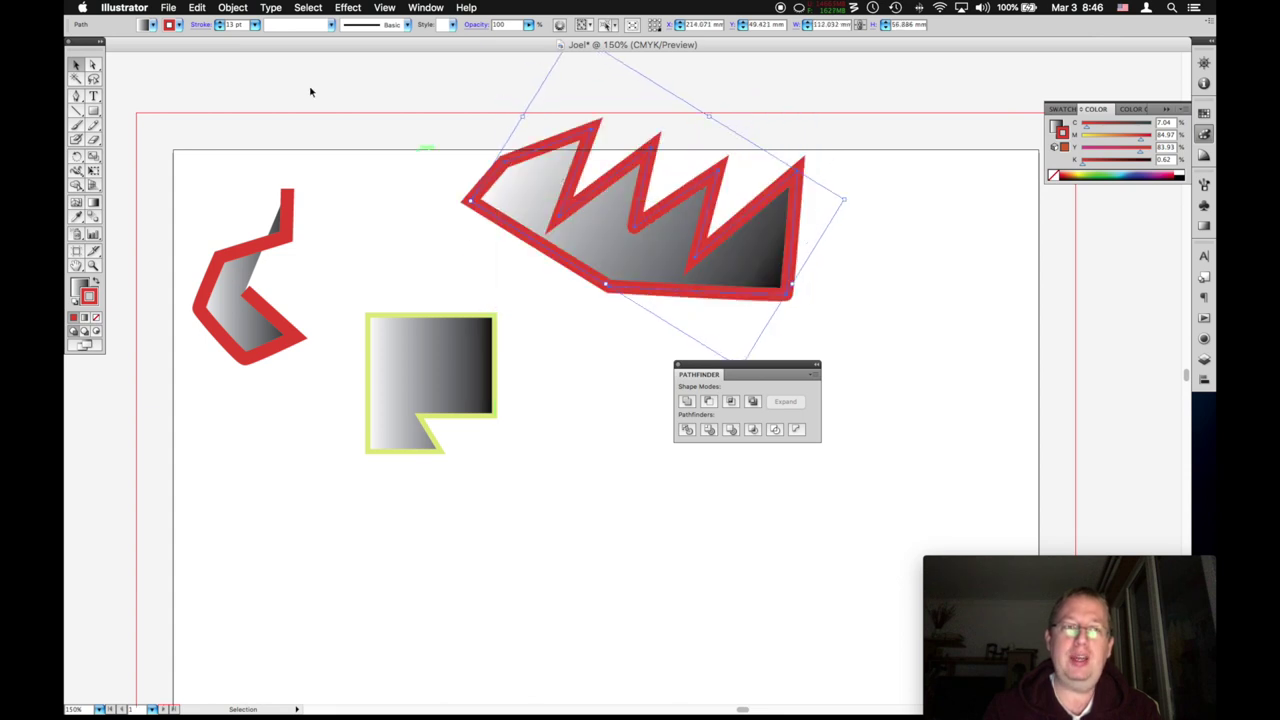
pyautogui.click(93, 64)
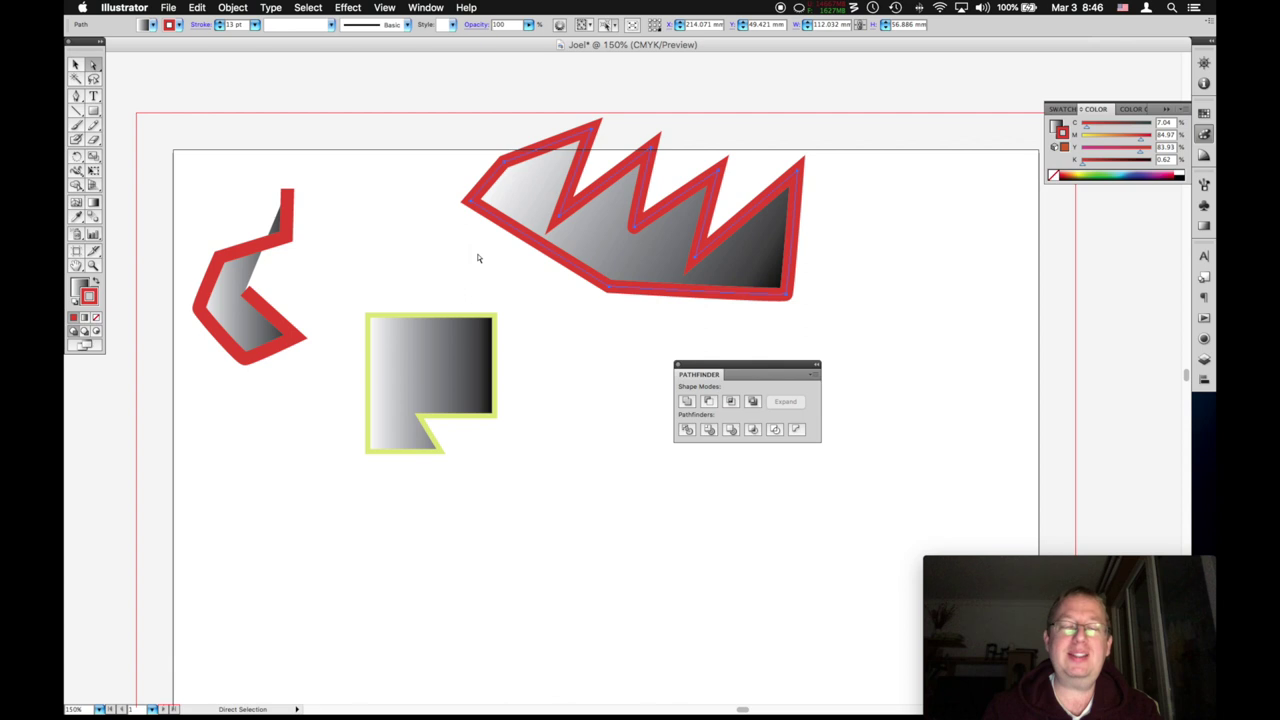
pyautogui.click(447, 212)
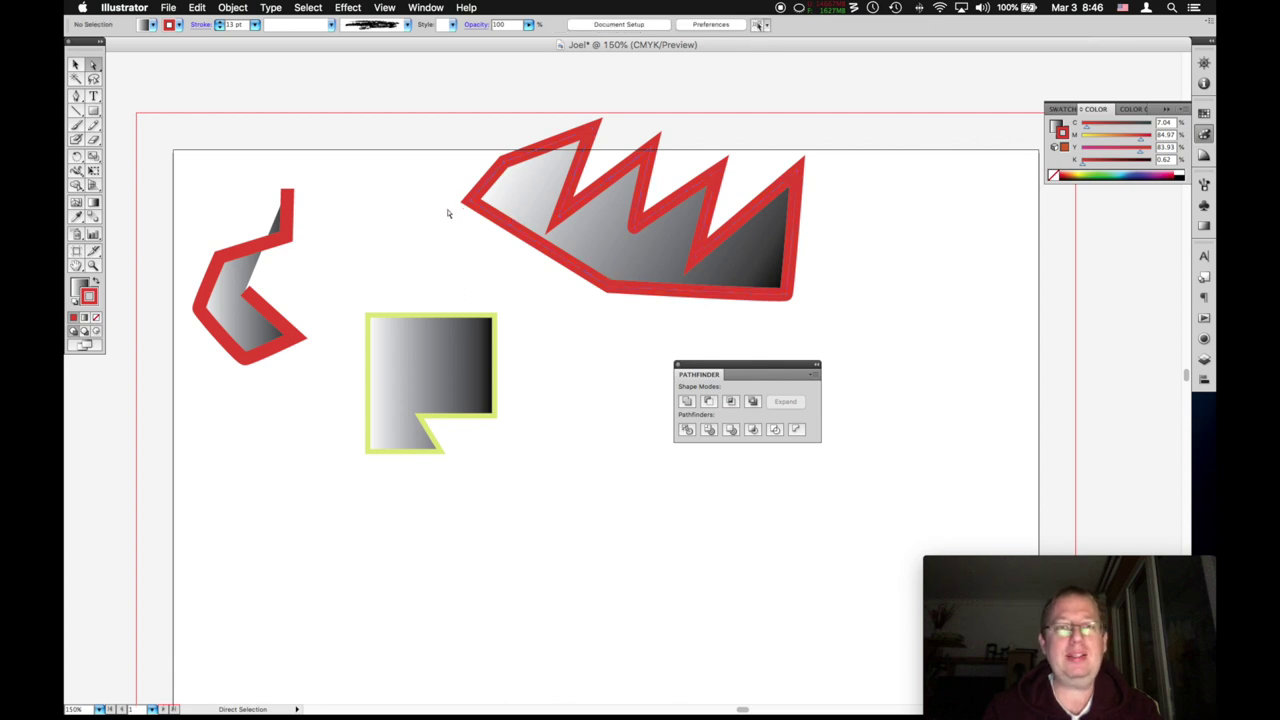
# Pull the zigzag's left corner and upper-left anchor outward and lower a spike tip.
pyautogui.moveTo(448, 118); pyautogui.dragTo(857, 323)
pyautogui.click(450, 235)
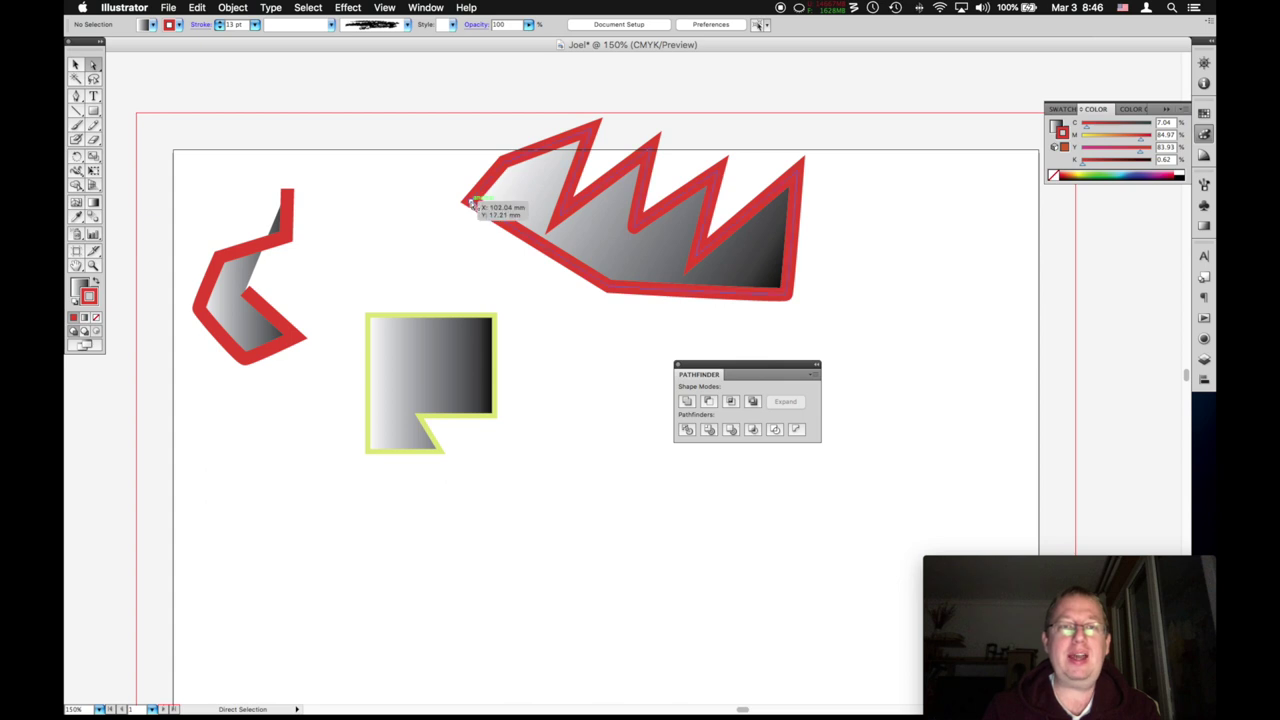
pyautogui.click(470, 204)
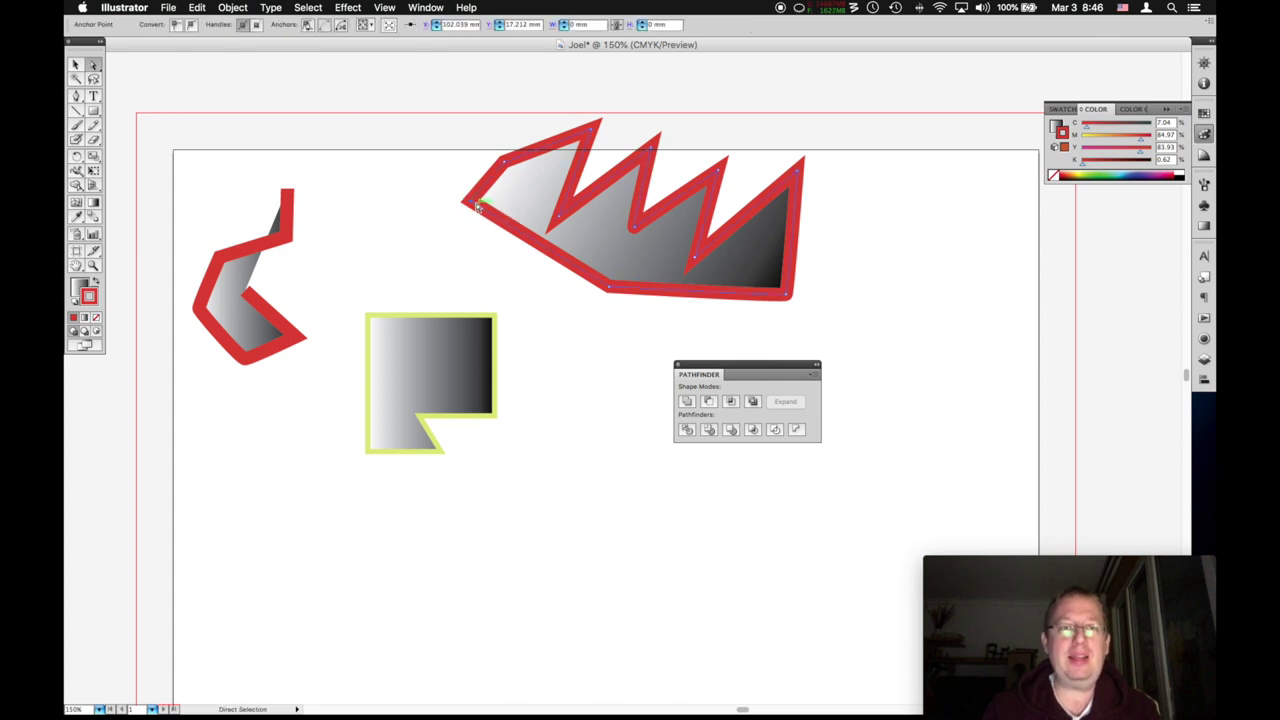
pyautogui.moveTo(460, 204); pyautogui.dragTo(398, 232)
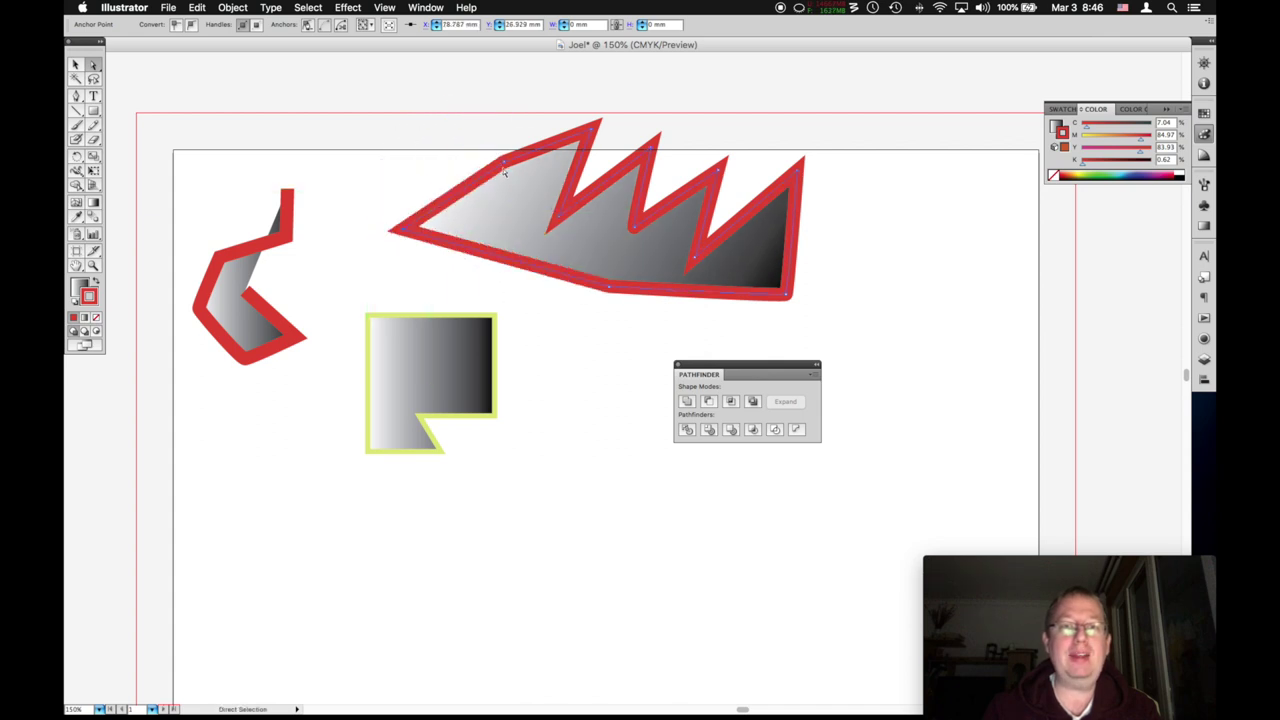
pyautogui.moveTo(503, 160); pyautogui.dragTo(447, 101)
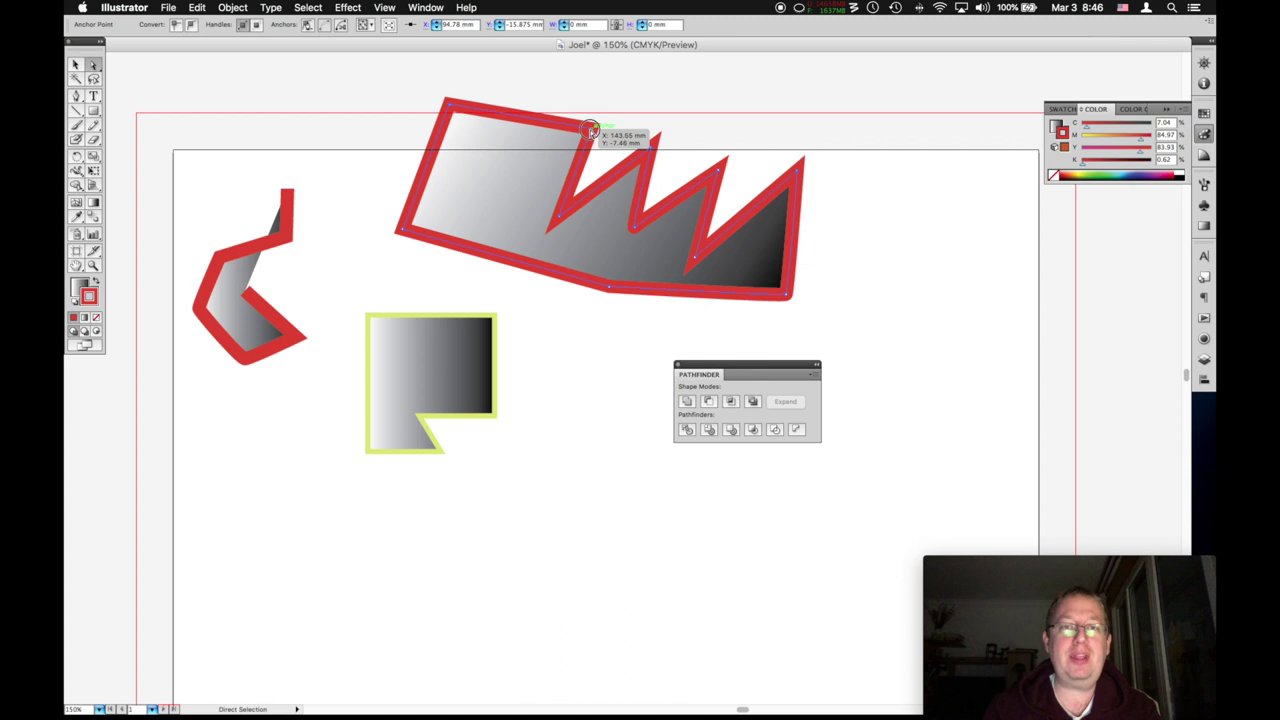
pyautogui.moveTo(597, 128); pyautogui.dragTo(491, 168)
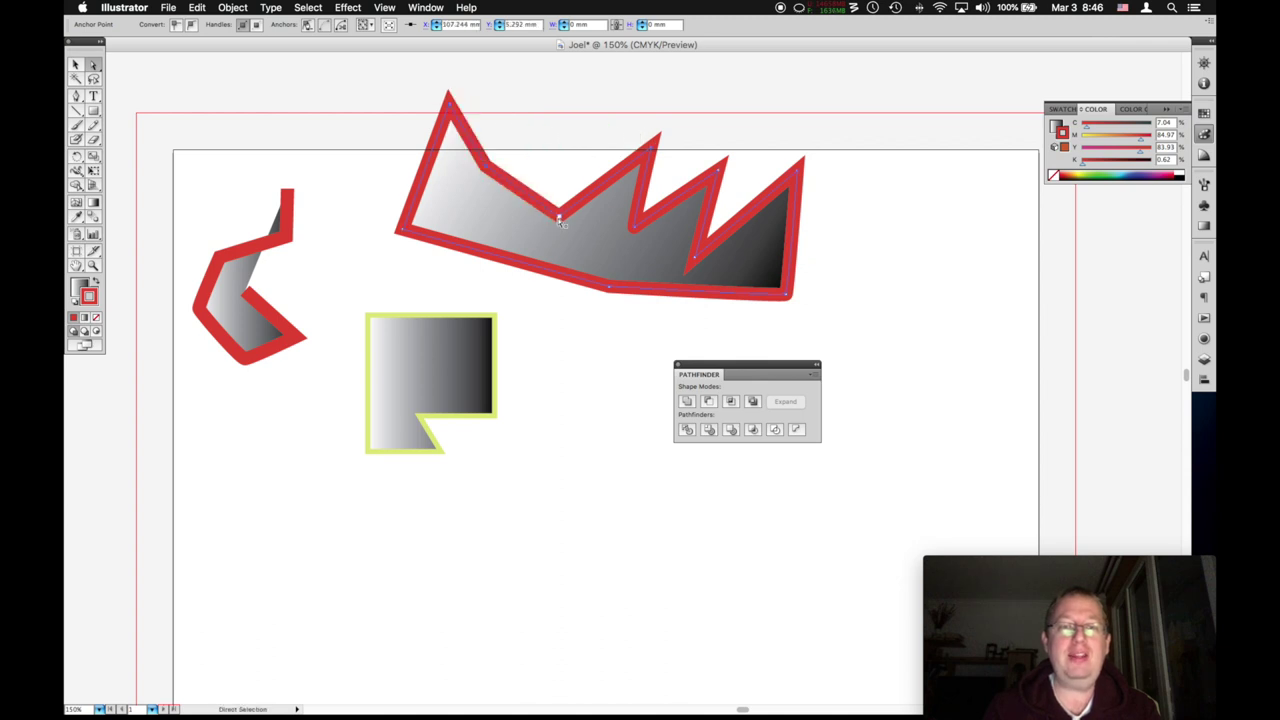
# Raise the valley points to flatten the top edge and delete an extra top anchor.
pyautogui.moveTo(557, 215); pyautogui.dragTo(553, 110)
pyautogui.moveTo(648, 153); pyautogui.dragTo(575, 175)
pyautogui.moveTo(633, 225); pyautogui.dragTo(637, 155)
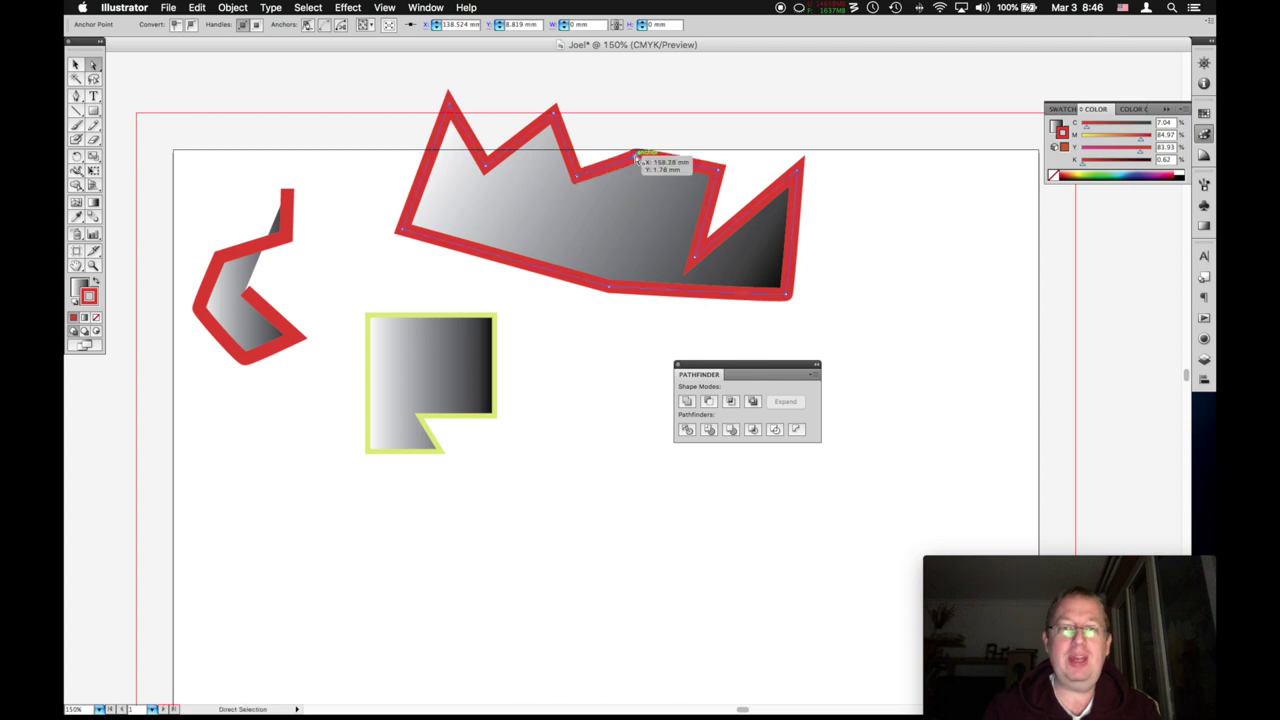
pyautogui.moveTo(720, 171); pyautogui.dragTo(742, 156)
pyautogui.press('-')
pyautogui.click(606, 152)
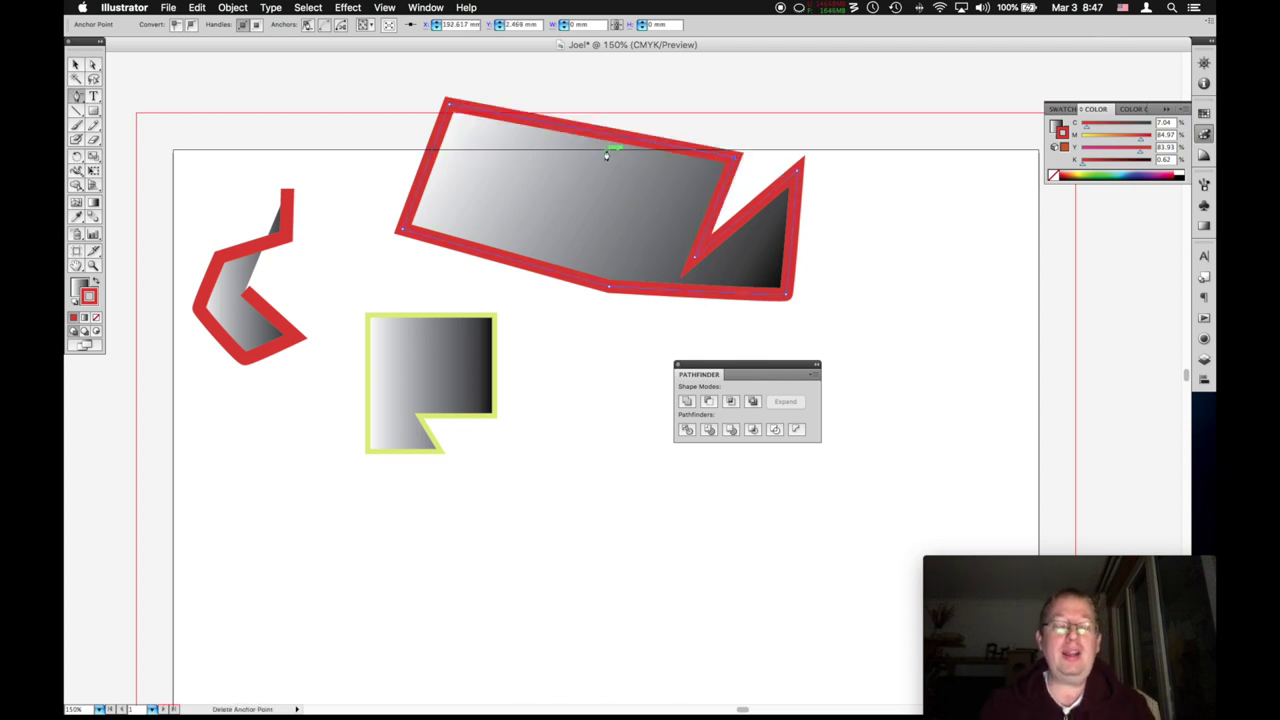